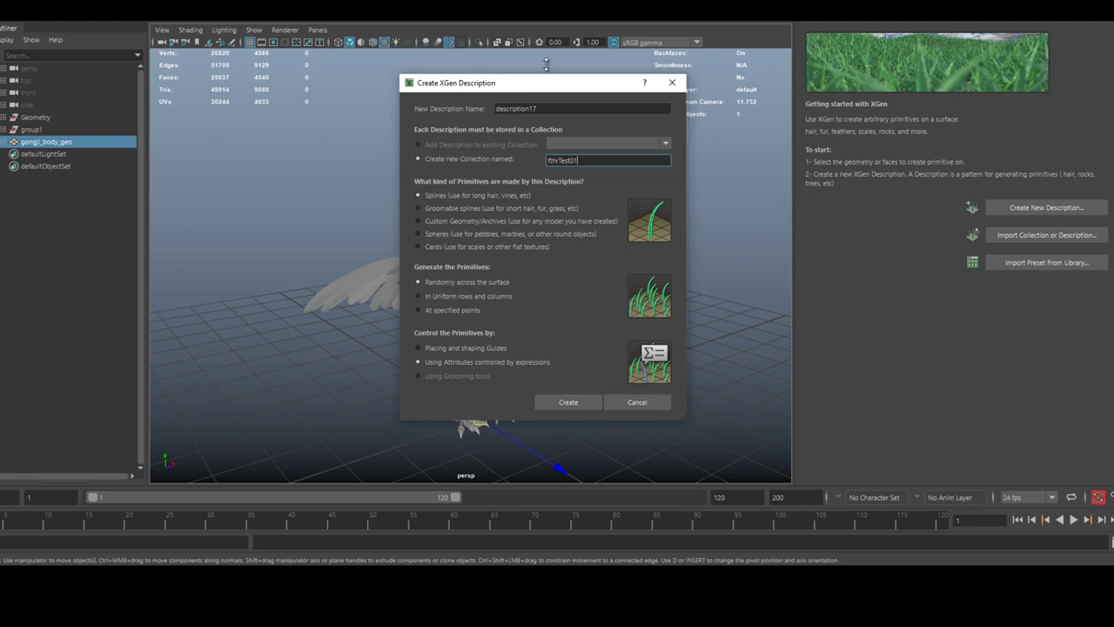
- Create an XGen description named tempGroom using groomable splines in a new collection named fthrTest01
{"action": "left_click", "coordinate": [445, 209]}
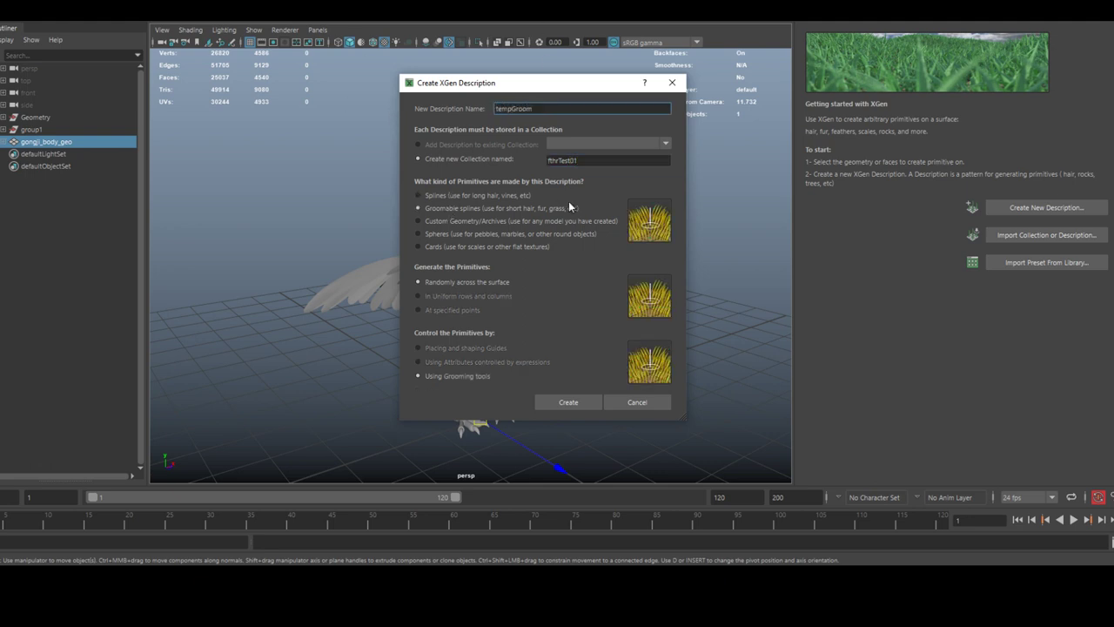
{"action": "left_click", "coordinate": [580, 401]}
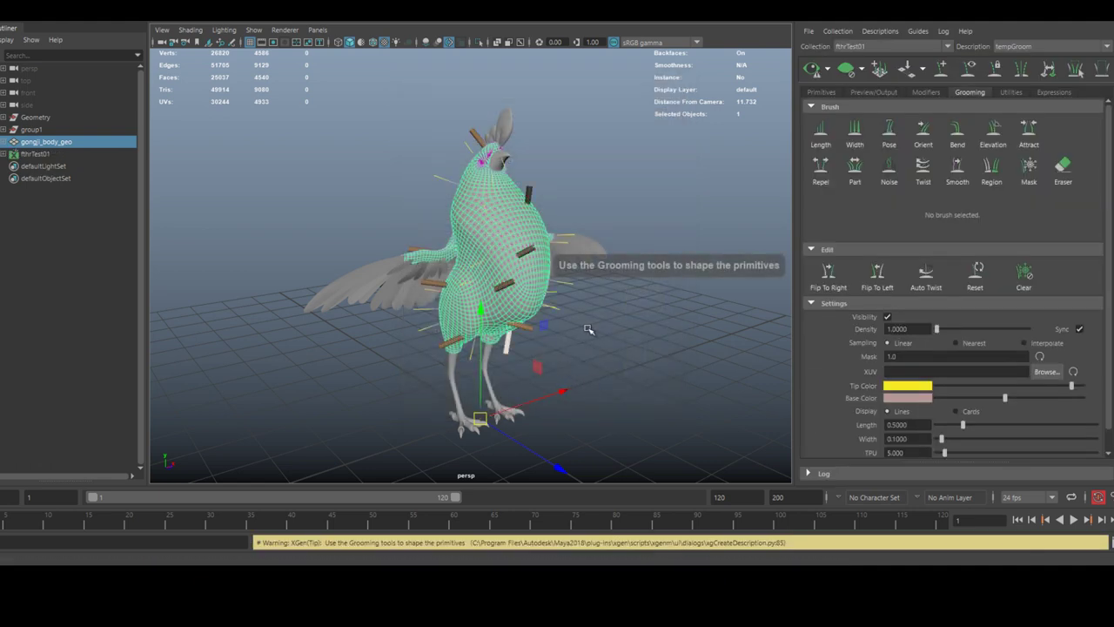
- Turn off the automatic preview update for the XGen description
{"action": "left_click", "coordinate": [827, 72]}
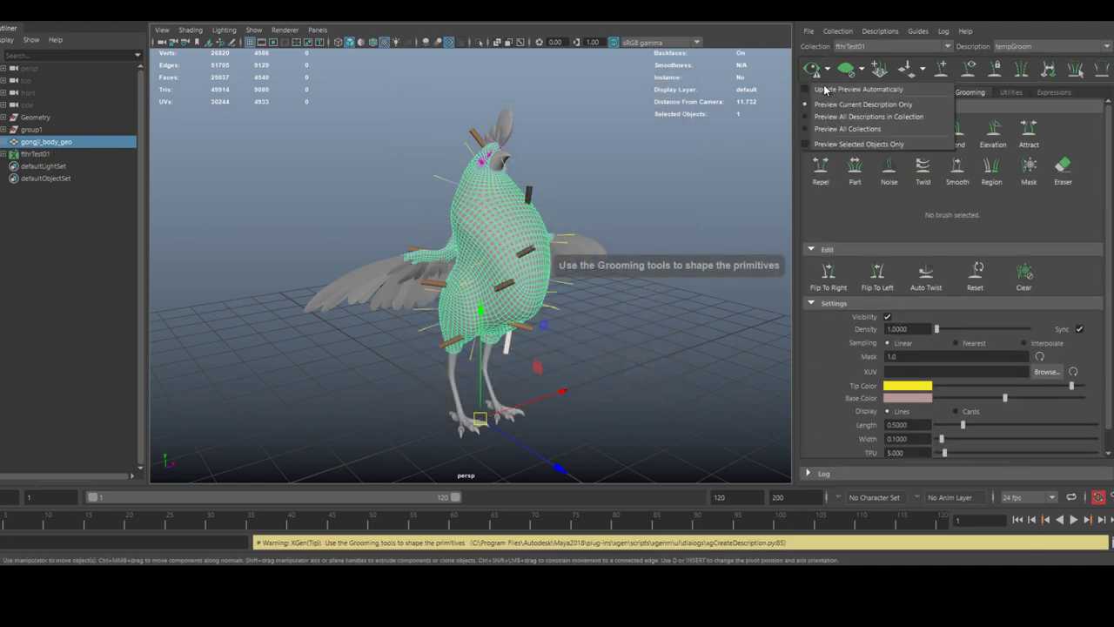
{"action": "left_click", "coordinate": [825, 90]}
{"action": "left_click", "coordinate": [827, 72]}
{"action": "left_click", "coordinate": [826, 89]}
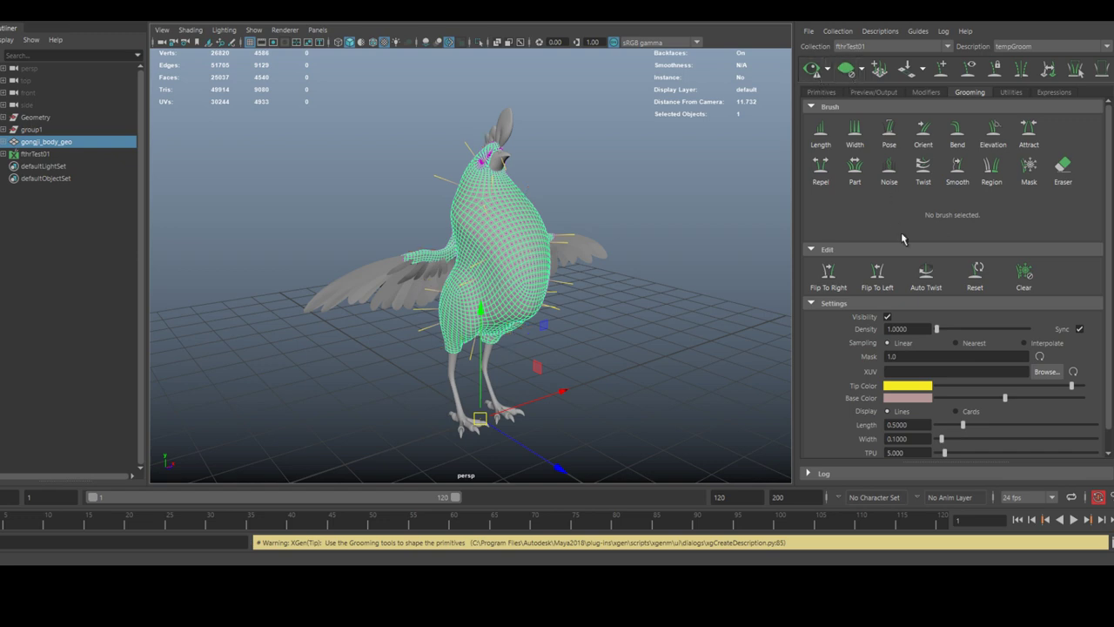
- Deselect the body and raise the groom density to 500
{"action": "scroll", "coordinate": [702, 299], "scroll_direction": "up", "scroll_amount": 5}
{"action": "left_click", "coordinate": [702, 309]}
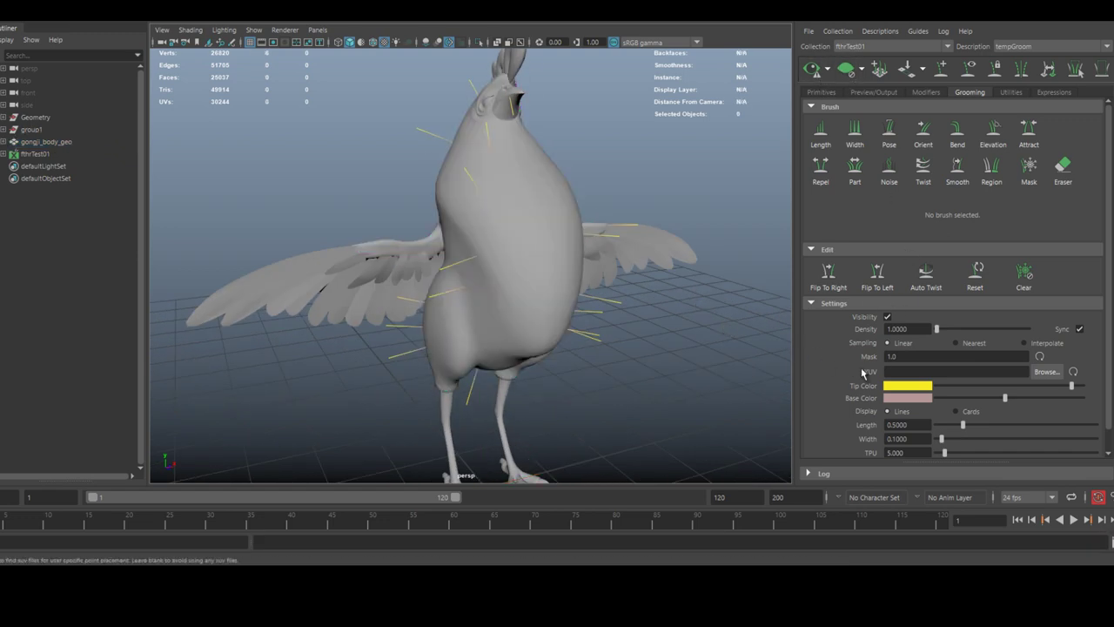
{"action": "left_click_drag", "start_coordinate": [942, 329], "coordinate": [1063, 335]}
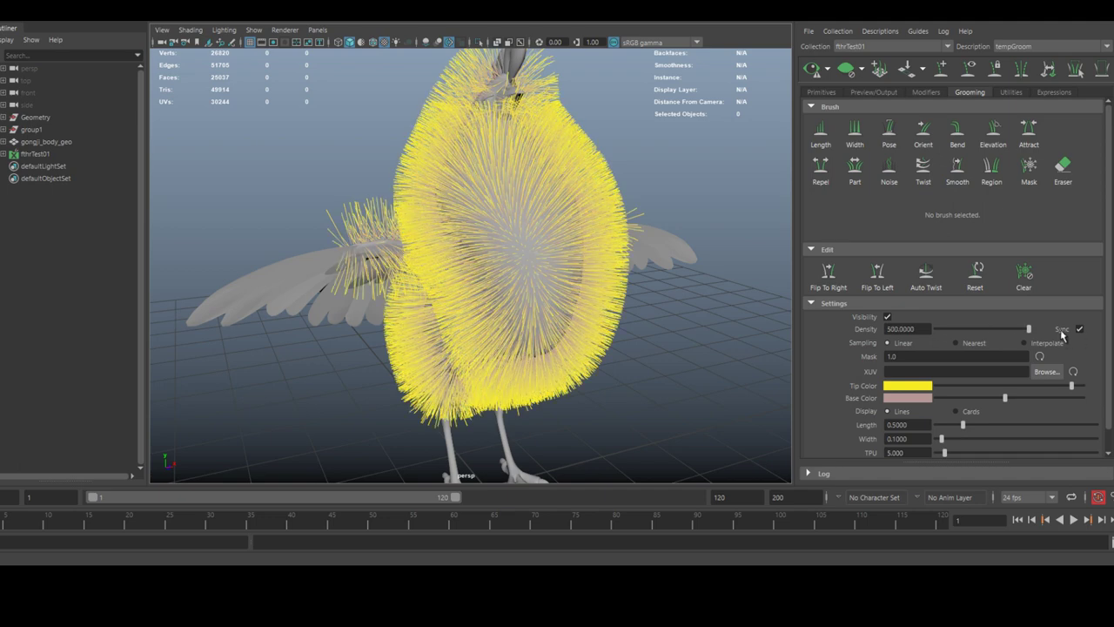
- Shorten the groom hairs, trying a length of 0.1 and settling on 0.2
{"action": "type", "text": "0.1"}
{"action": "key", "text": "Return"}
{"action": "left_click_drag", "start_coordinate": [570, 350], "coordinate": [609, 353], "text": "alt"}
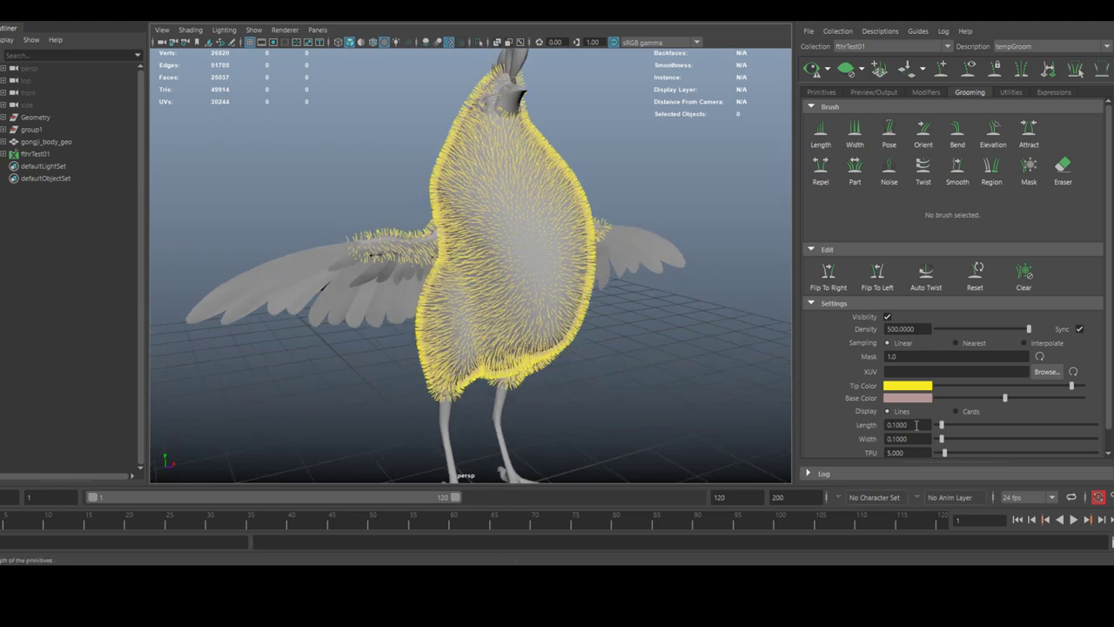
{"action": "type", "text": "0.2"}
{"action": "key", "text": "Return"}
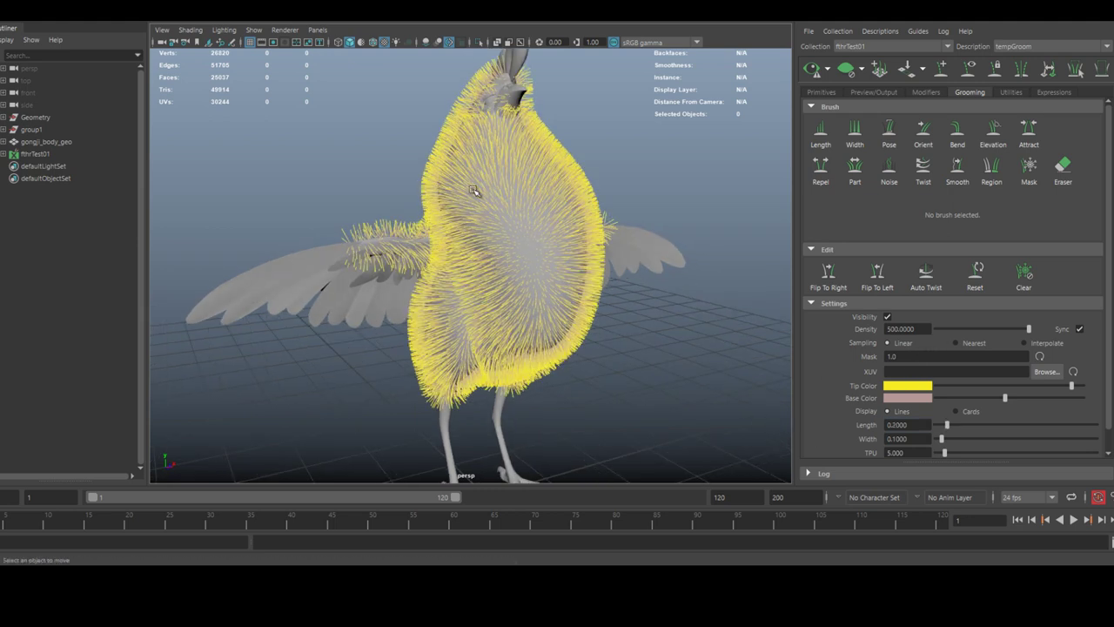
- Hide the Geometry and group1 objects so only the body with its groom remains
{"action": "left_click_drag", "start_coordinate": [662, 261], "coordinate": [442, 270], "text": "alt"}
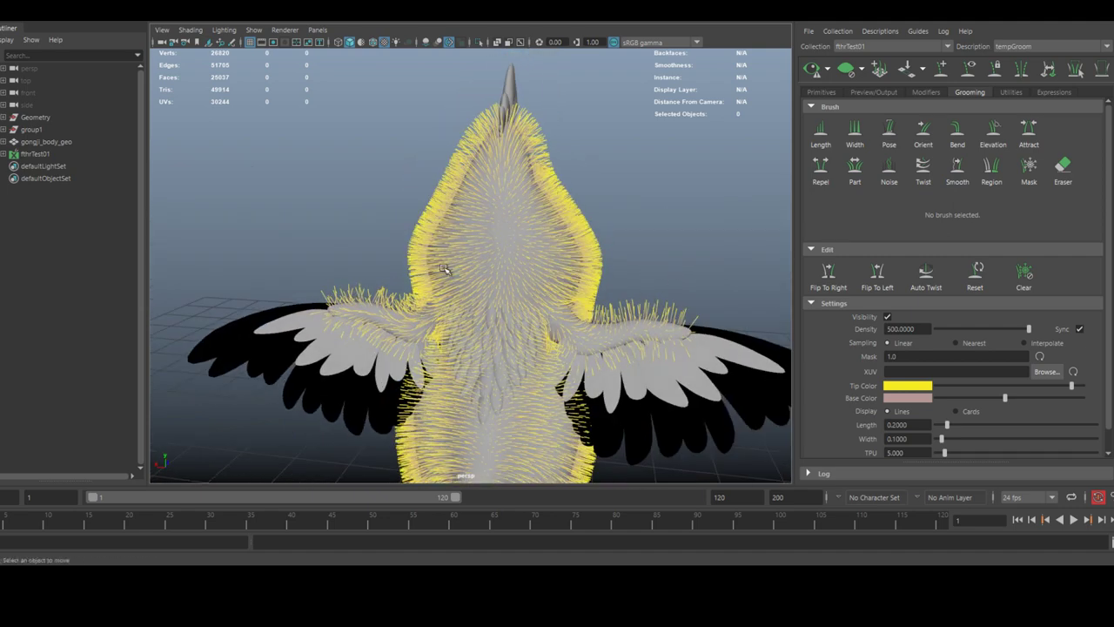
{"action": "left_click", "coordinate": [35, 154]}
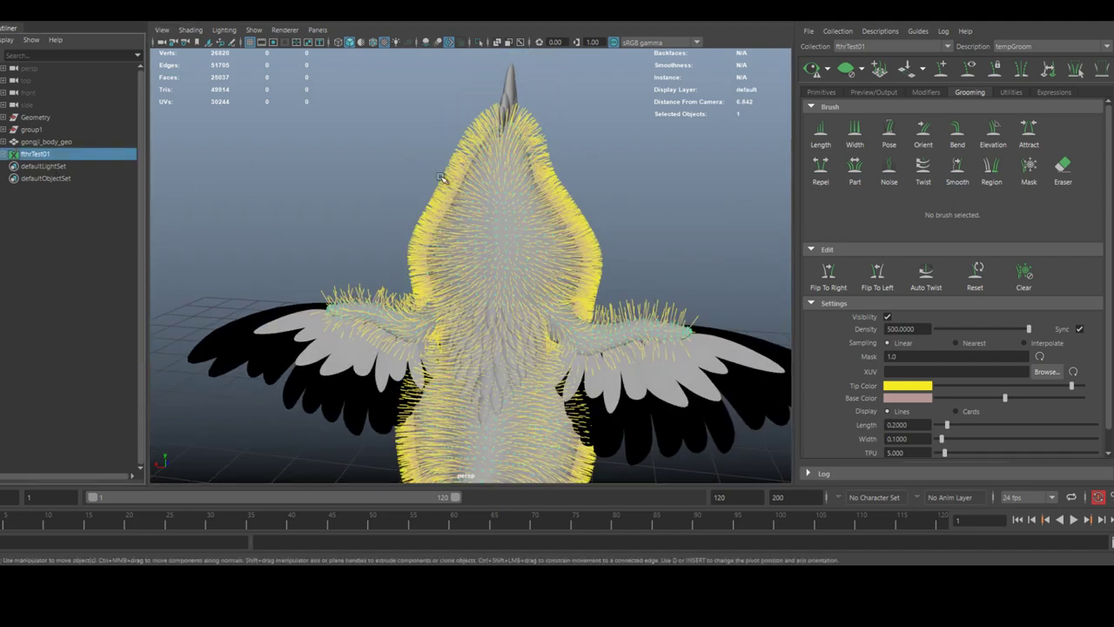
{"action": "key", "text": "f"}
{"action": "left_click", "coordinate": [666, 298]}
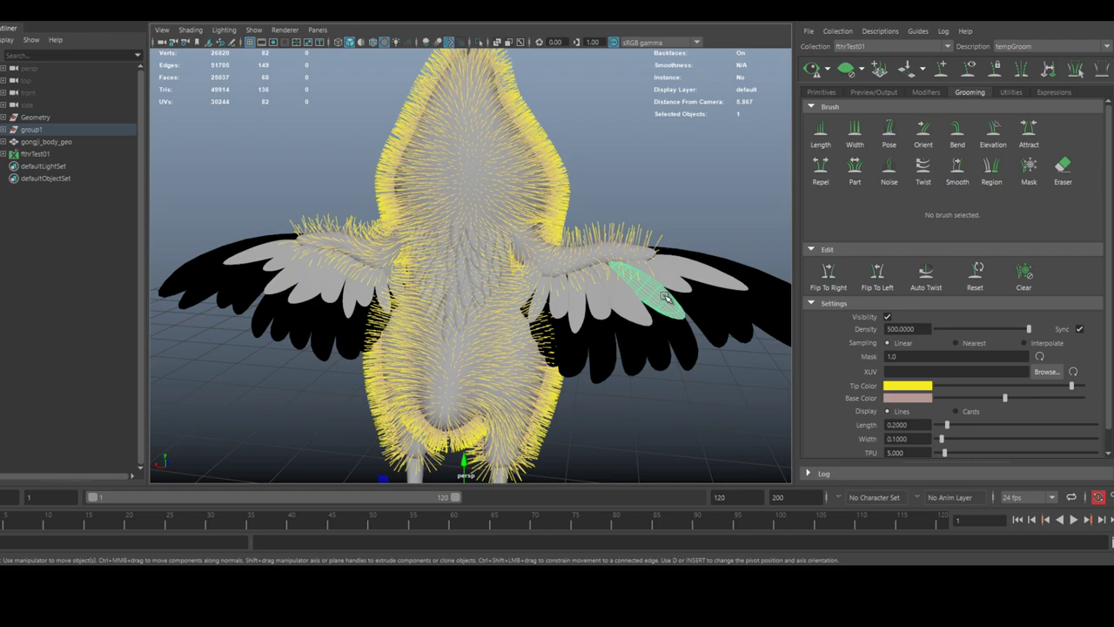
{"action": "left_click", "coordinate": [36, 117]}
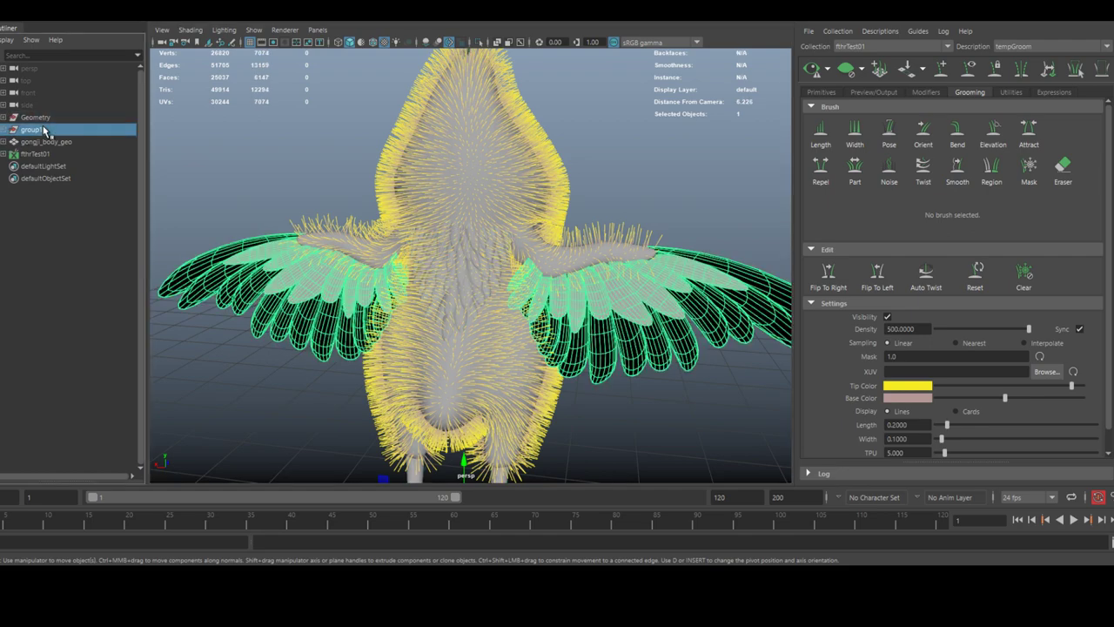
{"action": "left_click_drag", "start_coordinate": [348, 205], "coordinate": [627, 218], "text": "alt"}
{"action": "right_click_drag", "start_coordinate": [627, 218], "coordinate": [464, 220], "text": "alt"}
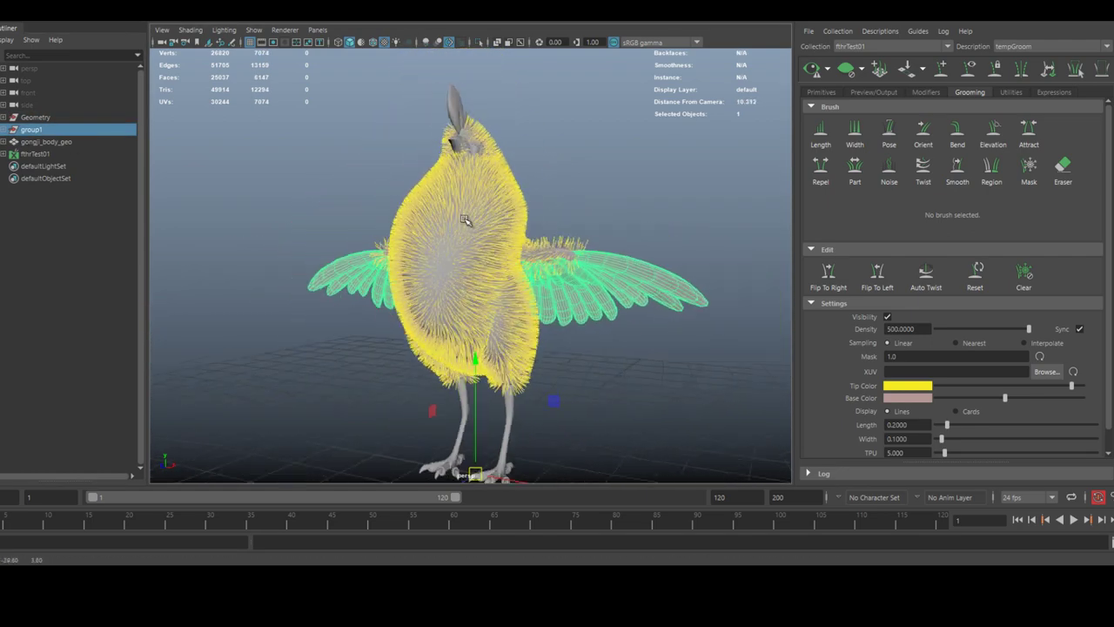
{"action": "left_click_drag", "start_coordinate": [465, 220], "coordinate": [458, 217], "text": "alt"}
{"action": "left_click", "coordinate": [46, 117], "text": "ctrl"}
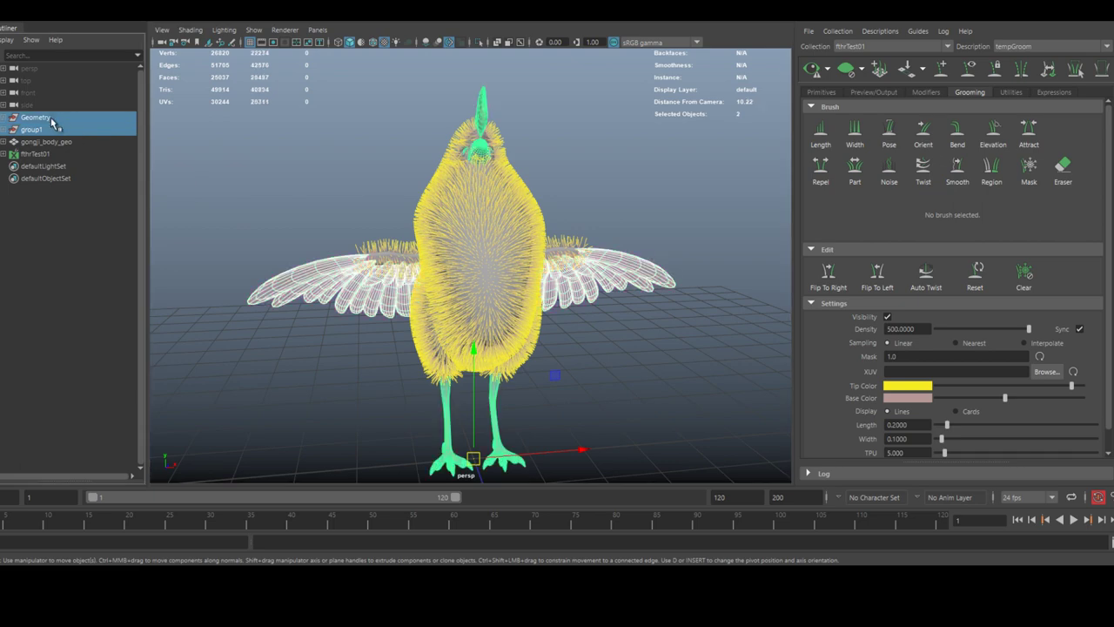
{"action": "key", "text": "ctrl+h"}
- Comb the hairs on the head and breast downward with the Pose brush and mirror them with Flip To Right
{"action": "left_click_drag", "start_coordinate": [496, 266], "coordinate": [723, 280], "text": "alt"}
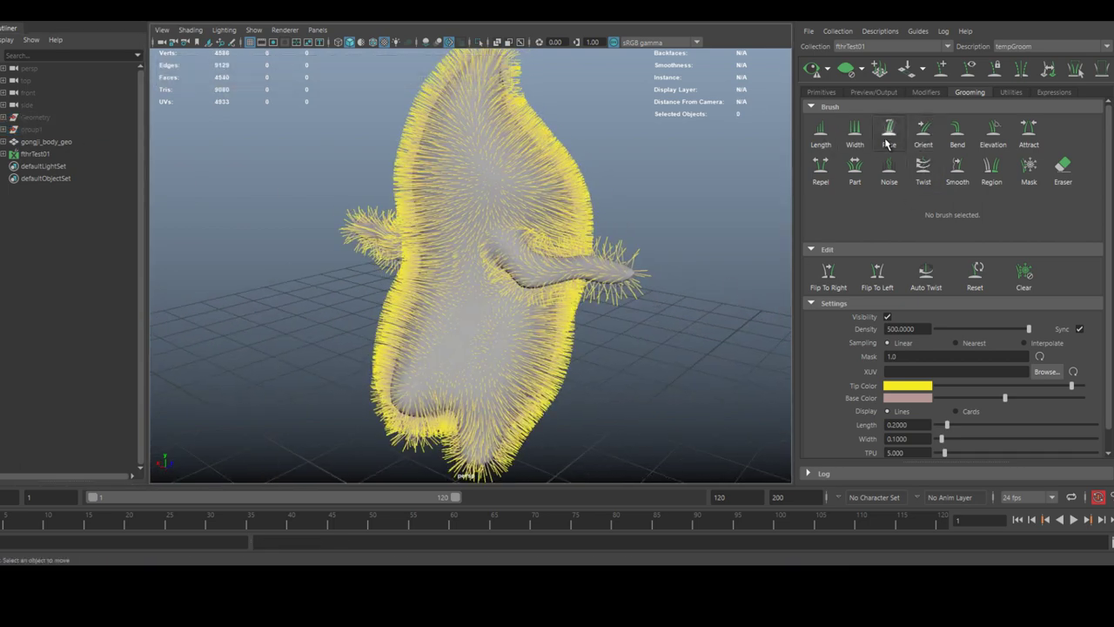
{"action": "left_click", "coordinate": [890, 138]}
{"action": "left_click_drag", "start_coordinate": [496, 228], "coordinate": [421, 229], "text": "alt"}
{"action": "right_click_drag", "start_coordinate": [421, 229], "coordinate": [552, 236], "text": "alt"}
{"action": "left_click_drag", "start_coordinate": [552, 236], "coordinate": [505, 240], "text": "alt"}
{"action": "mouse_move", "coordinate": [497, 179]}
{"action": "left_mouse_down", "text": "alt"}
{"action": "mouse_move", "coordinate": [257, 175]}
{"action": "mouse_move", "coordinate": [447, 179]}
{"action": "mouse_move", "coordinate": [430, 130]}
{"action": "left_mouse_up", "text": "alt"}
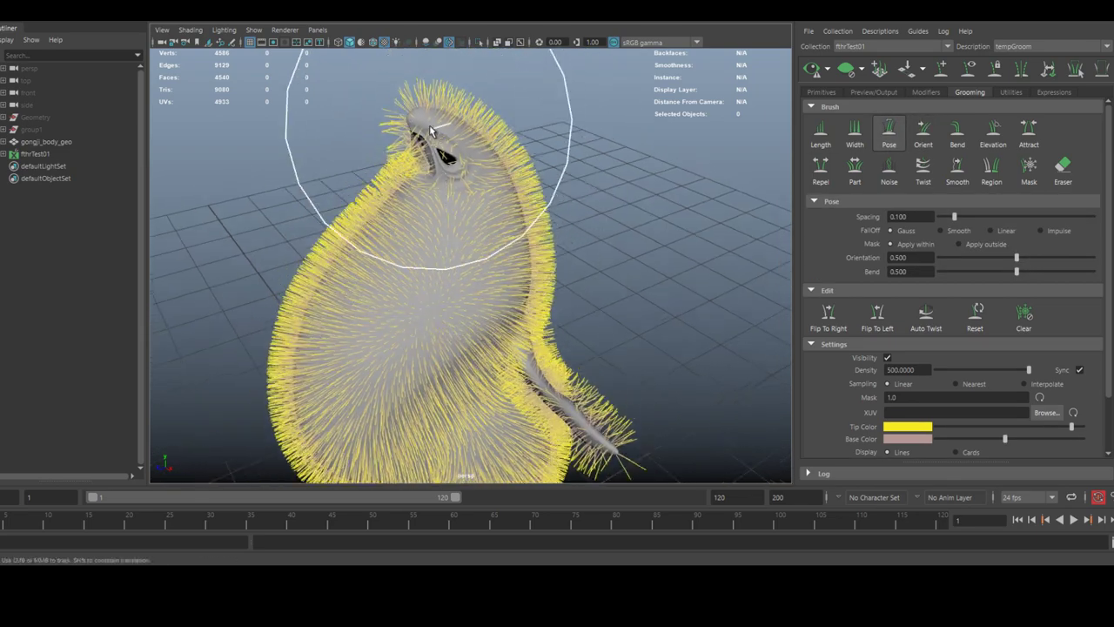
{"action": "mouse_move", "coordinate": [447, 244]}
{"action": "left_mouse_down"}
{"action": "mouse_move", "coordinate": [390, 336]}
{"action": "mouse_move", "coordinate": [406, 338]}
{"action": "left_mouse_up"}
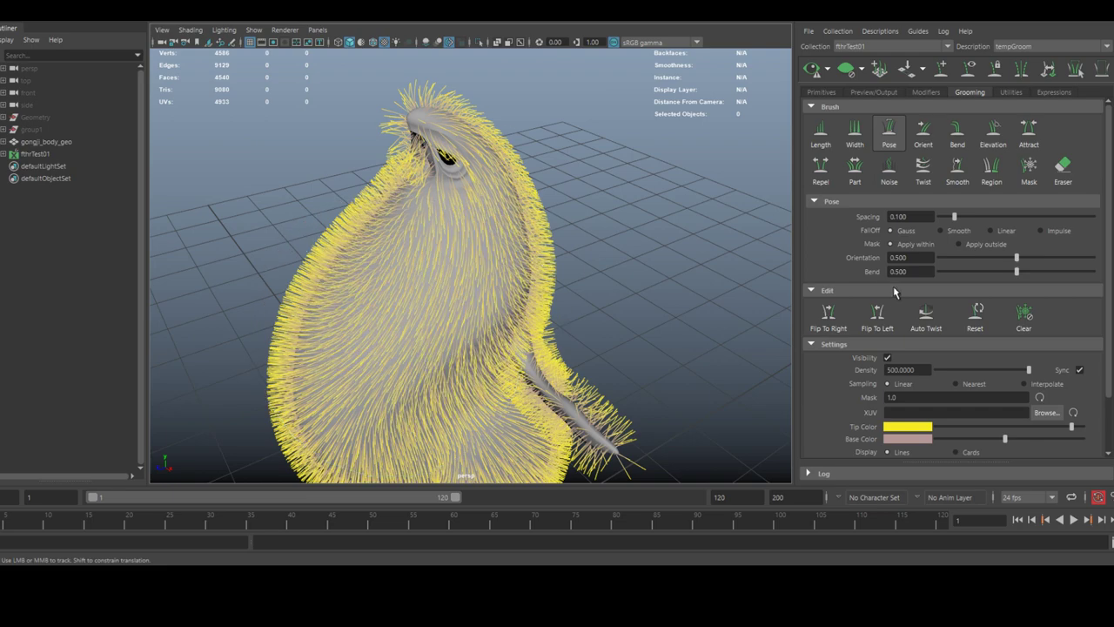
{"action": "left_click", "coordinate": [833, 319]}
- Comb the hairs around the beak opening and face back toward the neck with the Pose brush
{"action": "mouse_move", "coordinate": [448, 252]}
{"action": "left_mouse_down", "text": "alt"}
{"action": "mouse_move", "coordinate": [501, 283]}
{"action": "mouse_move", "coordinate": [520, 266]}
{"action": "mouse_move", "coordinate": [448, 224]}
{"action": "mouse_move", "coordinate": [444, 299]}
{"action": "left_mouse_up", "text": "alt"}
{"action": "middle_click_drag", "start_coordinate": [460, 184], "coordinate": [450, 300], "text": "alt"}
{"action": "right_click_drag", "start_coordinate": [450, 301], "coordinate": [466, 306], "text": "alt"}
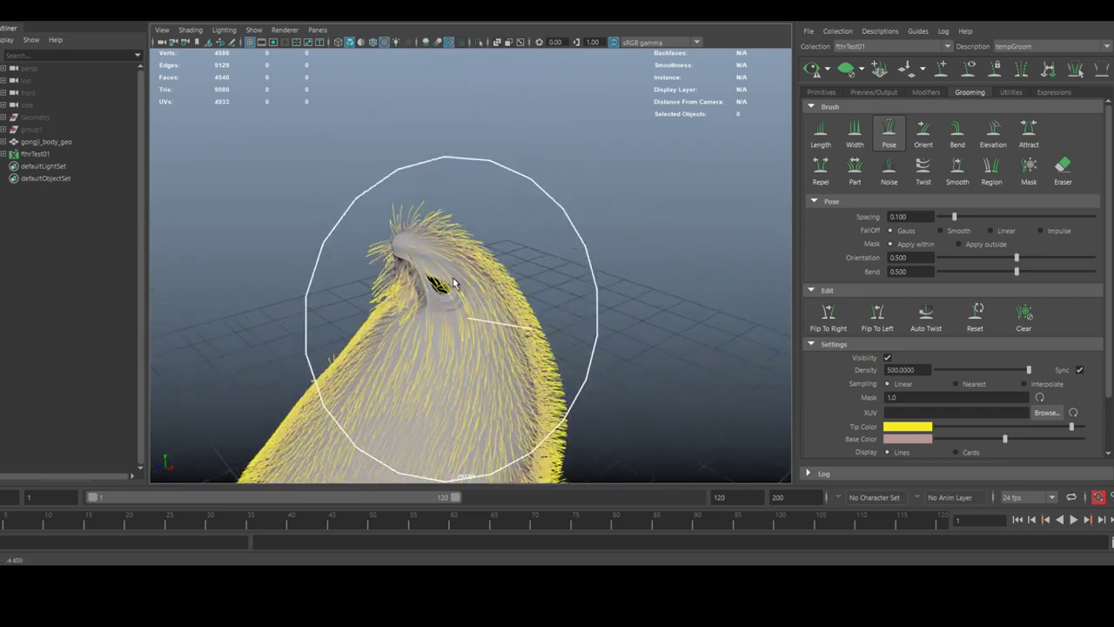
{"action": "mouse_move", "coordinate": [397, 245]}
{"action": "left_mouse_down"}
{"action": "mouse_move", "coordinate": [456, 256]}
{"action": "mouse_move", "coordinate": [425, 266]}
{"action": "mouse_move", "coordinate": [408, 298]}
{"action": "left_mouse_up"}
{"action": "mouse_move", "coordinate": [407, 299]}
{"action": "left_mouse_down", "text": "alt"}
{"action": "mouse_move", "coordinate": [438, 317]}
{"action": "mouse_move", "coordinate": [480, 293]}
{"action": "mouse_move", "coordinate": [442, 325]}
{"action": "left_mouse_up", "text": "alt"}
{"action": "middle_click_drag", "start_coordinate": [475, 370], "coordinate": [472, 235], "text": "alt"}
{"action": "scroll", "coordinate": [471, 234], "scroll_direction": "down", "scroll_amount": 3}
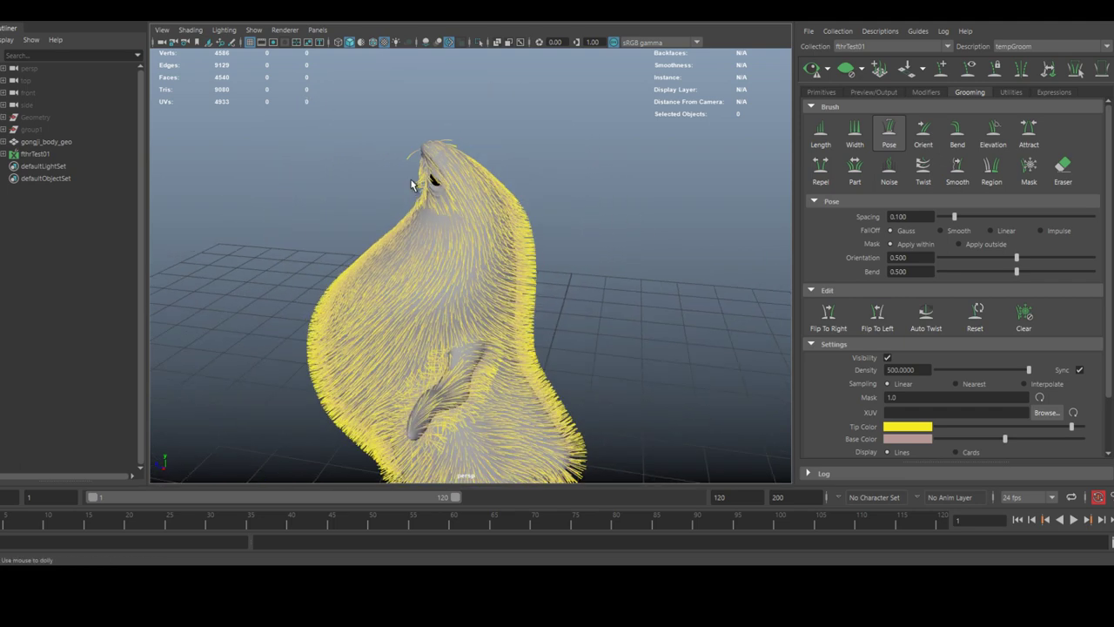
- Comb the hairs on one side of the back and legs downward and mirror them with Flip To Right
{"action": "right_click_drag", "start_coordinate": [458, 299], "coordinate": [518, 275], "text": "alt"}
{"action": "left_click_drag", "start_coordinate": [518, 273], "coordinate": [590, 418], "text": "alt"}
{"action": "mouse_move", "coordinate": [561, 344]}
{"action": "left_mouse_down", "text": "alt"}
{"action": "mouse_move", "coordinate": [519, 334]}
{"action": "mouse_move", "coordinate": [565, 243]}
{"action": "mouse_move", "coordinate": [592, 287]}
{"action": "mouse_move", "coordinate": [588, 351]}
{"action": "mouse_move", "coordinate": [605, 306]}
{"action": "mouse_move", "coordinate": [567, 369]}
{"action": "mouse_move", "coordinate": [612, 353]}
{"action": "mouse_move", "coordinate": [647, 279]}
{"action": "mouse_move", "coordinate": [609, 383]}
{"action": "mouse_move", "coordinate": [584, 400]}
{"action": "mouse_move", "coordinate": [462, 243]}
{"action": "mouse_move", "coordinate": [485, 343]}
{"action": "mouse_move", "coordinate": [562, 413]}
{"action": "mouse_move", "coordinate": [478, 236]}
{"action": "mouse_move", "coordinate": [493, 324]}
{"action": "left_mouse_up", "text": "alt"}
{"action": "scroll", "coordinate": [562, 413], "scroll_direction": "down", "scroll_amount": 3}
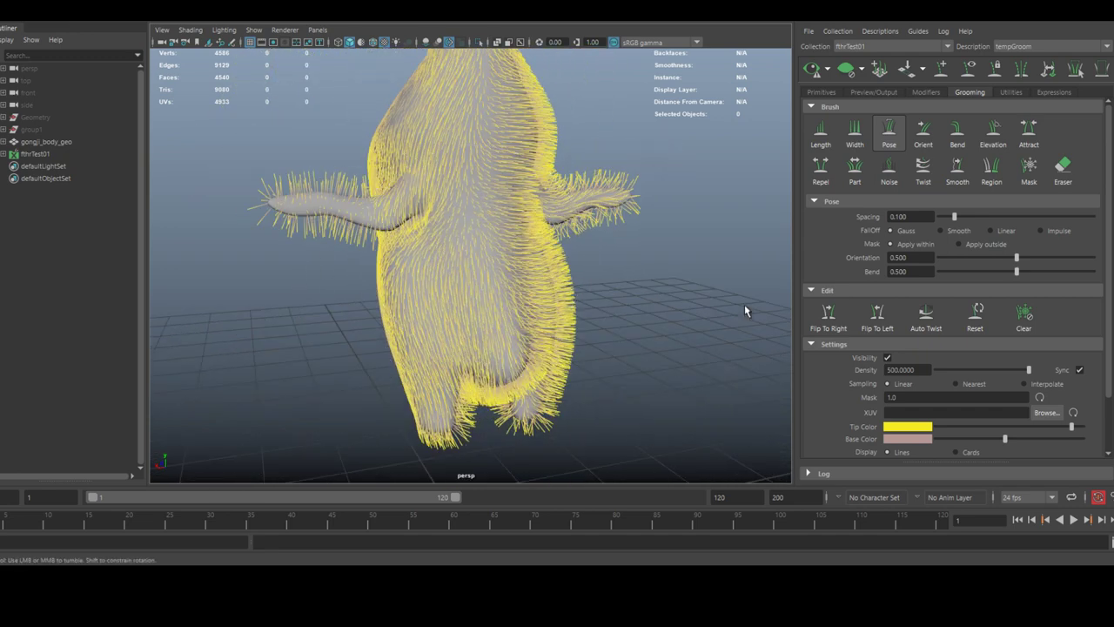
{"action": "left_click", "coordinate": [831, 323]}
- Comb the shoulder and wing hairs on one side downward with the Pose brush and mirror them with Flip To Right
{"action": "middle_click_drag", "start_coordinate": [417, 242], "coordinate": [444, 303], "text": "alt"}
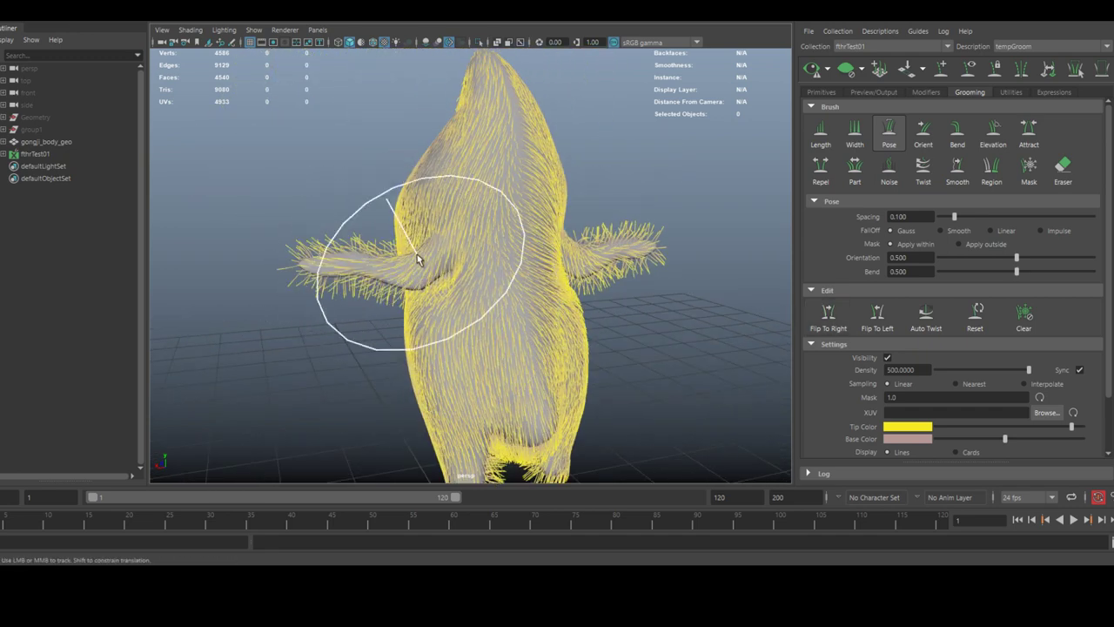
{"action": "mouse_move", "coordinate": [420, 259]}
{"action": "left_mouse_down"}
{"action": "mouse_move", "coordinate": [416, 270]}
{"action": "mouse_move", "coordinate": [324, 265]}
{"action": "mouse_move", "coordinate": [557, 280]}
{"action": "mouse_move", "coordinate": [477, 327]}
{"action": "mouse_move", "coordinate": [435, 305]}
{"action": "mouse_move", "coordinate": [512, 300]}
{"action": "mouse_move", "coordinate": [391, 324]}
{"action": "mouse_move", "coordinate": [418, 335]}
{"action": "left_mouse_up"}
{"action": "scroll", "coordinate": [324, 265], "scroll_direction": "down", "scroll_amount": 3}
{"action": "scroll", "coordinate": [477, 327], "scroll_direction": "up", "scroll_amount": 3}
{"action": "scroll", "coordinate": [488, 316], "scroll_direction": "up", "scroll_amount": 4}
{"action": "mouse_move", "coordinate": [434, 296]}
{"action": "left_mouse_down"}
{"action": "mouse_move", "coordinate": [503, 318]}
{"action": "mouse_move", "coordinate": [435, 314]}
{"action": "mouse_move", "coordinate": [427, 284]}
{"action": "mouse_move", "coordinate": [459, 373]}
{"action": "mouse_move", "coordinate": [467, 368]}
{"action": "mouse_move", "coordinate": [391, 391]}
{"action": "mouse_move", "coordinate": [587, 336]}
{"action": "mouse_move", "coordinate": [518, 341]}
{"action": "mouse_move", "coordinate": [393, 294]}
{"action": "mouse_move", "coordinate": [470, 324]}
{"action": "mouse_move", "coordinate": [585, 328]}
{"action": "mouse_move", "coordinate": [525, 302]}
{"action": "mouse_move", "coordinate": [539, 331]}
{"action": "left_mouse_up"}
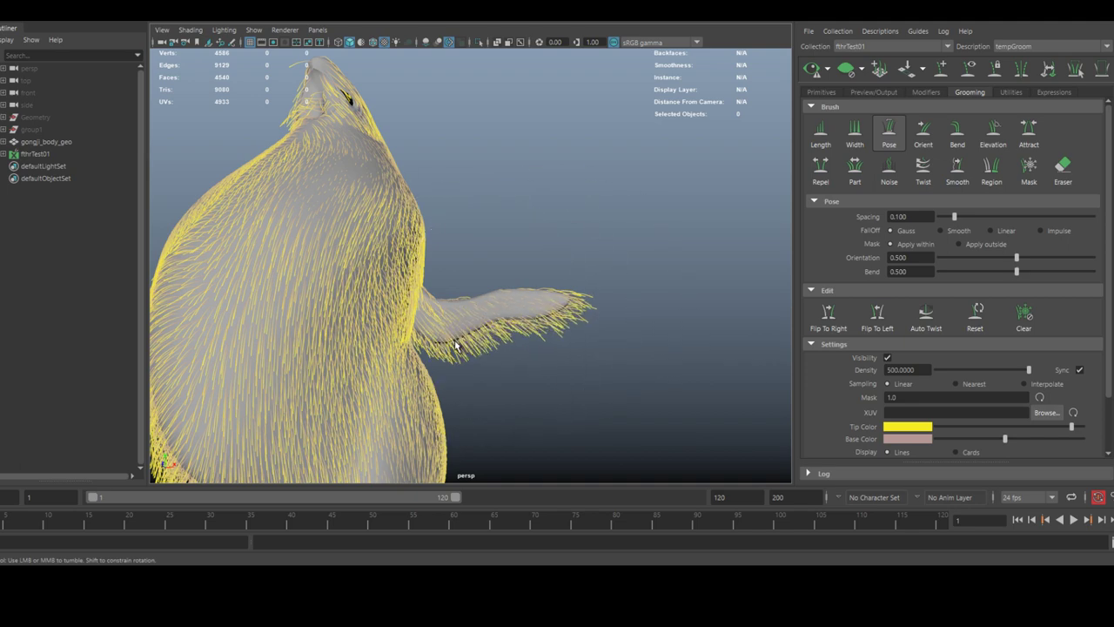
{"action": "mouse_move", "coordinate": [496, 332]}
{"action": "left_mouse_down", "text": "alt"}
{"action": "mouse_move", "coordinate": [348, 316]}
{"action": "mouse_move", "coordinate": [413, 323]}
{"action": "mouse_move", "coordinate": [403, 325]}
{"action": "mouse_move", "coordinate": [479, 316]}
{"action": "mouse_move", "coordinate": [534, 336]}
{"action": "mouse_move", "coordinate": [515, 338]}
{"action": "mouse_move", "coordinate": [567, 345]}
{"action": "mouse_move", "coordinate": [565, 281]}
{"action": "mouse_move", "coordinate": [604, 219]}
{"action": "mouse_move", "coordinate": [591, 316]}
{"action": "left_mouse_up", "text": "alt"}
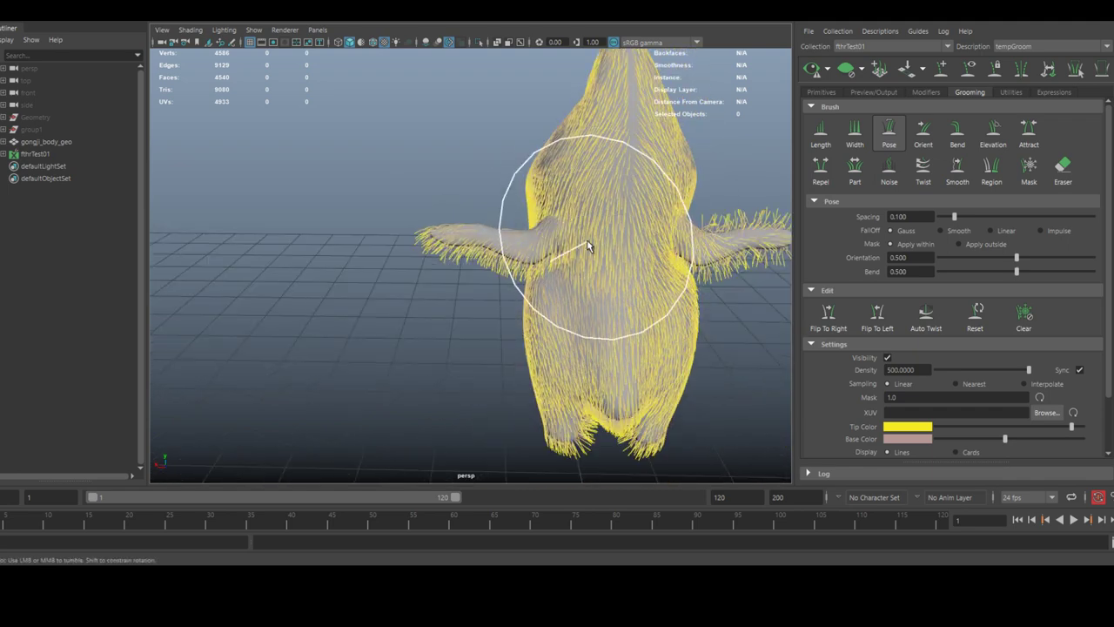
{"action": "left_click_drag", "start_coordinate": [595, 237], "coordinate": [595, 158], "text": "alt"}
{"action": "middle_click_drag", "start_coordinate": [604, 233], "coordinate": [606, 324], "text": "alt"}
{"action": "left_click", "coordinate": [828, 319]}
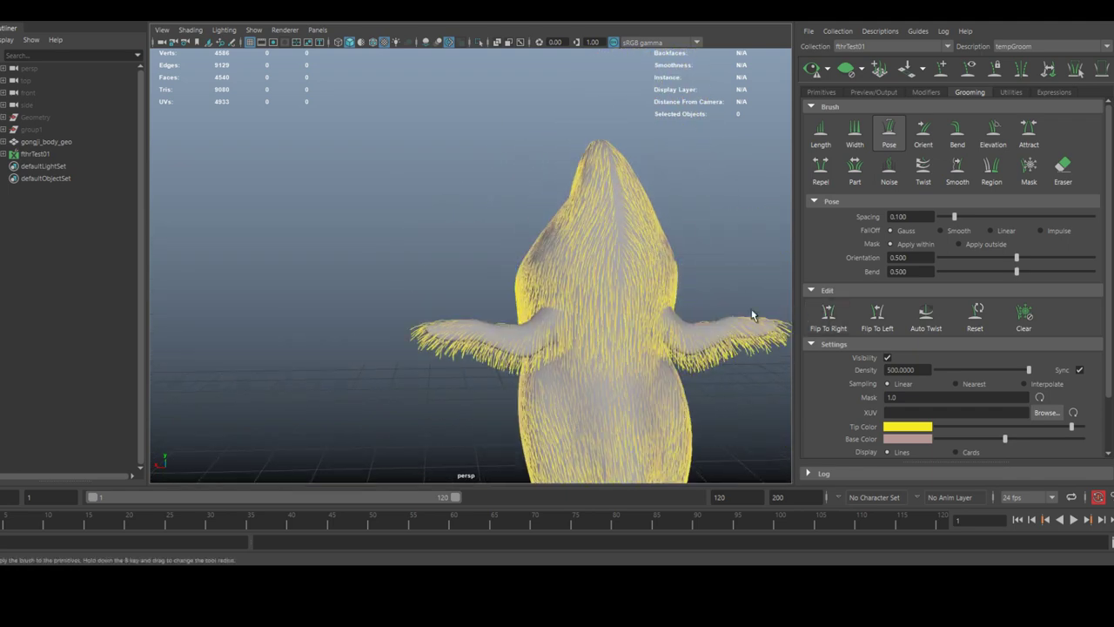
- Comb the hairs along the back of the neck and upper back straight down with the Pose brush
{"action": "middle_click_drag", "start_coordinate": [640, 261], "coordinate": [609, 311], "text": "alt"}
{"action": "right_click_drag", "start_coordinate": [562, 305], "coordinate": [589, 308], "text": "alt"}
{"action": "left_click_drag", "start_coordinate": [589, 308], "coordinate": [606, 327], "text": "alt"}
{"action": "left_click_drag", "start_coordinate": [620, 261], "coordinate": [628, 366]}
{"action": "left_click_drag", "start_coordinate": [636, 239], "coordinate": [634, 387]}
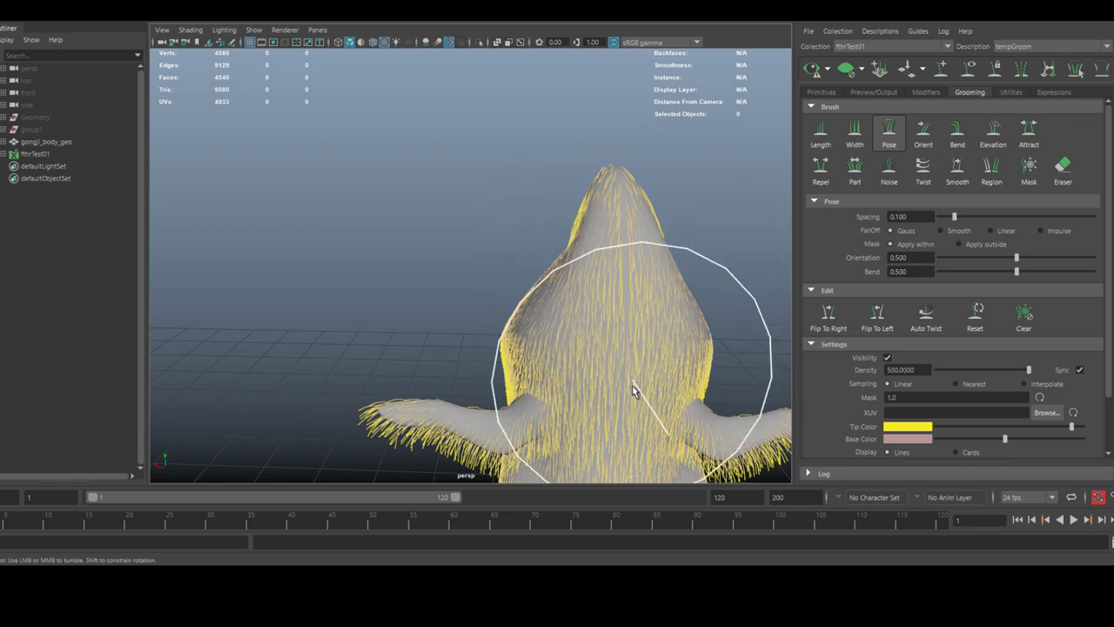
{"action": "left_click_drag", "start_coordinate": [634, 261], "coordinate": [634, 383]}
- Even out the hair flow over the neck and side of the breast with Pose brush strokes
{"action": "left_click_drag", "start_coordinate": [587, 357], "coordinate": [697, 342], "text": "alt"}
{"action": "middle_click_drag", "start_coordinate": [500, 300], "coordinate": [614, 198], "text": "alt"}
{"action": "mouse_move", "coordinate": [615, 202]}
{"action": "left_mouse_down"}
{"action": "mouse_move", "coordinate": [587, 298]}
{"action": "mouse_move", "coordinate": [716, 316]}
{"action": "left_mouse_up"}
{"action": "right_click_drag", "start_coordinate": [717, 316], "coordinate": [522, 283], "text": "alt"}
{"action": "left_click_drag", "start_coordinate": [522, 283], "coordinate": [365, 241], "text": "alt"}
{"action": "middle_click_drag", "start_coordinate": [366, 241], "coordinate": [410, 173], "text": "alt"}
{"action": "mouse_move", "coordinate": [410, 172]}
{"action": "left_mouse_down"}
{"action": "mouse_move", "coordinate": [445, 262]}
{"action": "mouse_move", "coordinate": [440, 281]}
{"action": "mouse_move", "coordinate": [470, 327]}
{"action": "left_mouse_up"}
{"action": "right_click_drag", "start_coordinate": [470, 327], "coordinate": [489, 307], "text": "alt"}
{"action": "middle_click_drag", "start_coordinate": [490, 306], "coordinate": [458, 353], "text": "alt"}
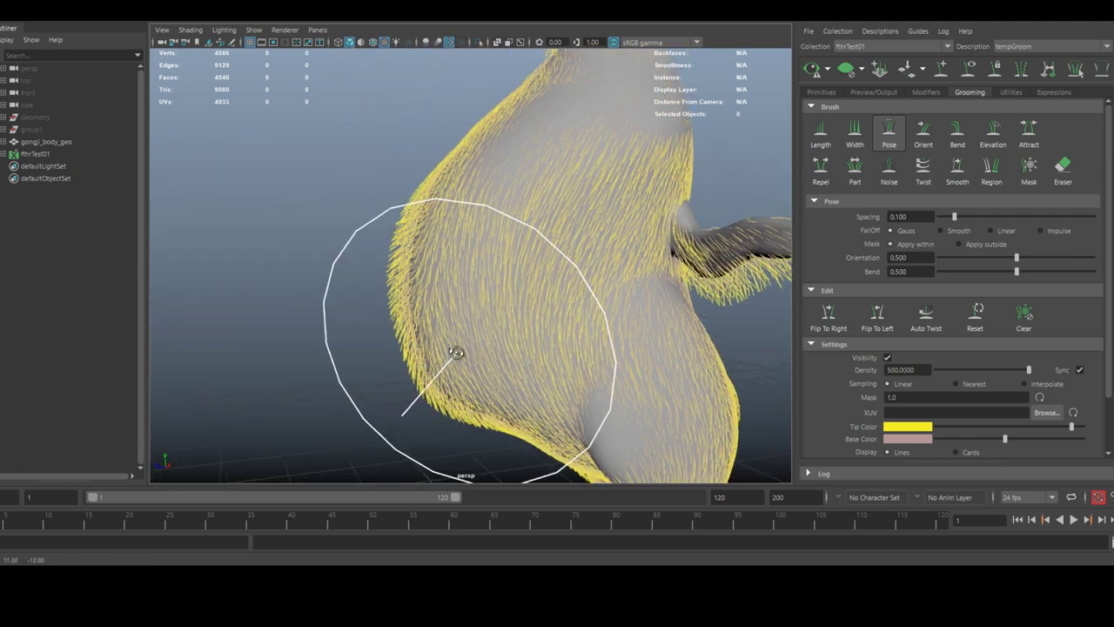
- Comb the hairs on the flank and thigh down toward the leg and tail with the Pose brush
{"action": "mouse_move", "coordinate": [535, 305]}
{"action": "left_mouse_down"}
{"action": "mouse_move", "coordinate": [556, 358]}
{"action": "mouse_move", "coordinate": [528, 319]}
{"action": "mouse_move", "coordinate": [592, 296]}
{"action": "left_mouse_up"}
{"action": "middle_click_drag", "start_coordinate": [592, 296], "coordinate": [664, 299], "text": "alt"}
{"action": "left_click_drag", "start_coordinate": [633, 298], "coordinate": [681, 347]}
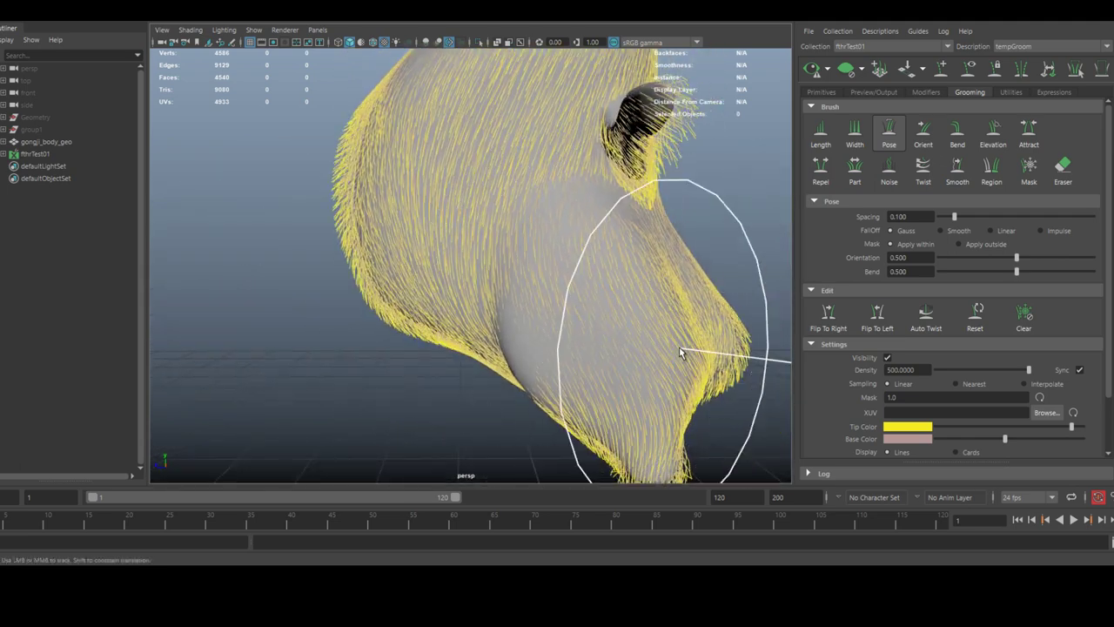
{"action": "middle_click_drag", "start_coordinate": [632, 275], "coordinate": [600, 203], "text": "alt"}
{"action": "mouse_move", "coordinate": [619, 357]}
{"action": "left_mouse_down"}
{"action": "mouse_move", "coordinate": [628, 383]}
{"action": "mouse_move", "coordinate": [645, 334]}
{"action": "left_mouse_up"}
{"action": "middle_click_drag", "start_coordinate": [644, 334], "coordinate": [629, 346], "text": "alt"}
- Comb the underside hairs between the legs toward the tail and mirror the groom with Flip To Right
{"action": "left_click_drag", "start_coordinate": [640, 289], "coordinate": [583, 329], "text": "alt"}
{"action": "left_click_drag", "start_coordinate": [577, 258], "coordinate": [555, 346]}
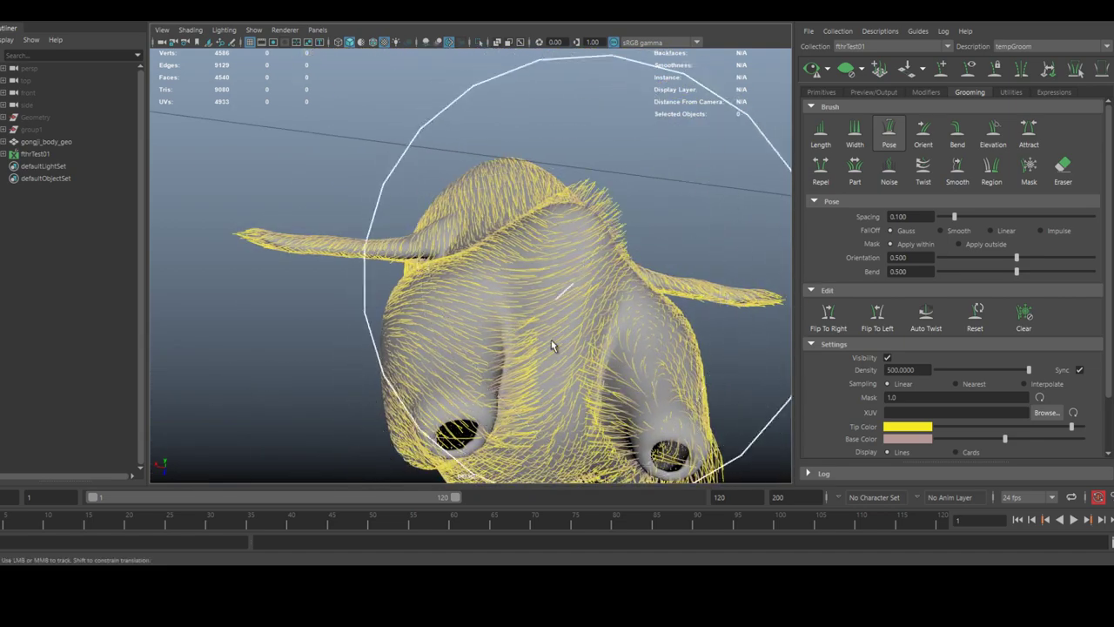
{"action": "mouse_move", "coordinate": [568, 259]}
{"action": "left_mouse_down"}
{"action": "mouse_move", "coordinate": [533, 342]}
{"action": "mouse_move", "coordinate": [522, 261]}
{"action": "mouse_move", "coordinate": [411, 318]}
{"action": "mouse_move", "coordinate": [391, 368]}
{"action": "mouse_move", "coordinate": [395, 311]}
{"action": "mouse_move", "coordinate": [386, 366]}
{"action": "mouse_move", "coordinate": [473, 326]}
{"action": "mouse_move", "coordinate": [496, 261]}
{"action": "mouse_move", "coordinate": [453, 265]}
{"action": "left_mouse_up"}
{"action": "left_click_drag", "start_coordinate": [548, 255], "coordinate": [552, 319], "text": "alt"}
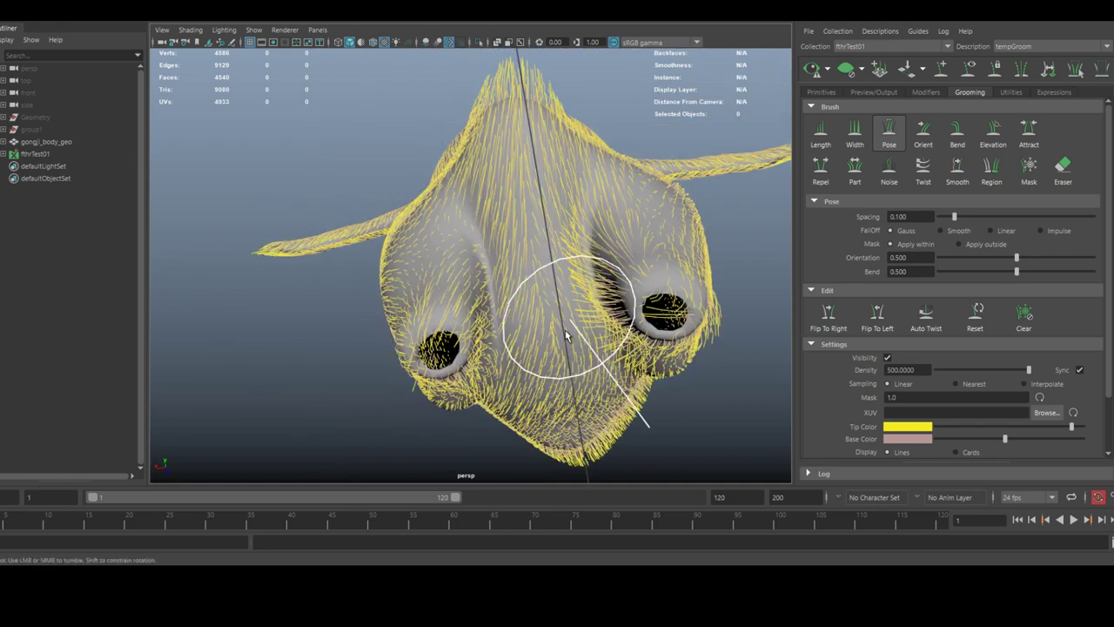
{"action": "left_click_drag", "start_coordinate": [502, 175], "coordinate": [473, 265], "text": "alt"}
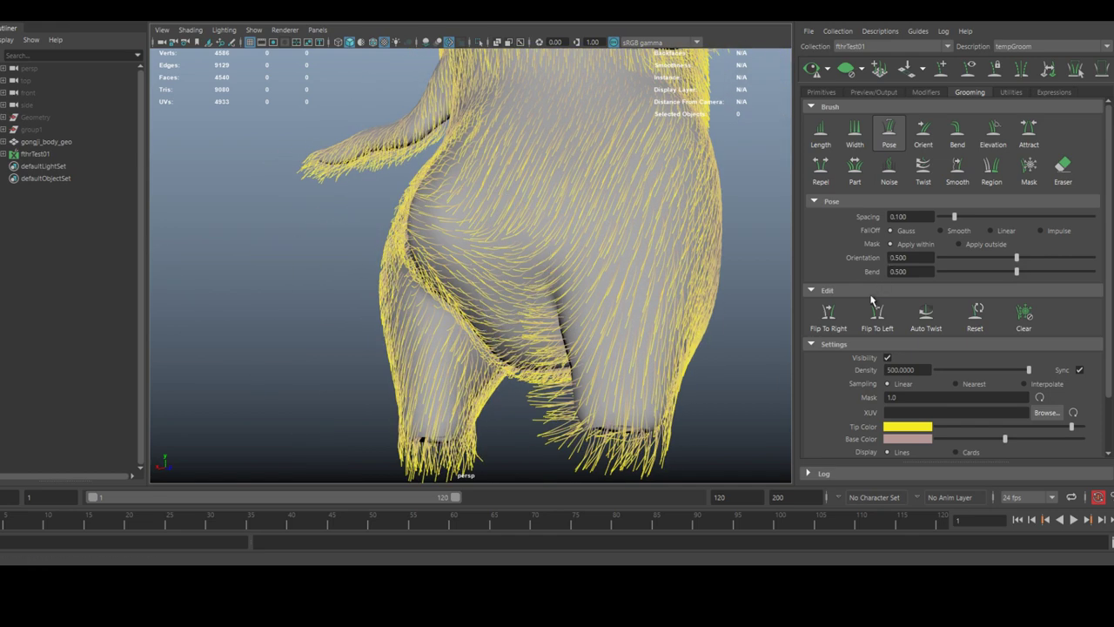
{"action": "left_click", "coordinate": [831, 315]}
- Refine the hair direction on the lower belly and leg ends with the Pose brush
{"action": "mouse_move", "coordinate": [629, 384]}
{"action": "left_mouse_down", "text": "alt"}
{"action": "mouse_move", "coordinate": [530, 354]}
{"action": "mouse_move", "coordinate": [592, 348]}
{"action": "mouse_move", "coordinate": [593, 283]}
{"action": "mouse_move", "coordinate": [458, 316]}
{"action": "mouse_move", "coordinate": [472, 296]}
{"action": "mouse_move", "coordinate": [443, 324]}
{"action": "mouse_move", "coordinate": [468, 366]}
{"action": "mouse_move", "coordinate": [343, 357]}
{"action": "mouse_move", "coordinate": [334, 370]}
{"action": "left_mouse_up", "text": "alt"}
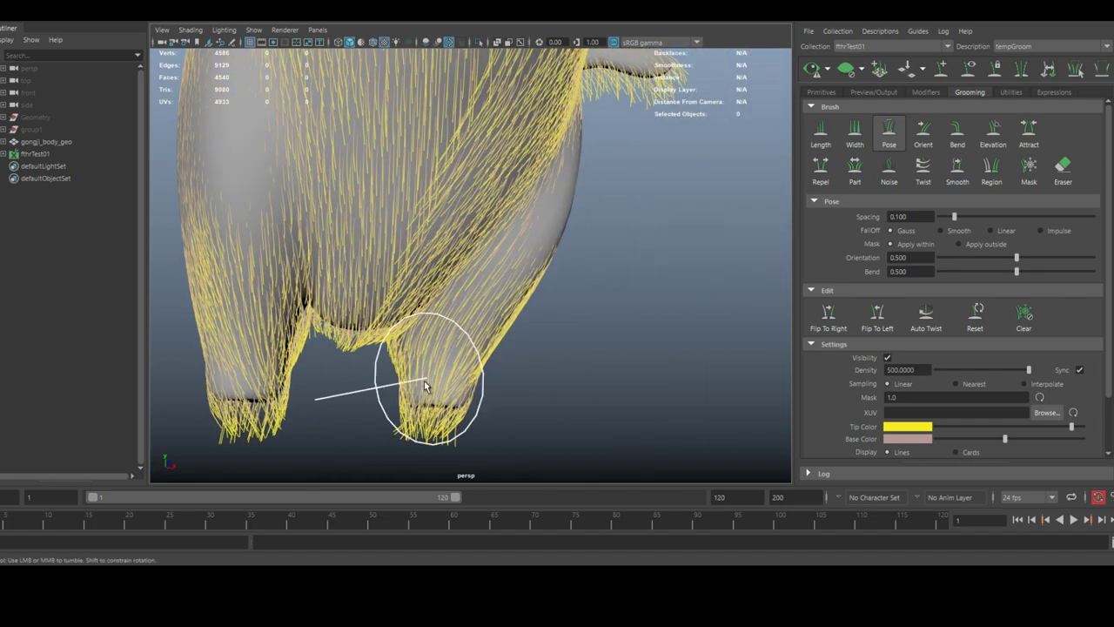
{"action": "left_click_drag", "start_coordinate": [475, 358], "coordinate": [431, 346], "text": "alt"}
{"action": "mouse_move", "coordinate": [491, 386]}
{"action": "left_mouse_down", "text": "alt"}
{"action": "mouse_move", "coordinate": [406, 385]}
{"action": "mouse_move", "coordinate": [499, 376]}
{"action": "mouse_move", "coordinate": [502, 411]}
{"action": "mouse_move", "coordinate": [378, 293]}
{"action": "mouse_move", "coordinate": [486, 375]}
{"action": "mouse_move", "coordinate": [482, 312]}
{"action": "left_mouse_up", "text": "alt"}
{"action": "right_click_drag", "start_coordinate": [482, 312], "coordinate": [610, 309], "text": "alt"}
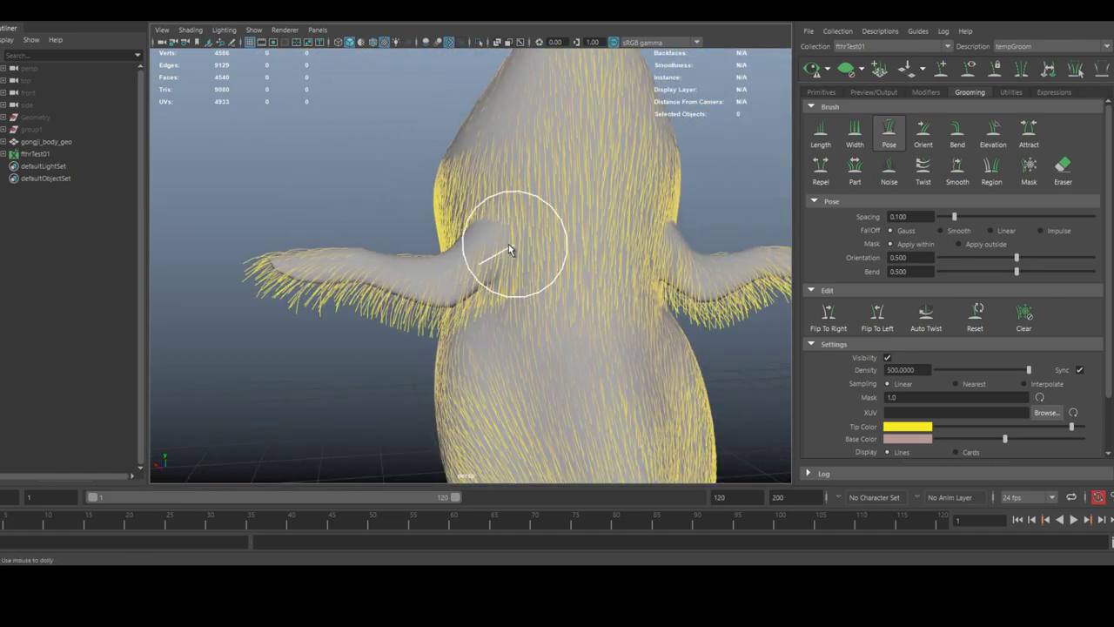
- Comb the hairs around the beak and over the head backward with the Pose brush
{"action": "mouse_move", "coordinate": [516, 199]}
{"action": "left_mouse_down", "text": "alt"}
{"action": "mouse_move", "coordinate": [540, 253]}
{"action": "mouse_move", "coordinate": [357, 246]}
{"action": "mouse_move", "coordinate": [330, 259]}
{"action": "mouse_move", "coordinate": [407, 294]}
{"action": "mouse_move", "coordinate": [326, 279]}
{"action": "mouse_move", "coordinate": [393, 261]}
{"action": "mouse_move", "coordinate": [423, 294]}
{"action": "mouse_move", "coordinate": [454, 270]}
{"action": "mouse_move", "coordinate": [423, 353]}
{"action": "mouse_move", "coordinate": [416, 200]}
{"action": "left_mouse_up", "text": "alt"}
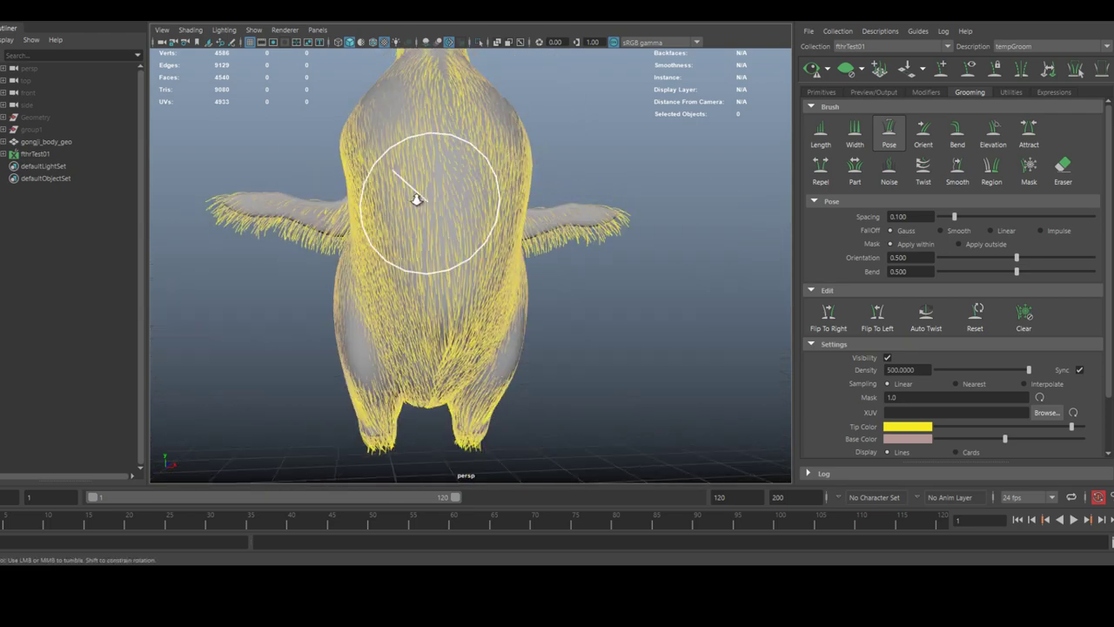
{"action": "right_click_drag", "start_coordinate": [416, 199], "coordinate": [445, 221], "text": "alt"}
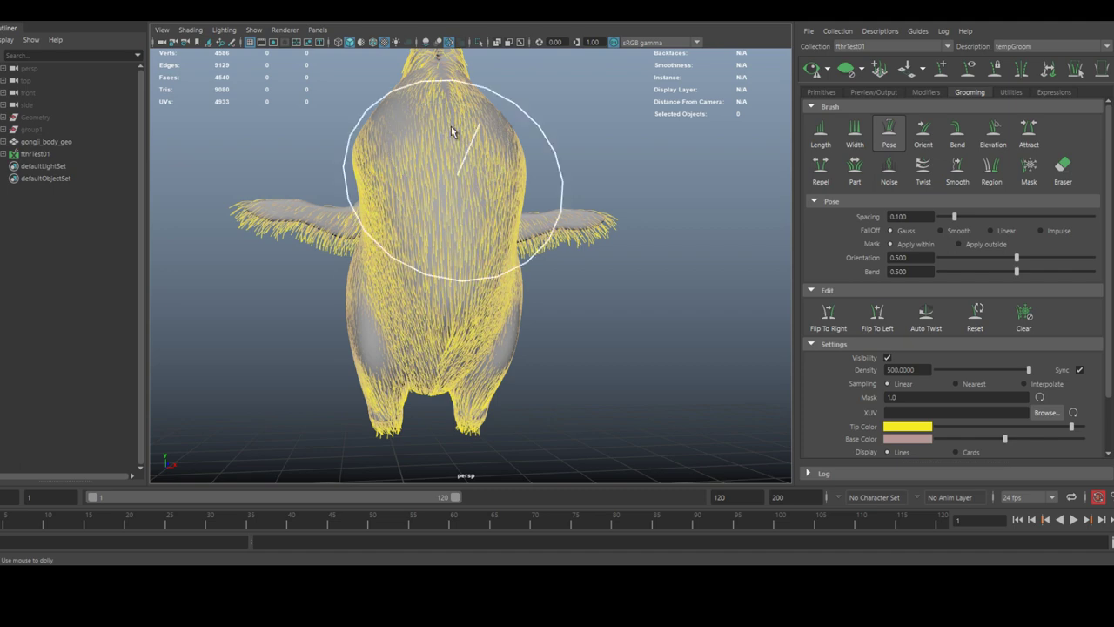
{"action": "mouse_move", "coordinate": [455, 249]}
{"action": "left_mouse_down", "text": "alt"}
{"action": "mouse_move", "coordinate": [427, 348]}
{"action": "mouse_move", "coordinate": [431, 311]}
{"action": "left_mouse_up", "text": "alt"}
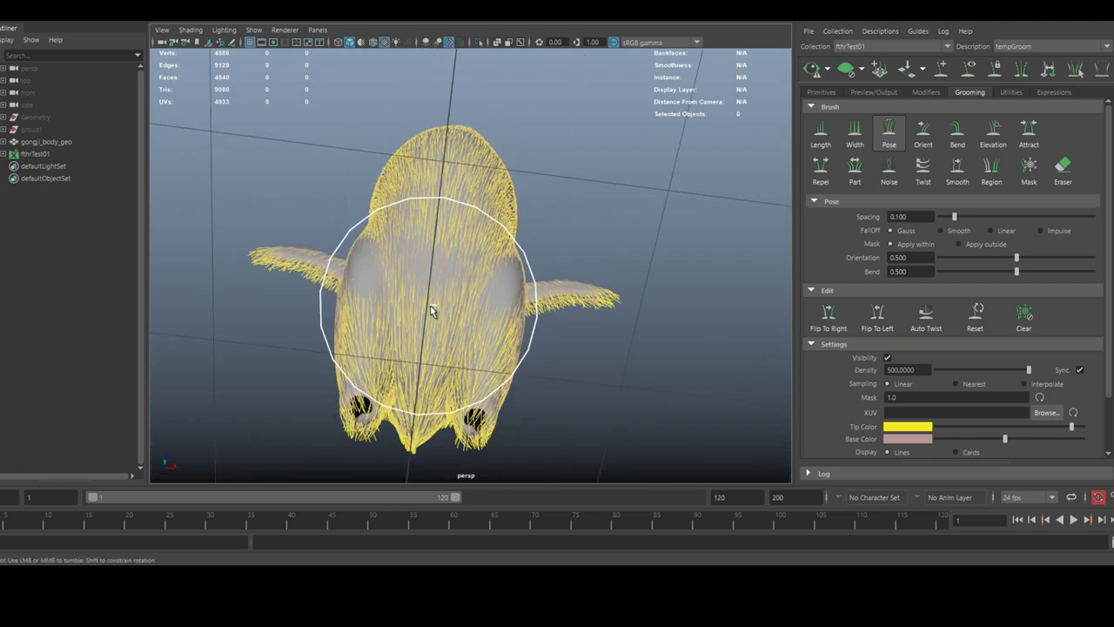
{"action": "mouse_move", "coordinate": [410, 352]}
{"action": "left_mouse_down", "text": "alt"}
{"action": "mouse_move", "coordinate": [428, 353]}
{"action": "mouse_move", "coordinate": [430, 237]}
{"action": "mouse_move", "coordinate": [368, 248]}
{"action": "mouse_move", "coordinate": [408, 286]}
{"action": "mouse_move", "coordinate": [461, 302]}
{"action": "mouse_move", "coordinate": [435, 195]}
{"action": "mouse_move", "coordinate": [424, 229]}
{"action": "mouse_move", "coordinate": [447, 256]}
{"action": "mouse_move", "coordinate": [413, 229]}
{"action": "mouse_move", "coordinate": [490, 241]}
{"action": "left_mouse_up", "text": "alt"}
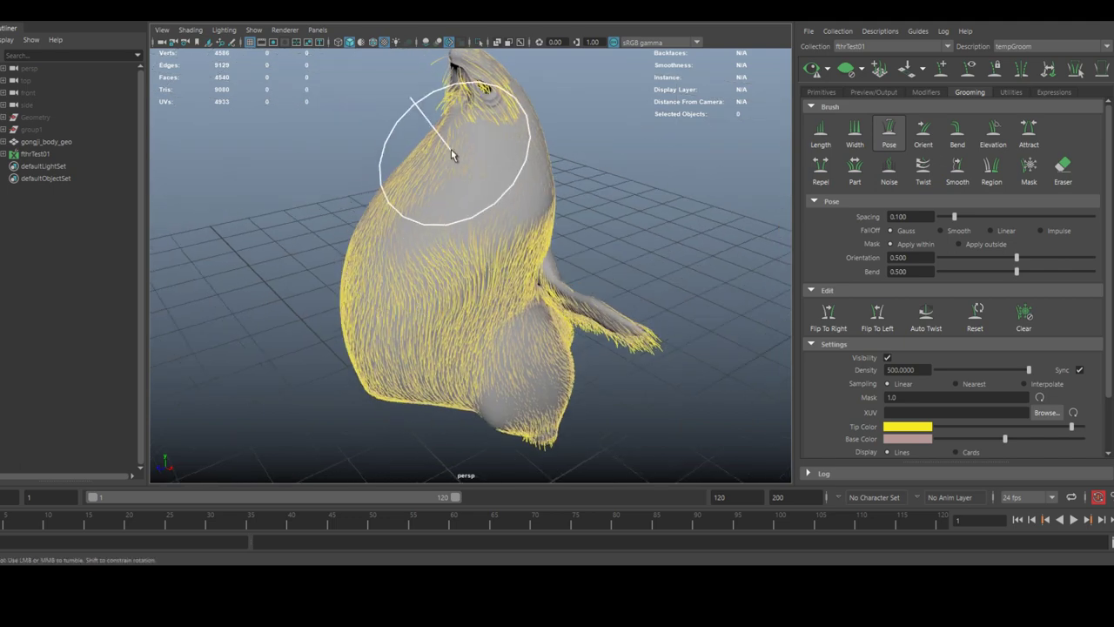
{"action": "mouse_move", "coordinate": [453, 154]}
{"action": "left_mouse_down", "text": "alt"}
{"action": "mouse_move", "coordinate": [462, 137]}
{"action": "mouse_move", "coordinate": [430, 174]}
{"action": "mouse_move", "coordinate": [438, 154]}
{"action": "mouse_move", "coordinate": [396, 185]}
{"action": "mouse_move", "coordinate": [490, 181]}
{"action": "left_mouse_up", "text": "alt"}
{"action": "middle_click_drag", "start_coordinate": [462, 148], "coordinate": [435, 218], "text": "alt"}
{"action": "right_click_drag", "start_coordinate": [436, 218], "coordinate": [468, 218], "text": "alt"}
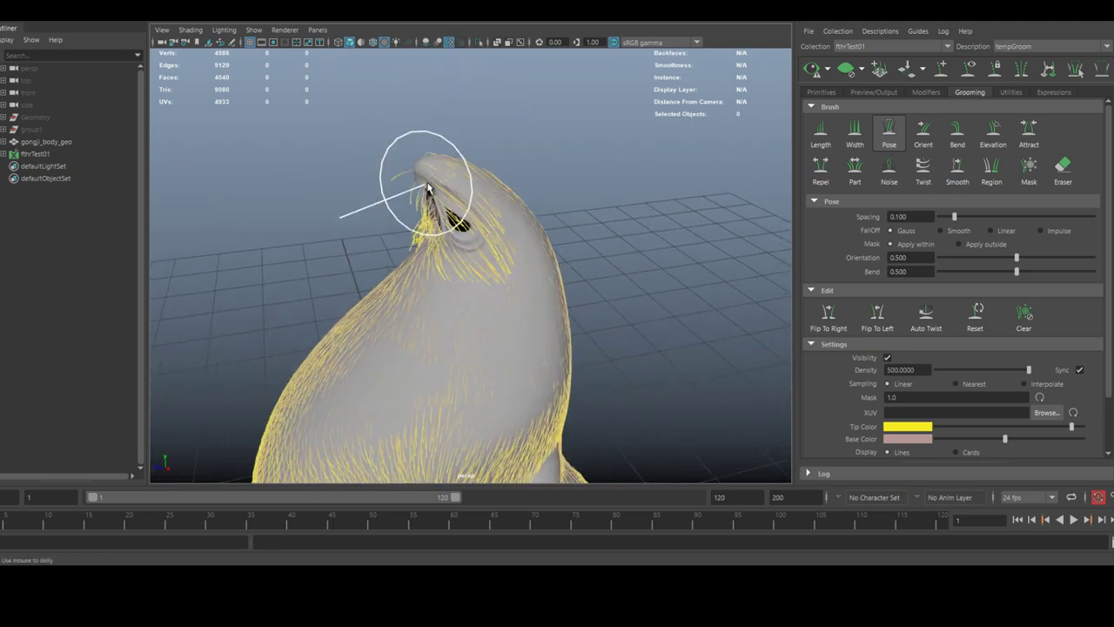
{"action": "mouse_move", "coordinate": [428, 188]}
{"action": "left_mouse_down"}
{"action": "mouse_move", "coordinate": [505, 129]}
{"action": "mouse_move", "coordinate": [498, 144]}
{"action": "left_mouse_up"}
- Comb the hairs on the side of the neck down toward the wing root with the Pose brush
{"action": "right_click_drag", "start_coordinate": [503, 227], "coordinate": [495, 224], "text": "alt"}
{"action": "left_click_drag", "start_coordinate": [494, 222], "coordinate": [466, 278], "text": "alt"}
{"action": "mouse_move", "coordinate": [474, 332]}
{"action": "left_mouse_down", "text": "alt"}
{"action": "mouse_move", "coordinate": [493, 289]}
{"action": "mouse_move", "coordinate": [455, 291]}
{"action": "mouse_move", "coordinate": [442, 209]}
{"action": "left_mouse_up", "text": "alt"}
{"action": "left_click_drag", "start_coordinate": [433, 271], "coordinate": [413, 318], "text": "alt"}
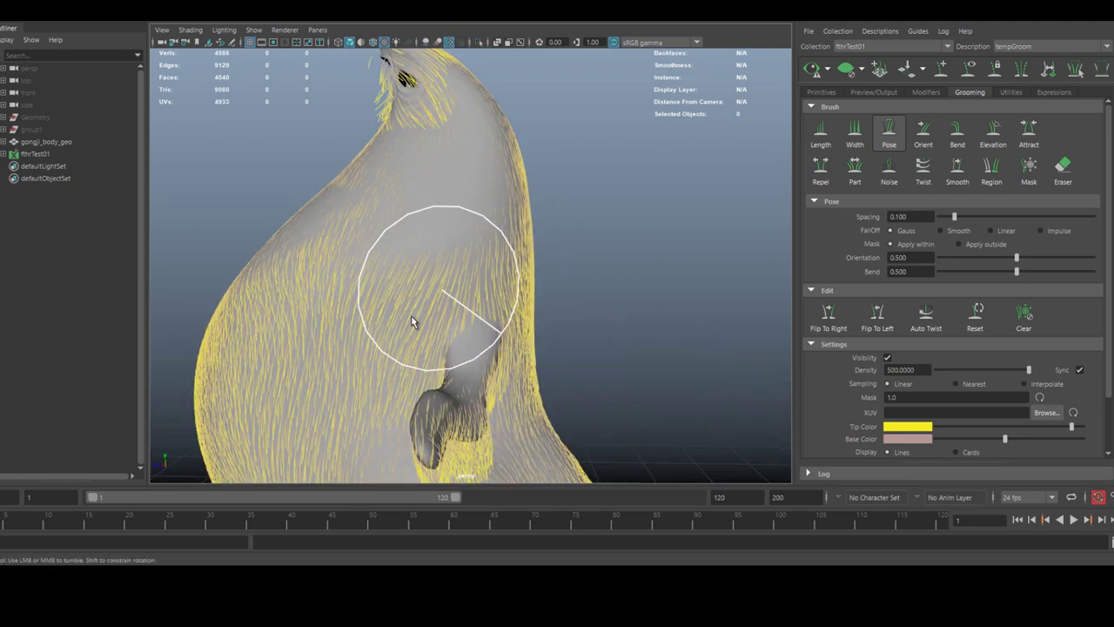
{"action": "middle_click_drag", "start_coordinate": [463, 238], "coordinate": [448, 167], "text": "alt"}
{"action": "left_click_drag", "start_coordinate": [448, 167], "coordinate": [461, 175], "text": "alt"}
{"action": "left_click_drag", "start_coordinate": [463, 229], "coordinate": [474, 207], "text": "alt"}
{"action": "left_click_drag", "start_coordinate": [473, 133], "coordinate": [473, 209], "text": "alt"}
{"action": "middle_click_drag", "start_coordinate": [472, 209], "coordinate": [493, 200], "text": "alt"}
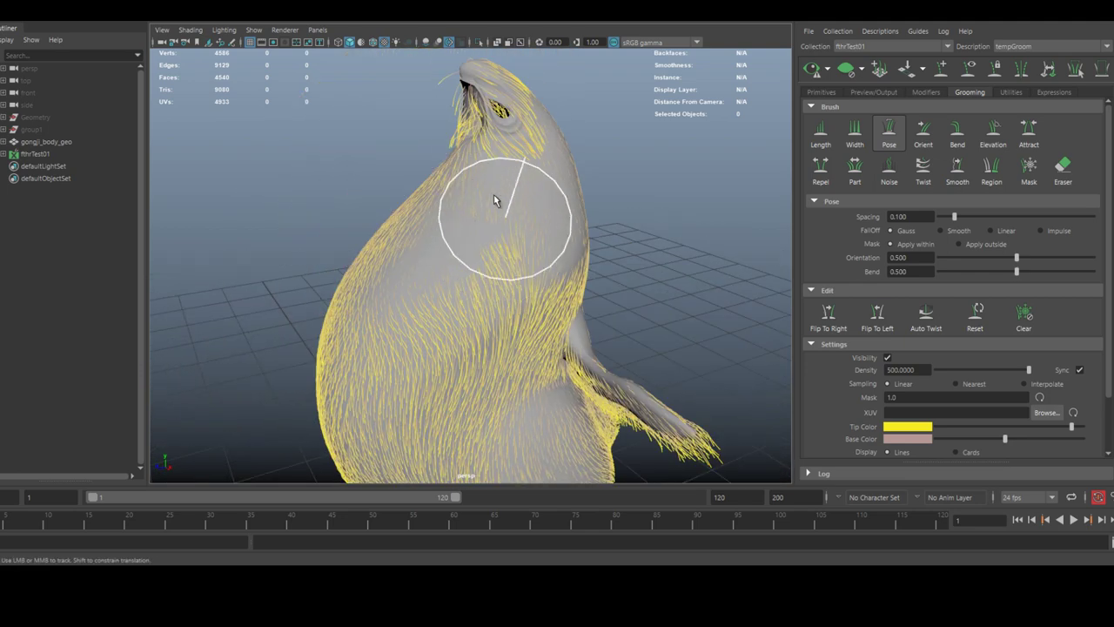
{"action": "left_click_drag", "start_coordinate": [507, 237], "coordinate": [545, 227], "text": "alt"}
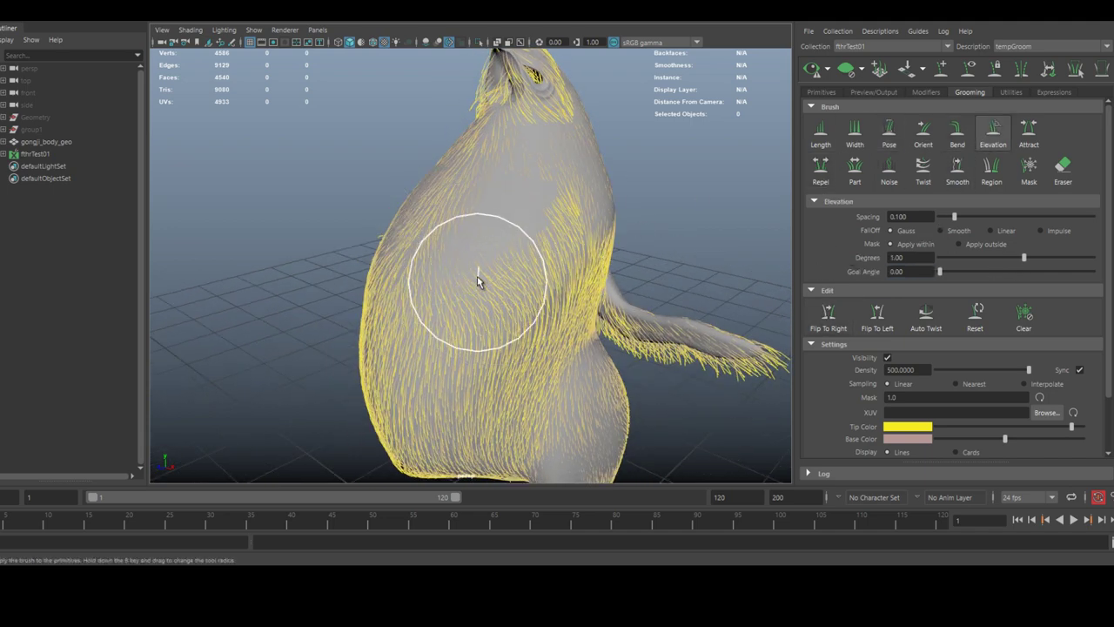
- Undo the trial Elevation stroke on the side of the breast and set the brush's Degrees to -3.76
{"action": "left_click_drag", "start_coordinate": [477, 282], "coordinate": [597, 258], "text": "alt"}
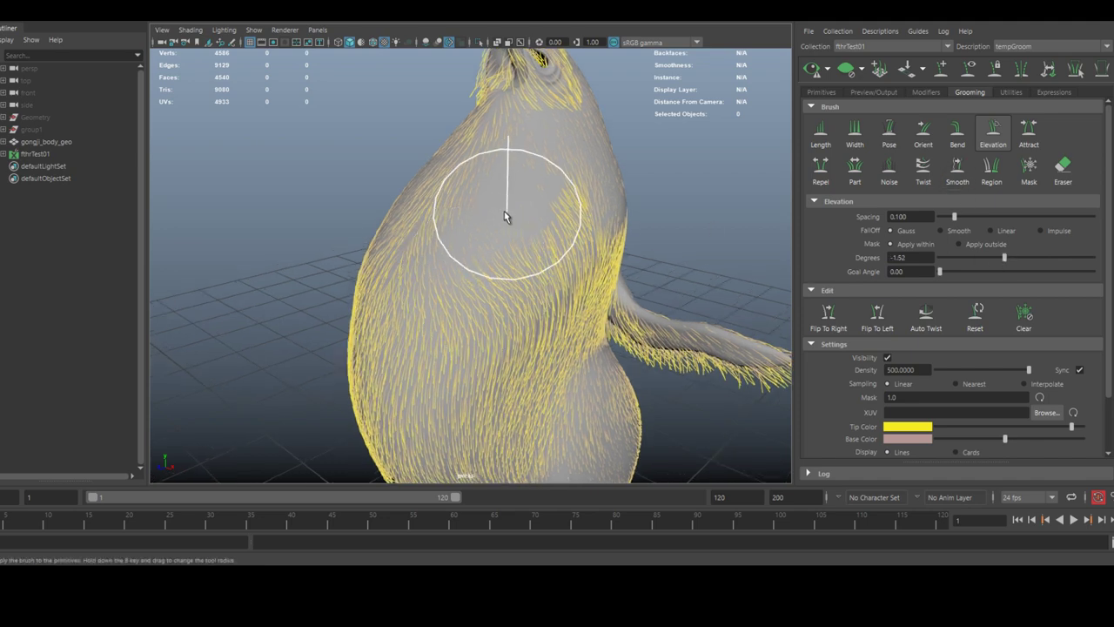
{"action": "key", "text": "ctrl+z"}
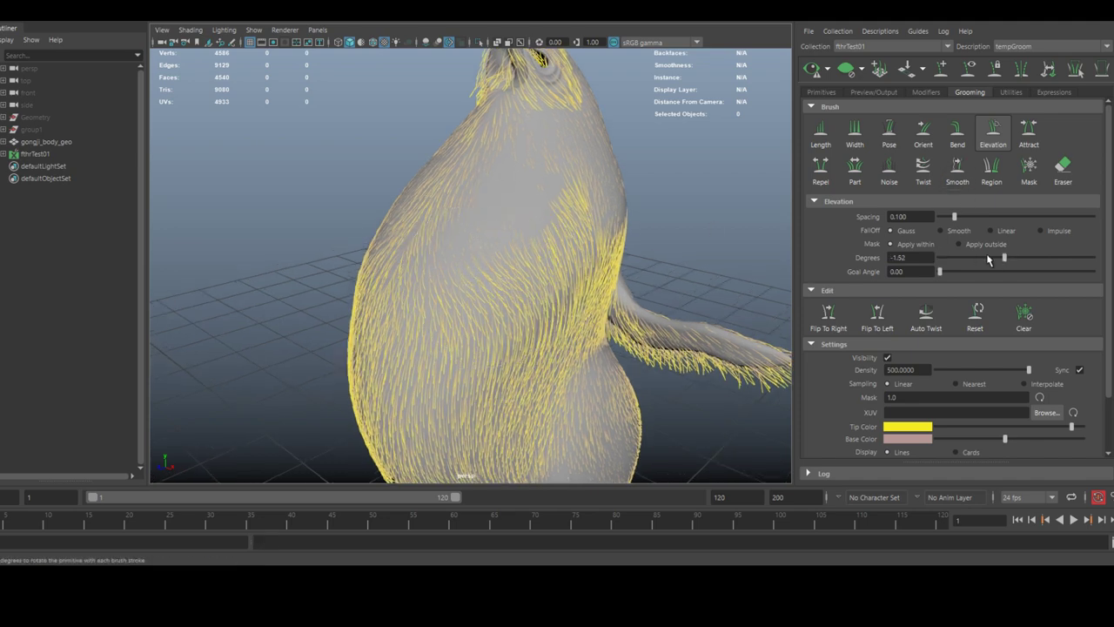
{"action": "mouse_move", "coordinate": [493, 253]}
{"action": "left_mouse_down", "text": "alt"}
{"action": "mouse_move", "coordinate": [543, 212]}
{"action": "mouse_move", "coordinate": [552, 232]}
{"action": "left_mouse_up", "text": "alt"}
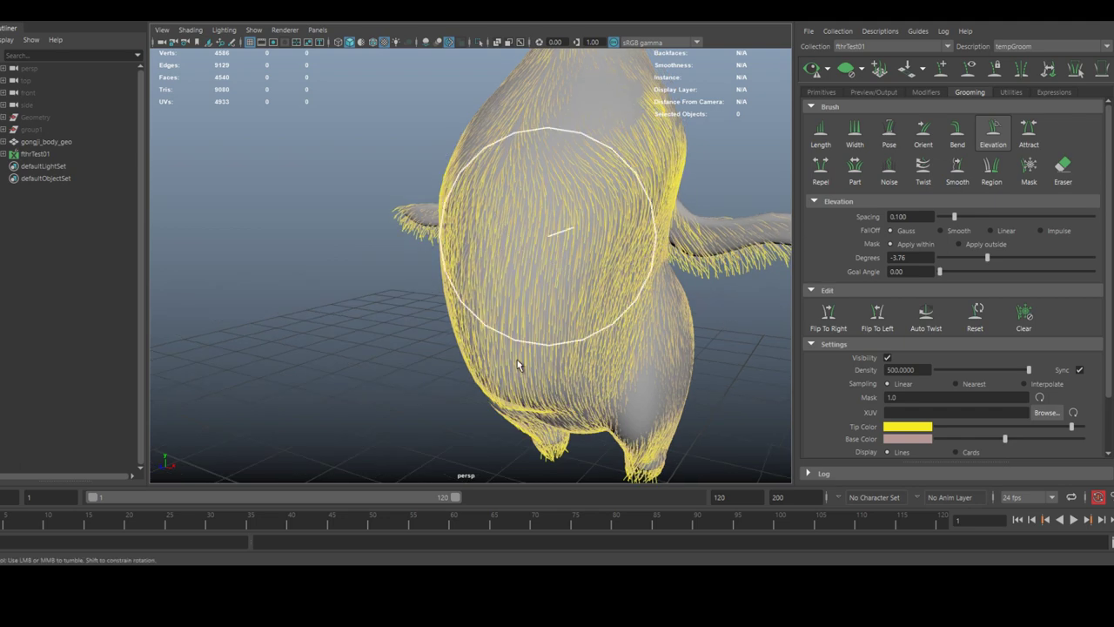
- Inspect how the hairs lie around the tail, legs, back, breast and wings from several angles
{"action": "left_click_drag", "start_coordinate": [538, 333], "coordinate": [522, 214], "text": "alt"}
{"action": "mouse_move", "coordinate": [575, 374]}
{"action": "left_mouse_down", "text": "alt"}
{"action": "mouse_move", "coordinate": [418, 375]}
{"action": "mouse_move", "coordinate": [513, 288]}
{"action": "mouse_move", "coordinate": [485, 318]}
{"action": "mouse_move", "coordinate": [316, 315]}
{"action": "left_mouse_up", "text": "alt"}
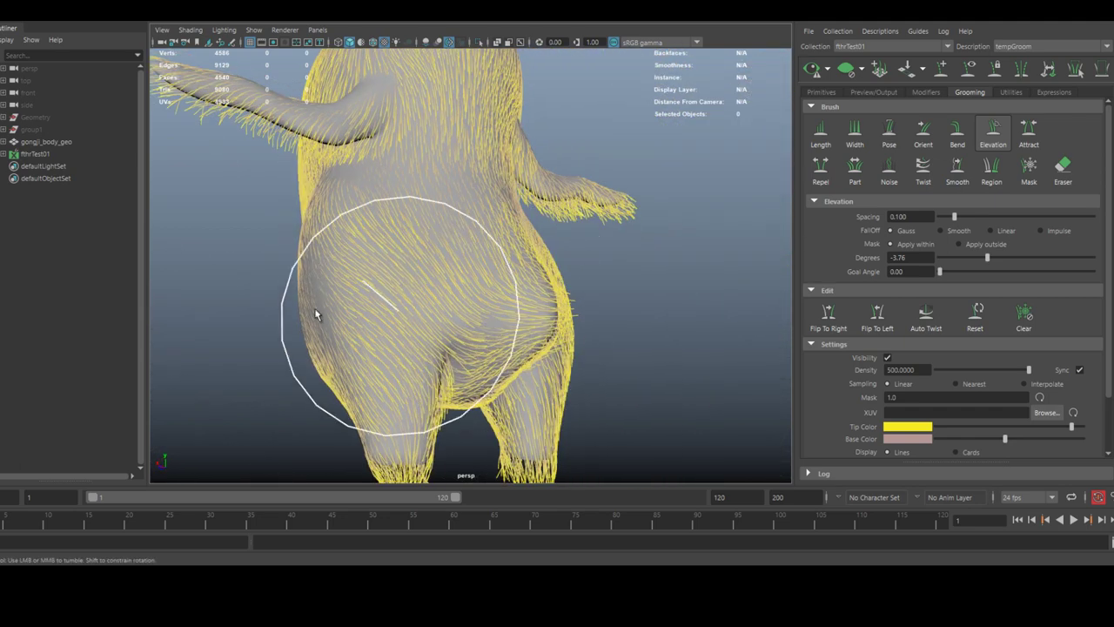
{"action": "left_click_drag", "start_coordinate": [389, 254], "coordinate": [405, 242], "text": "alt"}
{"action": "middle_click_drag", "start_coordinate": [385, 310], "coordinate": [468, 336], "text": "alt"}
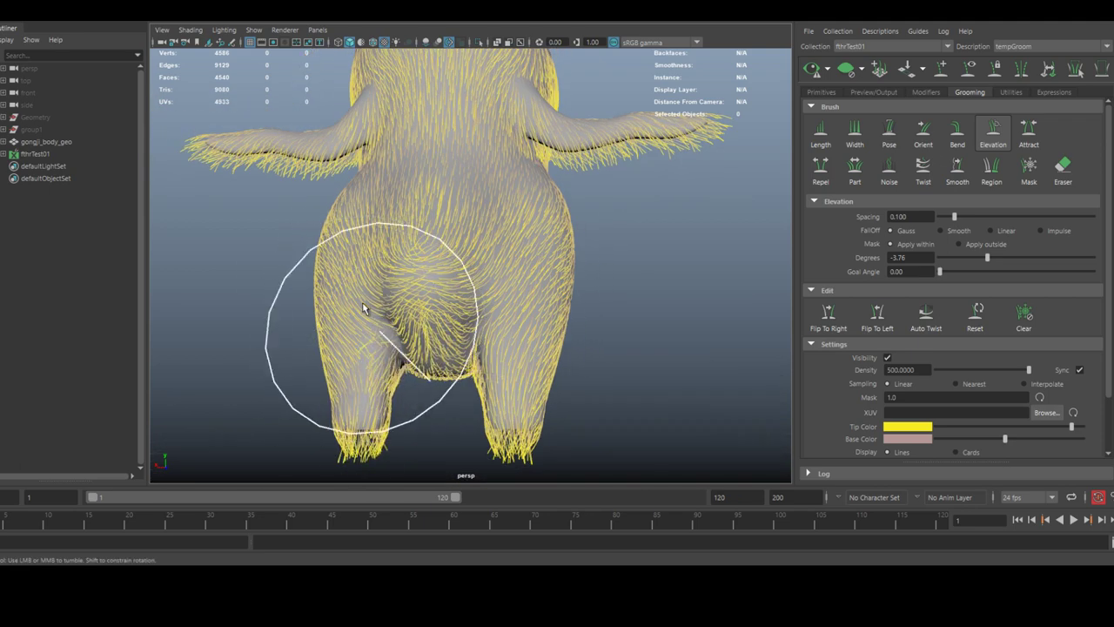
{"action": "left_click_drag", "start_coordinate": [364, 307], "coordinate": [416, 294], "text": "alt"}
{"action": "left_click_drag", "start_coordinate": [507, 277], "coordinate": [488, 222], "text": "alt"}
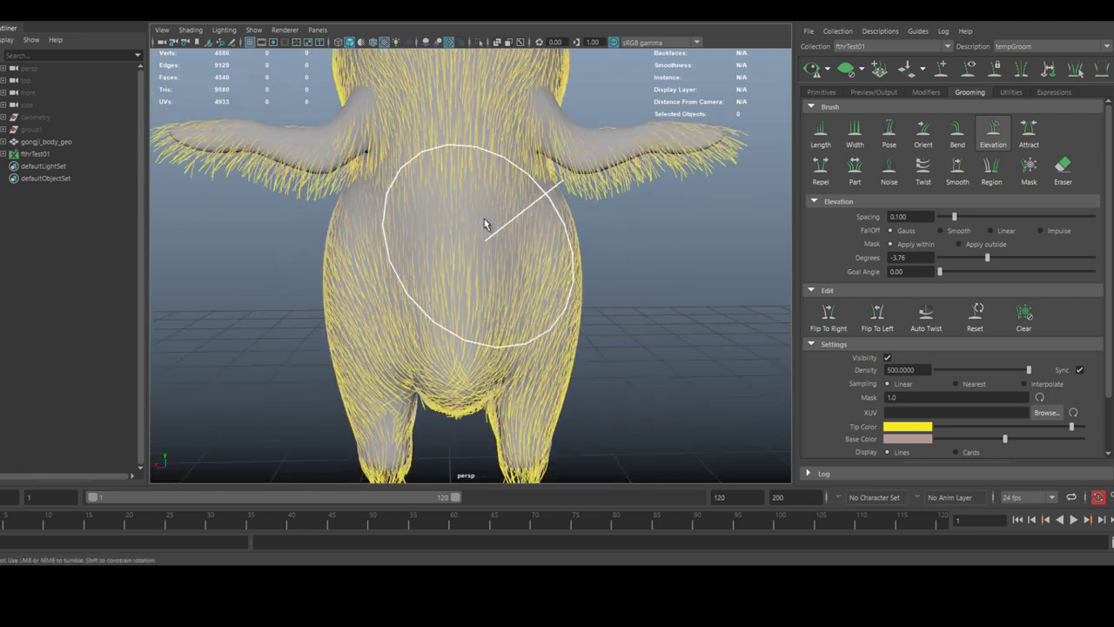
{"action": "left_click_drag", "start_coordinate": [422, 287], "coordinate": [488, 152], "text": "alt"}
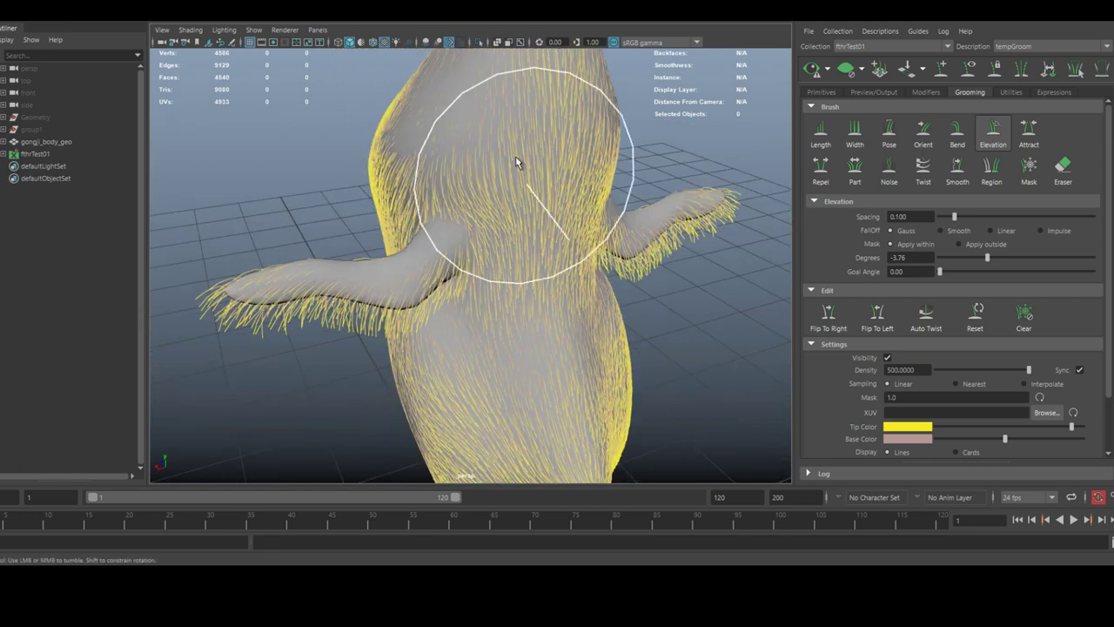
{"action": "mouse_move", "coordinate": [384, 201]}
{"action": "left_mouse_down", "text": "alt"}
{"action": "mouse_move", "coordinate": [446, 146]}
{"action": "mouse_move", "coordinate": [400, 187]}
{"action": "mouse_move", "coordinate": [496, 157]}
{"action": "left_mouse_up", "text": "alt"}
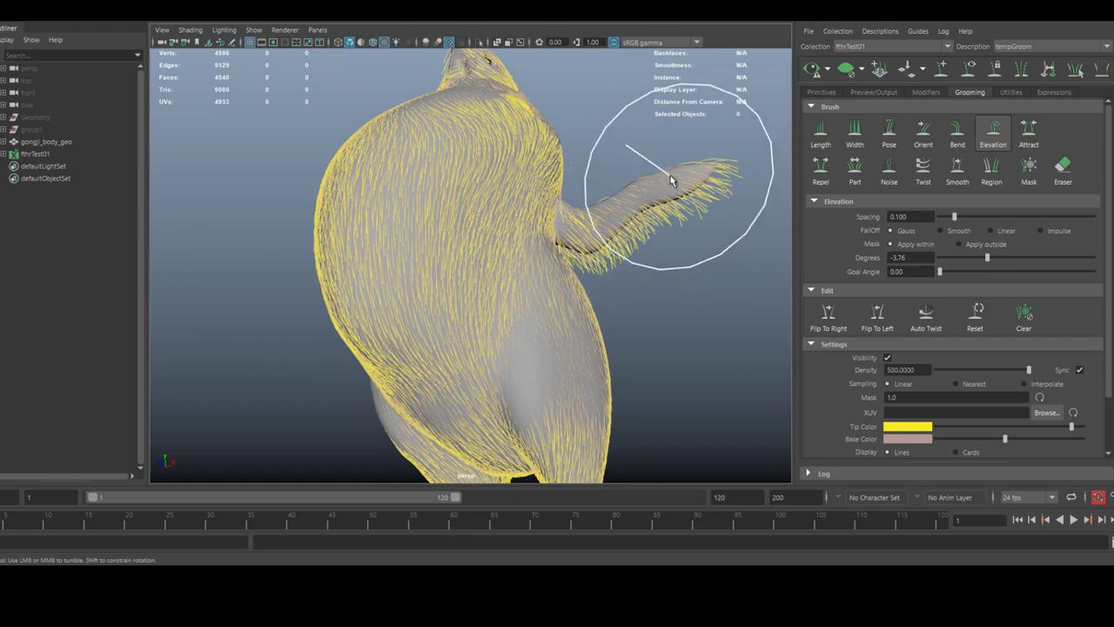
{"action": "left_click_drag", "start_coordinate": [671, 181], "coordinate": [393, 206], "text": "alt"}
{"action": "middle_click_drag", "start_coordinate": [450, 203], "coordinate": [458, 259], "text": "alt"}
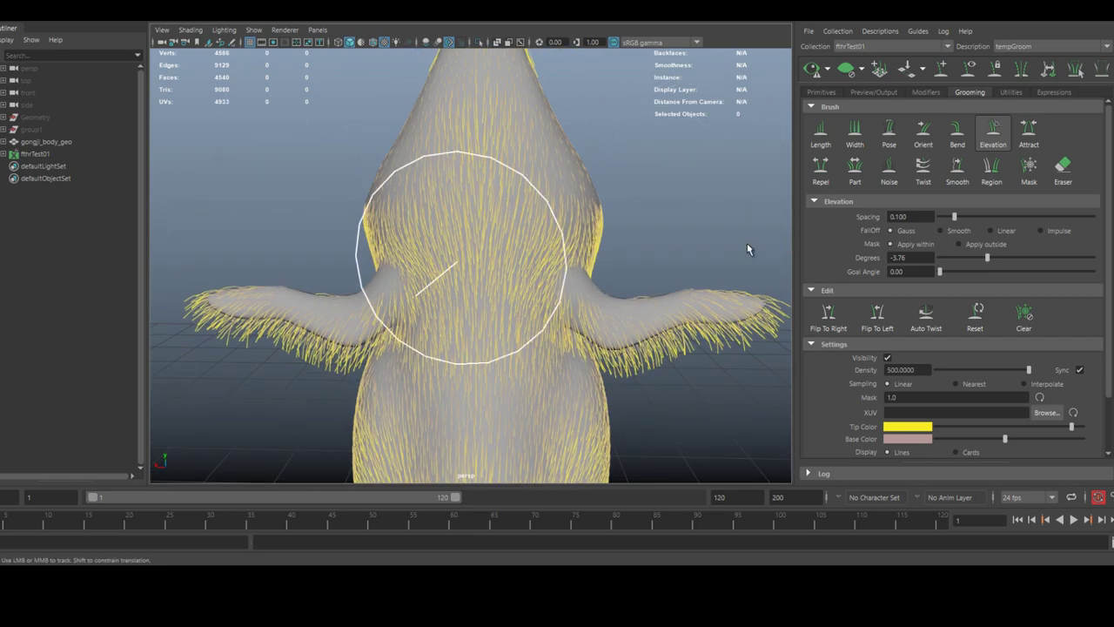
- Set the Elevation brush's Degrees to 1.36 and raise the sunken hairs on the neck and upper back
{"action": "left_click_drag", "start_coordinate": [426, 206], "coordinate": [478, 186], "text": "alt"}
{"action": "right_click_drag", "start_coordinate": [478, 185], "coordinate": [481, 174], "text": "alt"}
{"action": "middle_click_drag", "start_coordinate": [481, 174], "coordinate": [478, 271], "text": "alt"}
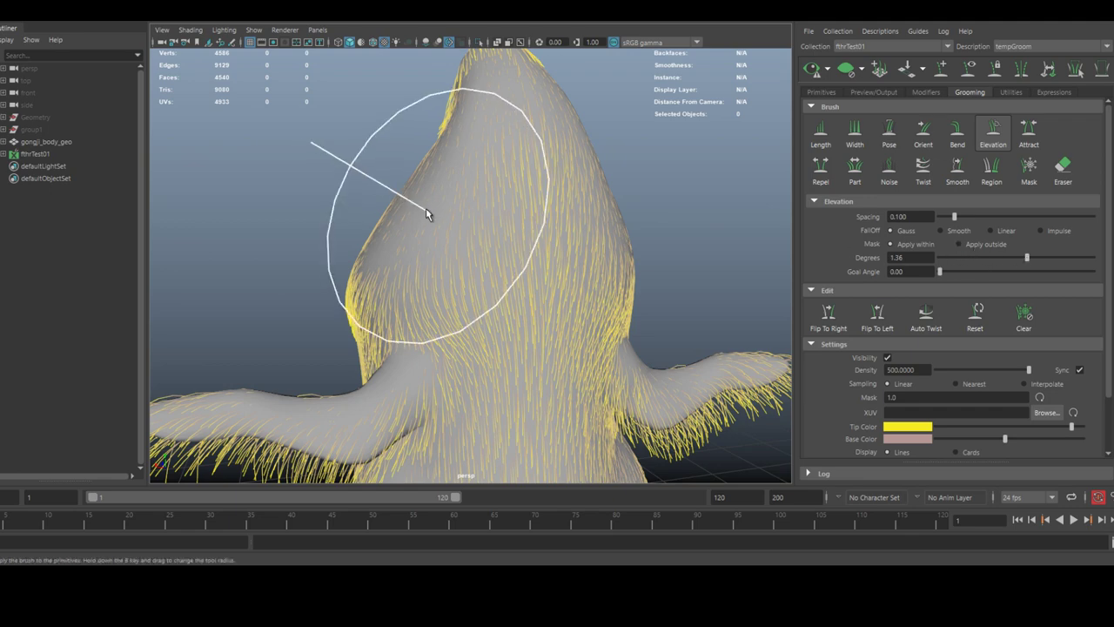
{"action": "left_click_drag", "start_coordinate": [402, 214], "coordinate": [517, 228], "text": "alt"}
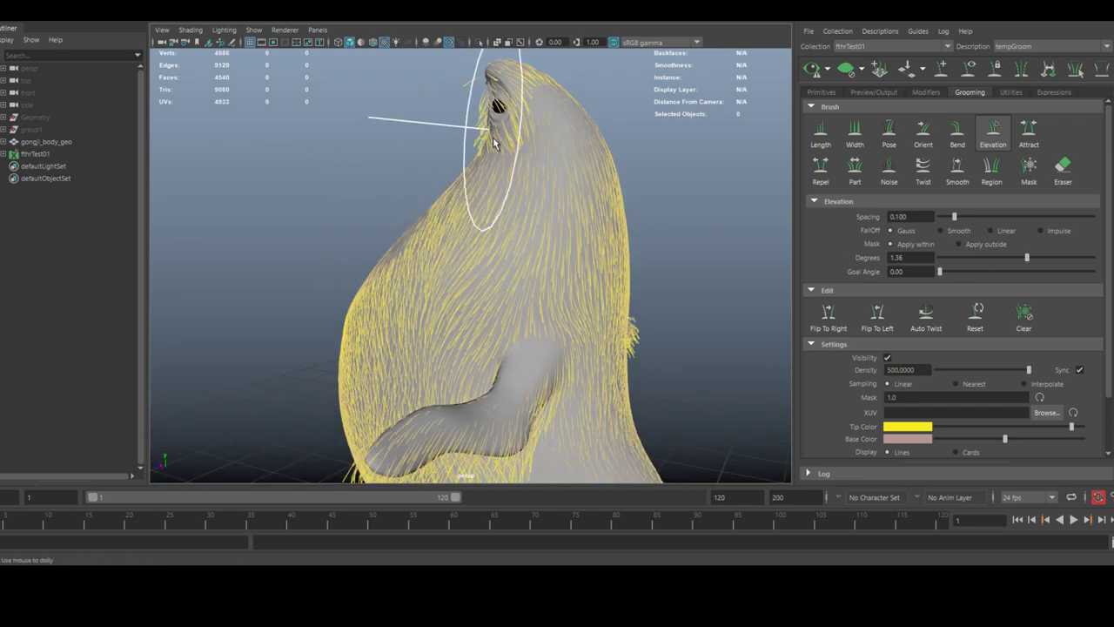
{"action": "left_click_drag", "start_coordinate": [493, 144], "coordinate": [465, 117], "text": "alt"}
{"action": "mouse_move", "coordinate": [423, 236]}
{"action": "left_mouse_down", "text": "alt"}
{"action": "mouse_move", "coordinate": [572, 217]}
{"action": "mouse_move", "coordinate": [459, 220]}
{"action": "left_mouse_up", "text": "alt"}
{"action": "right_click_drag", "start_coordinate": [459, 221], "coordinate": [555, 257], "text": "alt"}
{"action": "left_click_drag", "start_coordinate": [554, 257], "coordinate": [425, 197], "text": "alt"}
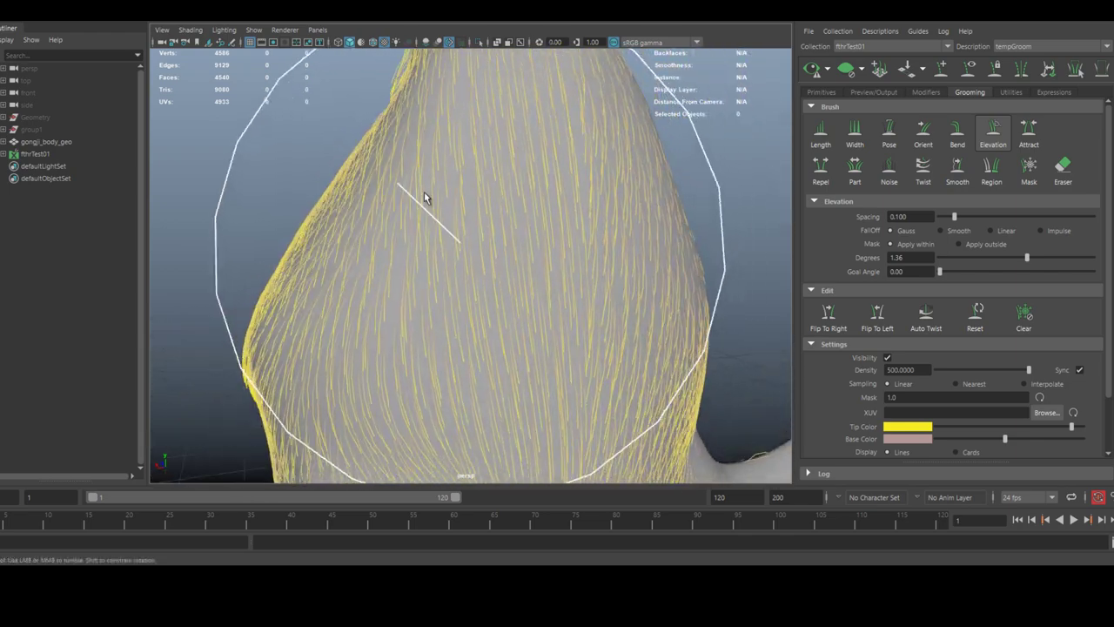
- Undo the last Elevation stroke and lift the hairs on the side of the neck just below the head again
{"action": "key", "text": "ctrl+z"}
{"action": "right_click_drag", "start_coordinate": [418, 166], "coordinate": [388, 166], "text": "alt"}
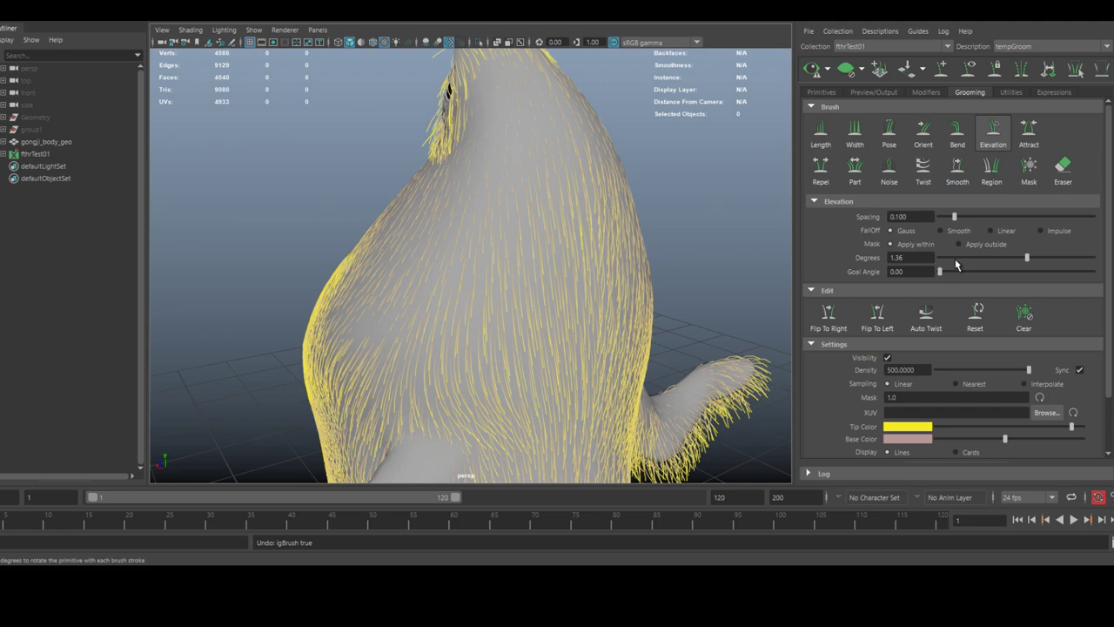
{"action": "mouse_move", "coordinate": [485, 161]}
{"action": "left_mouse_down"}
{"action": "mouse_move", "coordinate": [478, 237]}
{"action": "mouse_move", "coordinate": [494, 103]}
{"action": "left_mouse_up"}
{"action": "left_click_drag", "start_coordinate": [459, 162], "coordinate": [572, 240], "text": "alt"}
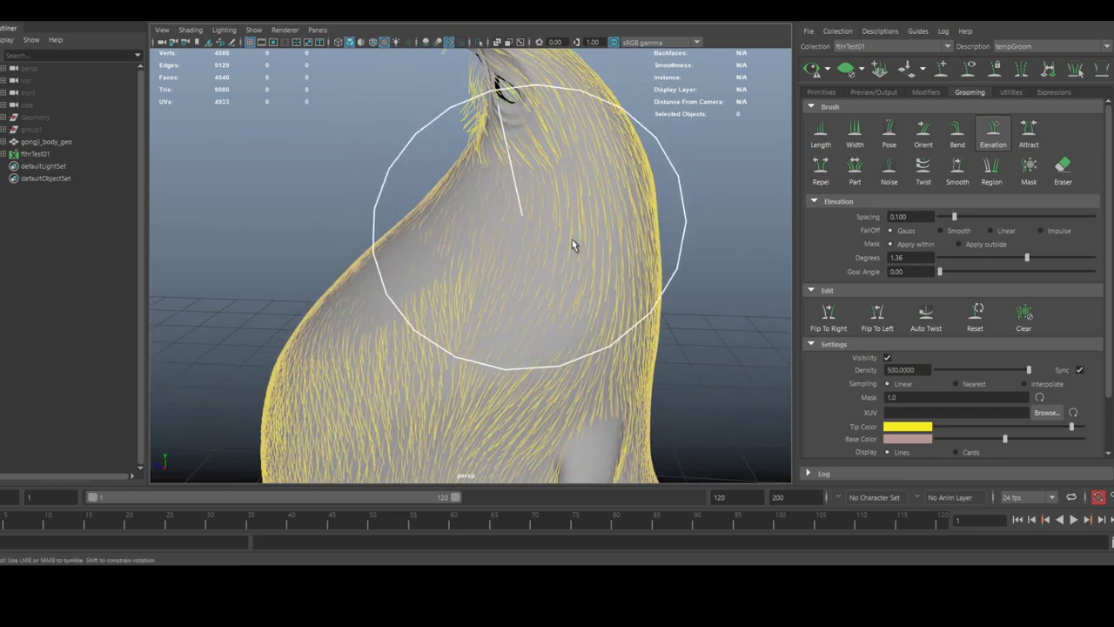
- Raise the hairs on the neck, breast and thigh with the Elevation brush at 10 degrees and mirror them with Flip To Right
{"action": "mouse_move", "coordinate": [331, 322]}
{"action": "left_mouse_down", "text": "alt"}
{"action": "mouse_move", "coordinate": [450, 271]}
{"action": "mouse_move", "coordinate": [494, 277]}
{"action": "mouse_move", "coordinate": [539, 169]}
{"action": "mouse_move", "coordinate": [593, 215]}
{"action": "mouse_move", "coordinate": [630, 220]}
{"action": "left_mouse_up", "text": "alt"}
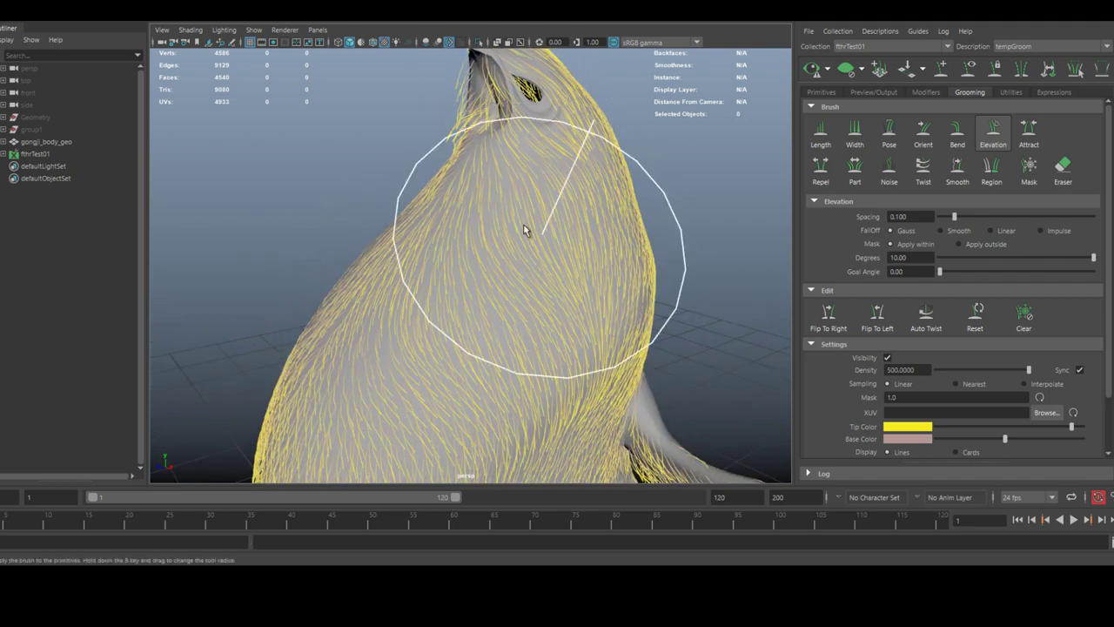
{"action": "mouse_move", "coordinate": [490, 273]}
{"action": "left_mouse_down", "text": "alt"}
{"action": "mouse_move", "coordinate": [366, 107]}
{"action": "mouse_move", "coordinate": [336, 106]}
{"action": "mouse_move", "coordinate": [403, 203]}
{"action": "mouse_move", "coordinate": [484, 244]}
{"action": "mouse_move", "coordinate": [467, 263]}
{"action": "left_mouse_up", "text": "alt"}
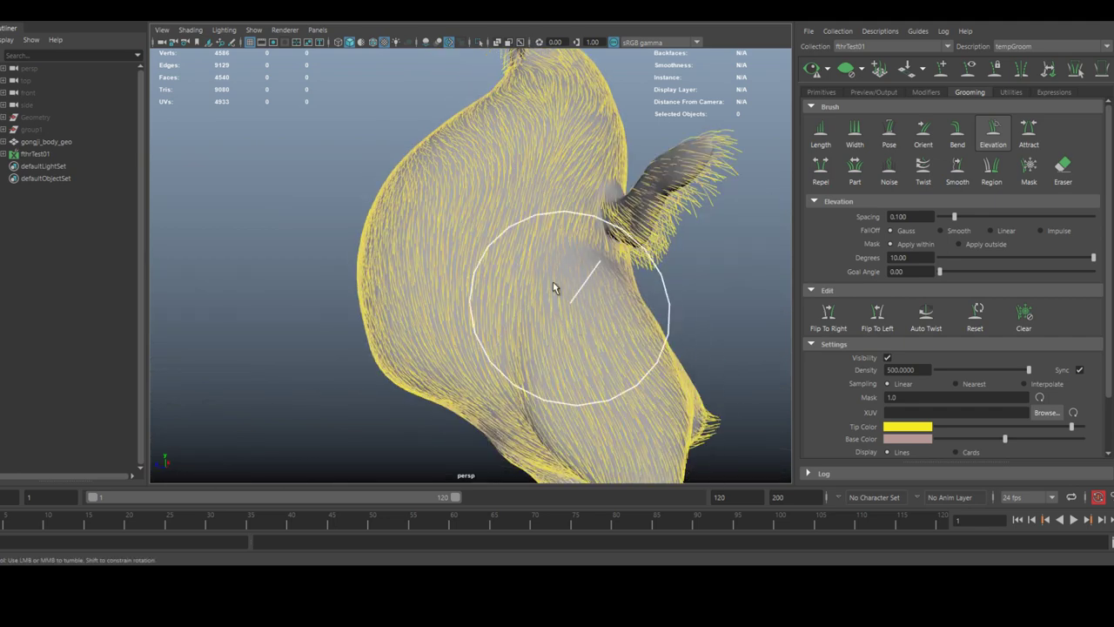
{"action": "mouse_move", "coordinate": [535, 266]}
{"action": "left_mouse_down", "text": "alt"}
{"action": "mouse_move", "coordinate": [514, 180]}
{"action": "mouse_move", "coordinate": [598, 241]}
{"action": "mouse_move", "coordinate": [466, 254]}
{"action": "left_mouse_up", "text": "alt"}
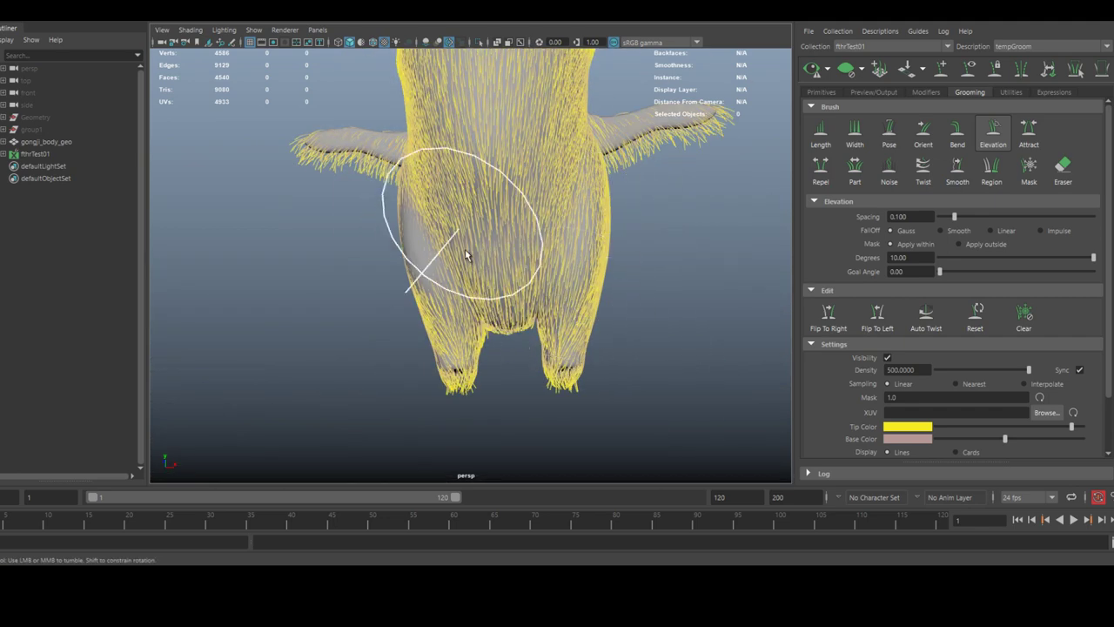
{"action": "mouse_move", "coordinate": [474, 198]}
{"action": "left_mouse_down", "text": "alt"}
{"action": "mouse_move", "coordinate": [497, 256]}
{"action": "mouse_move", "coordinate": [779, 263]}
{"action": "left_mouse_up", "text": "alt"}
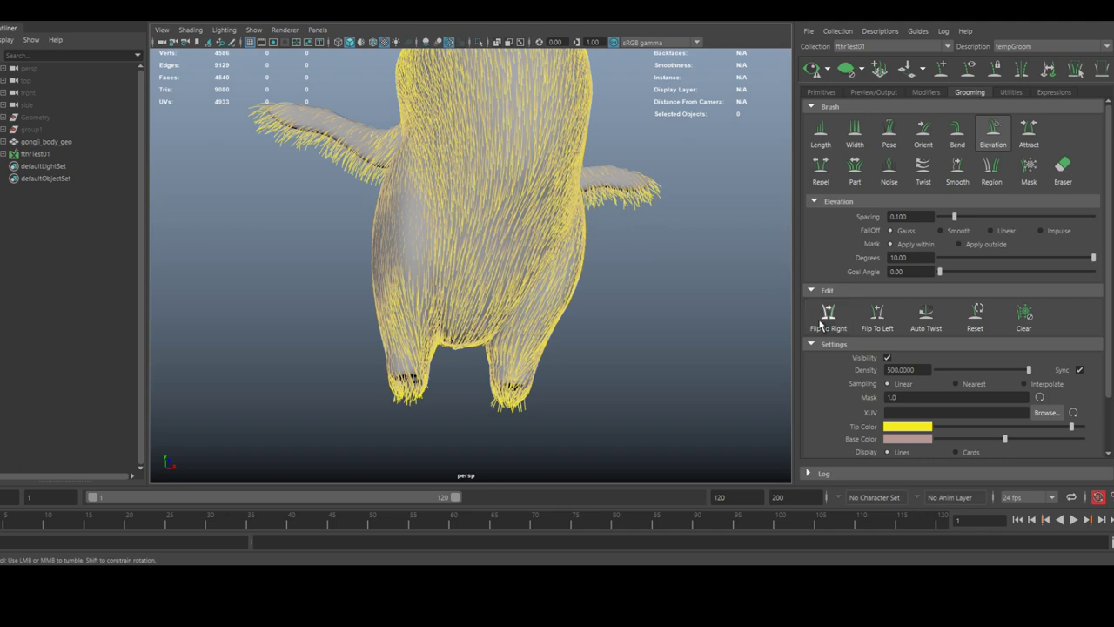
- Inspect the groom on the tail, legs and back, and close up on the flank beneath the wing
{"action": "mouse_move", "coordinate": [697, 318]}
{"action": "left_mouse_down", "text": "alt"}
{"action": "mouse_move", "coordinate": [485, 310]}
{"action": "mouse_move", "coordinate": [542, 209]}
{"action": "left_mouse_up", "text": "alt"}
{"action": "left_click_drag", "start_coordinate": [515, 251], "coordinate": [537, 182], "text": "alt"}
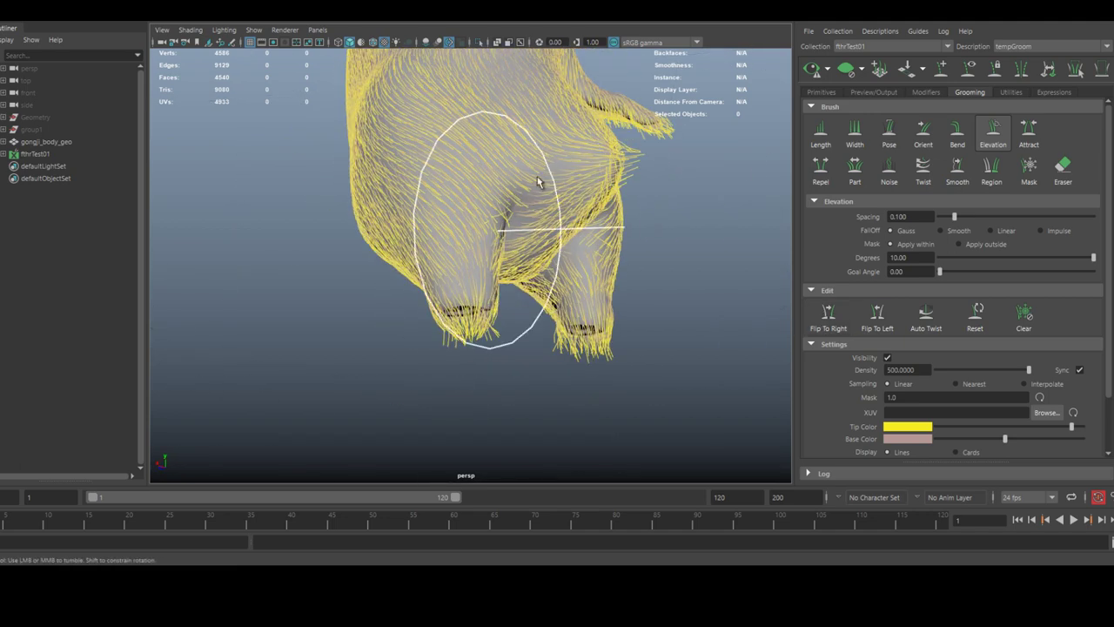
{"action": "left_click_drag", "start_coordinate": [463, 269], "coordinate": [504, 215], "text": "alt"}
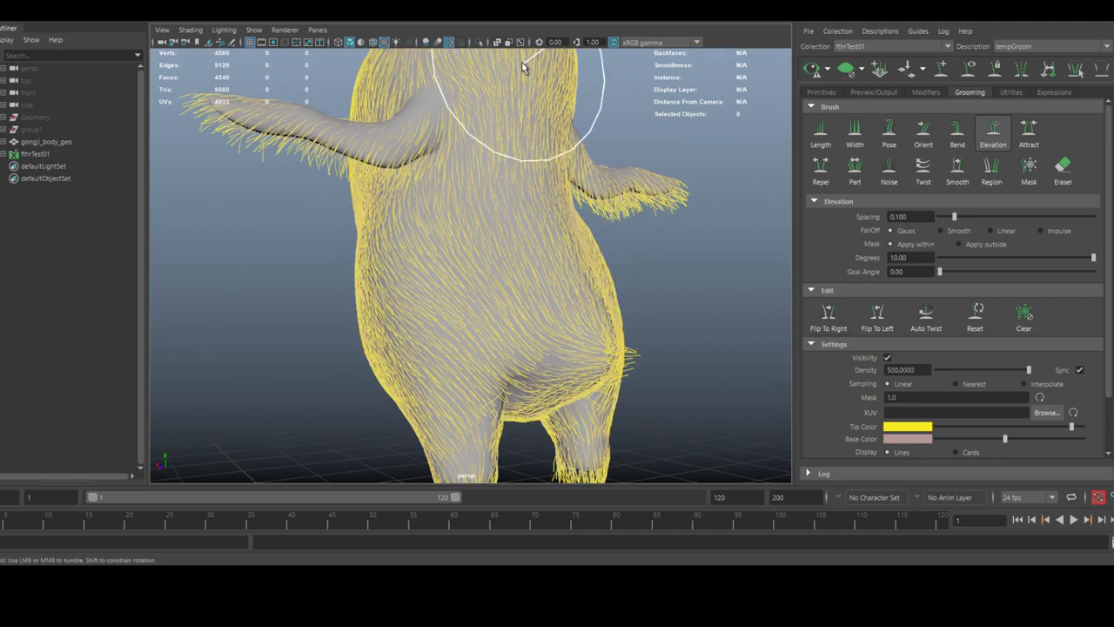
{"action": "middle_click_drag", "start_coordinate": [522, 64], "coordinate": [451, 244], "text": "alt"}
{"action": "right_click_drag", "start_coordinate": [451, 244], "coordinate": [533, 245], "text": "alt"}
{"action": "left_click_drag", "start_coordinate": [533, 245], "coordinate": [672, 229], "text": "alt"}
{"action": "right_click_drag", "start_coordinate": [671, 229], "coordinate": [567, 179], "text": "alt"}
{"action": "left_click_drag", "start_coordinate": [461, 345], "coordinate": [448, 348], "text": "alt"}
{"action": "middle_click_drag", "start_coordinate": [447, 349], "coordinate": [420, 214], "text": "alt"}
{"action": "left_click_drag", "start_coordinate": [419, 214], "coordinate": [368, 206], "text": "alt"}
{"action": "right_click_drag", "start_coordinate": [368, 207], "coordinate": [659, 244], "text": "alt"}
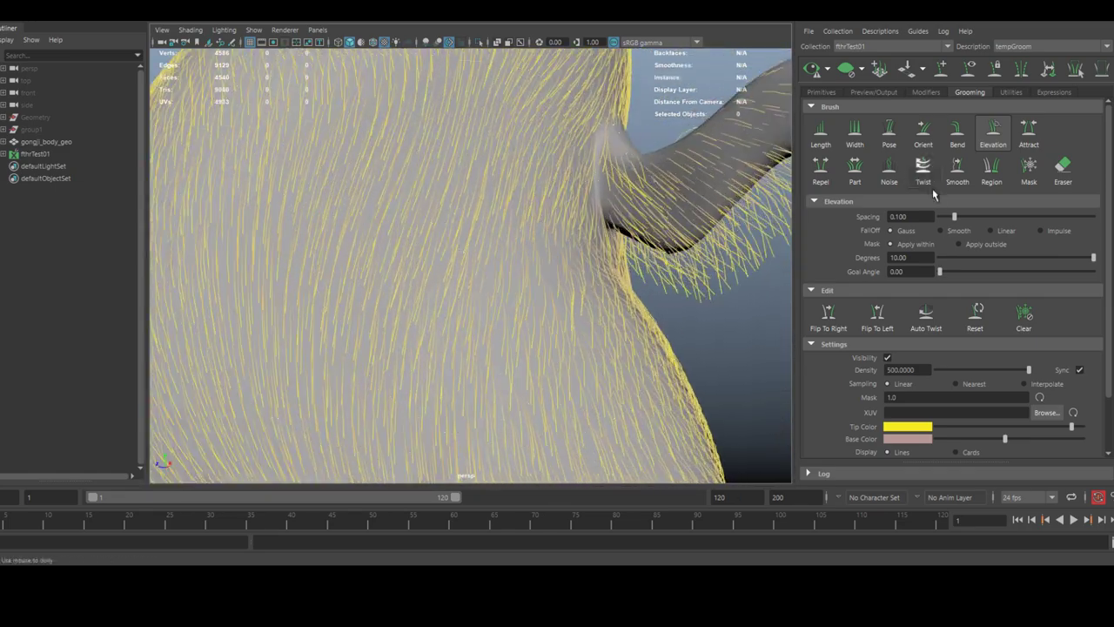
- Try the Orient, Pose and Bend brushes on the flank hairs beneath the wing and check the flow over the neck and thigh
{"action": "left_click", "coordinate": [923, 132]}
{"action": "left_click_drag", "start_coordinate": [587, 383], "coordinate": [502, 317], "text": "alt"}
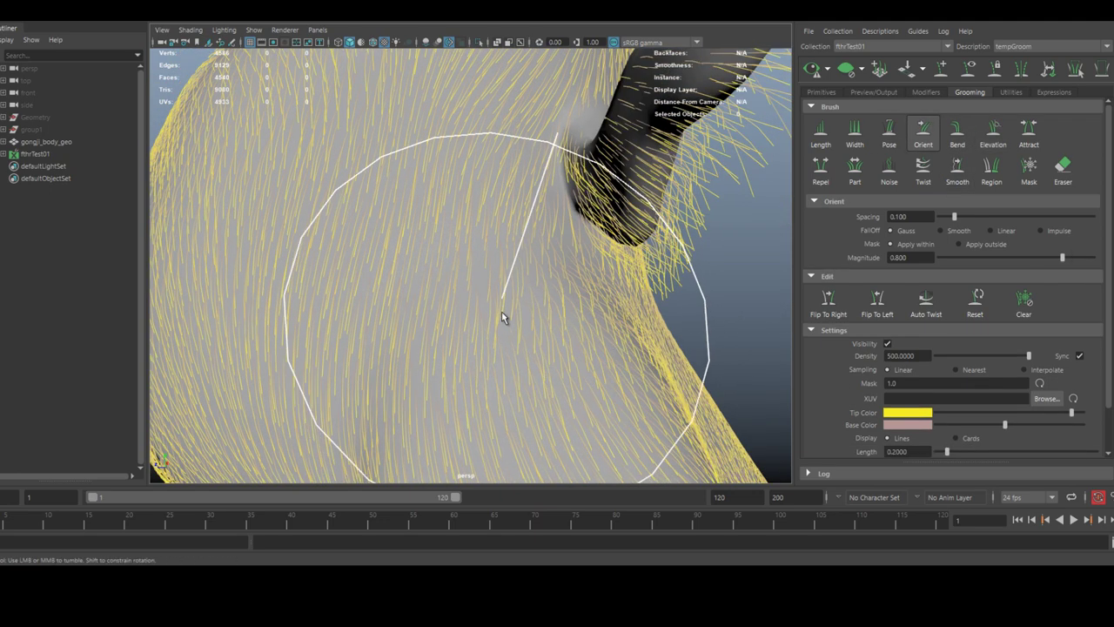
{"action": "left_click", "coordinate": [889, 130]}
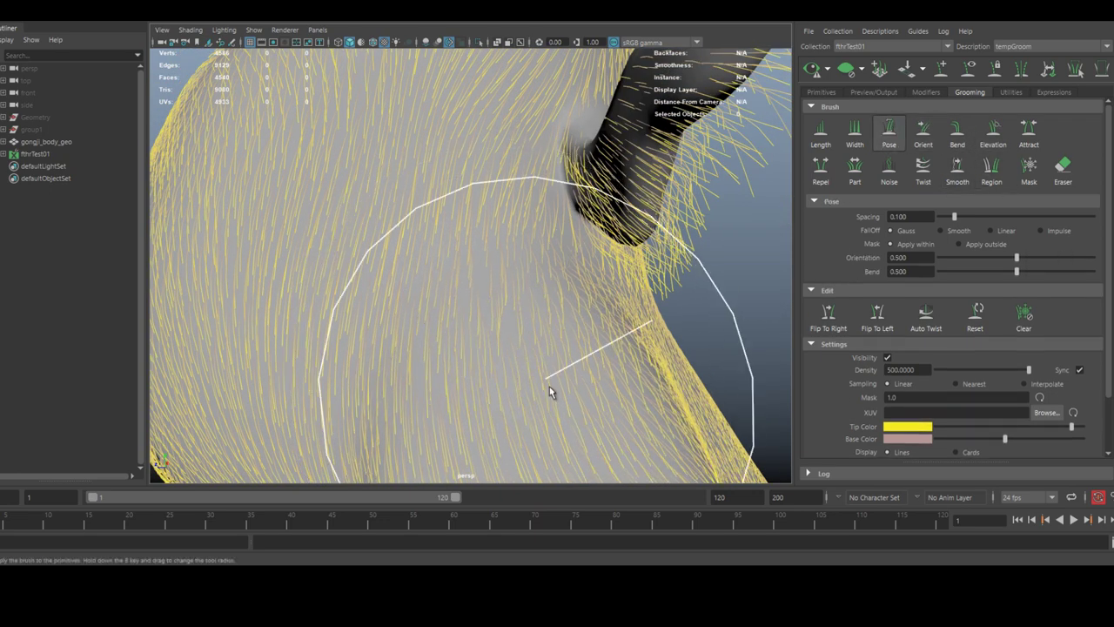
{"action": "left_click", "coordinate": [961, 132]}
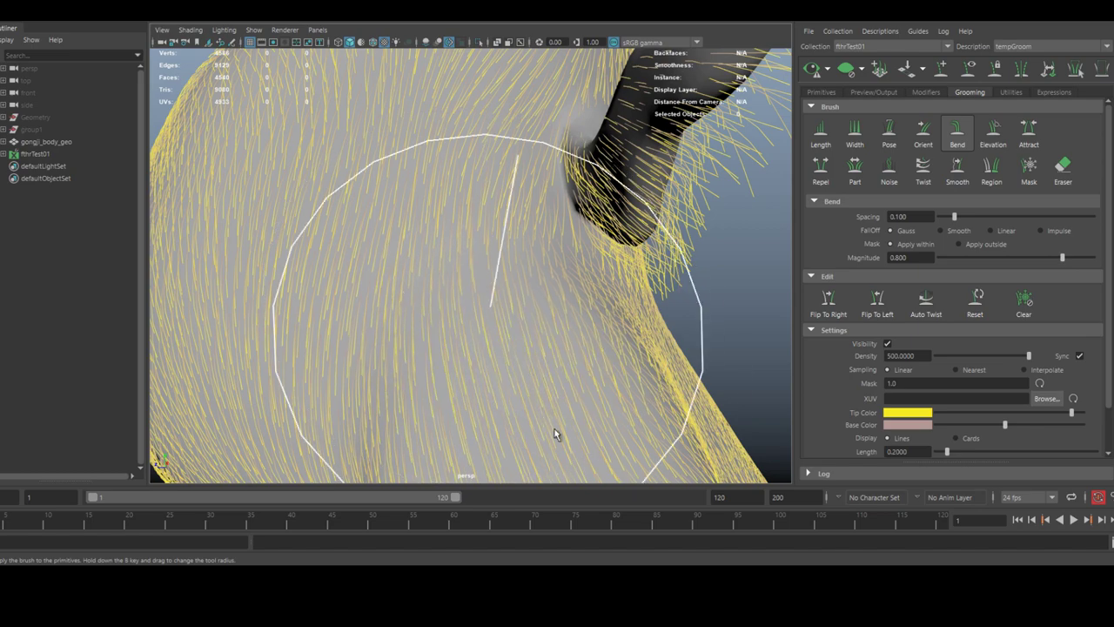
{"action": "mouse_move", "coordinate": [552, 431]}
{"action": "left_mouse_down", "text": "alt"}
{"action": "mouse_move", "coordinate": [480, 339]}
{"action": "mouse_move", "coordinate": [520, 396]}
{"action": "mouse_move", "coordinate": [528, 301]}
{"action": "left_mouse_up", "text": "alt"}
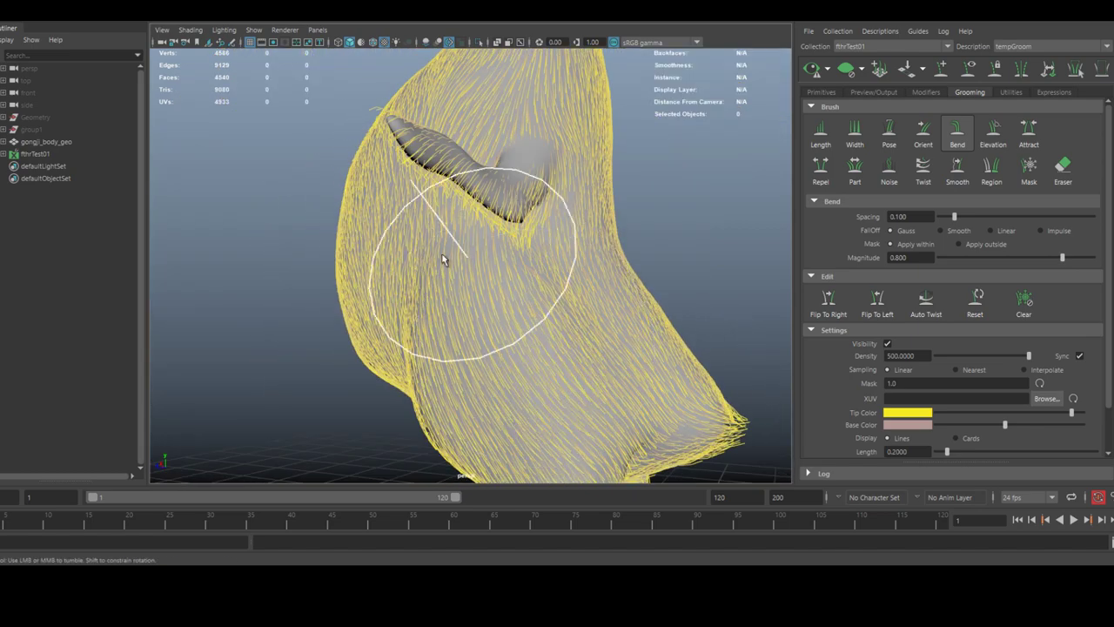
{"action": "left_click_drag", "start_coordinate": [443, 256], "coordinate": [493, 127], "text": "alt"}
{"action": "middle_click_drag", "start_coordinate": [510, 299], "coordinate": [485, 342], "text": "alt"}
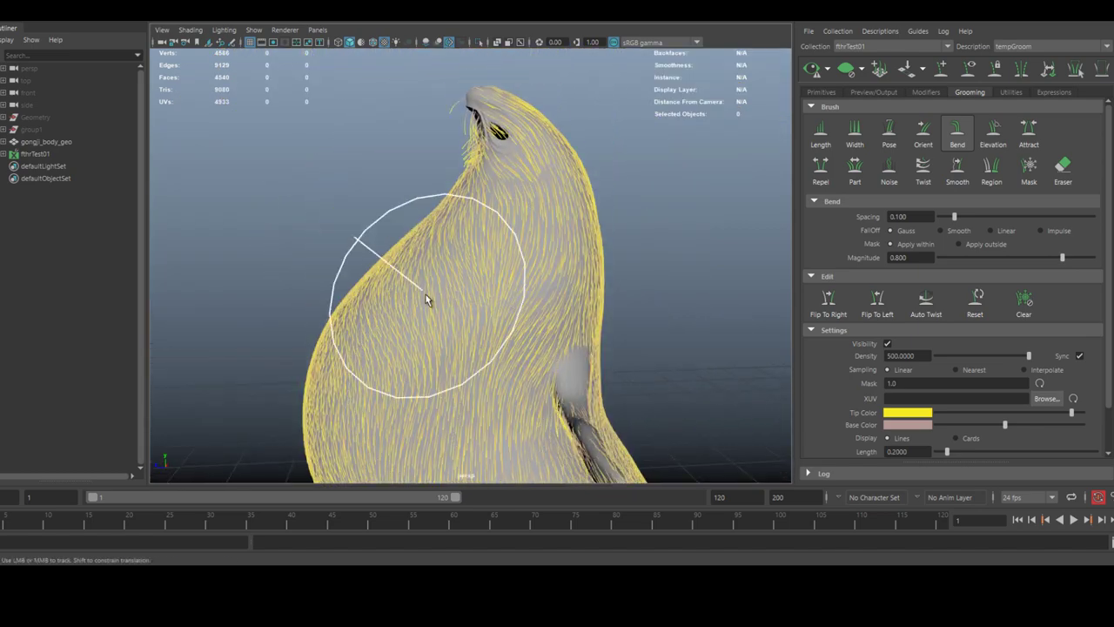
{"action": "mouse_move", "coordinate": [425, 300]}
{"action": "left_mouse_down", "text": "alt"}
{"action": "mouse_move", "coordinate": [490, 243]}
{"action": "mouse_move", "coordinate": [488, 266]}
{"action": "mouse_move", "coordinate": [508, 288]}
{"action": "mouse_move", "coordinate": [522, 252]}
{"action": "mouse_move", "coordinate": [456, 328]}
{"action": "mouse_move", "coordinate": [403, 452]}
{"action": "mouse_move", "coordinate": [492, 277]}
{"action": "mouse_move", "coordinate": [443, 336]}
{"action": "mouse_move", "coordinate": [559, 316]}
{"action": "mouse_move", "coordinate": [482, 316]}
{"action": "mouse_move", "coordinate": [516, 305]}
{"action": "mouse_move", "coordinate": [579, 300]}
{"action": "left_mouse_up", "text": "alt"}
{"action": "middle_click_drag", "start_coordinate": [579, 300], "coordinate": [646, 293], "text": "alt"}
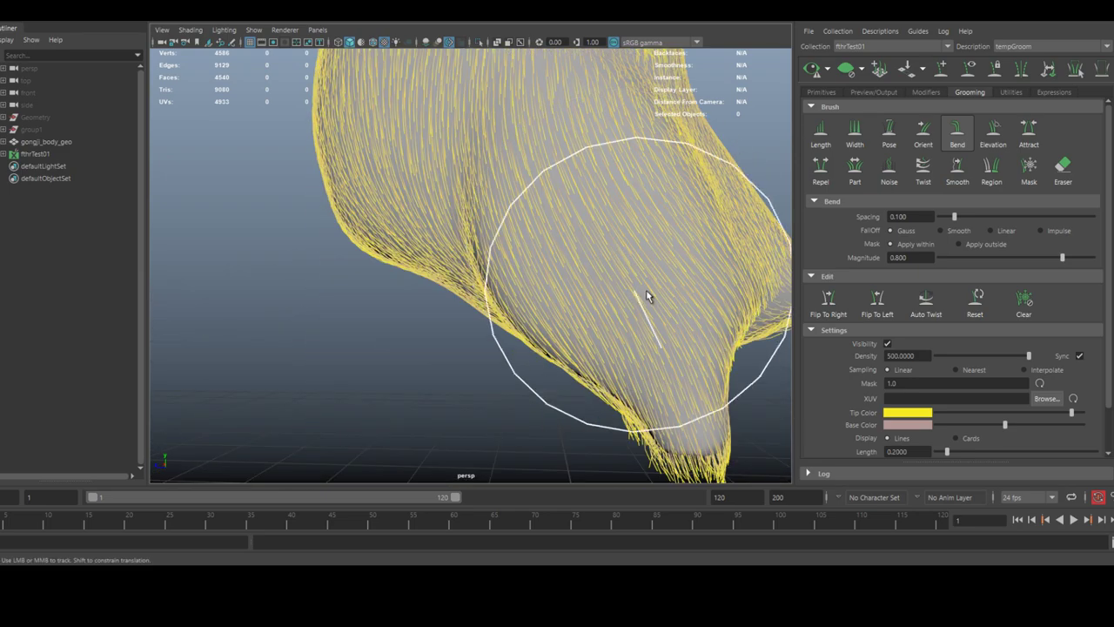
- Switch to the Elevation brush at -3.04 degrees to lay down hairs on the flank, belly and thigh
{"action": "left_click_drag", "start_coordinate": [646, 296], "coordinate": [541, 312], "text": "alt"}
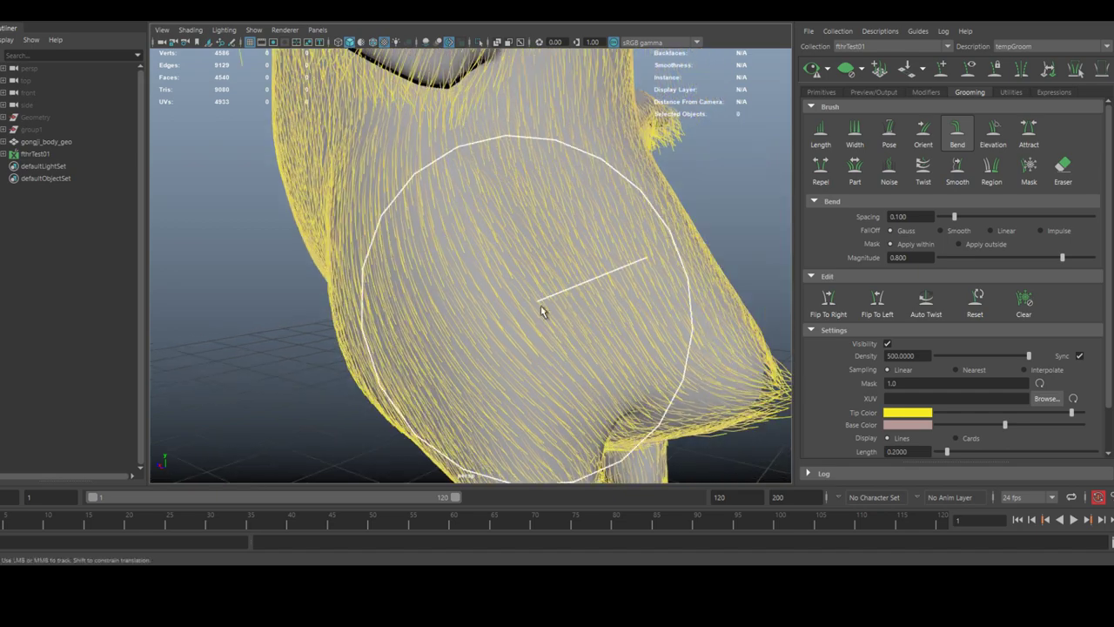
{"action": "right_click_drag", "start_coordinate": [583, 316], "coordinate": [549, 283], "text": "alt"}
{"action": "left_click_drag", "start_coordinate": [548, 283], "coordinate": [525, 259], "text": "alt"}
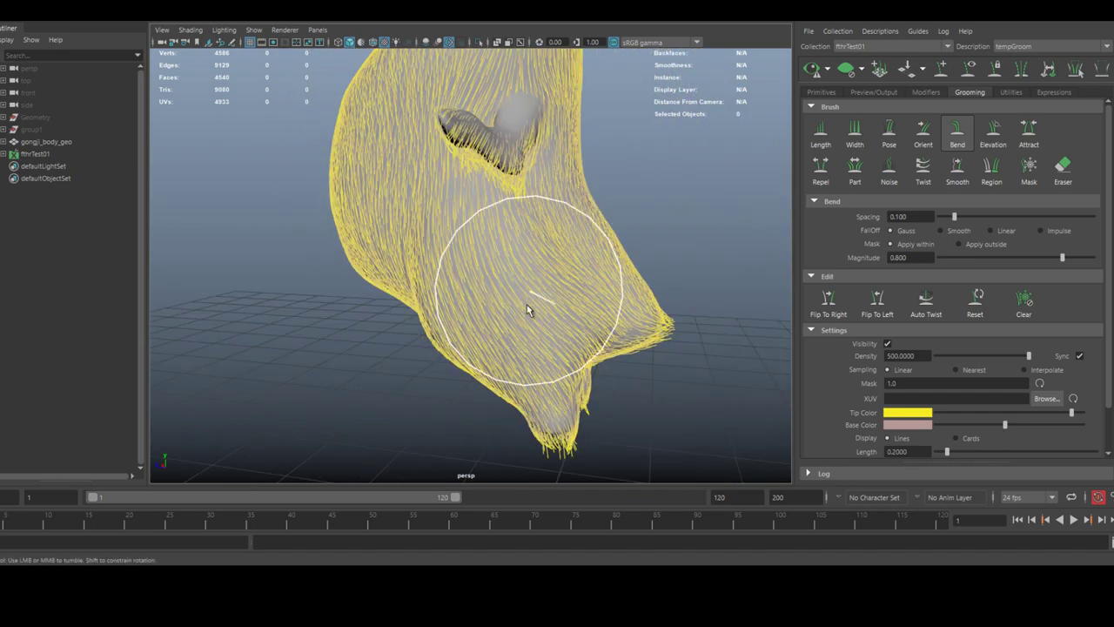
{"action": "mouse_move", "coordinate": [527, 305]}
{"action": "left_mouse_down", "text": "alt"}
{"action": "mouse_move", "coordinate": [525, 279]}
{"action": "mouse_move", "coordinate": [555, 249]}
{"action": "mouse_move", "coordinate": [552, 303]}
{"action": "mouse_move", "coordinate": [535, 264]}
{"action": "mouse_move", "coordinate": [590, 304]}
{"action": "mouse_move", "coordinate": [628, 289]}
{"action": "mouse_move", "coordinate": [640, 268]}
{"action": "left_mouse_up", "text": "alt"}
{"action": "left_click", "coordinate": [993, 132]}
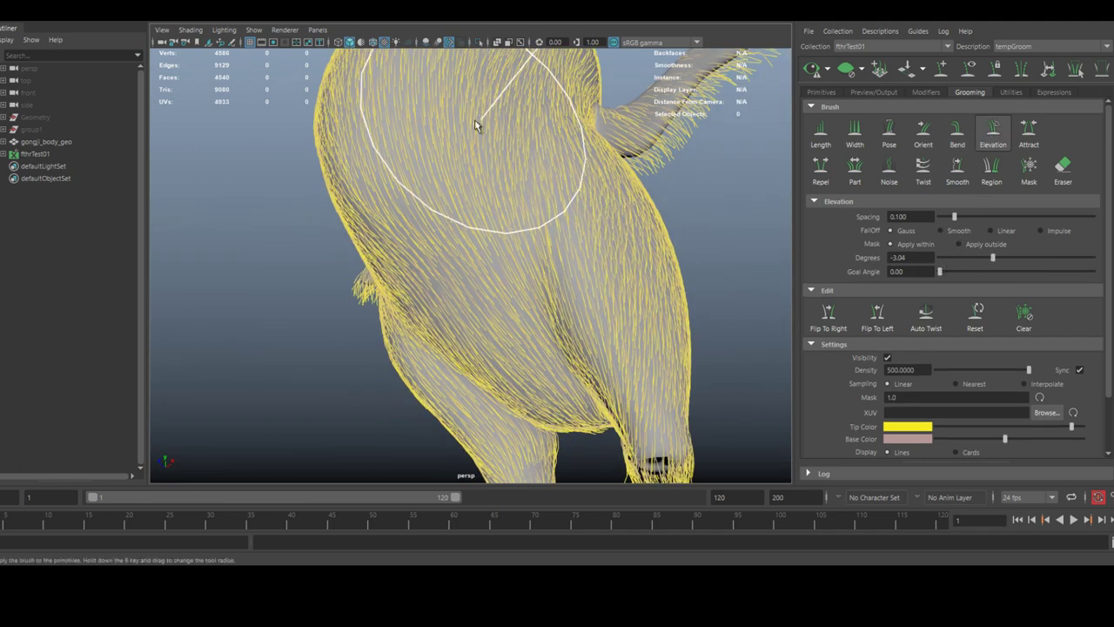
{"action": "left_click_drag", "start_coordinate": [478, 124], "coordinate": [466, 251], "text": "alt"}
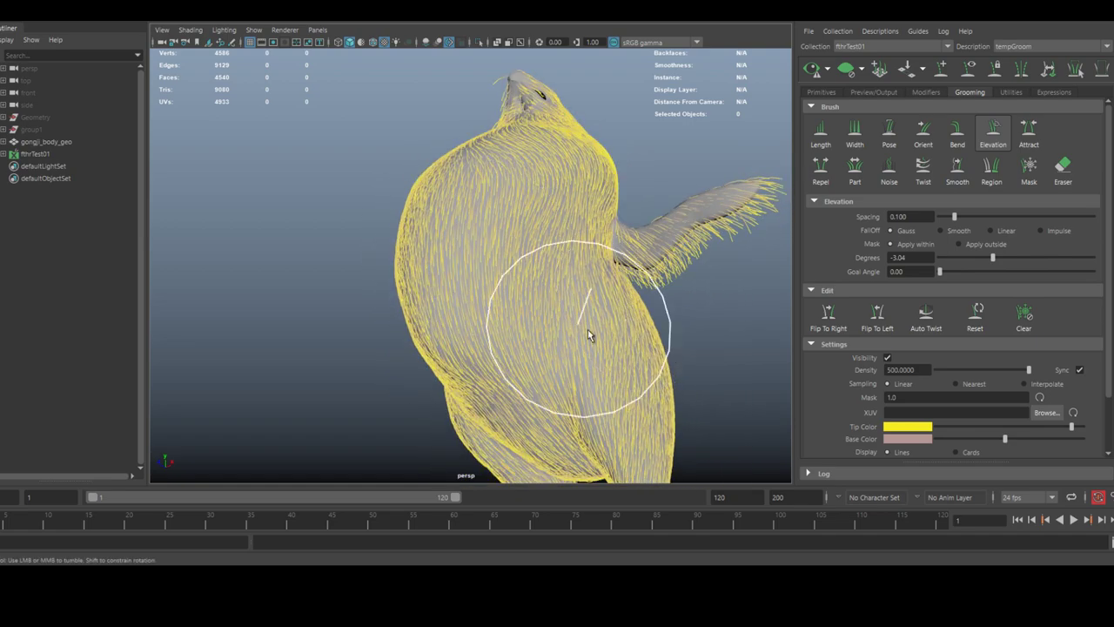
- Examine the hair flow around the whole body, checking the back, wings, neck, head, belly, legs and tail
{"action": "left_click_drag", "start_coordinate": [588, 335], "coordinate": [460, 266], "text": "alt"}
{"action": "right_click_drag", "start_coordinate": [461, 266], "coordinate": [436, 220], "text": "alt"}
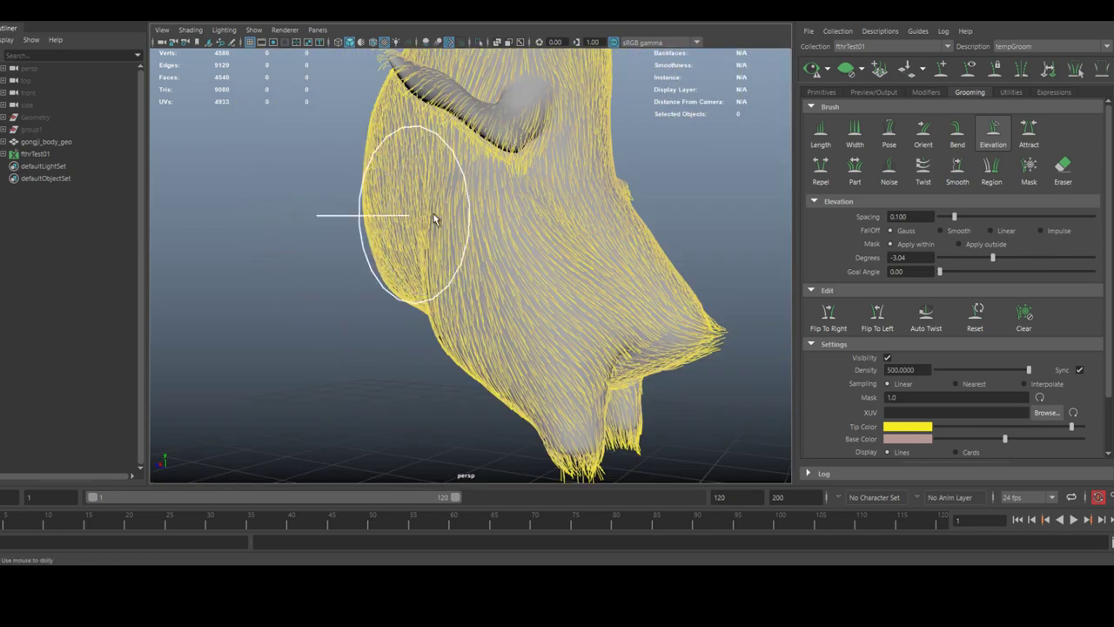
{"action": "left_click_drag", "start_coordinate": [568, 337], "coordinate": [497, 311], "text": "alt"}
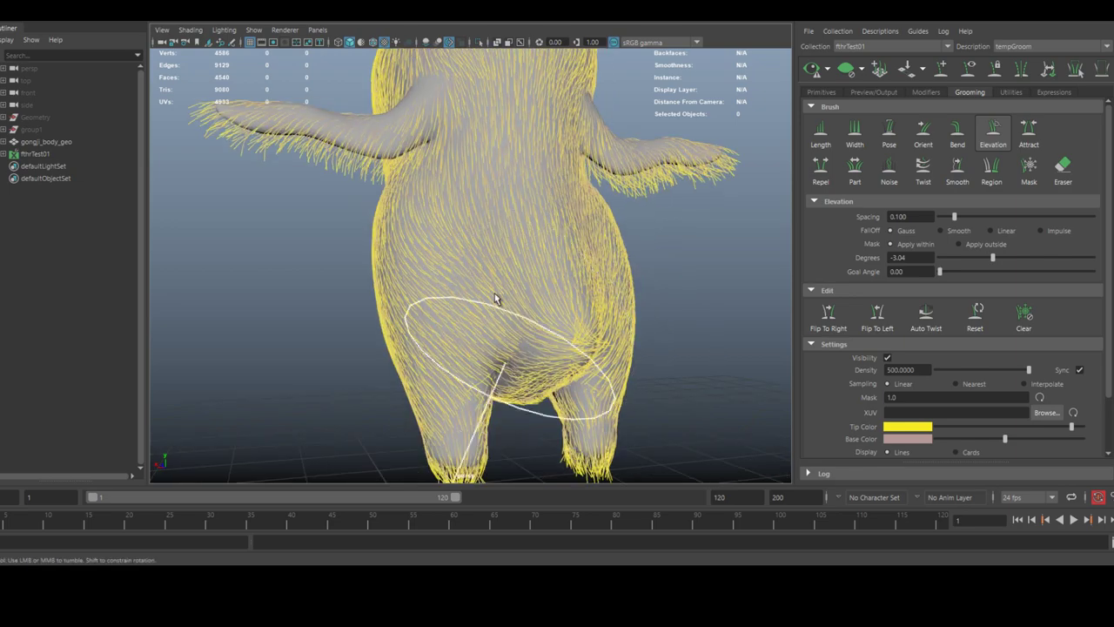
{"action": "middle_click_drag", "start_coordinate": [493, 216], "coordinate": [490, 339], "text": "alt"}
{"action": "left_click_drag", "start_coordinate": [490, 280], "coordinate": [525, 296], "text": "alt"}
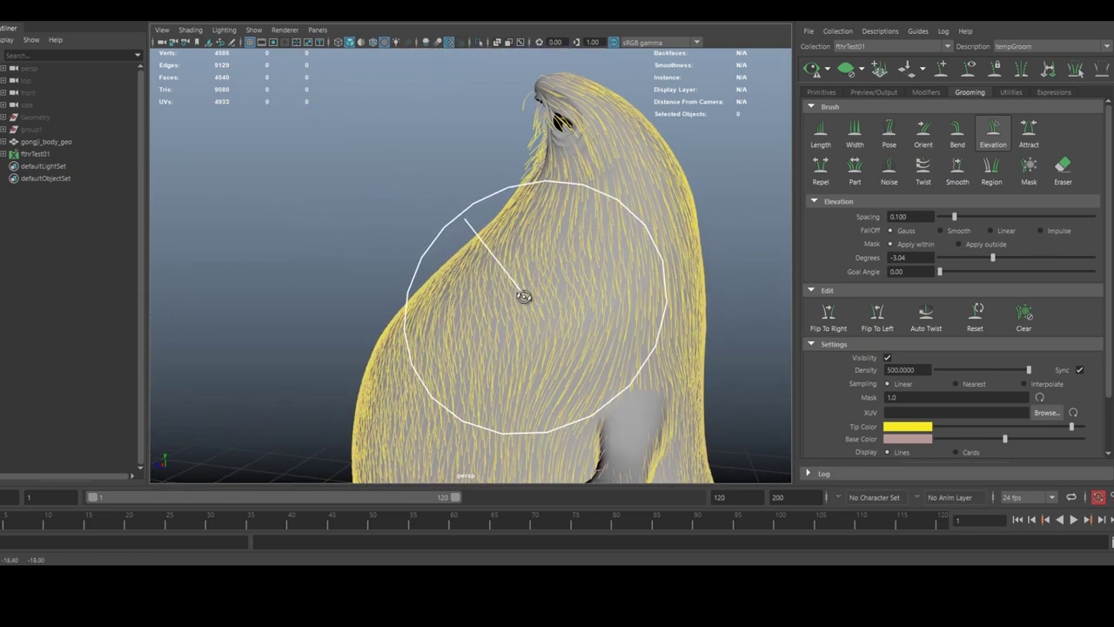
{"action": "left_click_drag", "start_coordinate": [468, 241], "coordinate": [575, 277], "text": "alt"}
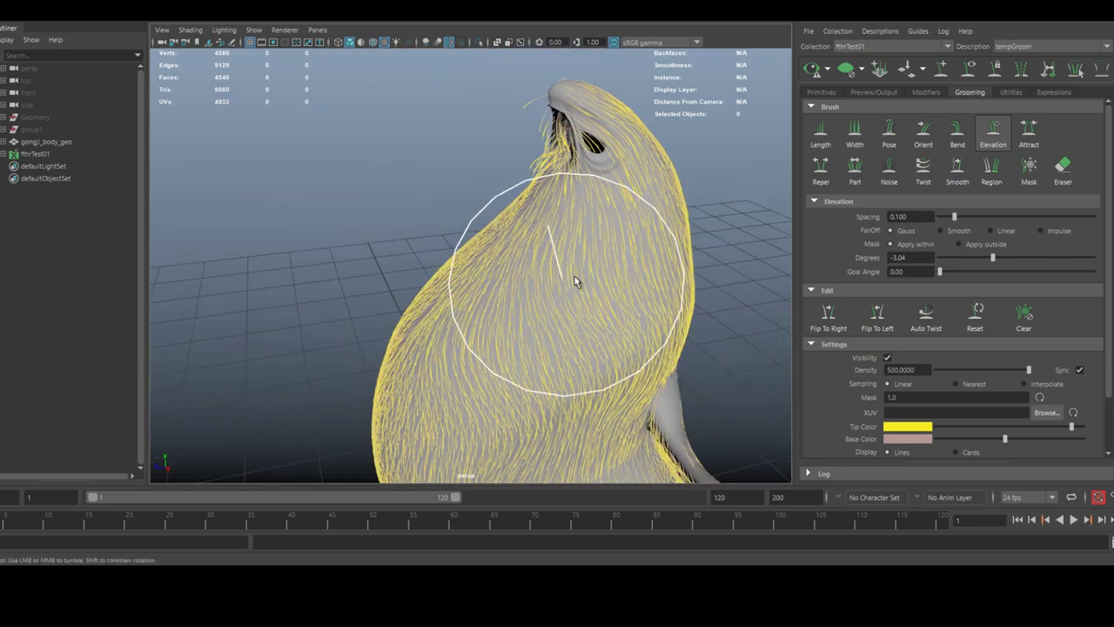
{"action": "mouse_move", "coordinate": [647, 268]}
{"action": "left_mouse_down", "text": "alt"}
{"action": "mouse_move", "coordinate": [570, 281]}
{"action": "mouse_move", "coordinate": [502, 125]}
{"action": "mouse_move", "coordinate": [572, 199]}
{"action": "mouse_move", "coordinate": [446, 176]}
{"action": "mouse_move", "coordinate": [527, 336]}
{"action": "left_mouse_up", "text": "alt"}
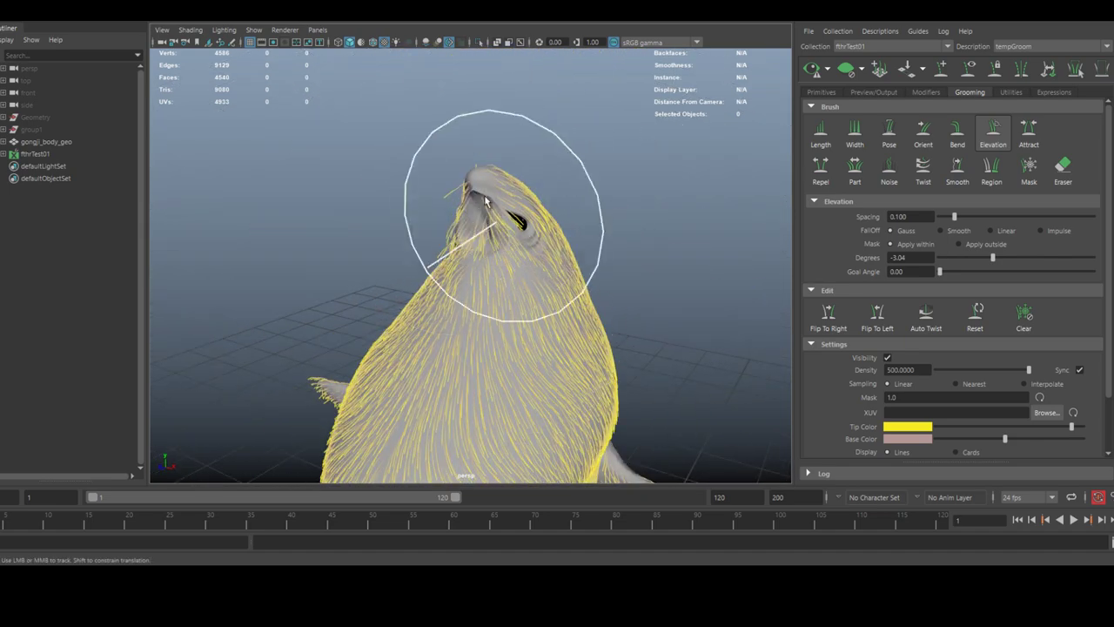
{"action": "mouse_move", "coordinate": [502, 194]}
{"action": "left_mouse_down", "text": "alt"}
{"action": "mouse_move", "coordinate": [523, 249]}
{"action": "mouse_move", "coordinate": [493, 144]}
{"action": "mouse_move", "coordinate": [490, 366]}
{"action": "mouse_move", "coordinate": [492, 176]}
{"action": "left_mouse_up", "text": "alt"}
{"action": "middle_click_drag", "start_coordinate": [508, 245], "coordinate": [513, 117], "text": "alt"}
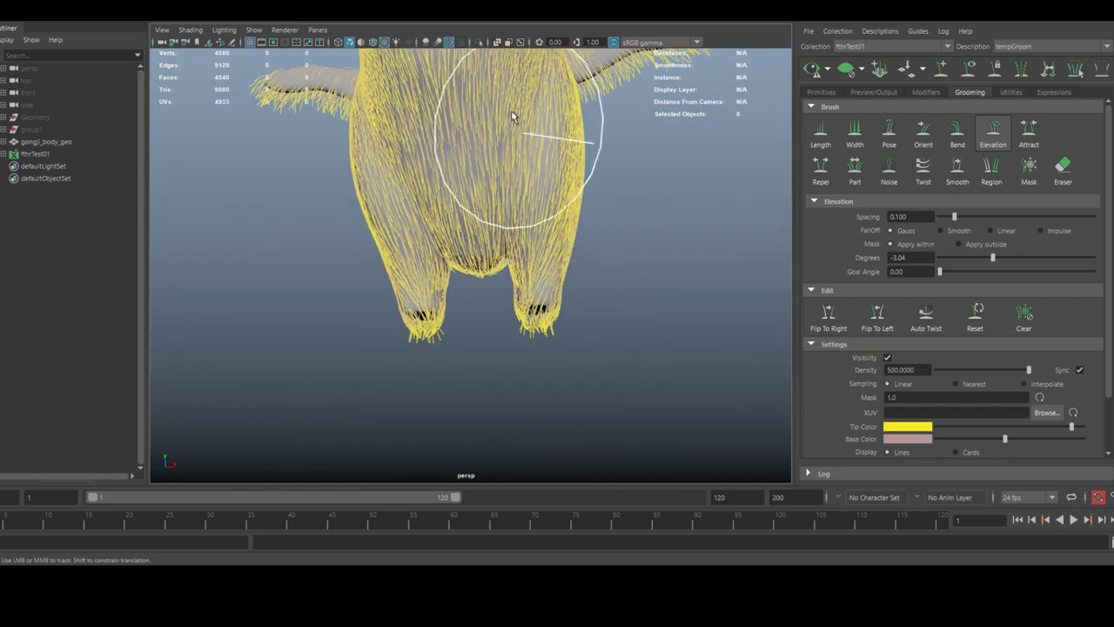
{"action": "left_click_drag", "start_coordinate": [499, 225], "coordinate": [469, 238], "text": "alt"}
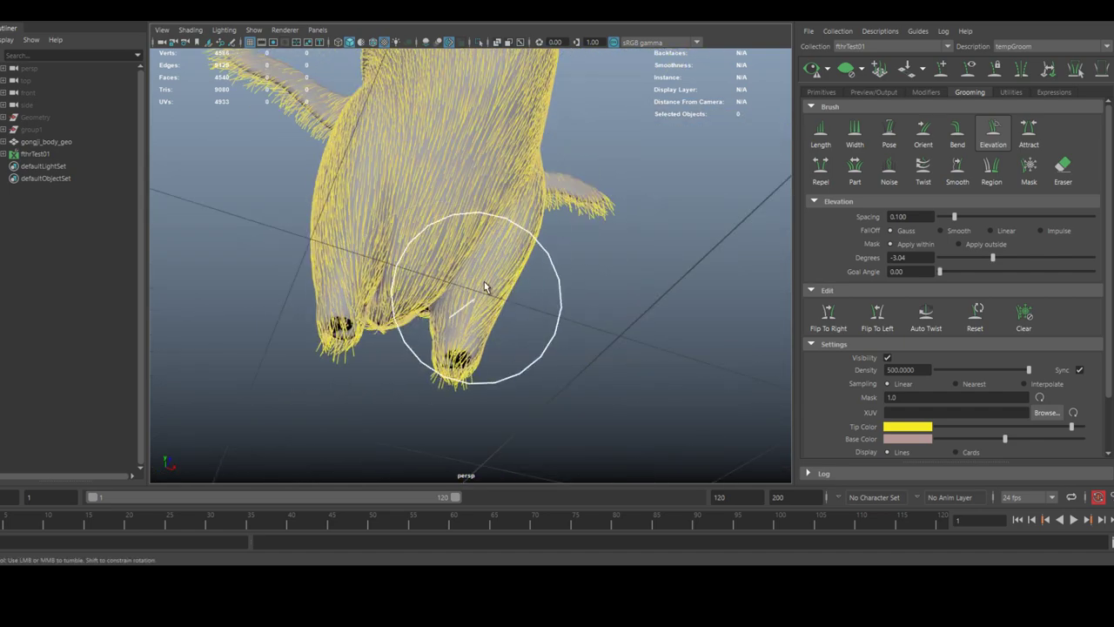
{"action": "mouse_move", "coordinate": [485, 288]}
{"action": "left_mouse_down", "text": "alt"}
{"action": "mouse_move", "coordinate": [526, 250]}
{"action": "mouse_move", "coordinate": [266, 240]}
{"action": "left_mouse_up", "text": "alt"}
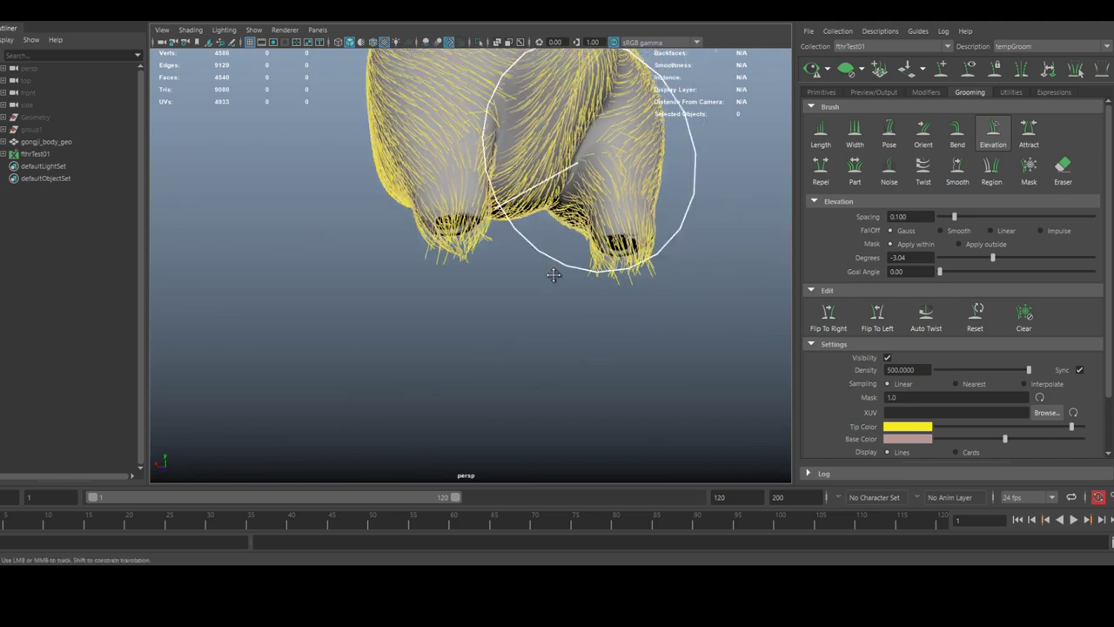
{"action": "middle_click_drag", "start_coordinate": [555, 274], "coordinate": [523, 488], "text": "alt"}
{"action": "left_click_drag", "start_coordinate": [502, 258], "coordinate": [586, 284], "text": "alt"}
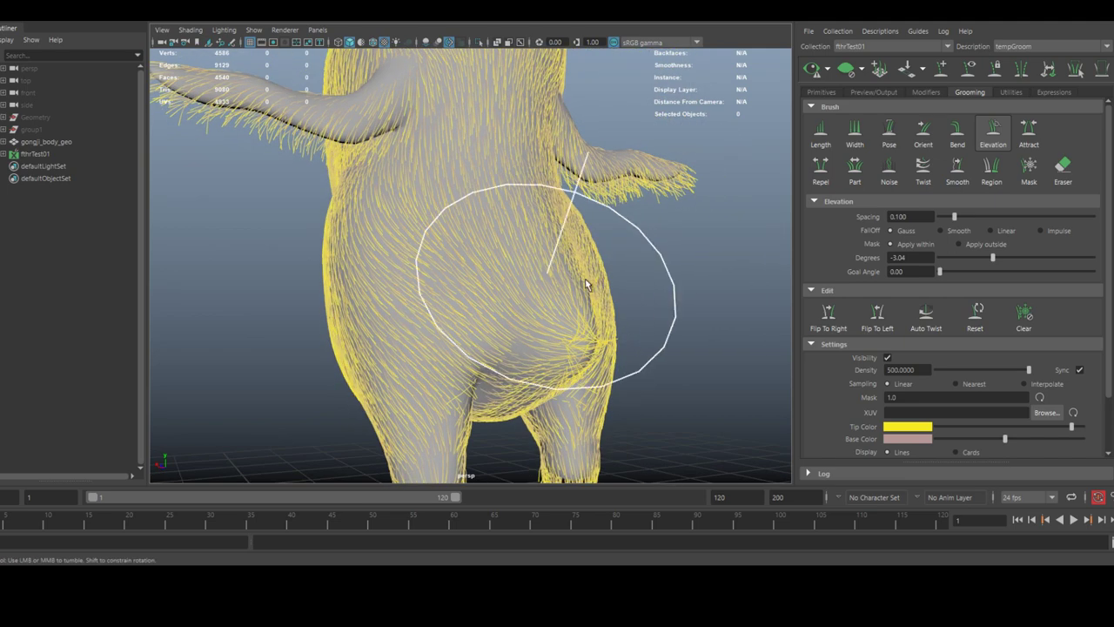
- Try the Smooth brush on the hairs beside the tail and undo the stroke
{"action": "left_click", "coordinate": [957, 170]}
{"action": "mouse_move", "coordinate": [571, 325]}
{"action": "left_mouse_down"}
{"action": "mouse_move", "coordinate": [575, 340]}
{"action": "mouse_move", "coordinate": [705, 322]}
{"action": "left_mouse_up"}
{"action": "middle_click_drag", "start_coordinate": [453, 165], "coordinate": [424, 304], "text": "alt"}
{"action": "left_click_drag", "start_coordinate": [424, 304], "coordinate": [497, 298], "text": "alt"}
{"action": "key", "text": "ctrl+z"}
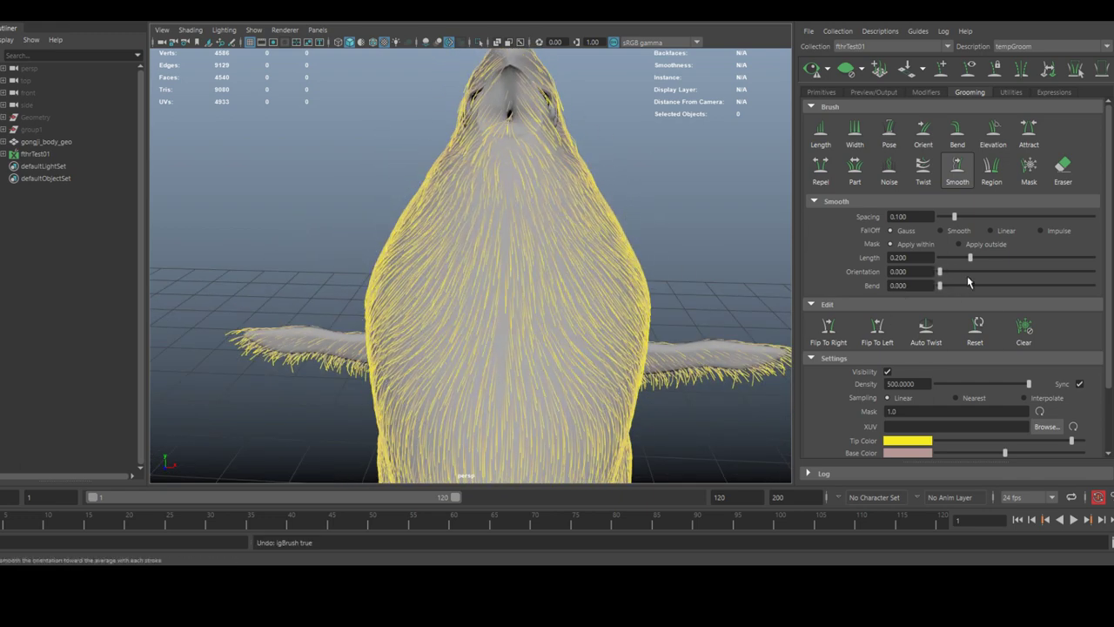
- Smooth the hairs down the middle of the chest and belly with the Smooth brush at orientation 0.216
{"action": "mouse_move", "coordinate": [537, 225]}
{"action": "left_mouse_down"}
{"action": "mouse_move", "coordinate": [505, 304]}
{"action": "mouse_move", "coordinate": [505, 172]}
{"action": "mouse_move", "coordinate": [498, 400]}
{"action": "left_mouse_up"}
{"action": "middle_click_drag", "start_coordinate": [499, 401], "coordinate": [505, 266], "text": "alt"}
{"action": "left_click_drag", "start_coordinate": [505, 267], "coordinate": [519, 365]}
{"action": "right_click_drag", "start_coordinate": [519, 365], "coordinate": [430, 313], "text": "alt"}
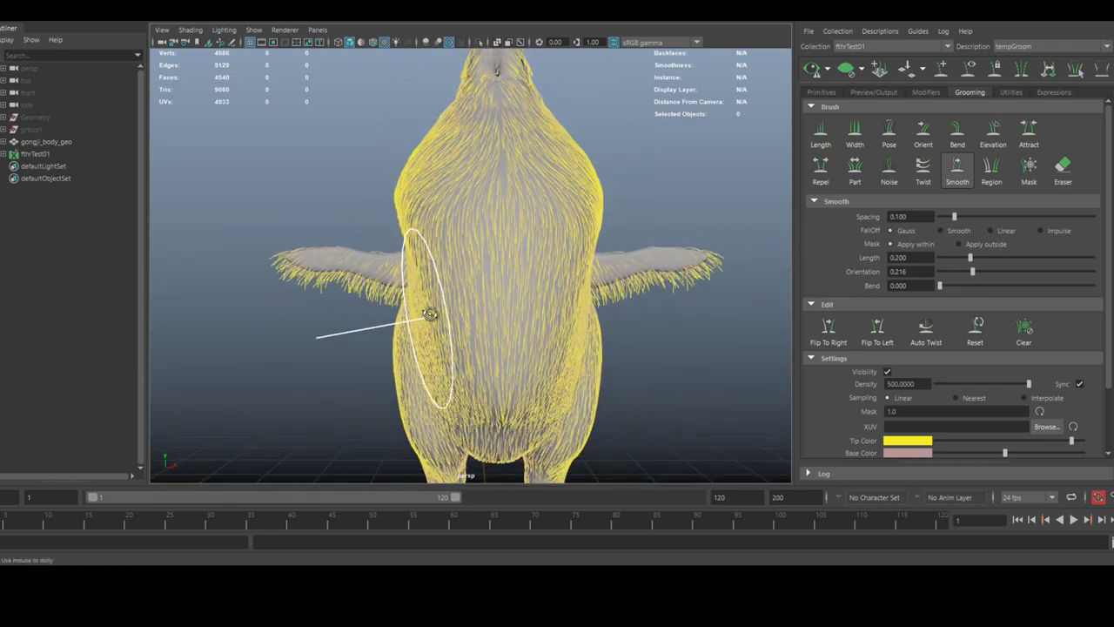
{"action": "left_click_drag", "start_coordinate": [430, 314], "coordinate": [187, 316], "text": "alt"}
{"action": "left_click_drag", "start_coordinate": [383, 326], "coordinate": [187, 338], "text": "alt"}
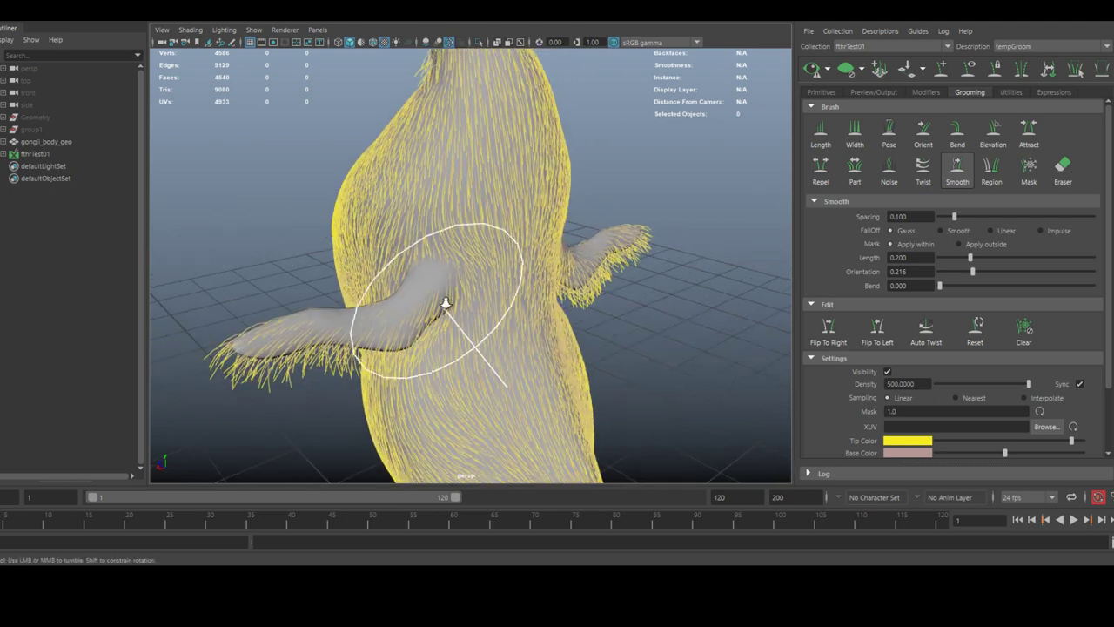
{"action": "right_click_drag", "start_coordinate": [444, 304], "coordinate": [479, 301], "text": "alt"}
- Adjust the hair lift on the wings with the Elevation brush at 4.32 and -3.44 degrees
{"action": "left_click", "coordinate": [993, 153]}
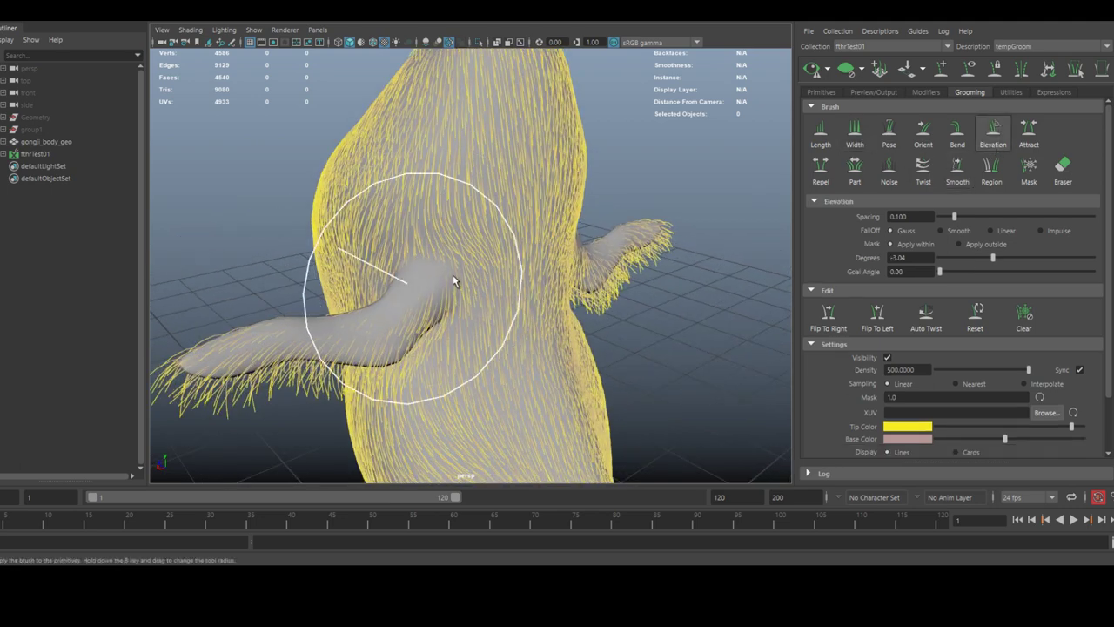
{"action": "mouse_move", "coordinate": [405, 227]}
{"action": "left_mouse_down", "text": "alt"}
{"action": "mouse_move", "coordinate": [543, 241]}
{"action": "mouse_move", "coordinate": [518, 129]}
{"action": "left_mouse_up", "text": "alt"}
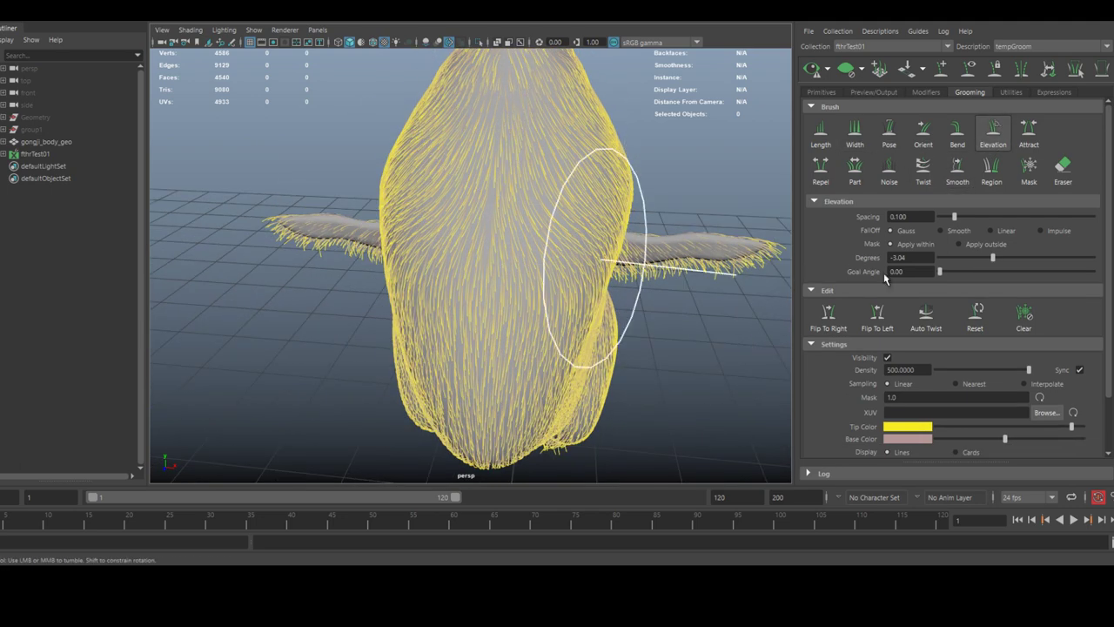
{"action": "left_click_drag", "start_coordinate": [1033, 260], "coordinate": [1050, 259]}
{"action": "mouse_move", "coordinate": [557, 239]}
{"action": "left_mouse_down", "text": "alt"}
{"action": "mouse_move", "coordinate": [376, 224]}
{"action": "mouse_move", "coordinate": [305, 299]}
{"action": "mouse_move", "coordinate": [510, 271]}
{"action": "left_mouse_up", "text": "alt"}
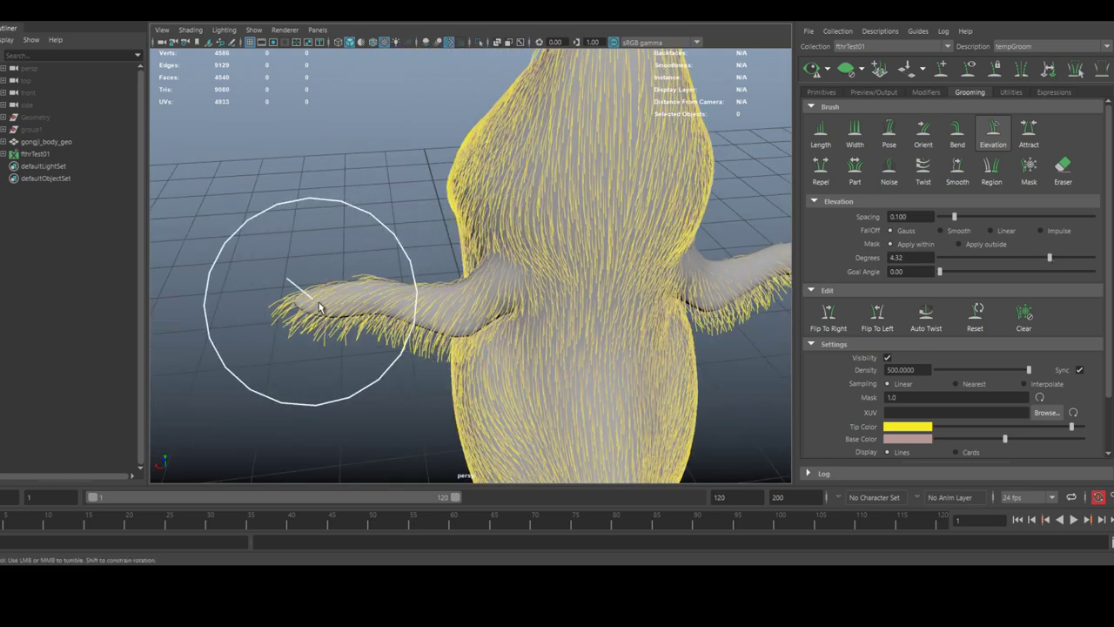
{"action": "mouse_move", "coordinate": [318, 302]}
{"action": "left_mouse_down", "text": "alt"}
{"action": "mouse_move", "coordinate": [632, 302]}
{"action": "mouse_move", "coordinate": [493, 241]}
{"action": "left_mouse_up", "text": "alt"}
{"action": "right_click_drag", "start_coordinate": [493, 241], "coordinate": [657, 246], "text": "alt"}
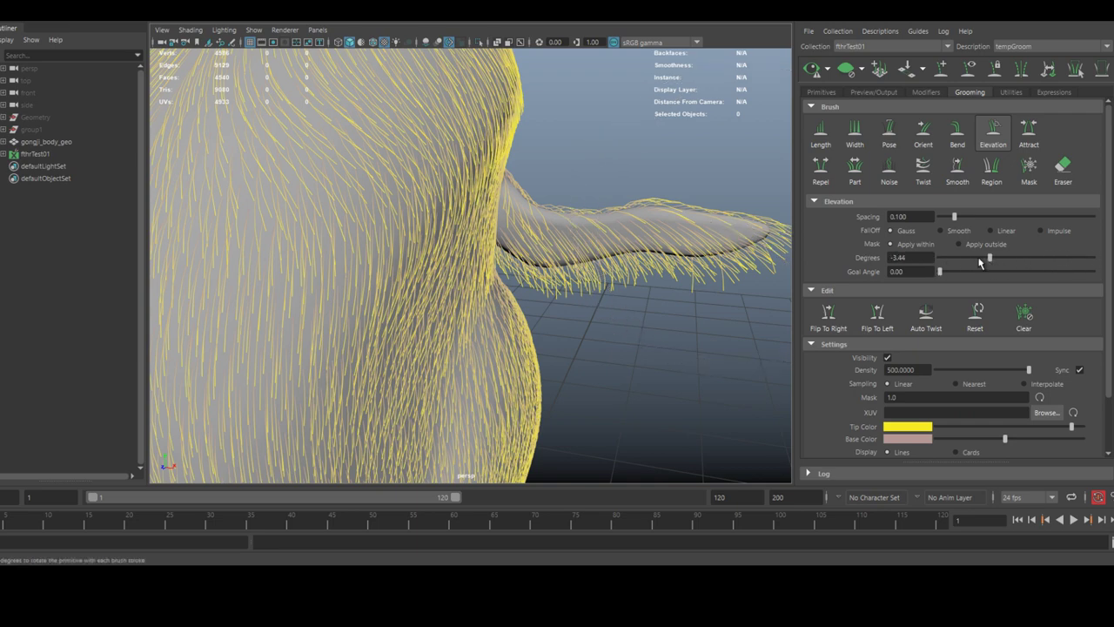
{"action": "left_click_drag", "start_coordinate": [649, 213], "coordinate": [327, 275], "text": "alt"}
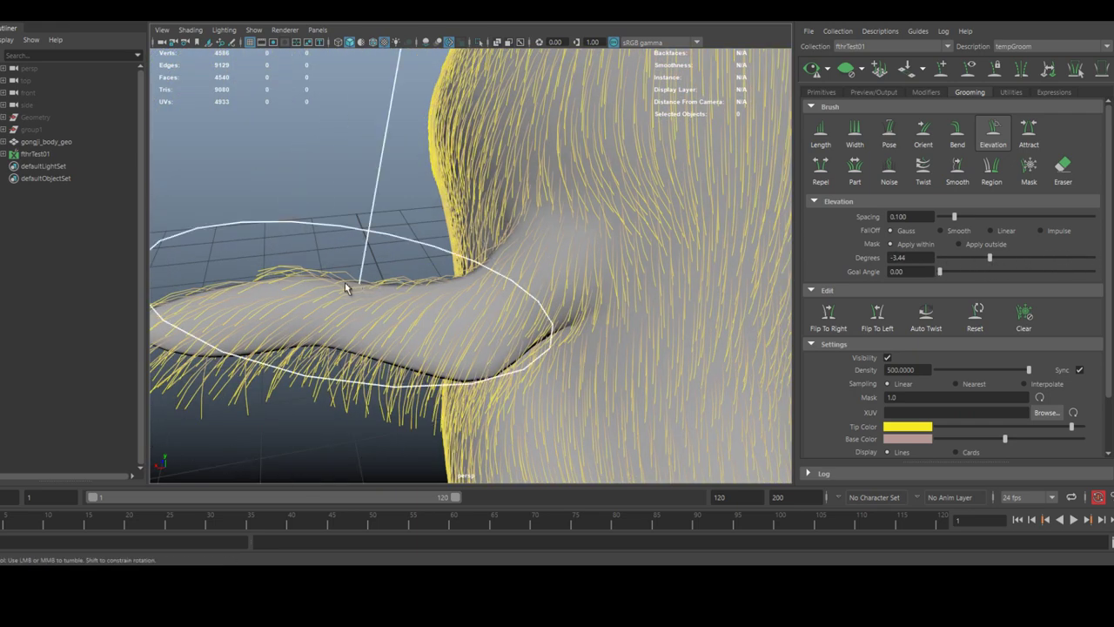
- Smooth the hairs along the wings and touch them up with the Elevation brush at -3.44 and 1.68 degrees
{"action": "left_click", "coordinate": [965, 179]}
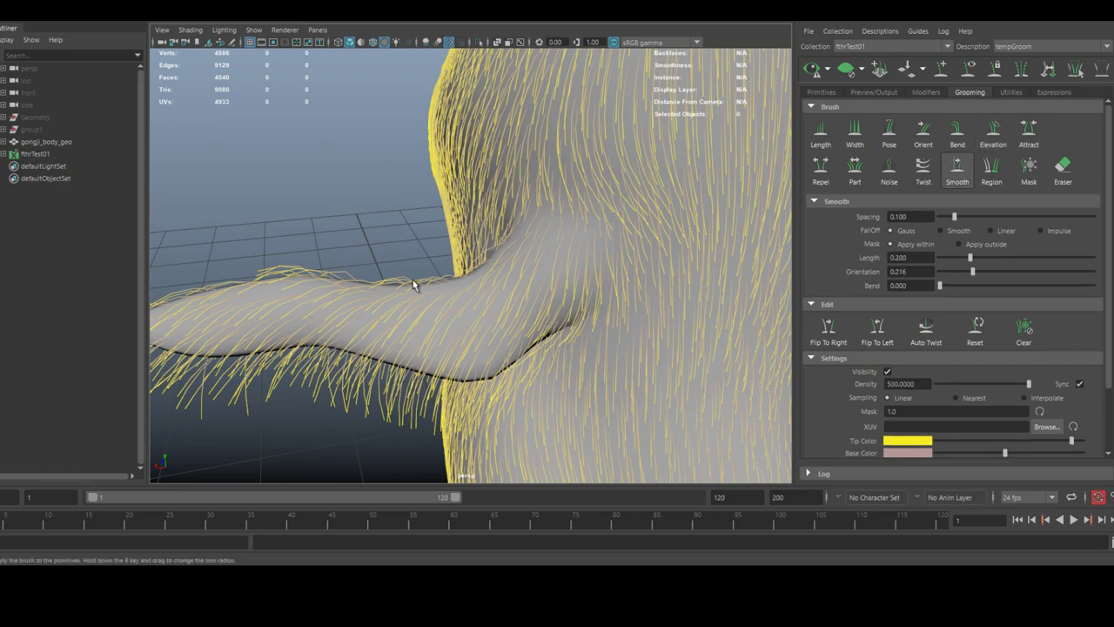
{"action": "mouse_move", "coordinate": [531, 250]}
{"action": "left_mouse_down", "text": "alt"}
{"action": "mouse_move", "coordinate": [627, 264]}
{"action": "mouse_move", "coordinate": [535, 216]}
{"action": "mouse_move", "coordinate": [567, 183]}
{"action": "mouse_move", "coordinate": [553, 234]}
{"action": "mouse_move", "coordinate": [512, 285]}
{"action": "mouse_move", "coordinate": [570, 258]}
{"action": "mouse_move", "coordinate": [366, 281]}
{"action": "mouse_move", "coordinate": [380, 259]}
{"action": "mouse_move", "coordinate": [361, 267]}
{"action": "left_mouse_up", "text": "alt"}
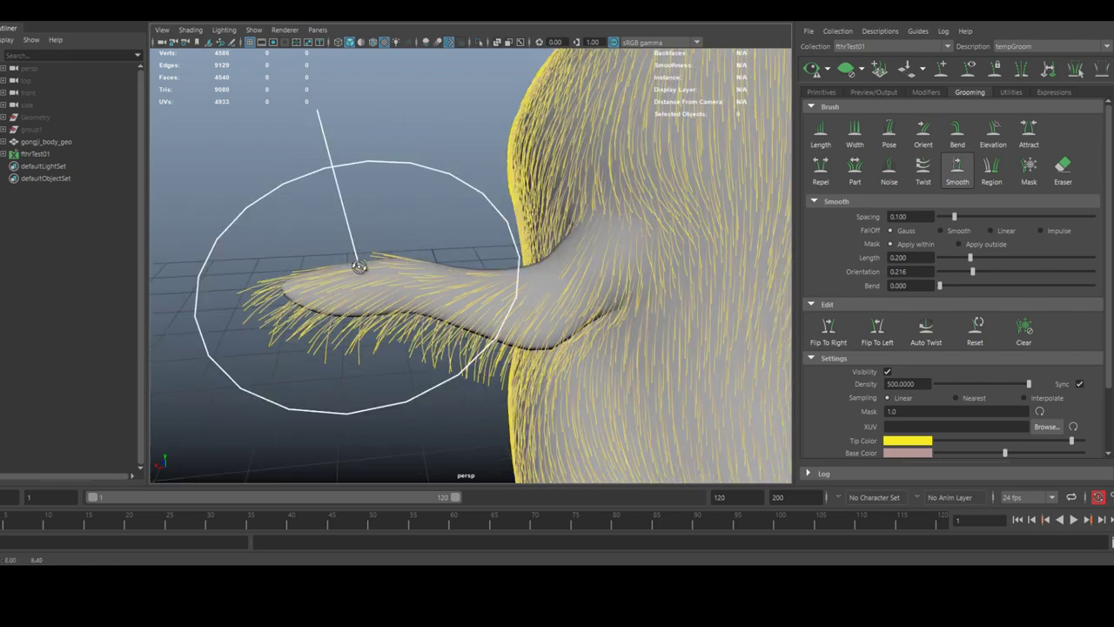
{"action": "left_click", "coordinate": [995, 138]}
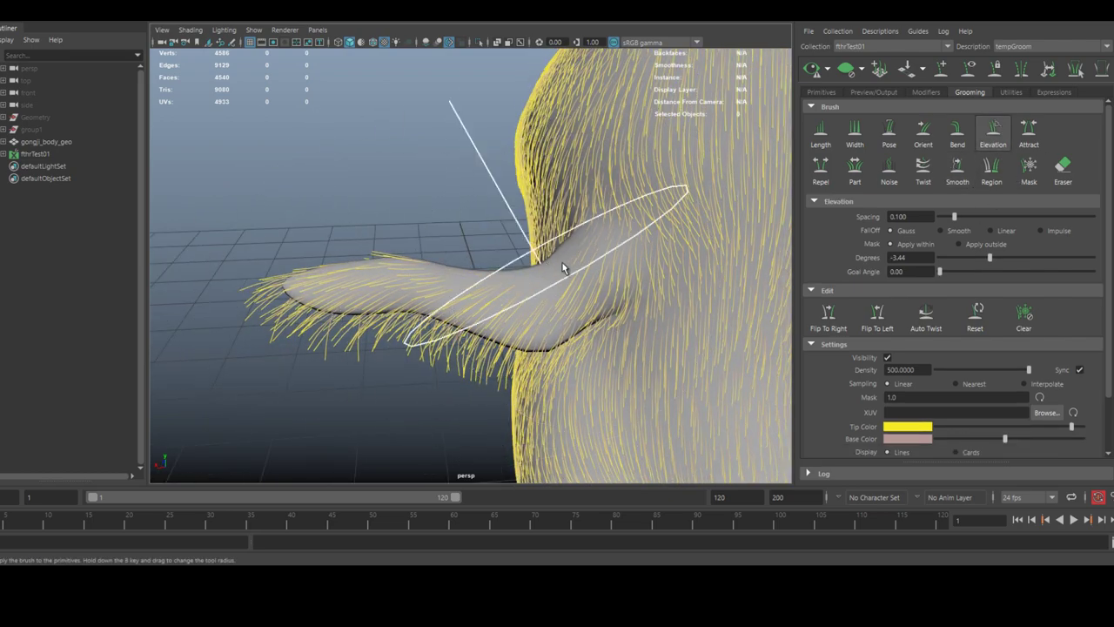
{"action": "mouse_move", "coordinate": [396, 276]}
{"action": "left_mouse_down", "text": "alt"}
{"action": "mouse_move", "coordinate": [583, 261]}
{"action": "mouse_move", "coordinate": [552, 267]}
{"action": "mouse_move", "coordinate": [570, 252]}
{"action": "mouse_move", "coordinate": [527, 266]}
{"action": "left_mouse_up", "text": "alt"}
{"action": "key", "text": "b"}
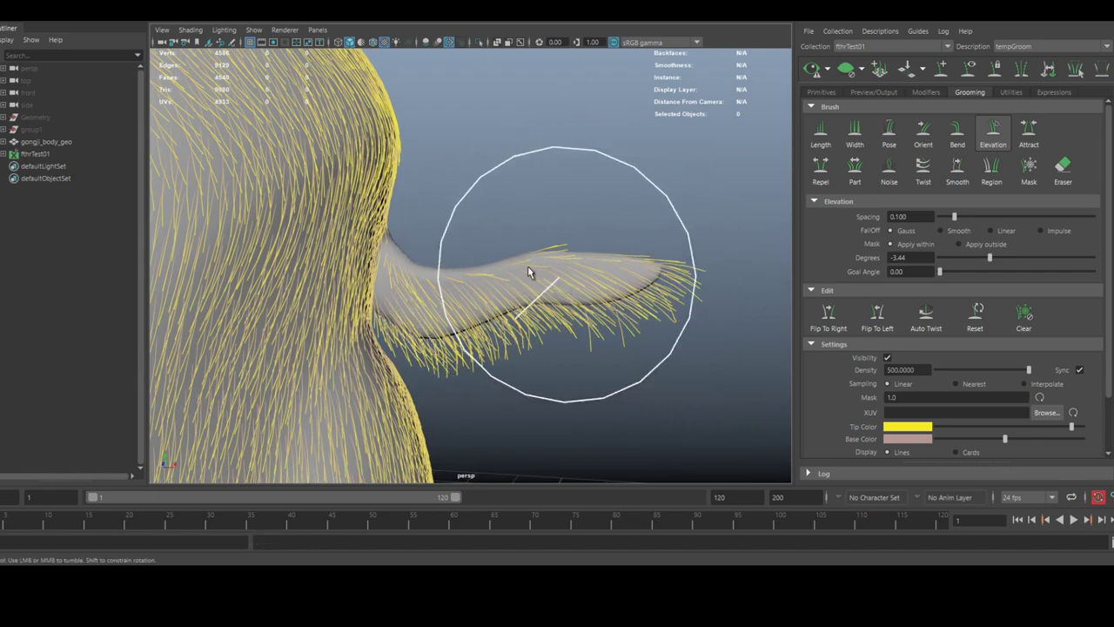
{"action": "left_click_drag", "start_coordinate": [645, 264], "coordinate": [410, 287], "text": "alt"}
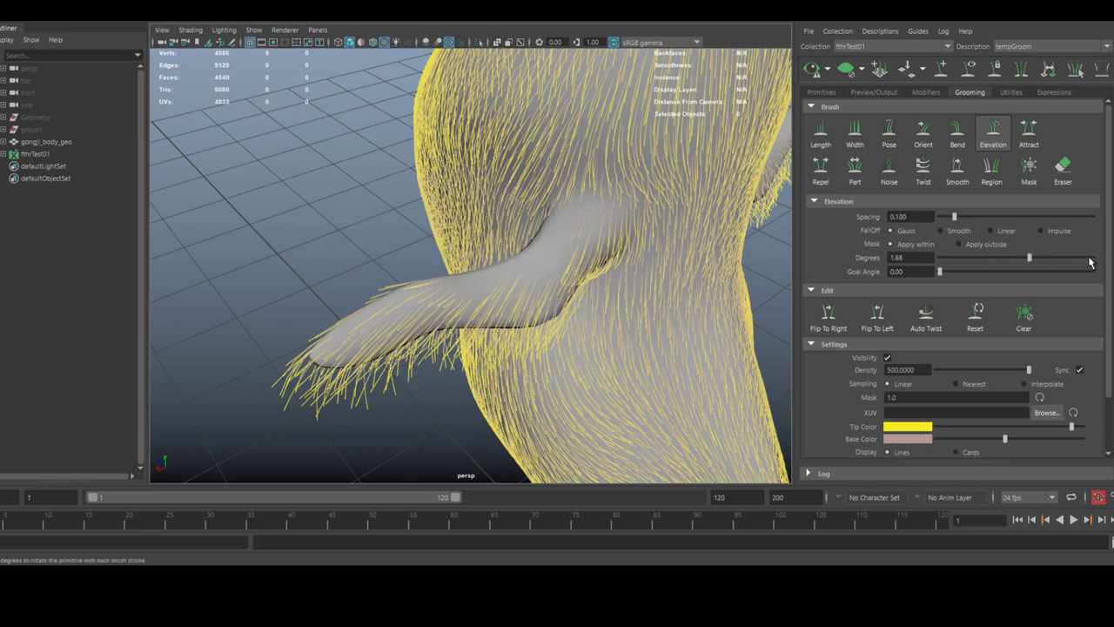
{"action": "mouse_move", "coordinate": [545, 258]}
{"action": "left_mouse_down", "text": "alt"}
{"action": "mouse_move", "coordinate": [409, 250]}
{"action": "mouse_move", "coordinate": [423, 241]}
{"action": "mouse_move", "coordinate": [489, 274]}
{"action": "left_mouse_up", "text": "alt"}
- Try the Bend brush at magnitude 0.8 and the Pose brush on the wing hairs, and undo the stroke
{"action": "left_click", "coordinate": [956, 134]}
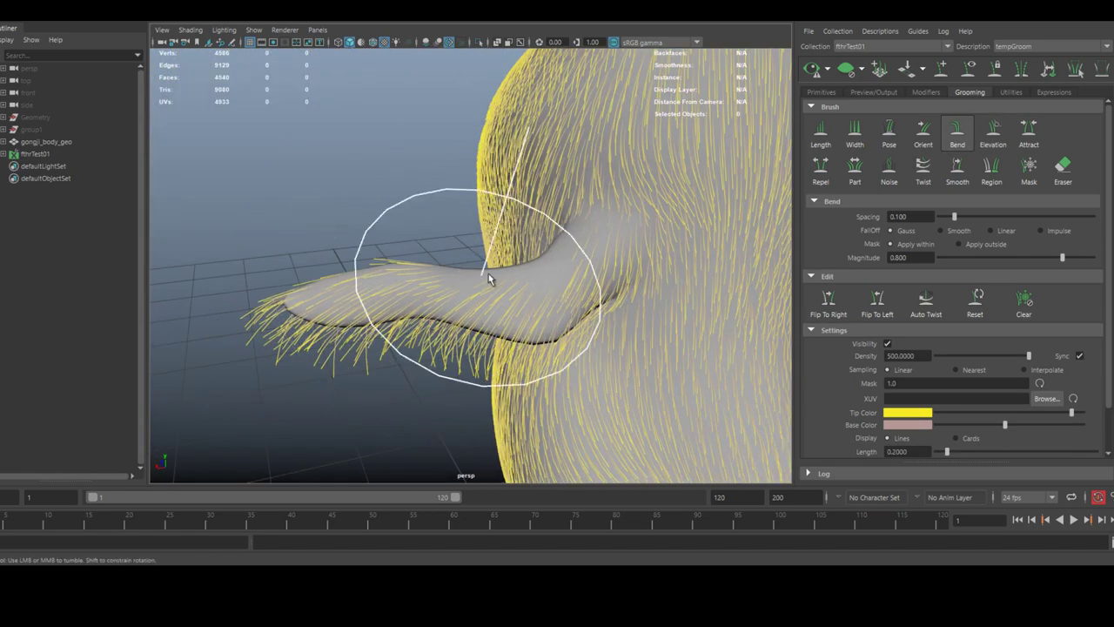
{"action": "left_click_drag", "start_coordinate": [564, 255], "coordinate": [659, 264], "text": "alt"}
{"action": "left_click", "coordinate": [890, 135]}
{"action": "left_click_drag", "start_coordinate": [543, 232], "coordinate": [465, 248], "text": "alt"}
{"action": "mouse_move", "coordinate": [533, 280]}
{"action": "left_mouse_down"}
{"action": "mouse_move", "coordinate": [519, 274]}
{"action": "mouse_move", "coordinate": [544, 297]}
{"action": "mouse_move", "coordinate": [547, 258]}
{"action": "left_mouse_up"}
{"action": "key", "text": "ctrl+z"}
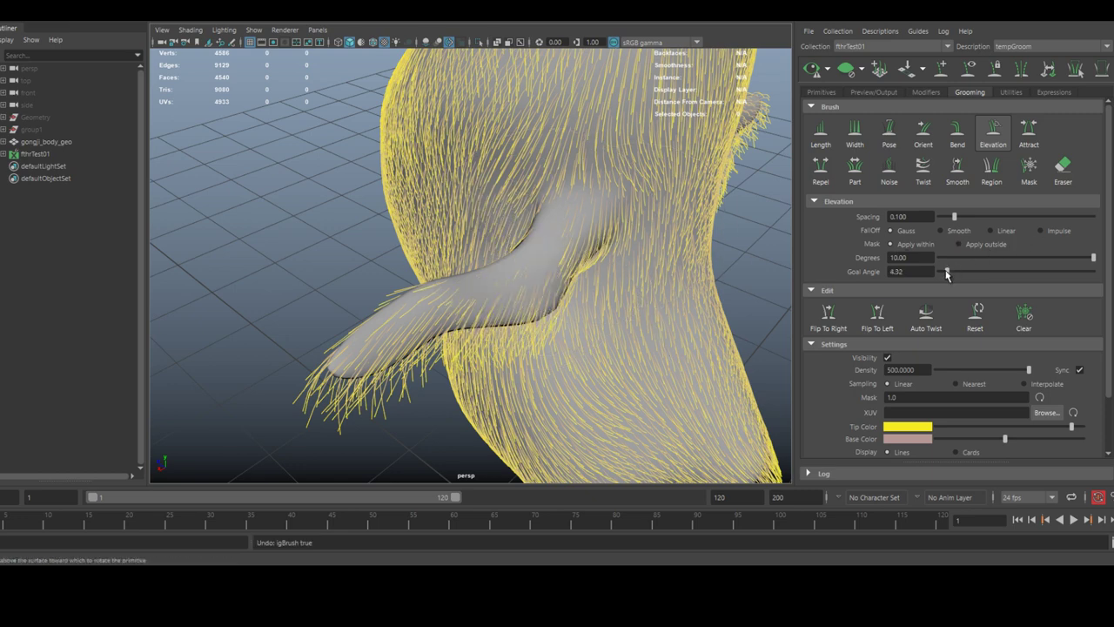
- Undo the Elevation stroke tried on the wing base at 10 degrees and set the brush's goal angle to 2.16
{"action": "left_click_drag", "start_coordinate": [521, 243], "coordinate": [582, 227]}
{"action": "key", "text": "ctrl+z"}
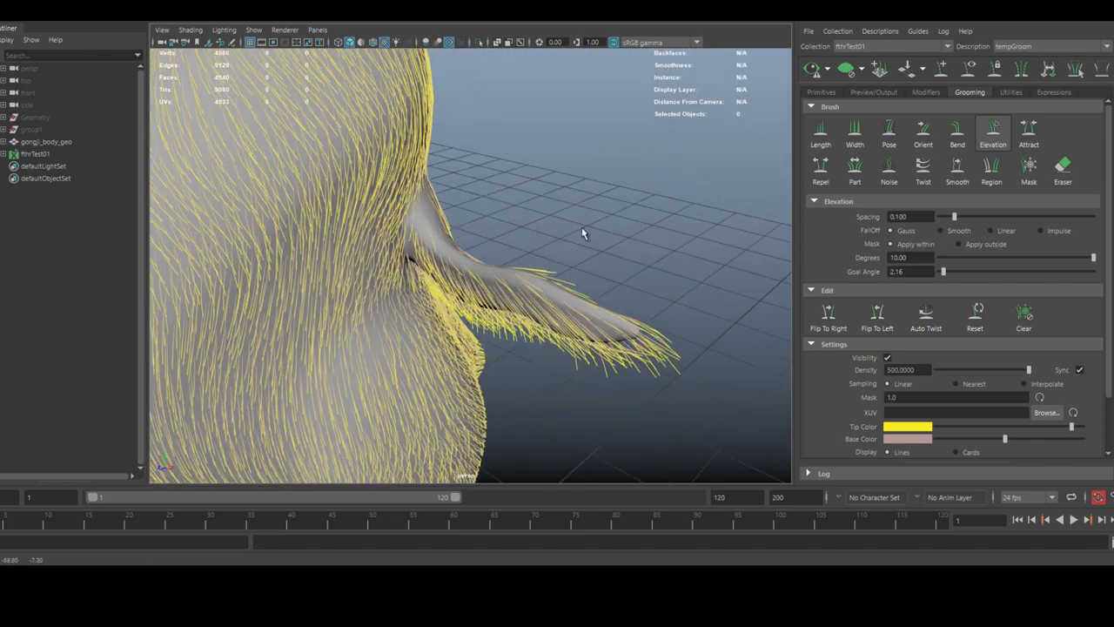
{"action": "left_click_drag", "start_coordinate": [452, 255], "coordinate": [492, 291], "text": "alt"}
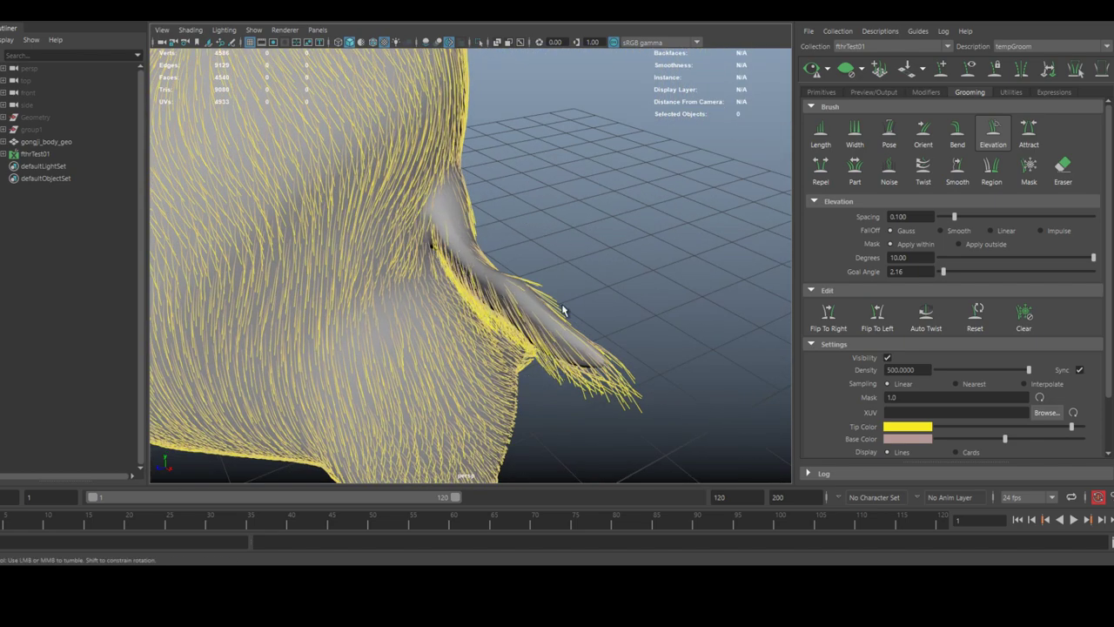
- Set the groom's sampling to Interpolate and its density to 1000
{"action": "mouse_move", "coordinate": [562, 306]}
{"action": "left_mouse_down", "text": "alt"}
{"action": "mouse_move", "coordinate": [363, 316]}
{"action": "mouse_move", "coordinate": [431, 270]}
{"action": "mouse_move", "coordinate": [454, 167]}
{"action": "left_mouse_up", "text": "alt"}
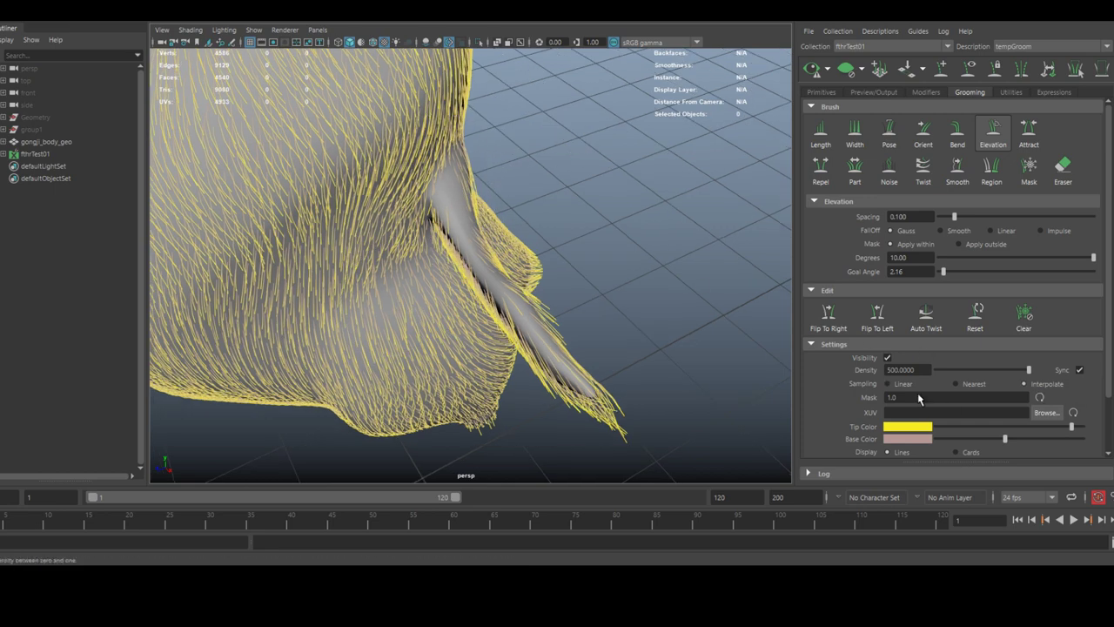
{"action": "key", "text": "Return"}
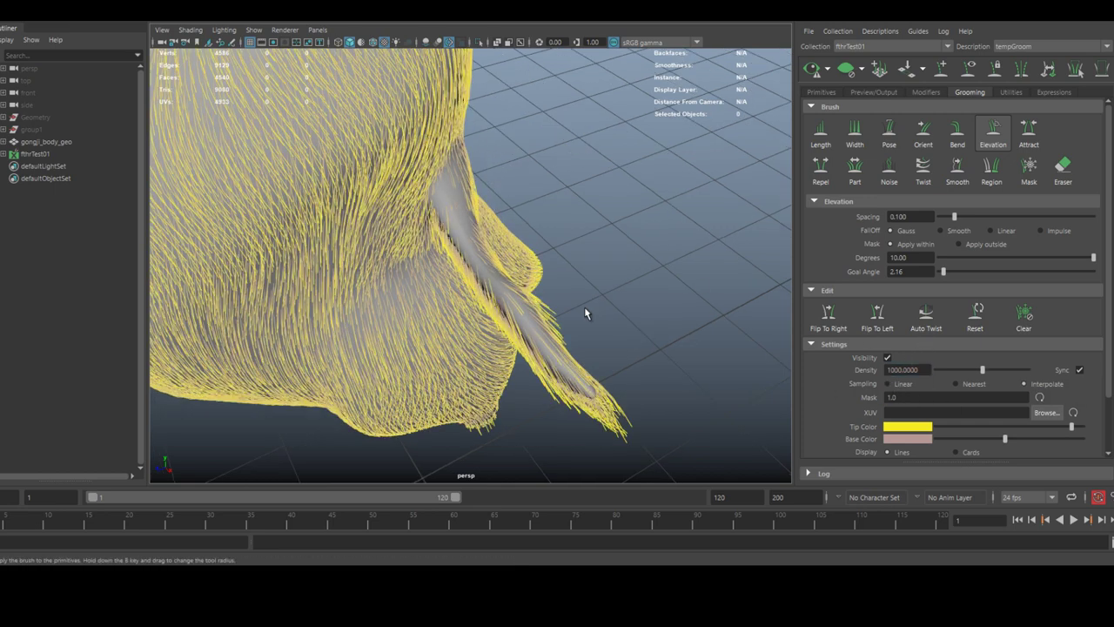
- Raise the sunken hairs at the wing base with a smaller Elevation brush at goal angle 7.56, reducing the degrees to 5.60 and 1.52
{"action": "mouse_move", "coordinate": [584, 306]}
{"action": "left_mouse_down", "text": "alt"}
{"action": "mouse_move", "coordinate": [418, 228]}
{"action": "mouse_move", "coordinate": [517, 221]}
{"action": "mouse_move", "coordinate": [624, 241]}
{"action": "mouse_move", "coordinate": [599, 235]}
{"action": "left_mouse_up", "text": "alt"}
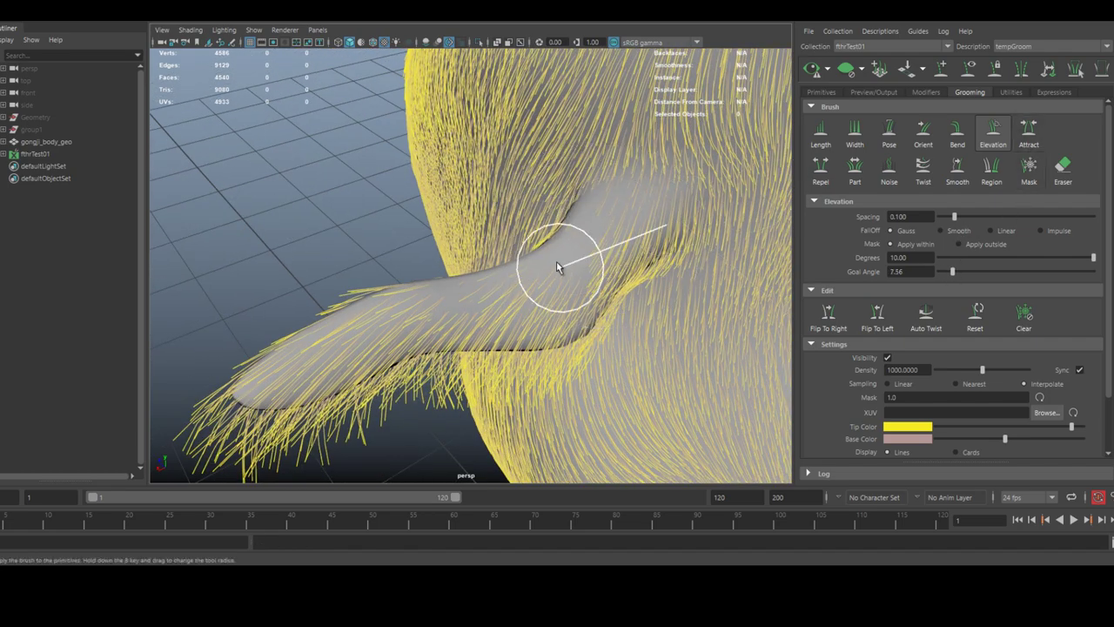
{"action": "left_click_drag", "start_coordinate": [610, 200], "coordinate": [562, 266], "text": "alt"}
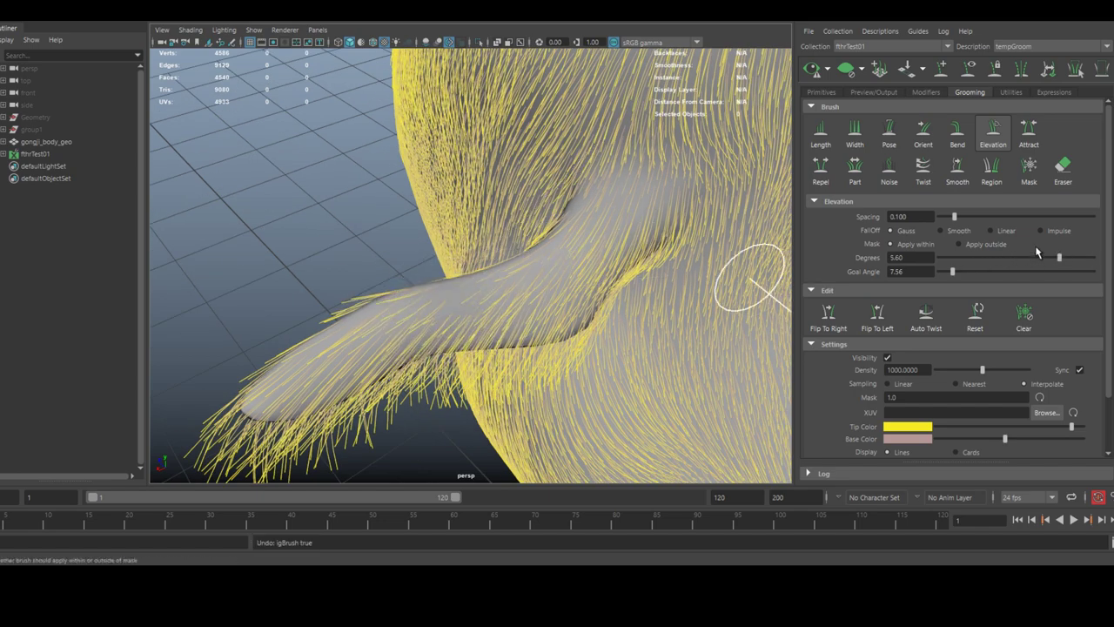
{"action": "left_click_drag", "start_coordinate": [591, 216], "coordinate": [344, 261], "text": "alt"}
{"action": "right_click_drag", "start_coordinate": [709, 309], "coordinate": [342, 232], "text": "alt"}
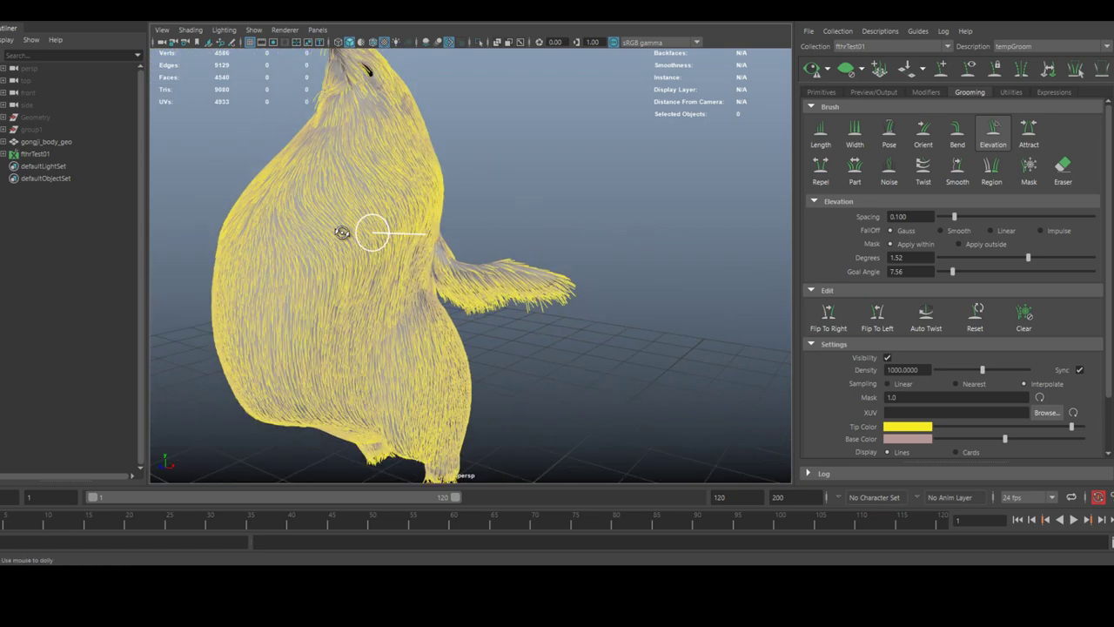
- Try the Length brush on the head hairs with its goal length lowered from the default, and undo the stroke
{"action": "left_click_drag", "start_coordinate": [342, 233], "coordinate": [347, 193], "text": "alt"}
{"action": "right_click_drag", "start_coordinate": [347, 193], "coordinate": [488, 278], "text": "alt"}
{"action": "middle_click_drag", "start_coordinate": [487, 278], "coordinate": [400, 258], "text": "alt"}
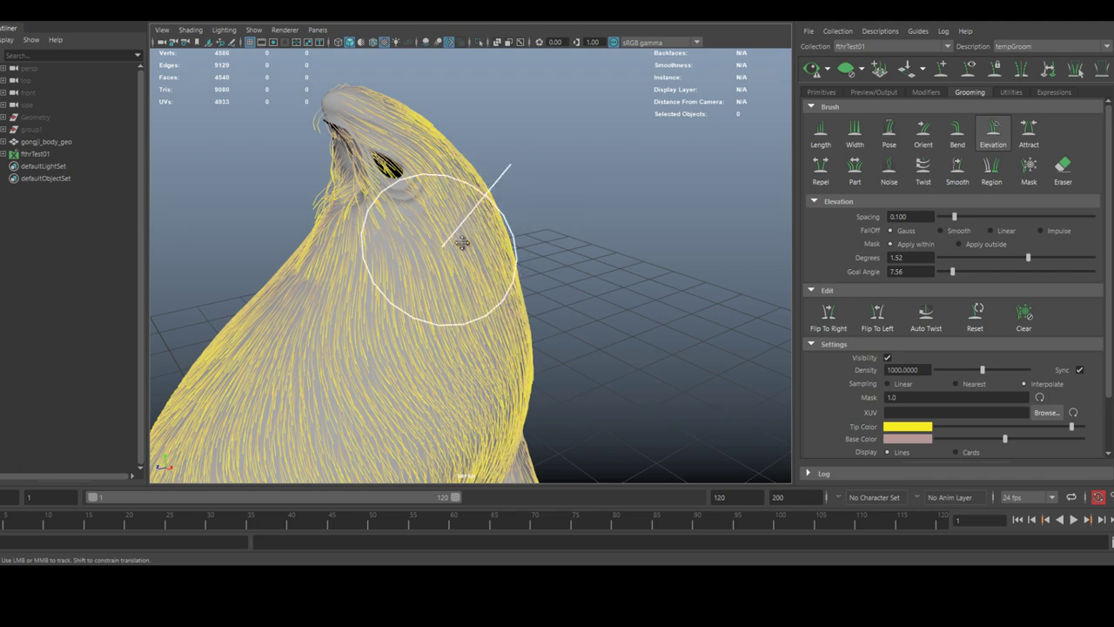
{"action": "middle_click_drag", "start_coordinate": [459, 238], "coordinate": [491, 209], "text": "alt"}
{"action": "mouse_move", "coordinate": [432, 228]}
{"action": "left_mouse_down", "text": "alt"}
{"action": "mouse_move", "coordinate": [491, 242]}
{"action": "mouse_move", "coordinate": [440, 246]}
{"action": "left_mouse_up", "text": "alt"}
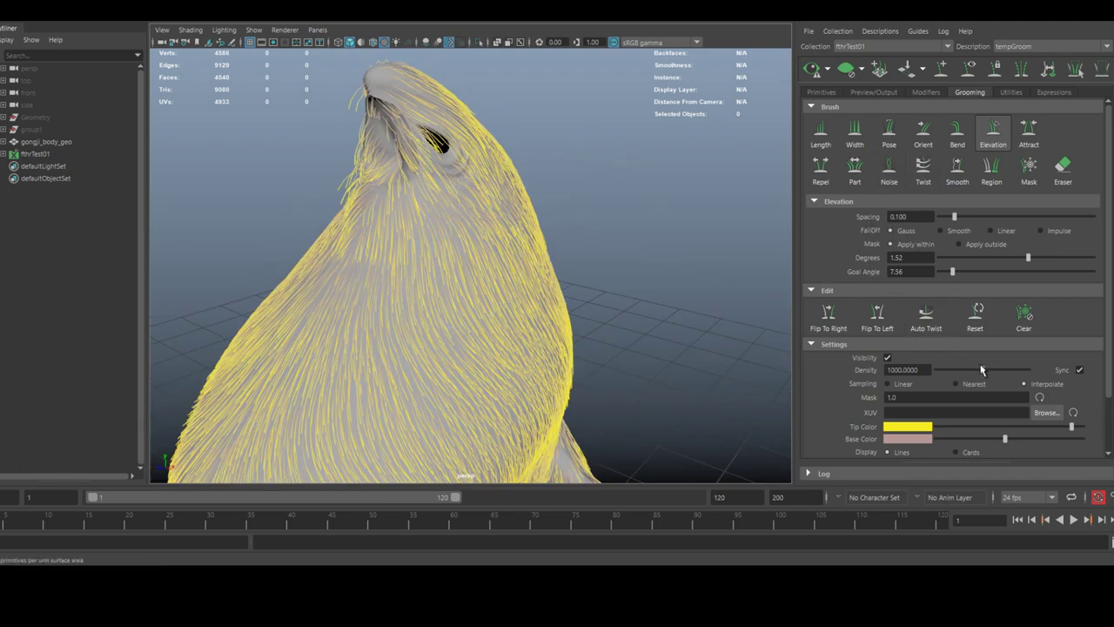
{"action": "left_click", "coordinate": [821, 137]}
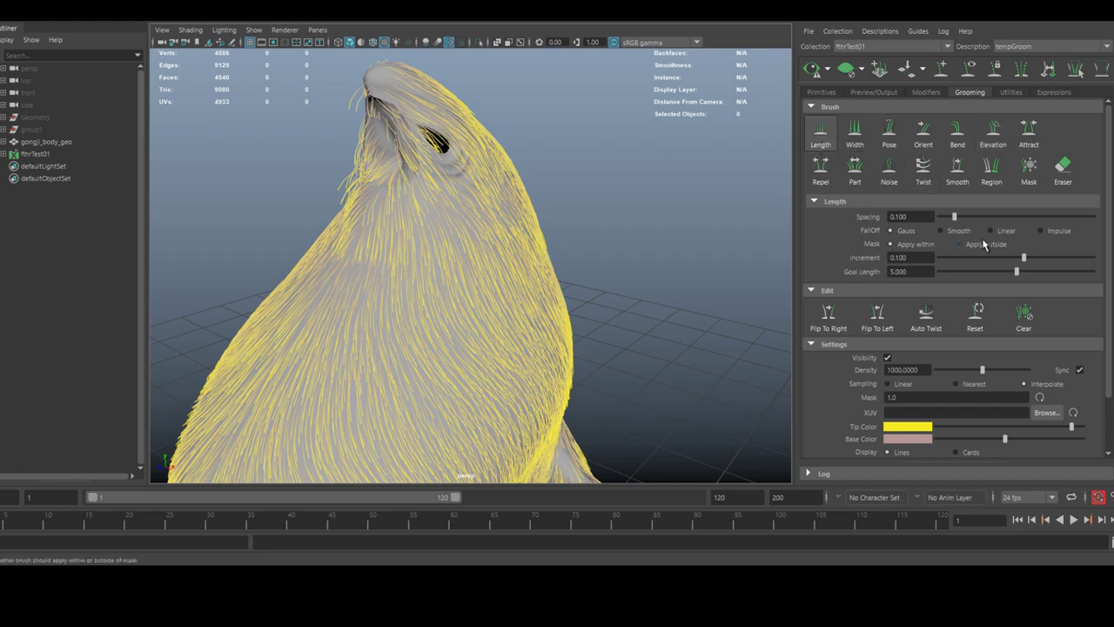
{"action": "left_click_drag", "start_coordinate": [990, 270], "coordinate": [999, 272]}
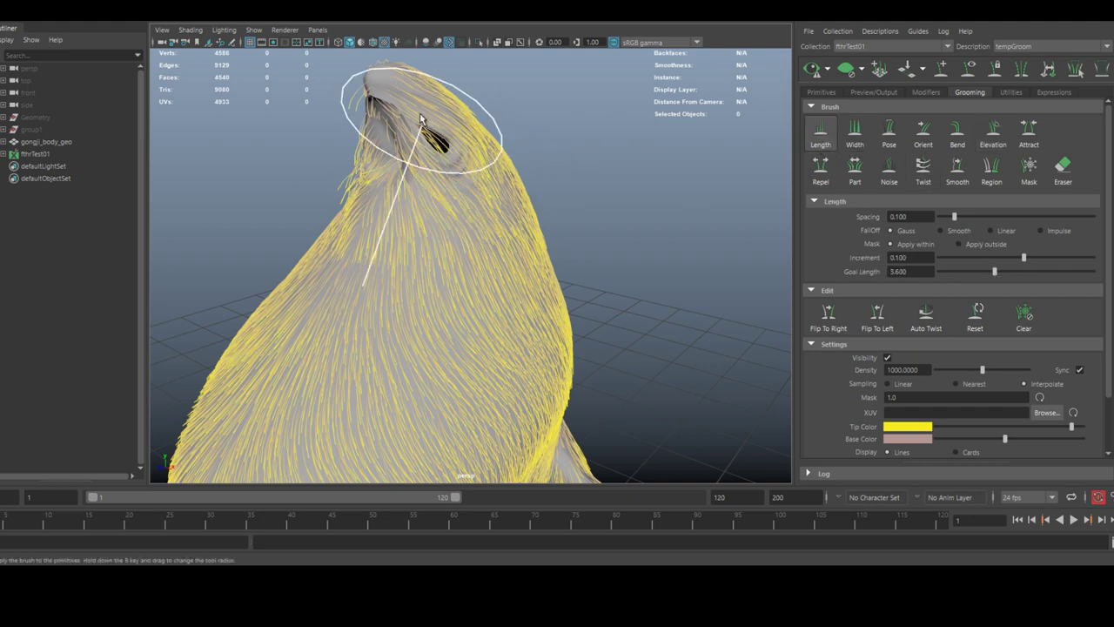
{"action": "key", "text": "ctrl+z"}
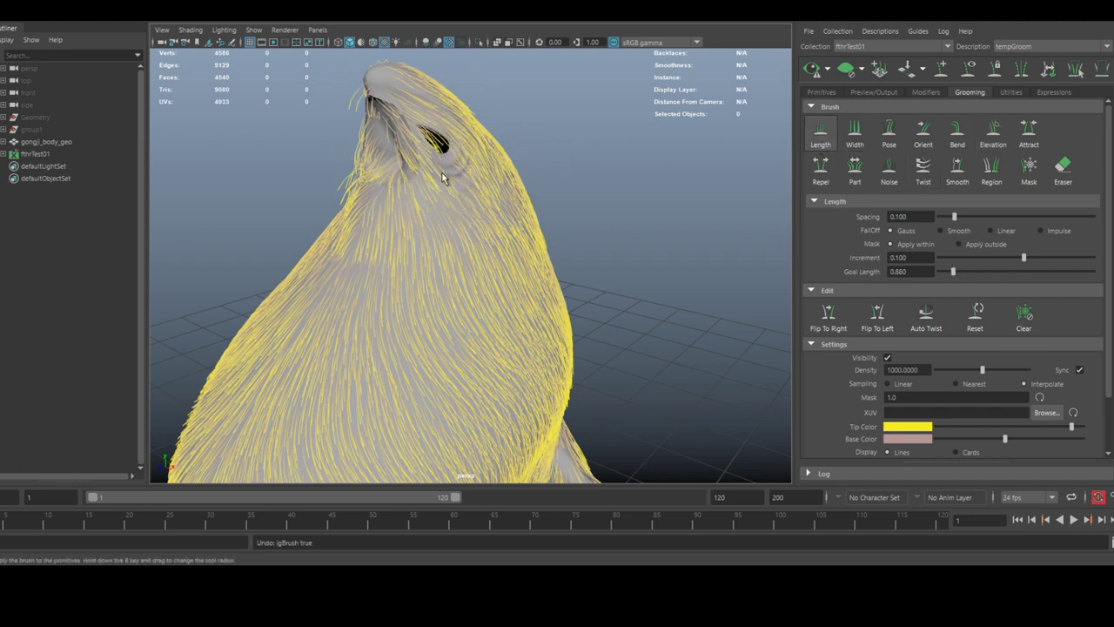
- Try shortening the head hairs with the Length brush at goal length 0.080 and increment -0.344, undoing the strokes
{"action": "mouse_move", "coordinate": [442, 177]}
{"action": "left_mouse_down"}
{"action": "mouse_move", "coordinate": [423, 136]}
{"action": "mouse_move", "coordinate": [470, 188]}
{"action": "left_mouse_up"}
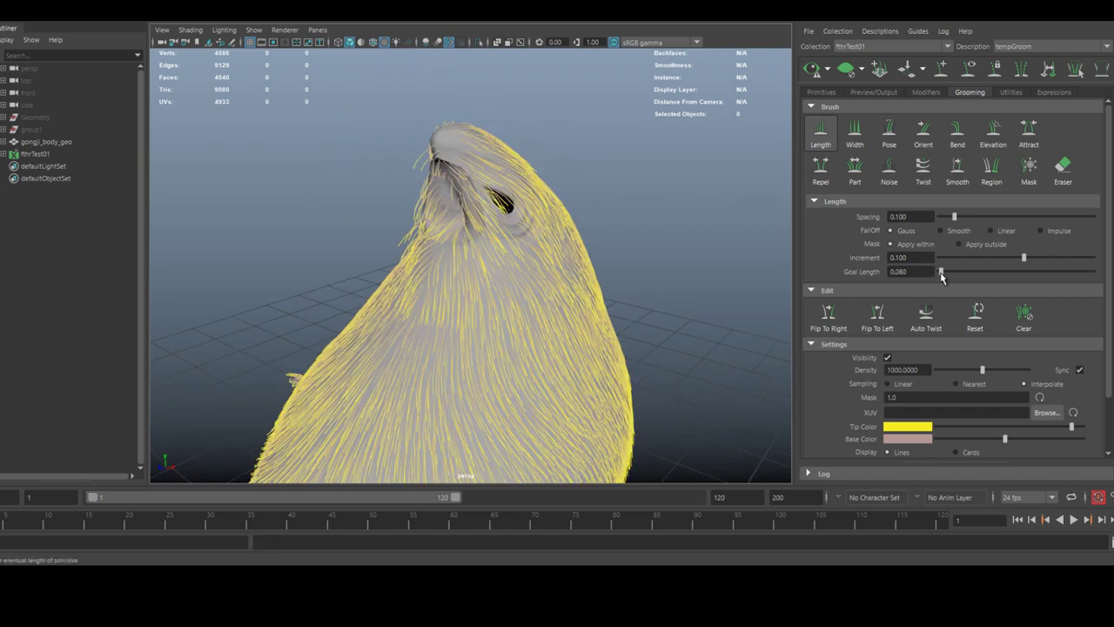
{"action": "left_click_drag", "start_coordinate": [458, 169], "coordinate": [528, 204]}
{"action": "key", "text": "ctrl+z"}
{"action": "mouse_move", "coordinate": [454, 215]}
{"action": "left_mouse_down"}
{"action": "mouse_move", "coordinate": [475, 175]}
{"action": "mouse_move", "coordinate": [528, 194]}
{"action": "left_mouse_up"}
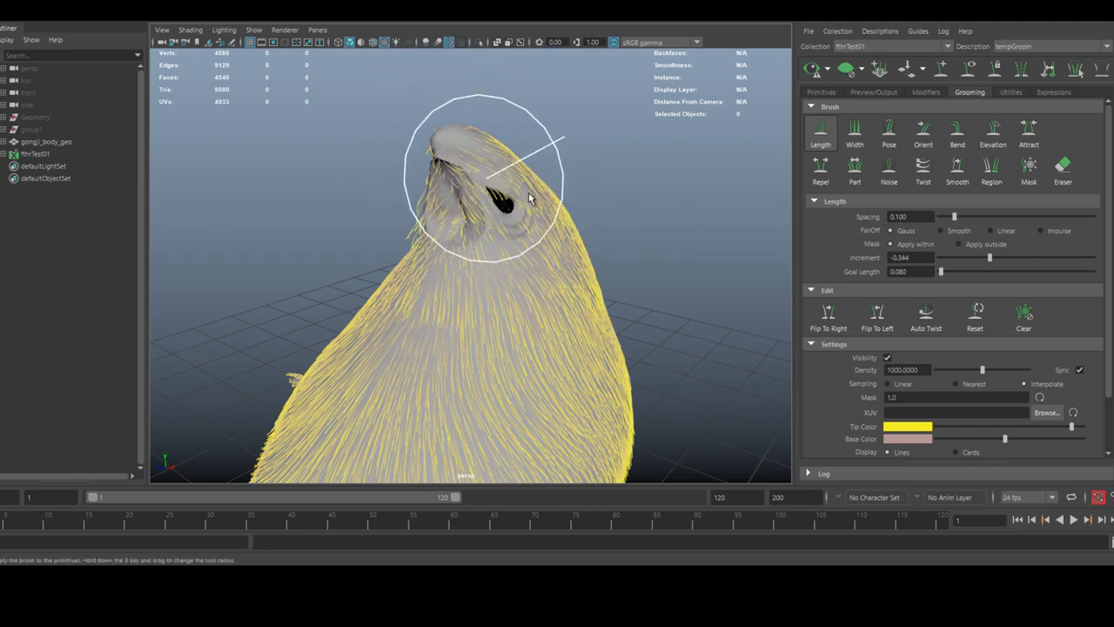
{"action": "key", "text": "ctrl+z"}
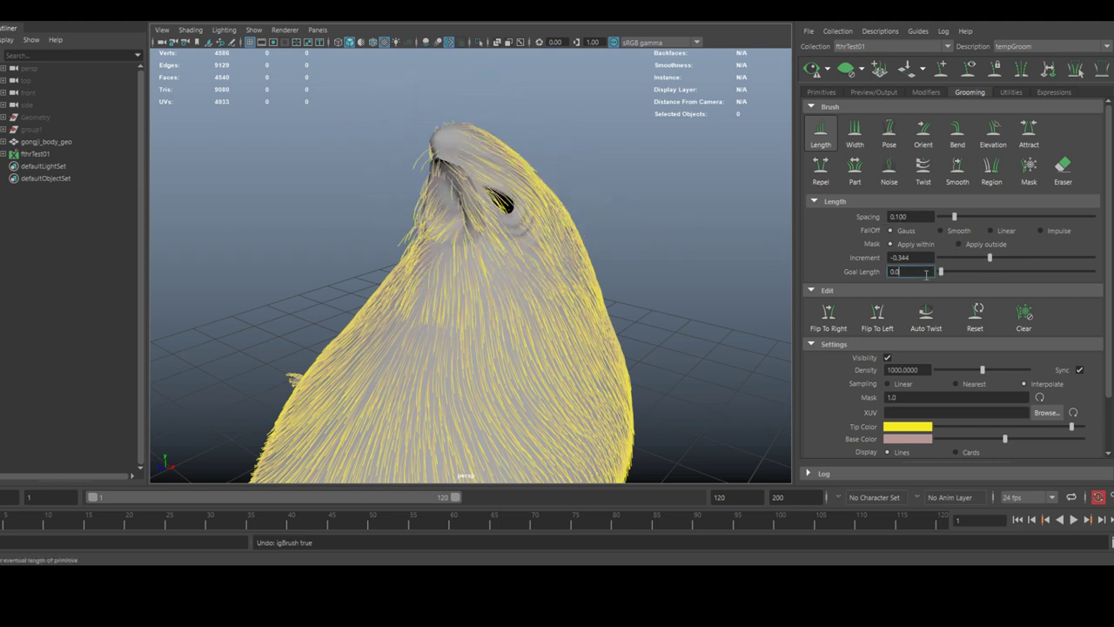
- Shorten the head hairs with the Length brush at goal length 0.120, and set the brush's increment to -0.010
{"action": "left_click_drag", "start_coordinate": [449, 155], "coordinate": [522, 224]}
{"action": "right_click_drag", "start_coordinate": [541, 224], "coordinate": [468, 227], "text": "alt"}
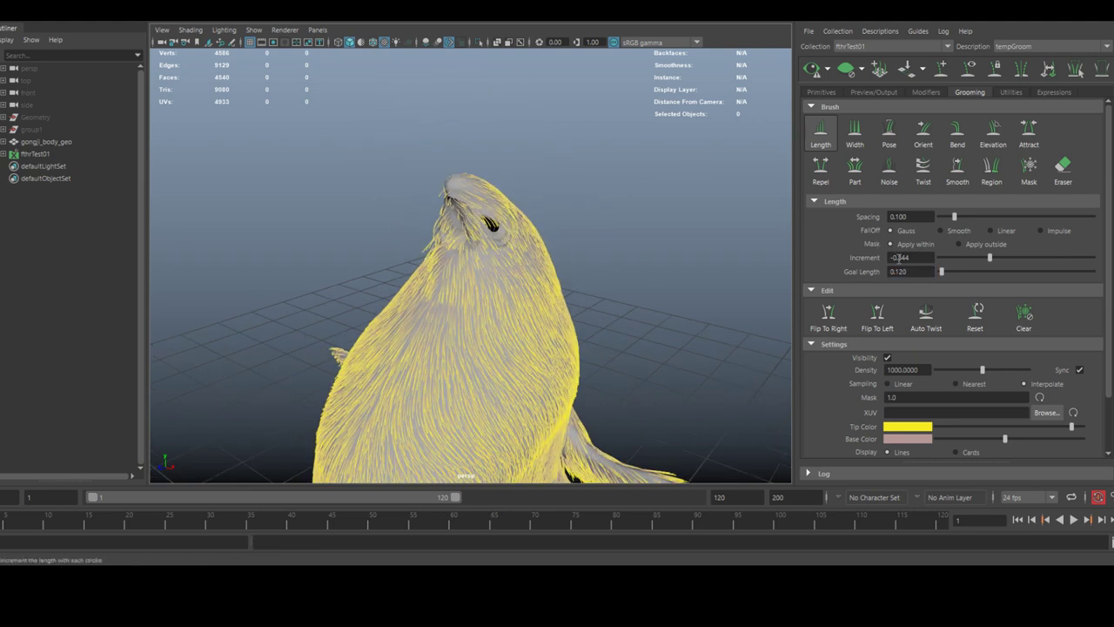
{"action": "right_click_drag", "start_coordinate": [478, 291], "coordinate": [497, 277], "text": "alt"}
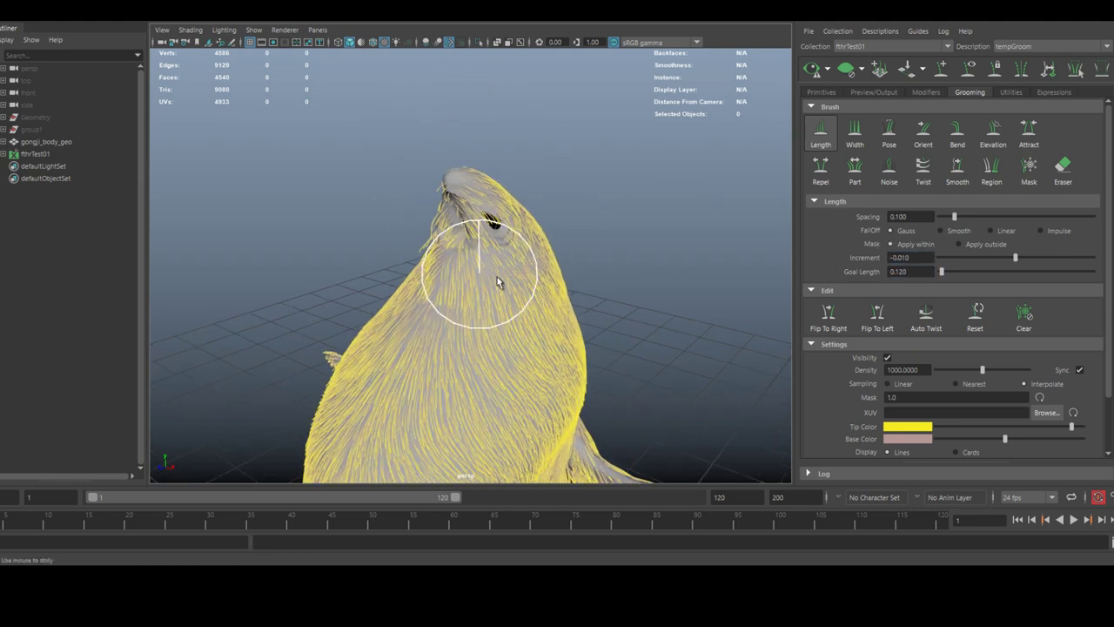
- Examine the hair length and direction on the head, body and wings from the front, side and back
{"action": "left_click_drag", "start_coordinate": [510, 261], "coordinate": [541, 261], "text": "alt"}
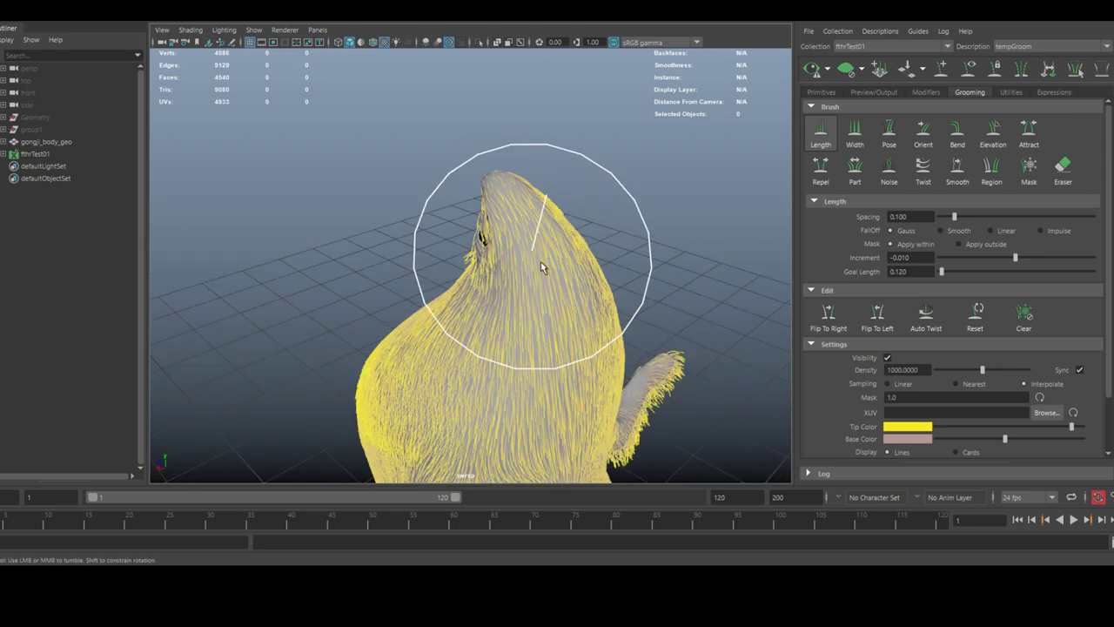
{"action": "left_click_drag", "start_coordinate": [651, 327], "coordinate": [641, 313], "text": "alt"}
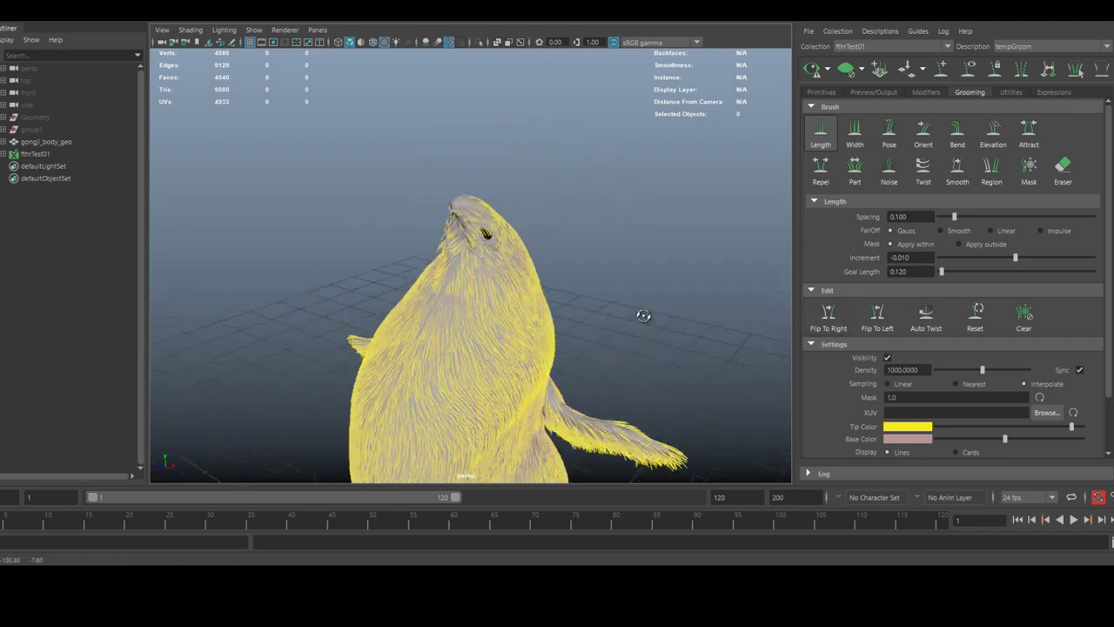
{"action": "middle_click_drag", "start_coordinate": [641, 313], "coordinate": [530, 294], "text": "alt"}
{"action": "mouse_move", "coordinate": [531, 294]}
{"action": "left_mouse_down", "text": "alt"}
{"action": "mouse_move", "coordinate": [589, 253]}
{"action": "mouse_move", "coordinate": [641, 340]}
{"action": "left_mouse_up", "text": "alt"}
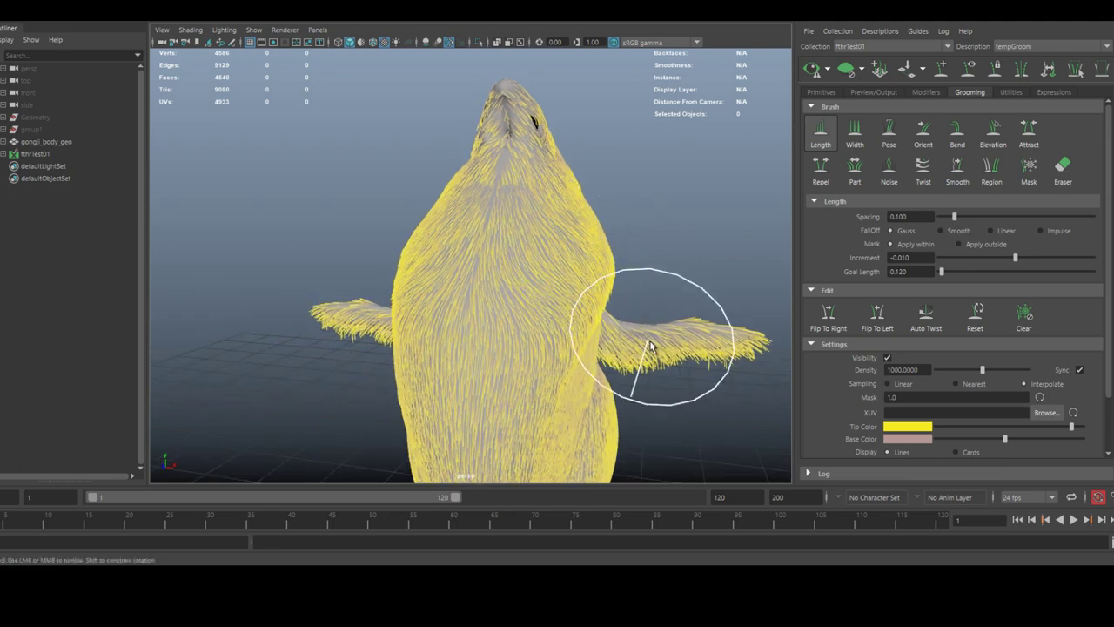
{"action": "left_click_drag", "start_coordinate": [726, 328], "coordinate": [450, 339], "text": "alt"}
{"action": "middle_click_drag", "start_coordinate": [450, 339], "coordinate": [610, 336], "text": "alt"}
{"action": "mouse_move", "coordinate": [609, 336]}
{"action": "left_mouse_down", "text": "alt"}
{"action": "mouse_move", "coordinate": [502, 347]}
{"action": "mouse_move", "coordinate": [442, 317]}
{"action": "left_mouse_up", "text": "alt"}
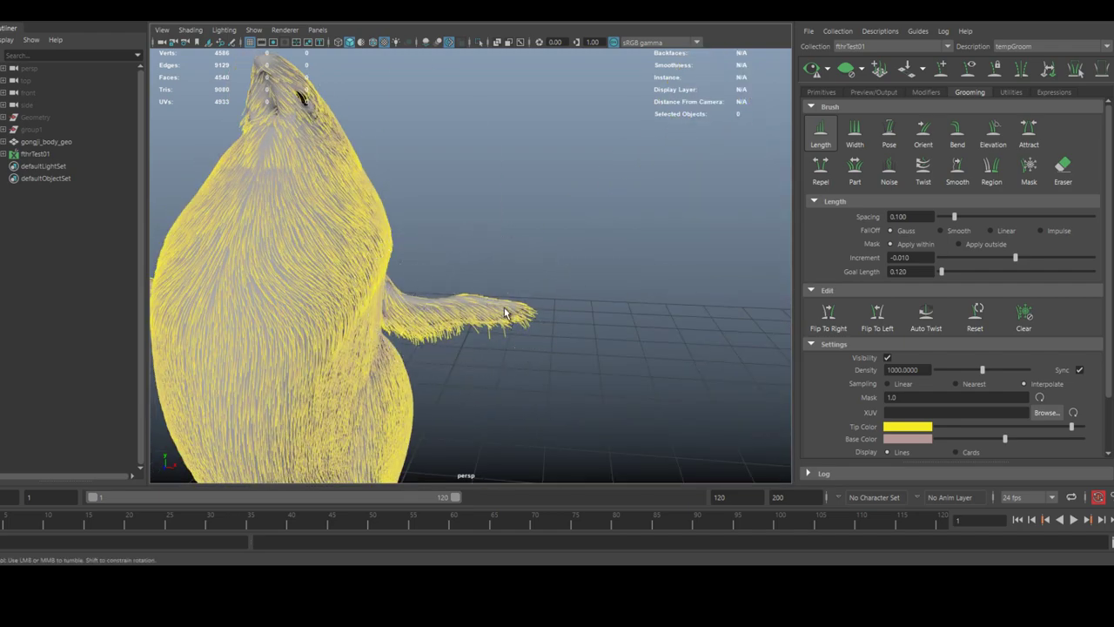
{"action": "mouse_move", "coordinate": [468, 307]}
{"action": "right_mouse_down", "text": "alt"}
{"action": "mouse_move", "coordinate": [508, 336]}
{"action": "mouse_move", "coordinate": [501, 348]}
{"action": "right_mouse_up", "text": "alt"}
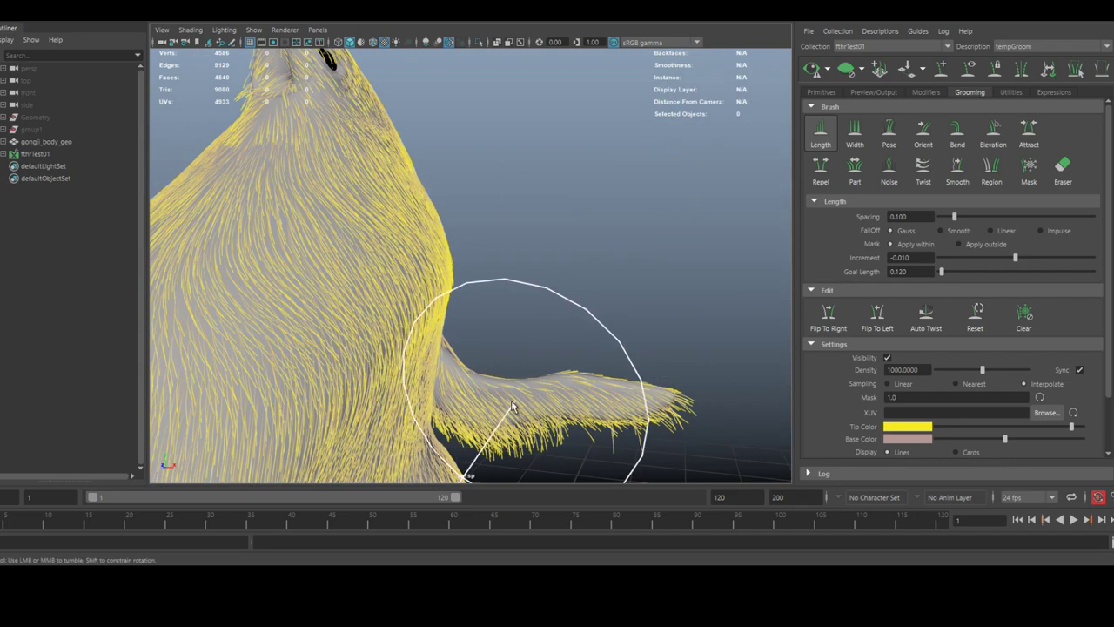
{"action": "left_click_drag", "start_coordinate": [514, 390], "coordinate": [430, 415], "text": "alt"}
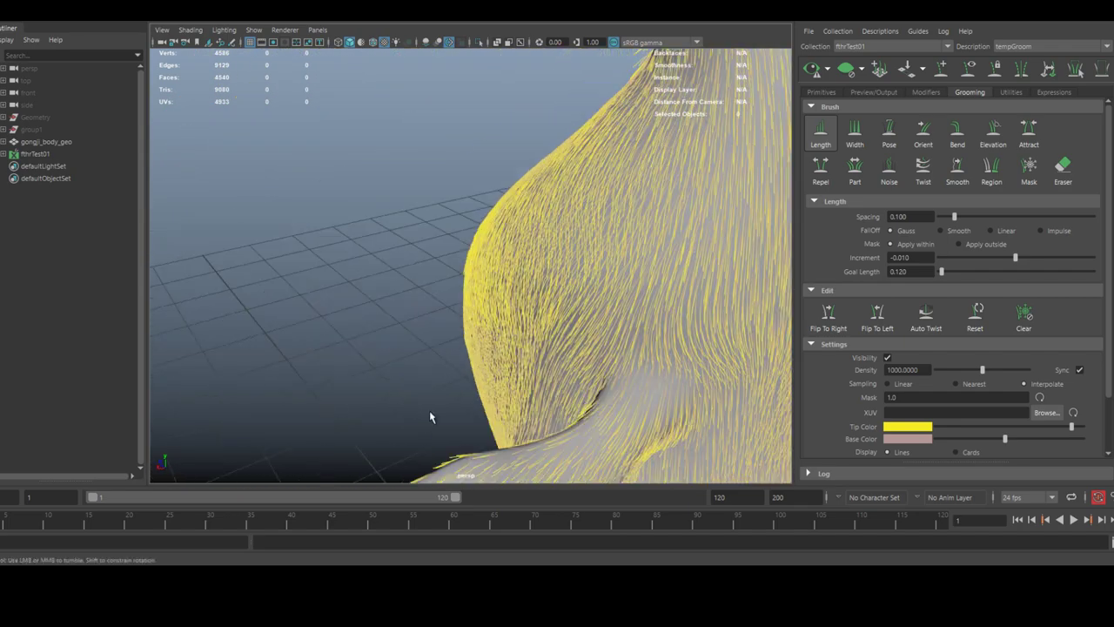
{"action": "middle_click_drag", "start_coordinate": [430, 415], "coordinate": [401, 346], "text": "alt"}
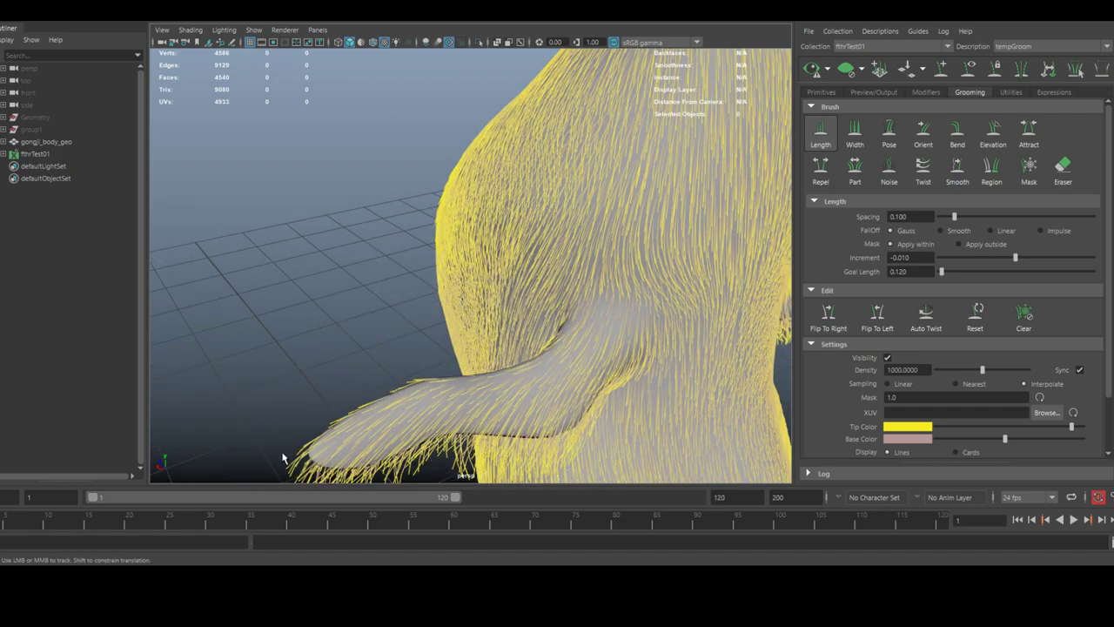
{"action": "left_click_drag", "start_coordinate": [392, 398], "coordinate": [467, 429], "text": "alt"}
{"action": "left_click_drag", "start_coordinate": [661, 388], "coordinate": [490, 388], "text": "alt"}
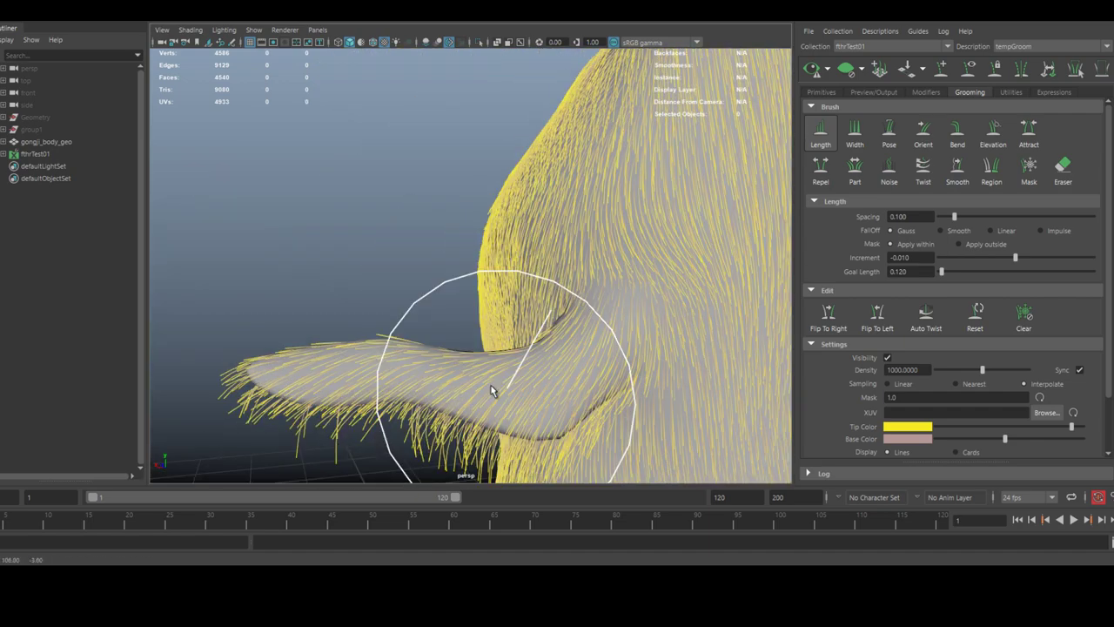
{"action": "middle_click_drag", "start_coordinate": [490, 389], "coordinate": [522, 388], "text": "alt"}
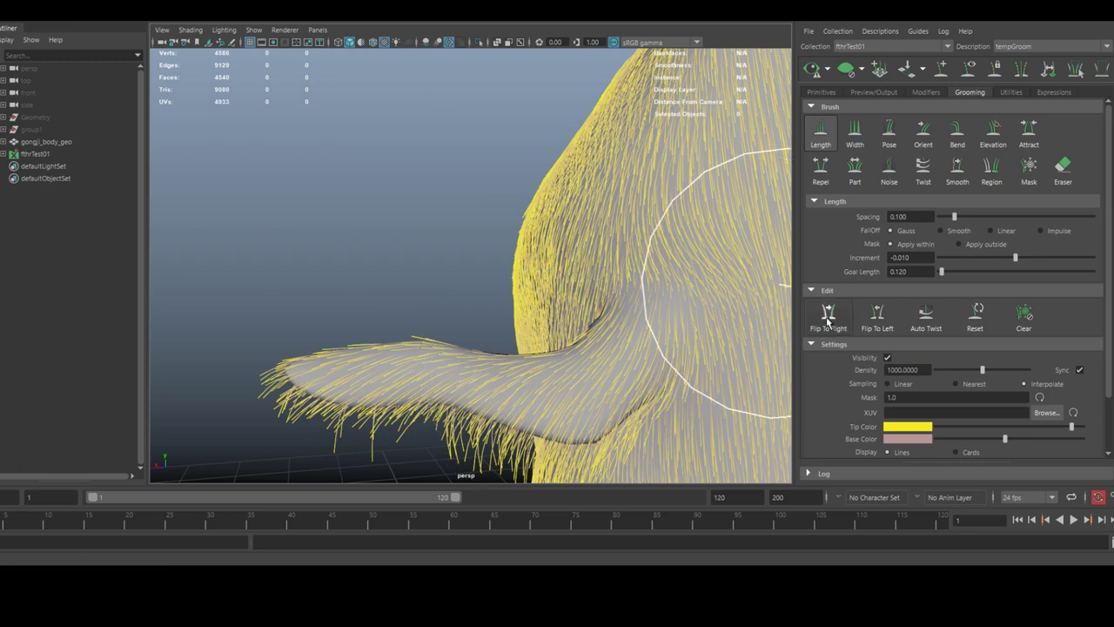
- Try lengthening the hairs around the wing base with the Length brush at goal length 1.000 and a positive increment, and undo the stroke
{"action": "right_click_drag", "start_coordinate": [646, 321], "coordinate": [551, 305], "text": "alt"}
{"action": "left_click_drag", "start_coordinate": [551, 305], "coordinate": [645, 309], "text": "alt"}
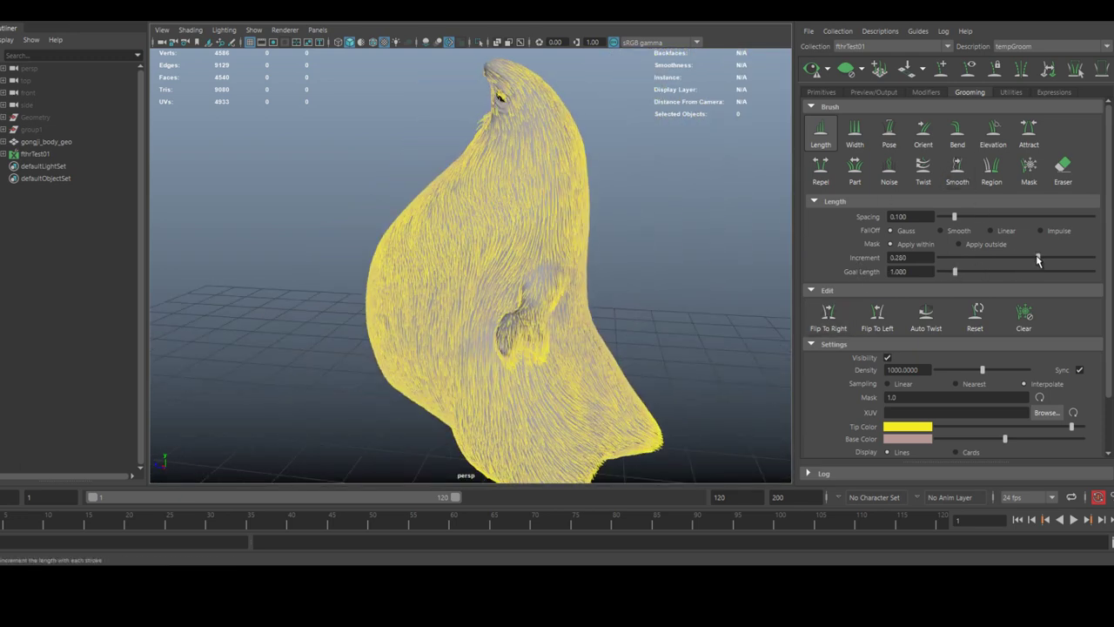
{"action": "right_click_drag", "start_coordinate": [521, 286], "coordinate": [599, 289], "text": "alt"}
{"action": "left_click_drag", "start_coordinate": [531, 292], "coordinate": [592, 273]}
{"action": "key", "text": "ctrl+z"}
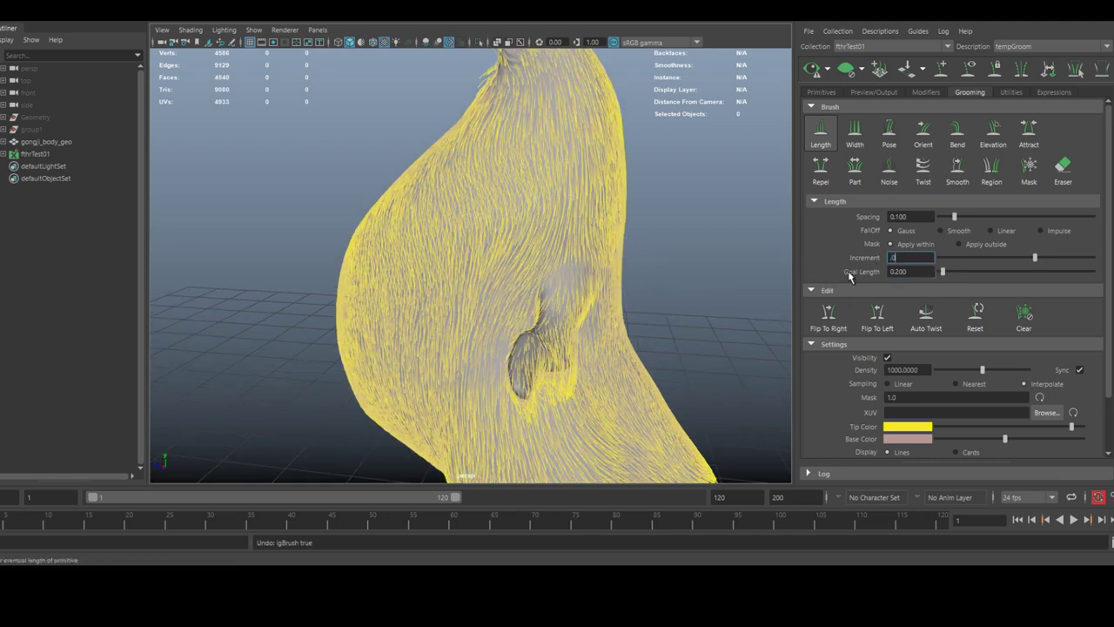
- Lengthen the hairs over the body, wings and legs with the Length brush at increment 0.020 and goal length 0.500
{"action": "left_click_drag", "start_coordinate": [552, 259], "coordinate": [451, 344], "text": "alt"}
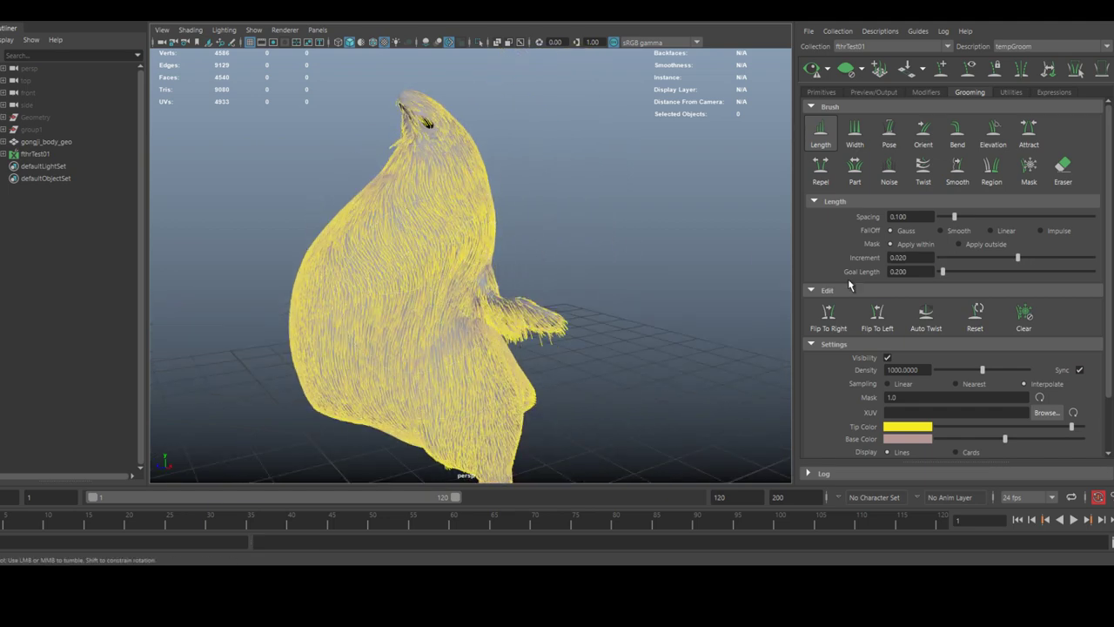
{"action": "key", "text": "Return"}
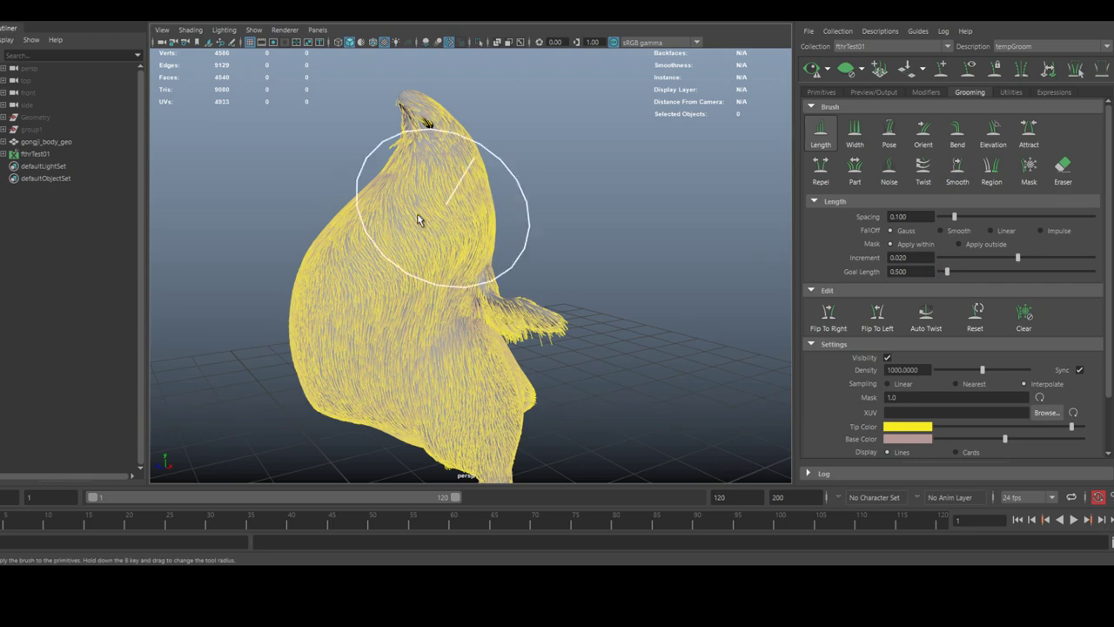
{"action": "left_click_drag", "start_coordinate": [351, 271], "coordinate": [377, 221], "text": "alt"}
{"action": "middle_click_drag", "start_coordinate": [397, 214], "coordinate": [447, 124], "text": "alt"}
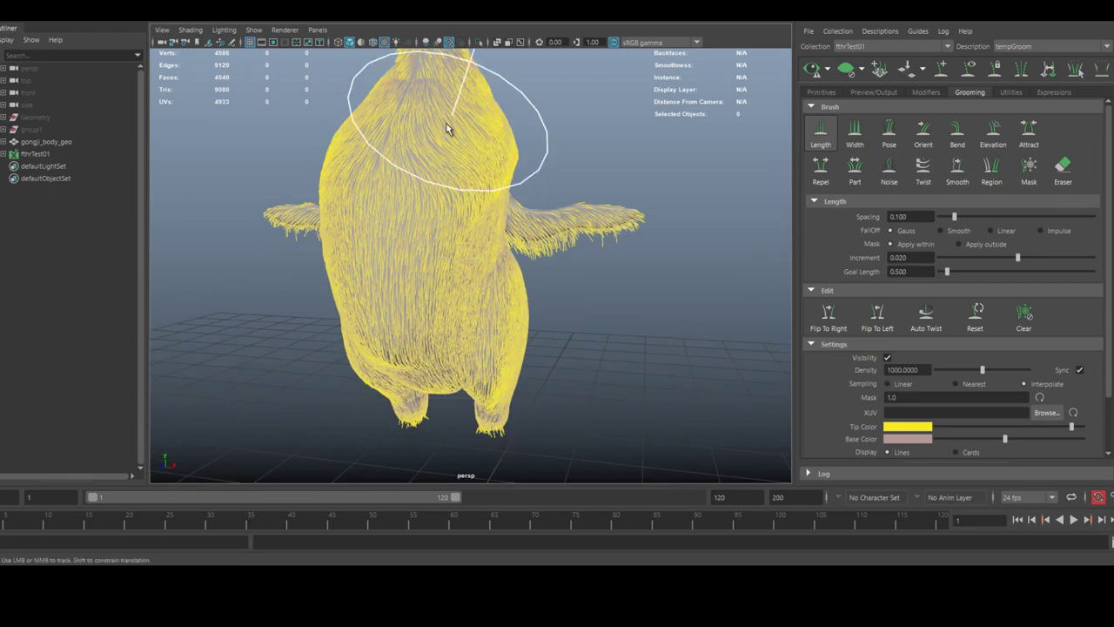
{"action": "left_click_drag", "start_coordinate": [447, 124], "coordinate": [492, 170], "text": "alt"}
{"action": "middle_click_drag", "start_coordinate": [492, 169], "coordinate": [474, 300], "text": "alt"}
{"action": "right_click_drag", "start_coordinate": [475, 299], "coordinate": [511, 265], "text": "alt"}
{"action": "left_click_drag", "start_coordinate": [511, 265], "coordinate": [465, 318], "text": "alt"}
{"action": "middle_click_drag", "start_coordinate": [560, 319], "coordinate": [671, 267], "text": "alt"}
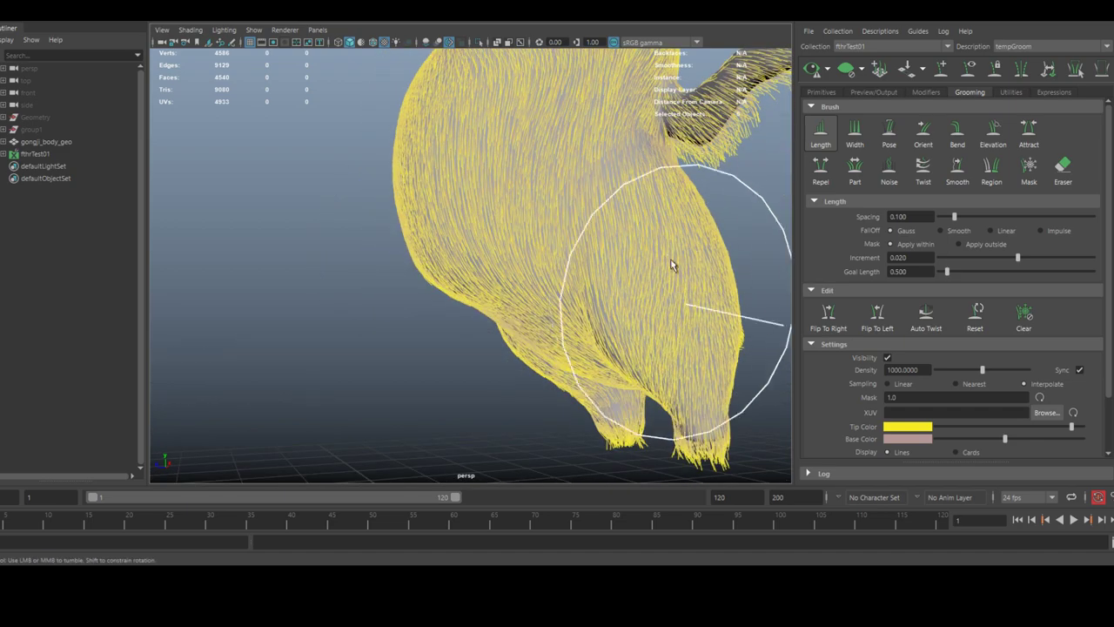
{"action": "middle_click_drag", "start_coordinate": [679, 313], "coordinate": [592, 279], "text": "alt"}
{"action": "mouse_move", "coordinate": [592, 278]}
{"action": "left_mouse_down", "text": "alt"}
{"action": "mouse_move", "coordinate": [465, 276]}
{"action": "mouse_move", "coordinate": [430, 343]}
{"action": "mouse_move", "coordinate": [694, 241]}
{"action": "mouse_move", "coordinate": [609, 290]}
{"action": "mouse_move", "coordinate": [531, 179]}
{"action": "left_mouse_up", "text": "alt"}
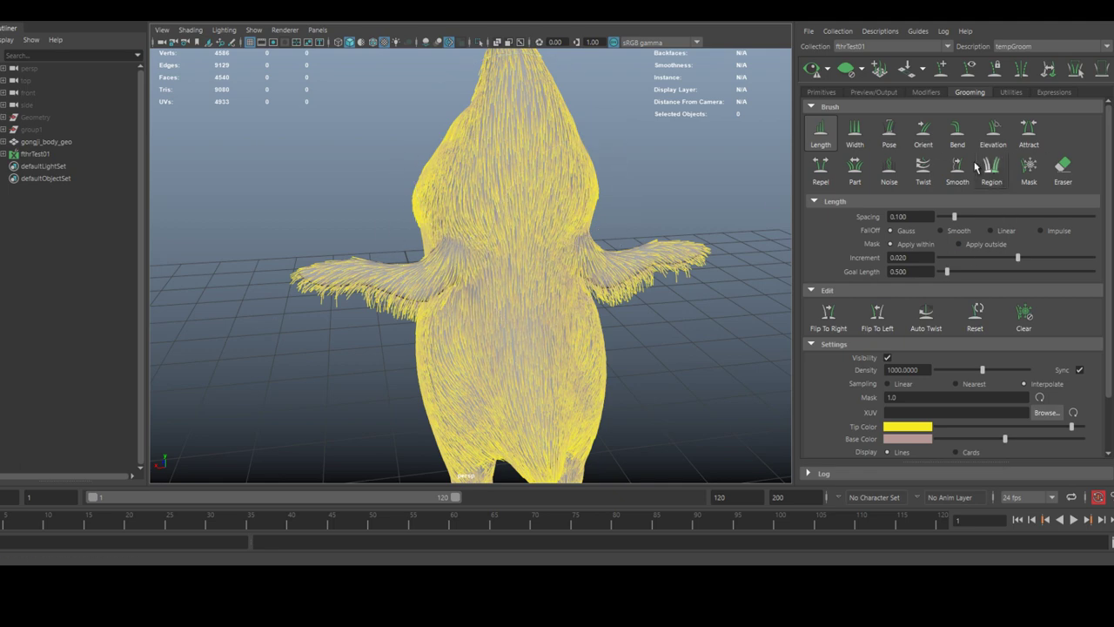
- Work the wing-base hairs with the Bend brush at magnitude 0.800, and flip the groom to the right side
{"action": "left_click_drag", "start_coordinate": [531, 231], "coordinate": [566, 233], "text": "alt"}
{"action": "right_click_drag", "start_coordinate": [565, 233], "coordinate": [654, 241], "text": "alt"}
{"action": "middle_click_drag", "start_coordinate": [654, 241], "coordinate": [670, 279], "text": "alt"}
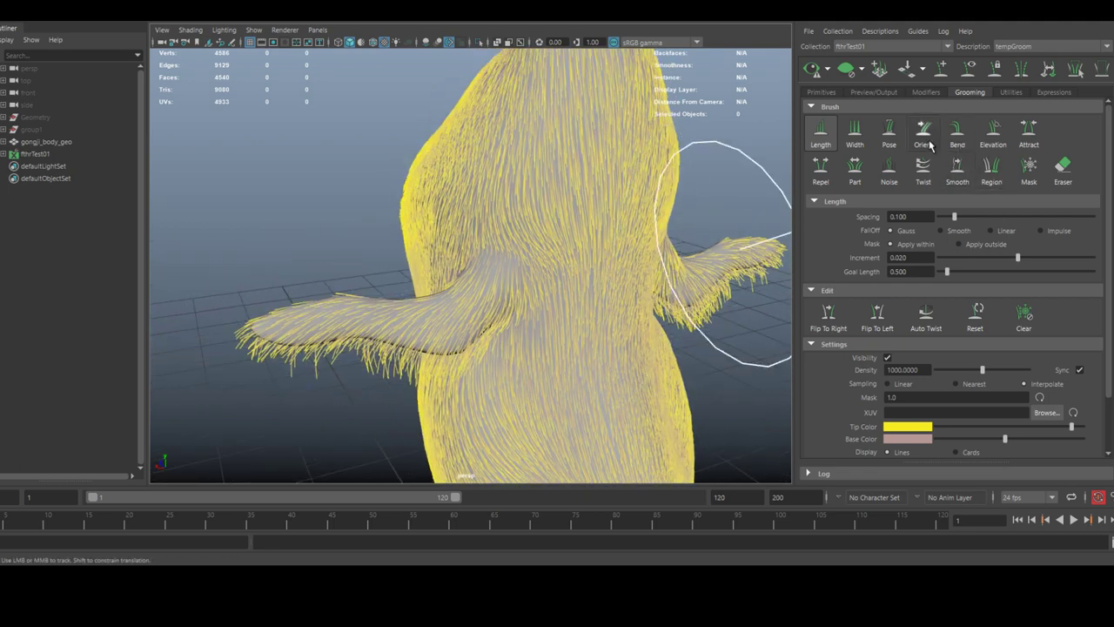
{"action": "left_click", "coordinate": [955, 135]}
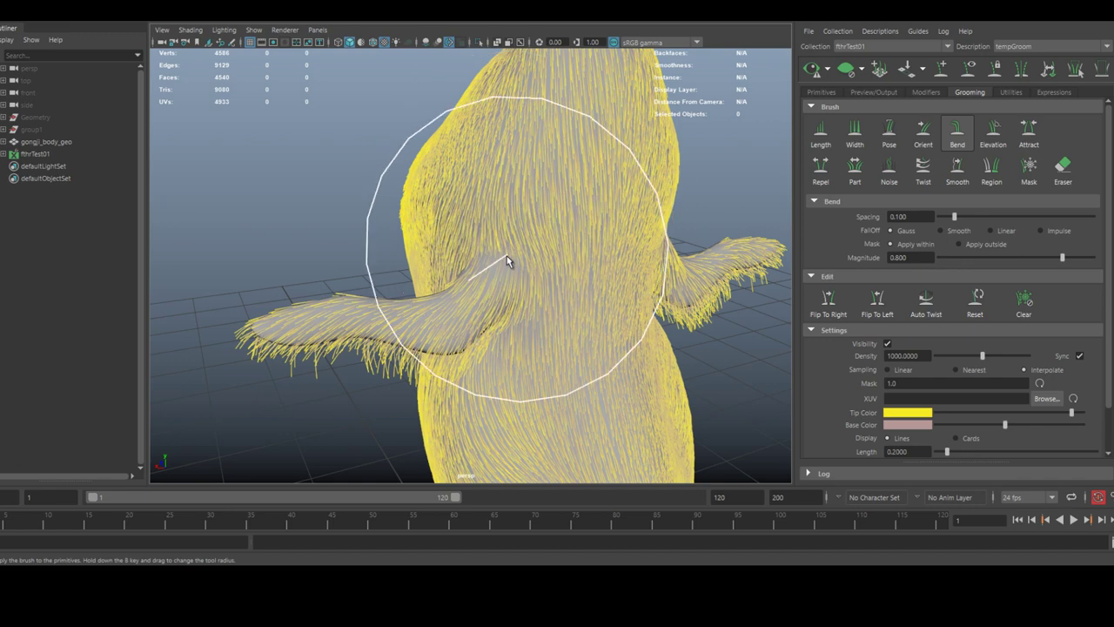
{"action": "left_click", "coordinate": [819, 306]}
{"action": "right_click_drag", "start_coordinate": [661, 269], "coordinate": [501, 256], "text": "alt"}
{"action": "left_click_drag", "start_coordinate": [500, 257], "coordinate": [694, 261], "text": "alt"}
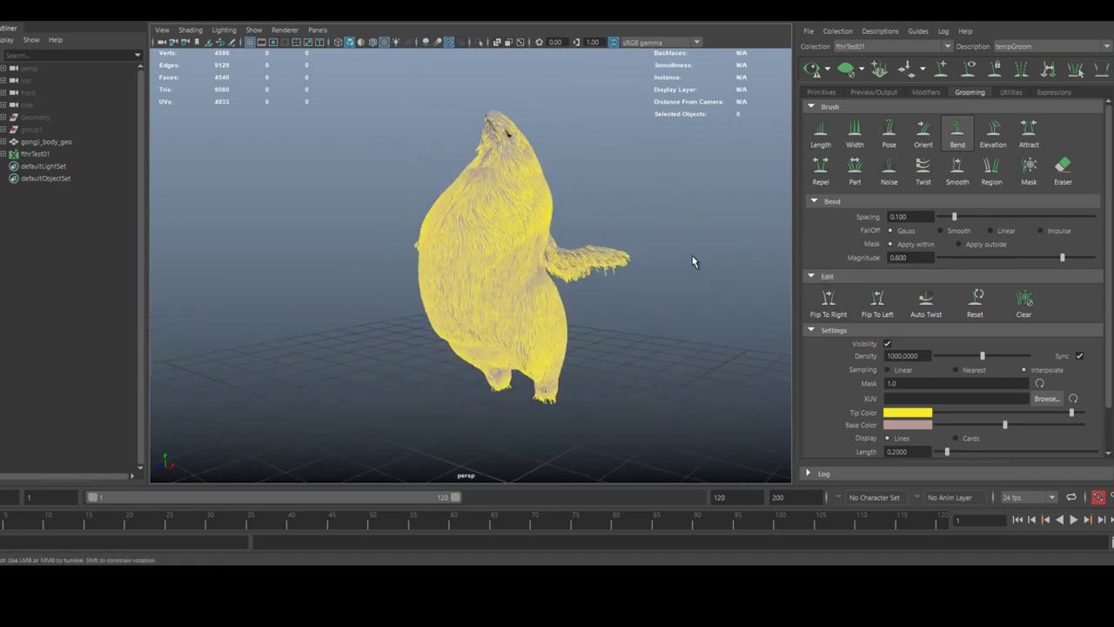
{"action": "key", "text": "q"}
- Bend the head hairs around the eye with a smaller Bend brush at magnitude 0.800
{"action": "middle_click_drag", "start_coordinate": [567, 165], "coordinate": [584, 262], "text": "alt"}
{"action": "right_click_drag", "start_coordinate": [584, 261], "coordinate": [731, 280], "text": "alt"}
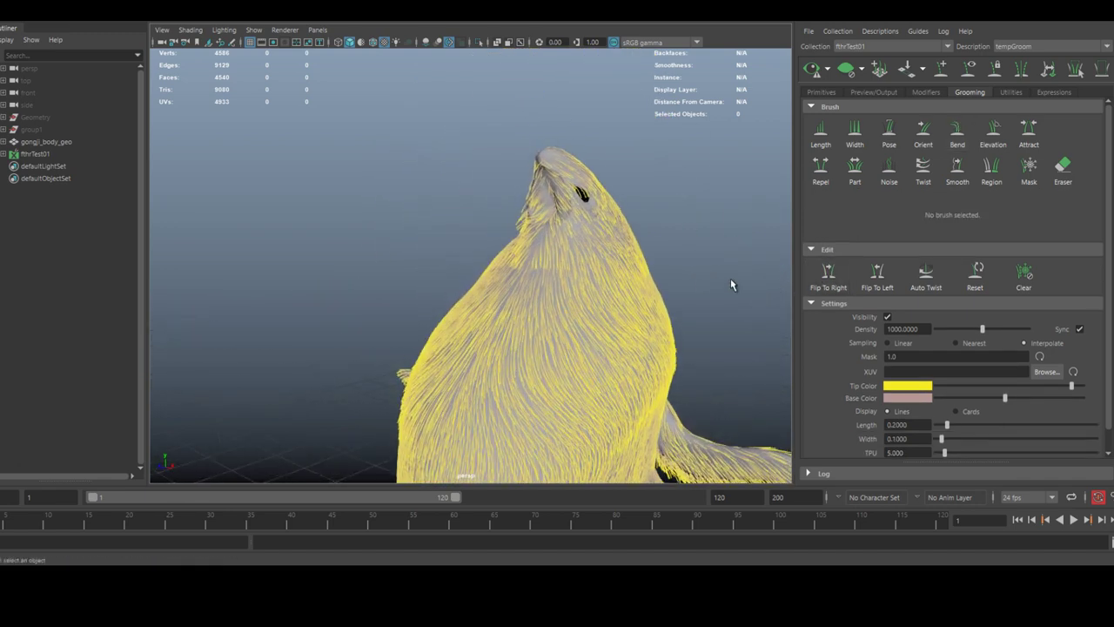
{"action": "middle_click_drag", "start_coordinate": [730, 280], "coordinate": [683, 308], "text": "alt"}
{"action": "right_click_drag", "start_coordinate": [684, 308], "coordinate": [762, 300], "text": "alt"}
{"action": "left_click", "coordinate": [952, 138]}
{"action": "left_click_drag", "start_coordinate": [522, 152], "coordinate": [542, 169], "text": "alt"}
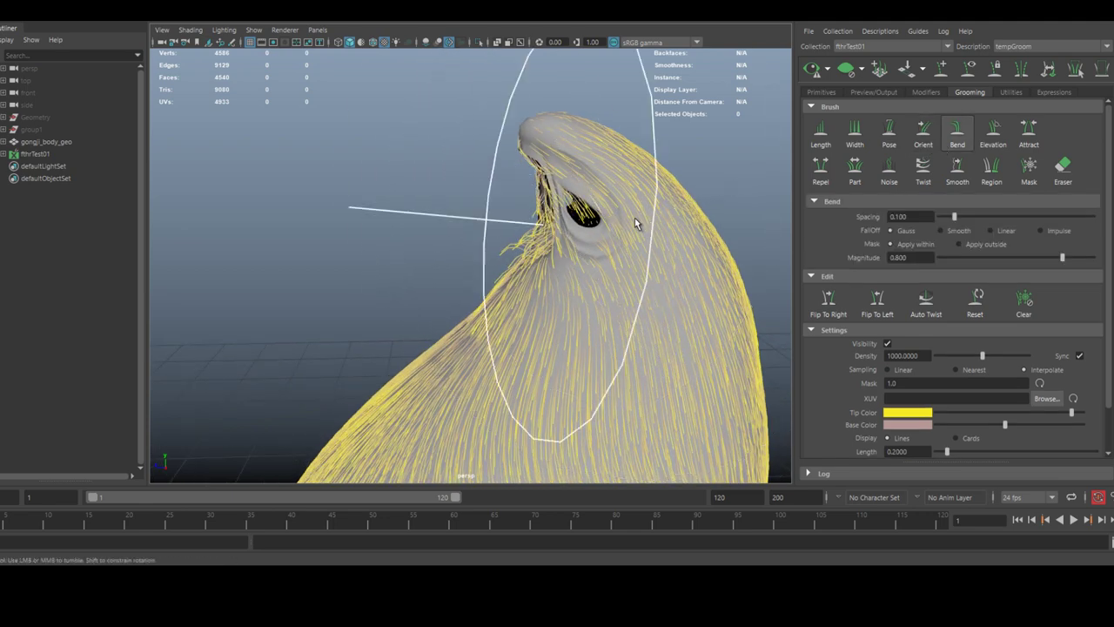
{"action": "left_click_drag", "start_coordinate": [620, 200], "coordinate": [402, 189]}
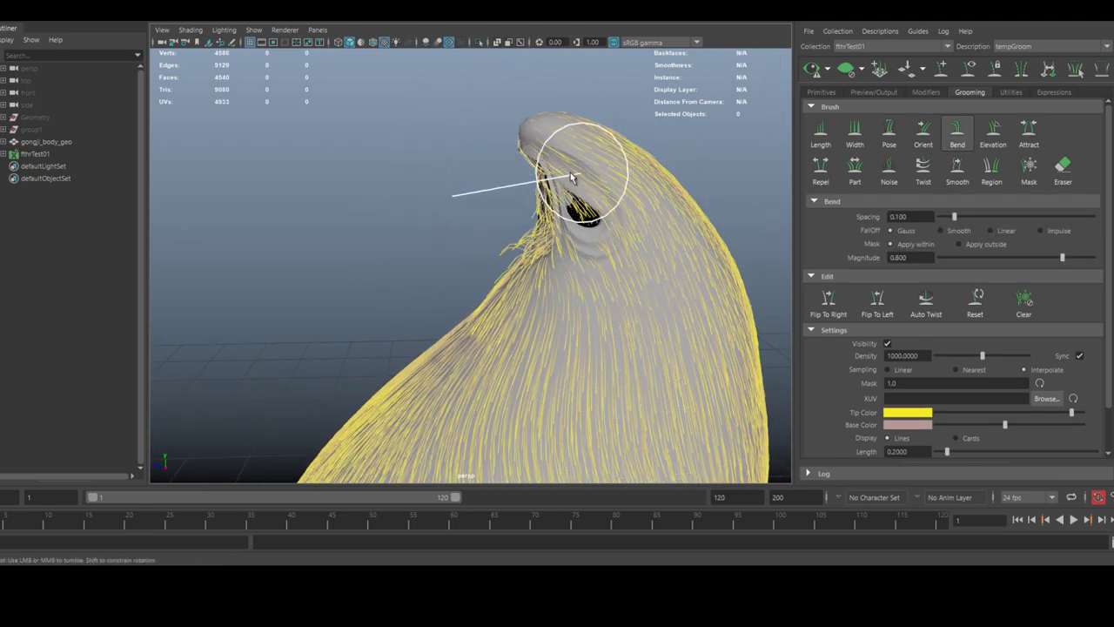
{"action": "left_click_drag", "start_coordinate": [577, 151], "coordinate": [590, 149], "text": "alt"}
- Comb the hairs below and behind the eye with the Orient brush at magnitude 0.800
{"action": "left_click", "coordinate": [889, 133]}
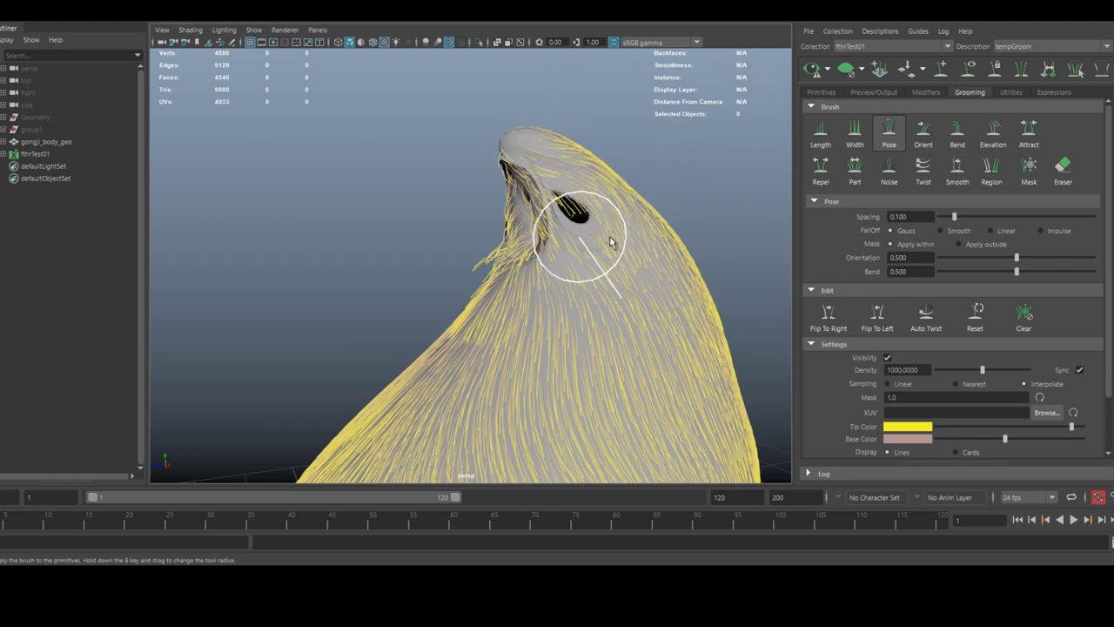
{"action": "left_click", "coordinate": [923, 132]}
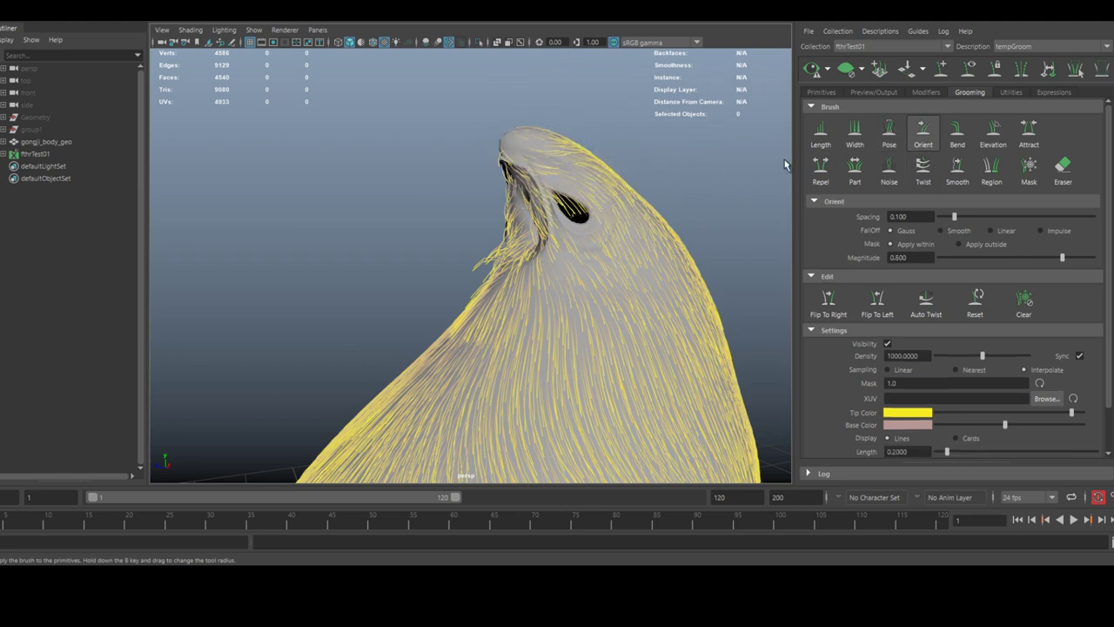
{"action": "left_click_drag", "start_coordinate": [565, 250], "coordinate": [638, 211]}
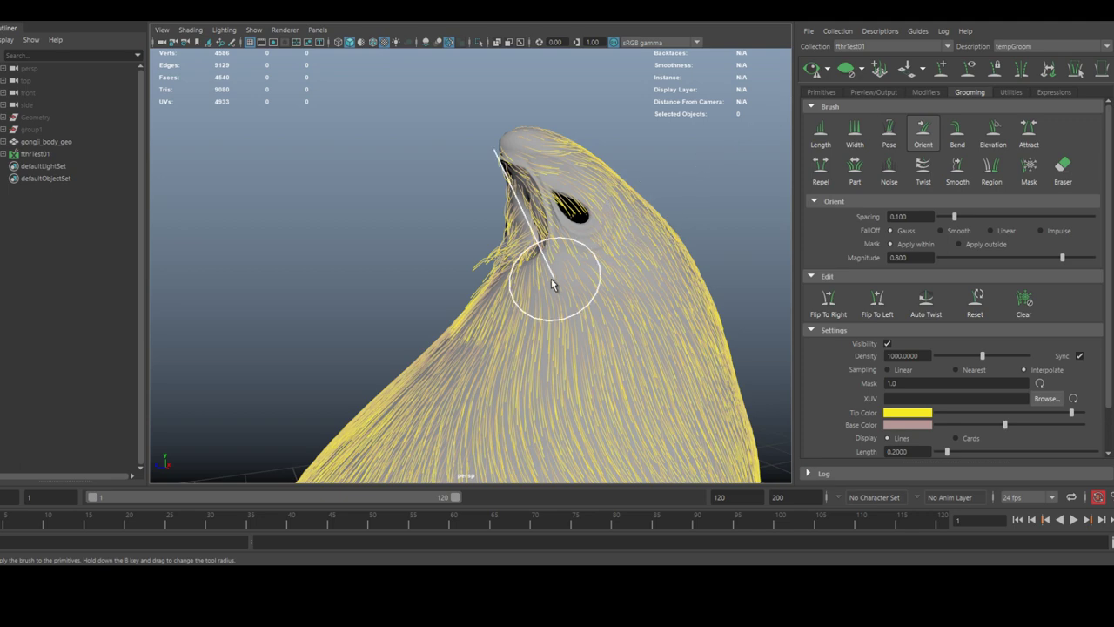
{"action": "left_click_drag", "start_coordinate": [551, 279], "coordinate": [463, 229], "text": "alt"}
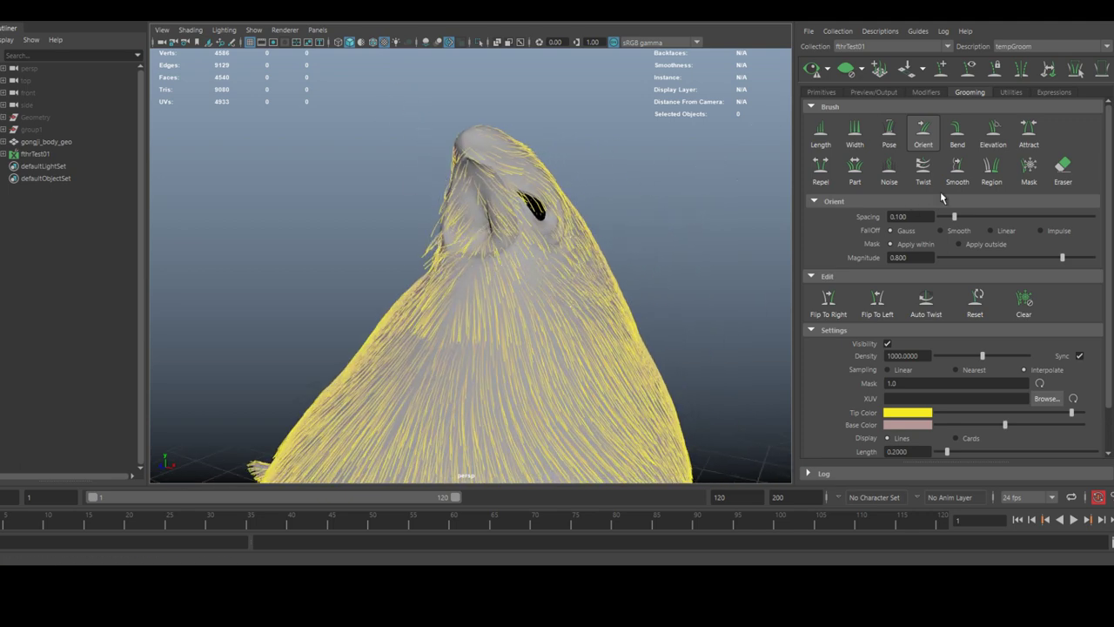
- Adjust the hair length around the beak with the Length brush, ending with increment 0.160 and goal length 0.100
{"action": "left_click", "coordinate": [821, 135]}
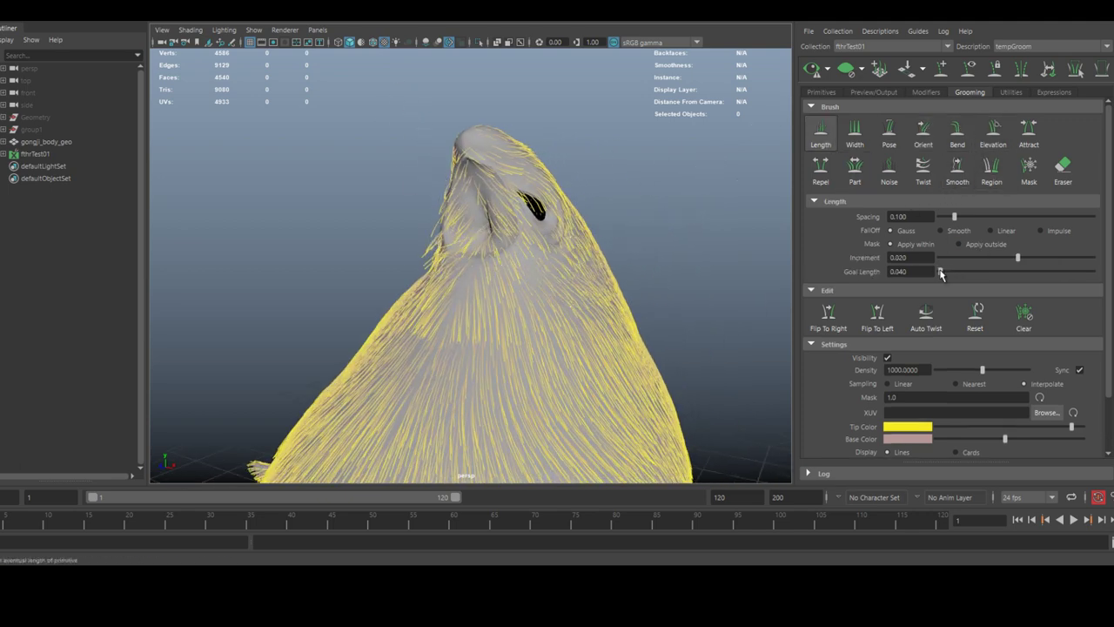
{"action": "left_click_drag", "start_coordinate": [481, 176], "coordinate": [561, 207], "text": "alt"}
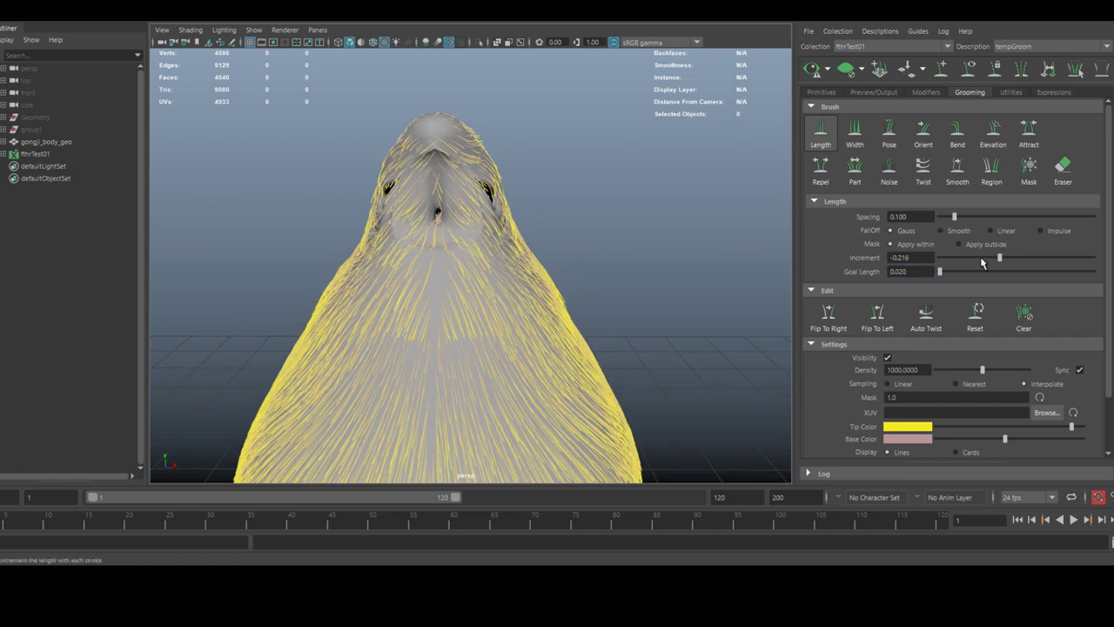
{"action": "mouse_move", "coordinate": [430, 212]}
{"action": "left_mouse_down", "text": "alt"}
{"action": "mouse_move", "coordinate": [521, 253]}
{"action": "mouse_move", "coordinate": [514, 128]}
{"action": "left_mouse_up", "text": "alt"}
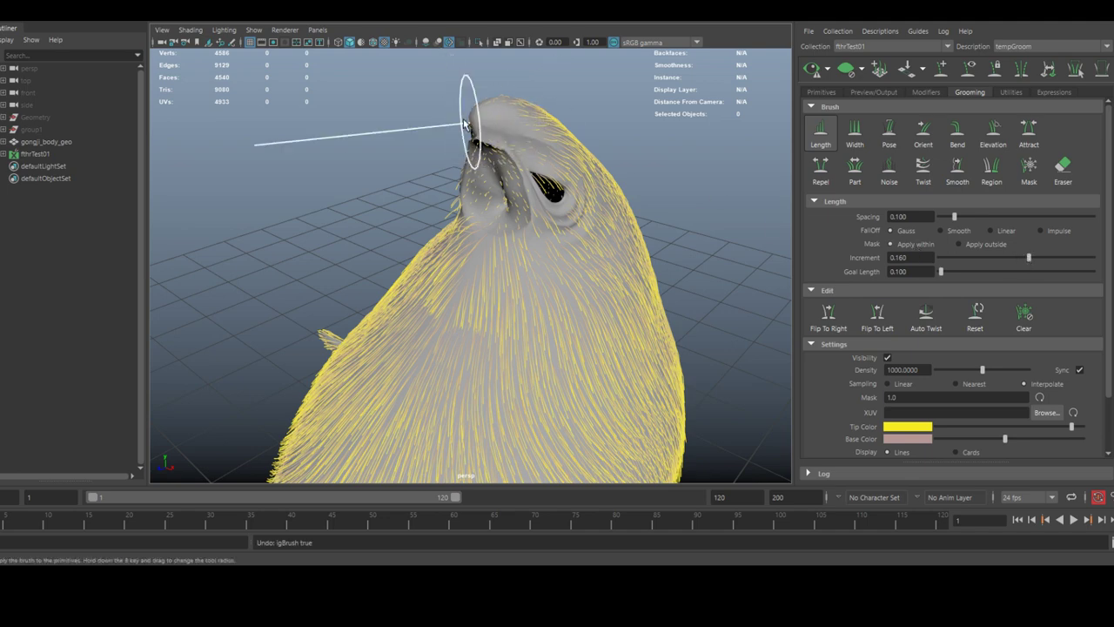
{"action": "left_click_drag", "start_coordinate": [490, 104], "coordinate": [546, 228], "text": "alt"}
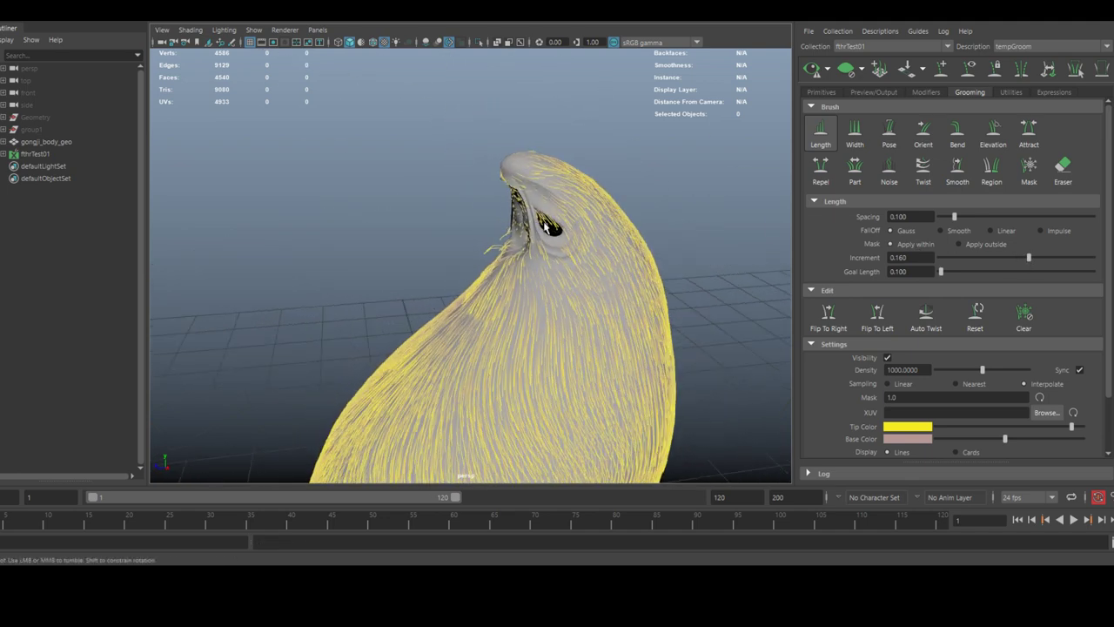
- Refine the hairs around the eye and cheek with the Orient and Bend brushes at magnitude 0.800
{"action": "left_click", "coordinate": [923, 132]}
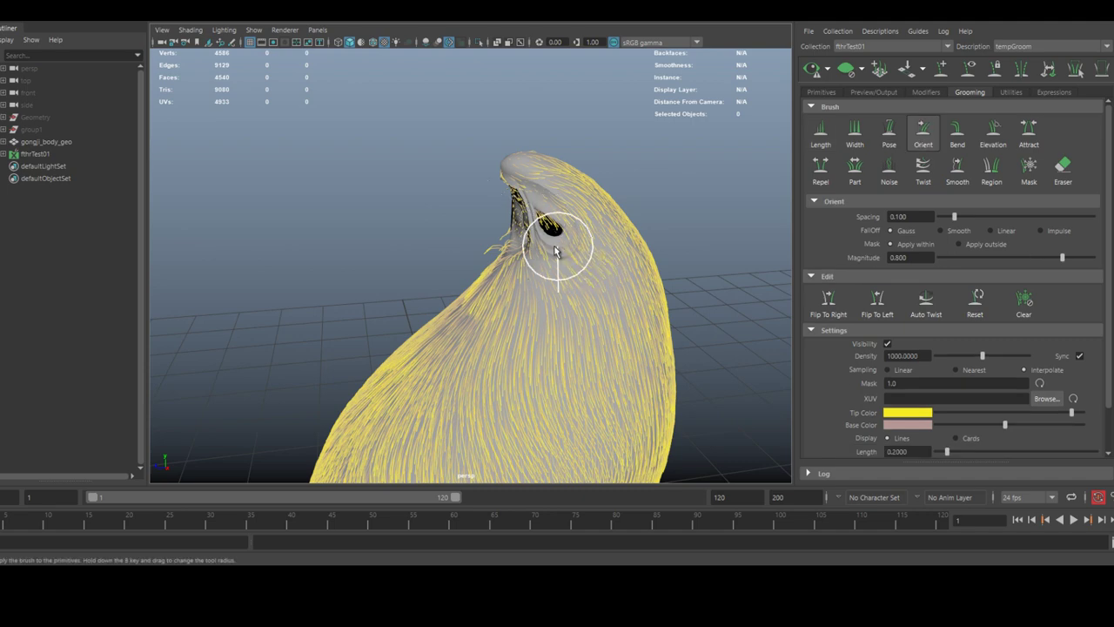
{"action": "mouse_move", "coordinate": [575, 244]}
{"action": "left_mouse_down", "text": "alt"}
{"action": "mouse_move", "coordinate": [598, 269]}
{"action": "mouse_move", "coordinate": [563, 269]}
{"action": "mouse_move", "coordinate": [600, 209]}
{"action": "mouse_move", "coordinate": [537, 194]}
{"action": "mouse_move", "coordinate": [562, 219]}
{"action": "mouse_move", "coordinate": [543, 200]}
{"action": "left_mouse_up", "text": "alt"}
{"action": "left_click", "coordinate": [955, 135]}
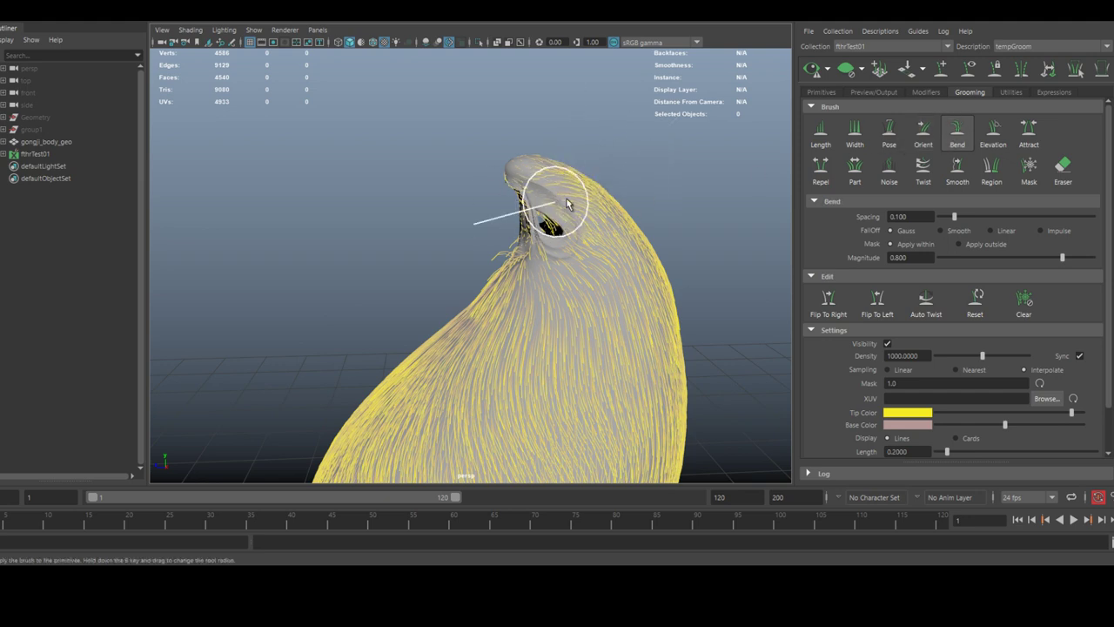
{"action": "left_click_drag", "start_coordinate": [575, 267], "coordinate": [609, 272]}
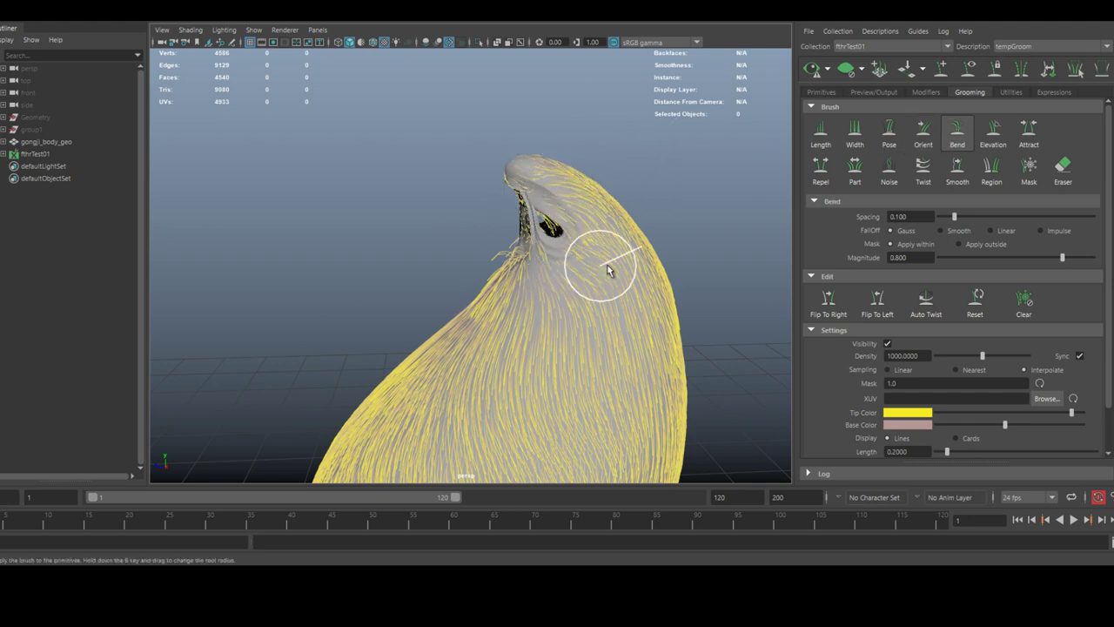
- Adjust the hair elevation around the eye with the Elevation brush at 1.52 degrees and goal angle 7.56, and flip the groom to the right side
{"action": "left_click", "coordinate": [990, 139]}
{"action": "left_click_drag", "start_coordinate": [541, 195], "coordinate": [542, 264]}
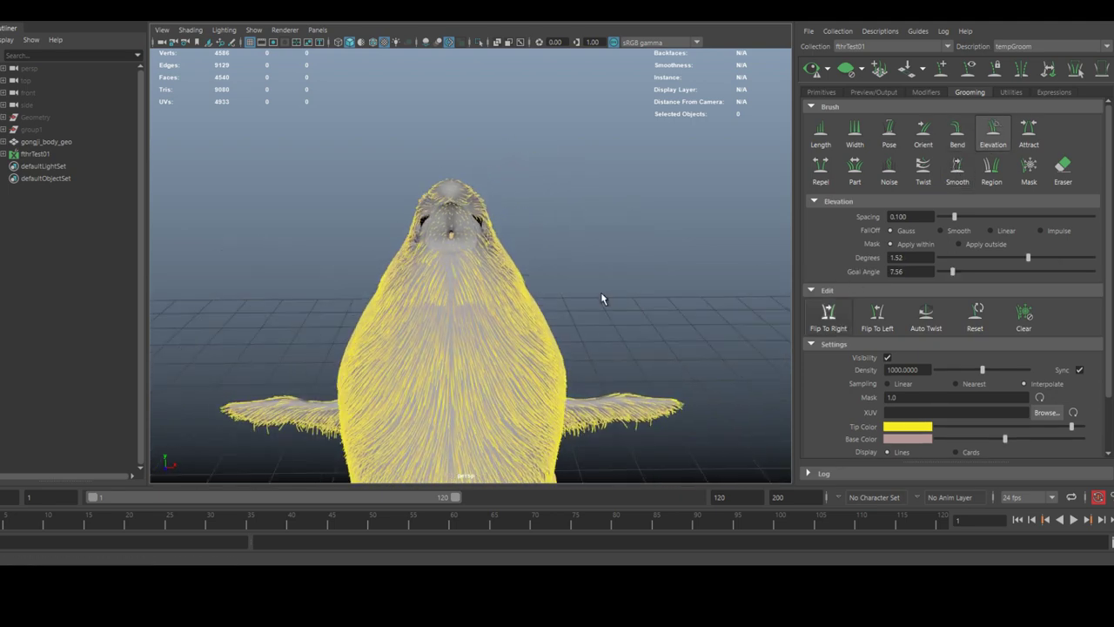
- Leave the grooming brush and save the scene
{"action": "mouse_move", "coordinate": [601, 296]}
{"action": "left_mouse_down", "text": "alt"}
{"action": "mouse_move", "coordinate": [659, 278]}
{"action": "mouse_move", "coordinate": [542, 243]}
{"action": "mouse_move", "coordinate": [600, 184]}
{"action": "mouse_move", "coordinate": [783, 143]}
{"action": "left_mouse_up", "text": "alt"}
{"action": "key", "text": "q"}
{"action": "key", "text": "ctrl+s"}
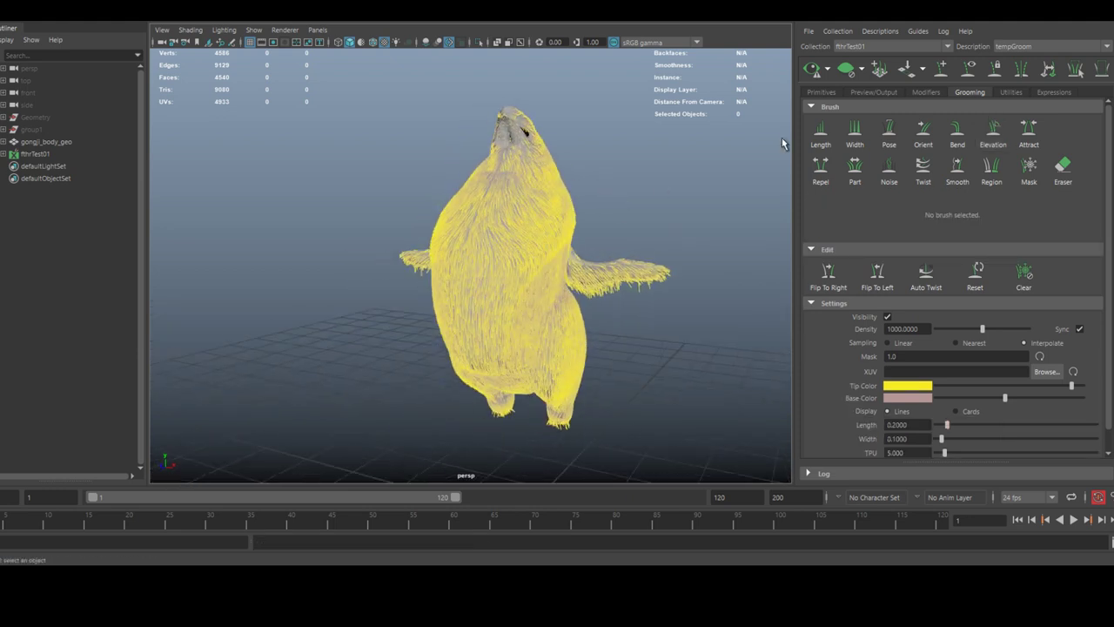
- Generate a preview of the description's spline primitives and inspect the coverage on the rooster's front
{"action": "left_click", "coordinate": [821, 92]}
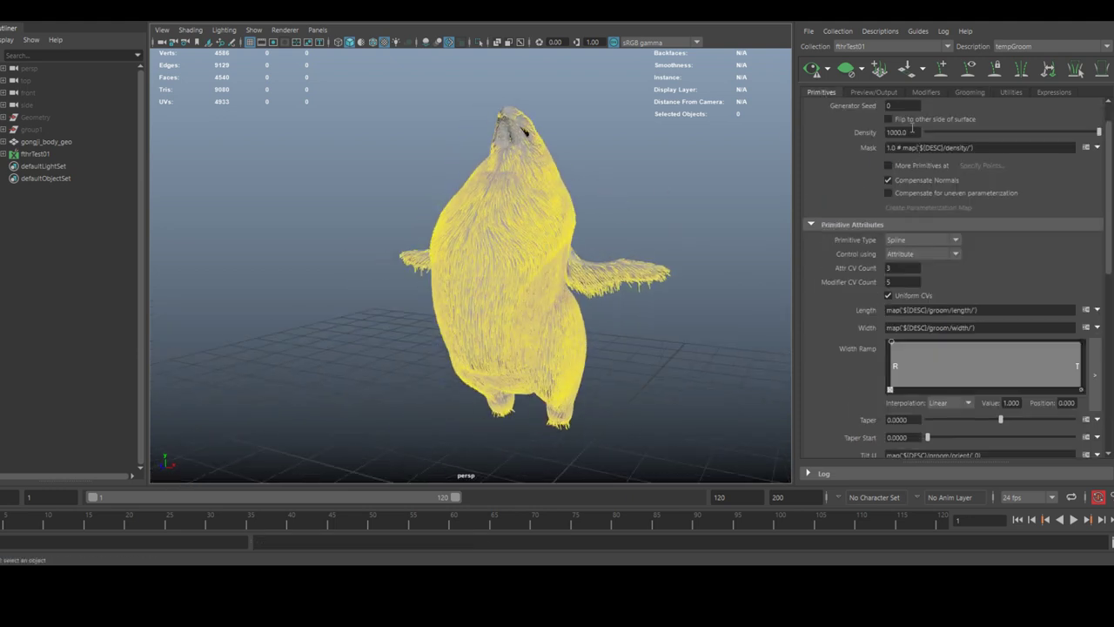
{"action": "left_click", "coordinate": [815, 73]}
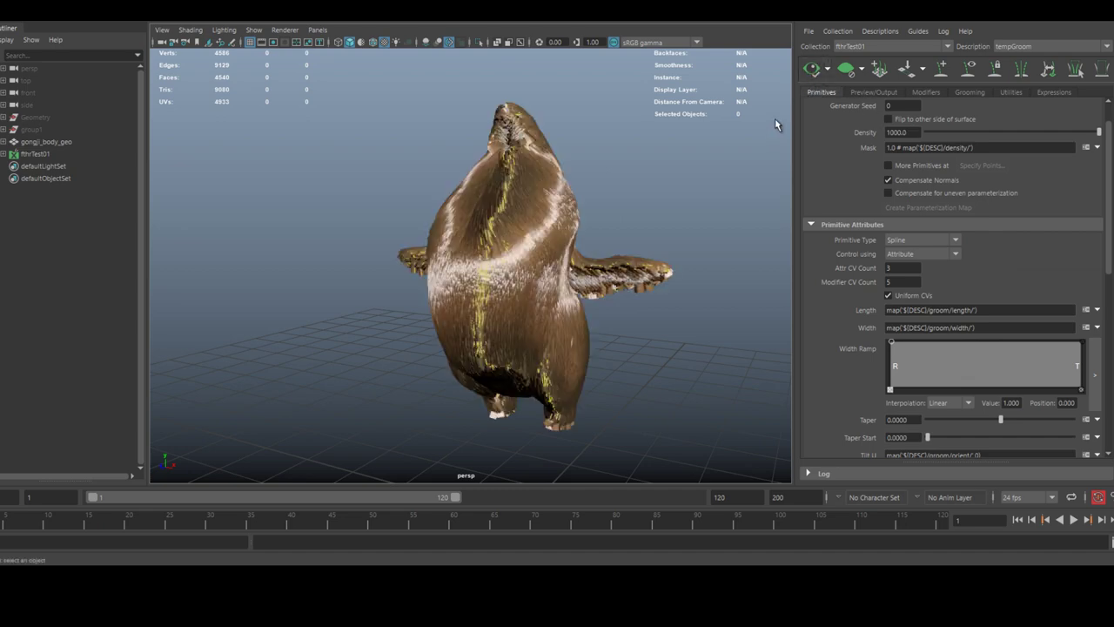
{"action": "left_click_drag", "start_coordinate": [773, 122], "coordinate": [882, 163], "text": "alt"}
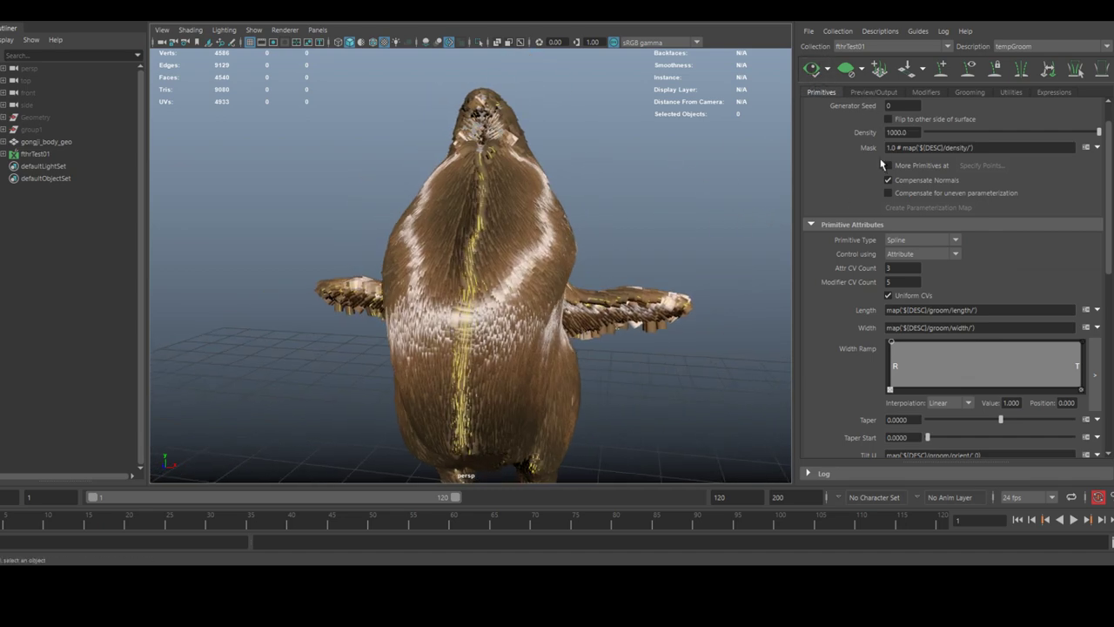
- Set the primitive Width expression to map('${DESC}/groom/width/')*.01, and hide the groom hairs
{"action": "left_click_drag", "start_coordinate": [714, 216], "coordinate": [806, 251], "text": "alt"}
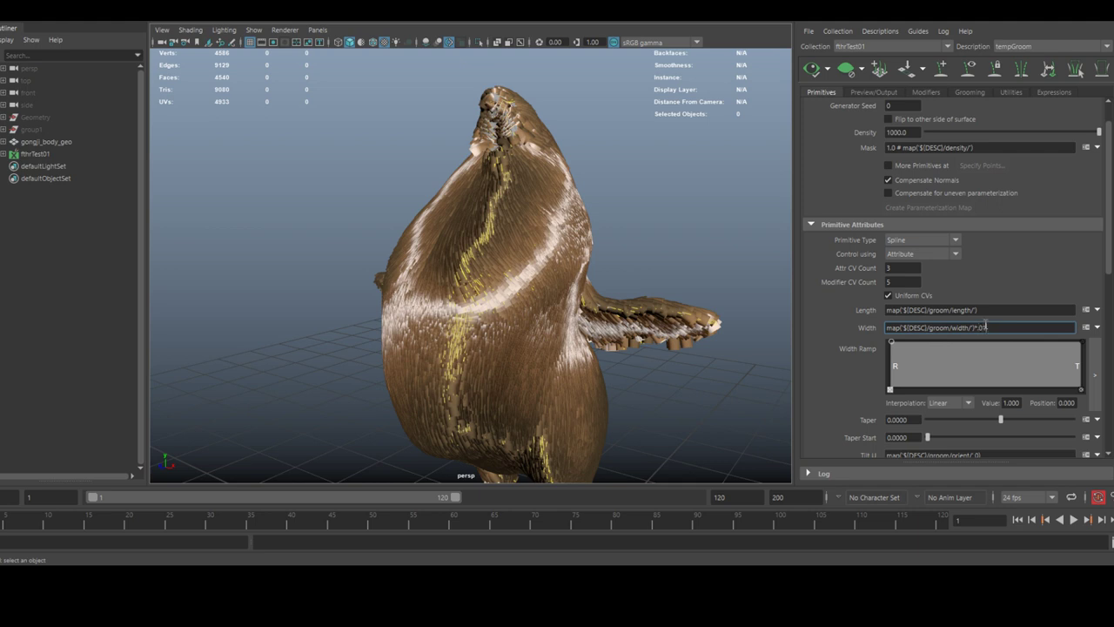
{"action": "left_click", "coordinate": [812, 68]}
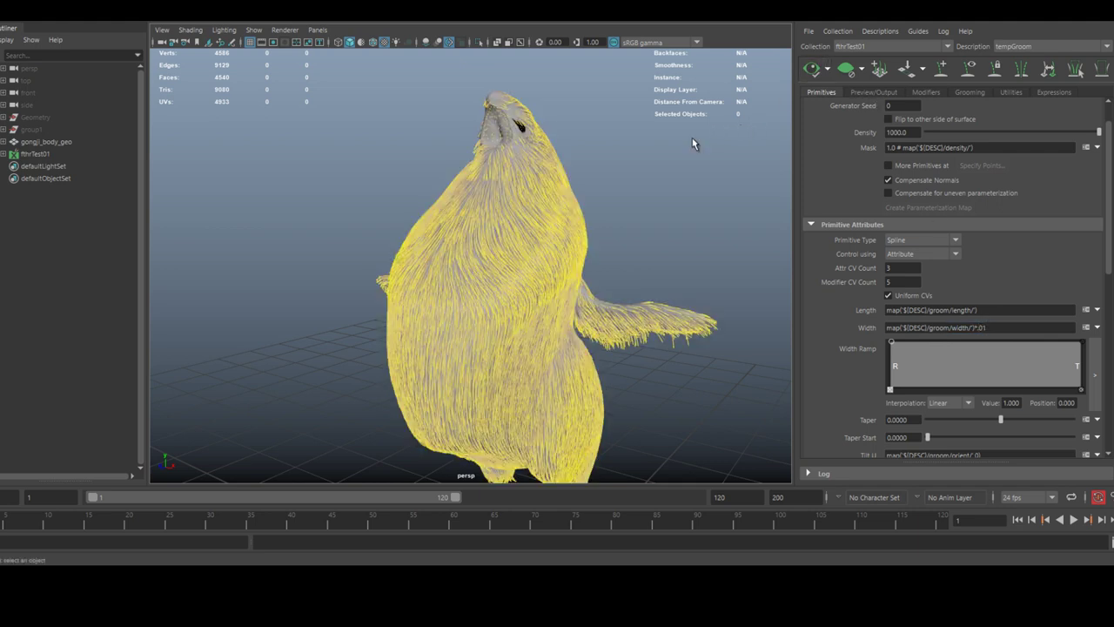
{"action": "left_click", "coordinate": [969, 93]}
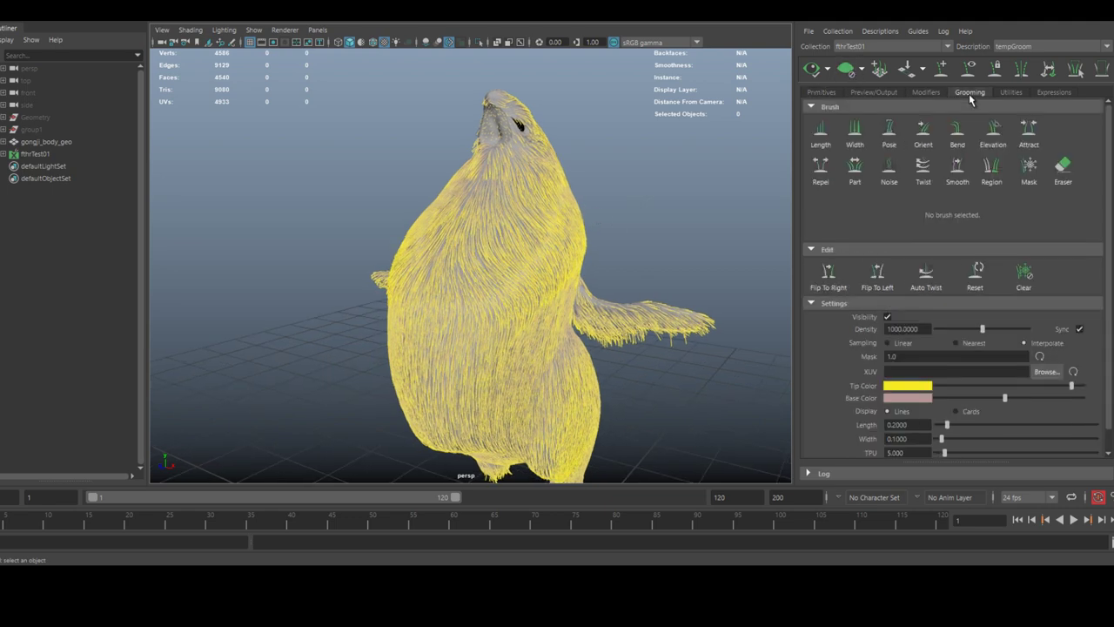
{"action": "left_click", "coordinate": [885, 318]}
- Set the primitive Width expression to map('${DESC}/groom/width/')*.1 and turn off Tube Shade
{"action": "left_click", "coordinate": [830, 92]}
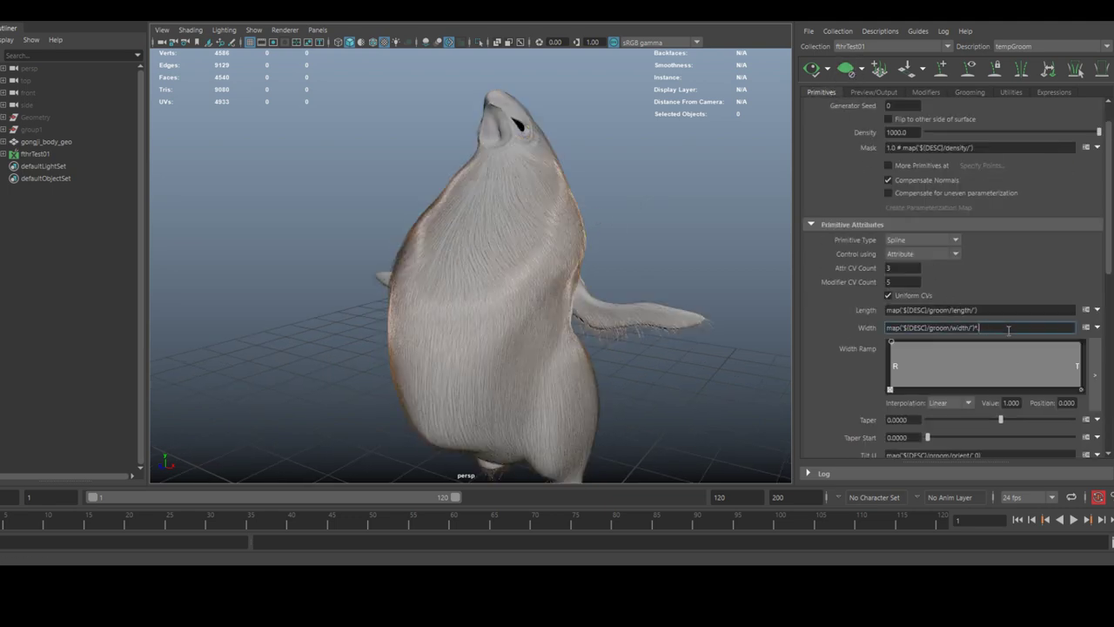
{"action": "left_click_drag", "start_coordinate": [557, 243], "coordinate": [681, 221], "text": "alt"}
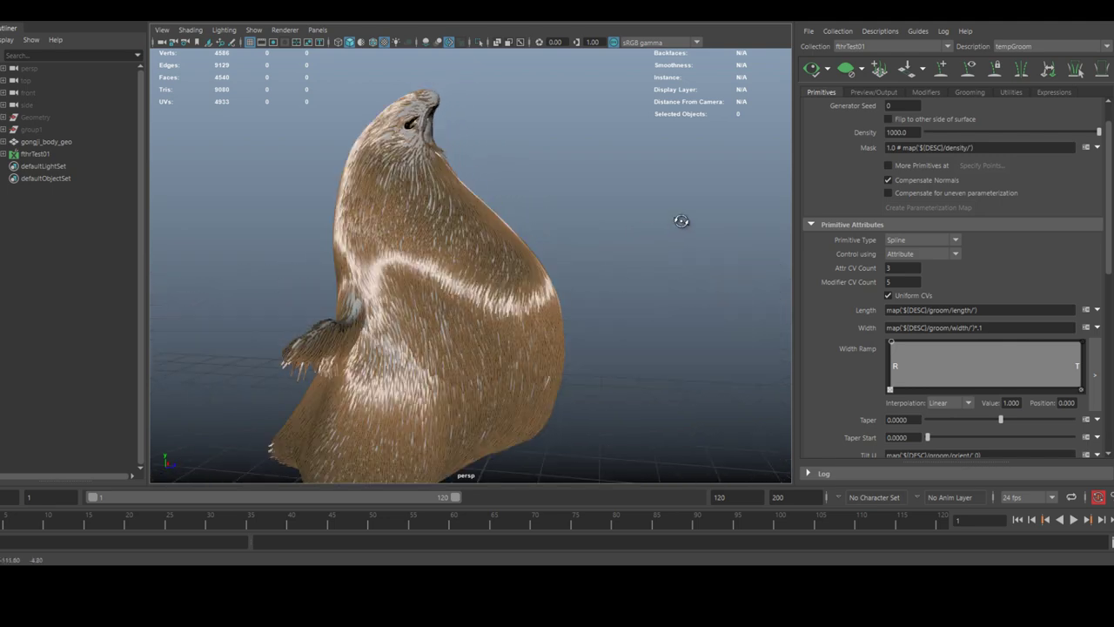
{"action": "scroll", "coordinate": [1009, 388], "scroll_direction": "down", "scroll_amount": 6}
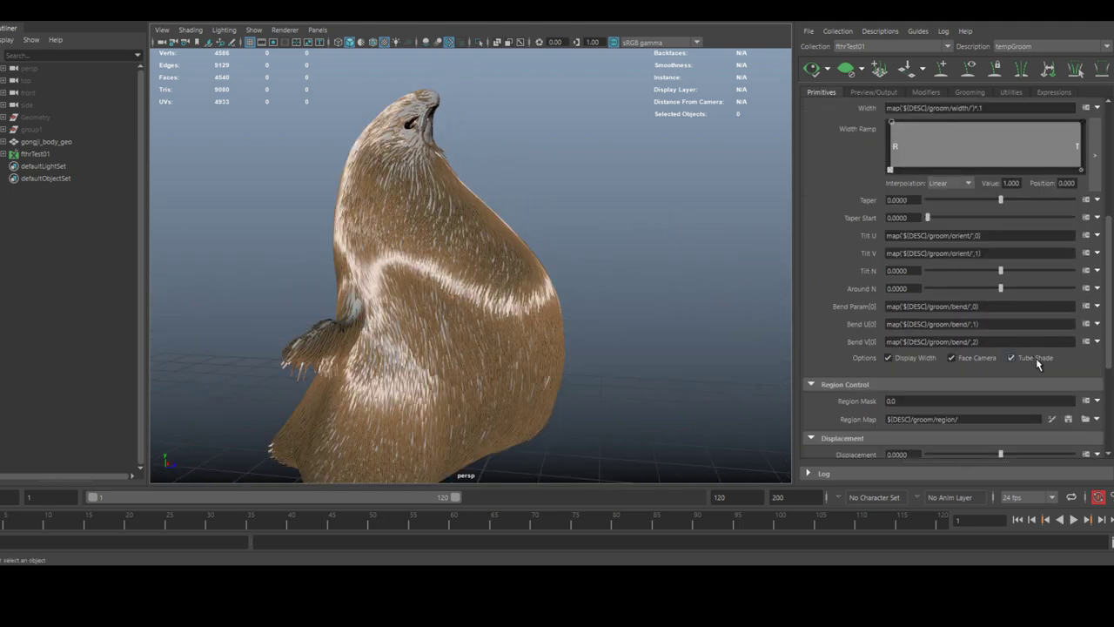
{"action": "left_click_drag", "start_coordinate": [588, 277], "coordinate": [667, 157], "text": "alt"}
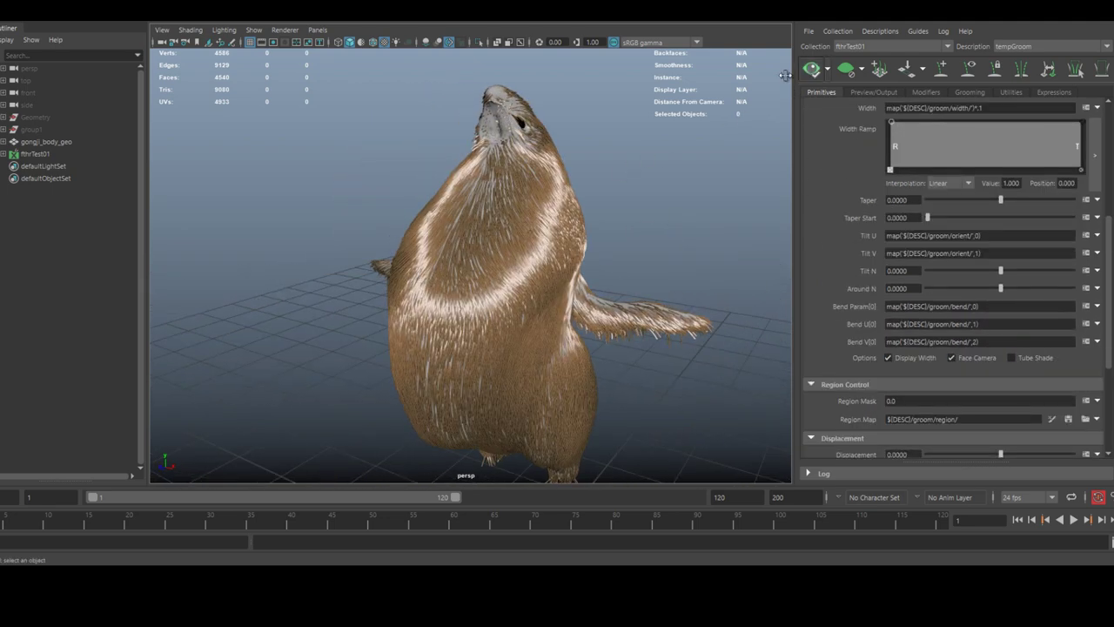
- Set Generate Primitives to At specified locations and refresh the preview
{"action": "left_click_drag", "start_coordinate": [461, 174], "coordinate": [488, 205], "text": "alt"}
{"action": "right_click_drag", "start_coordinate": [604, 232], "coordinate": [699, 232], "text": "alt"}
{"action": "middle_click_drag", "start_coordinate": [699, 233], "coordinate": [695, 223], "text": "alt"}
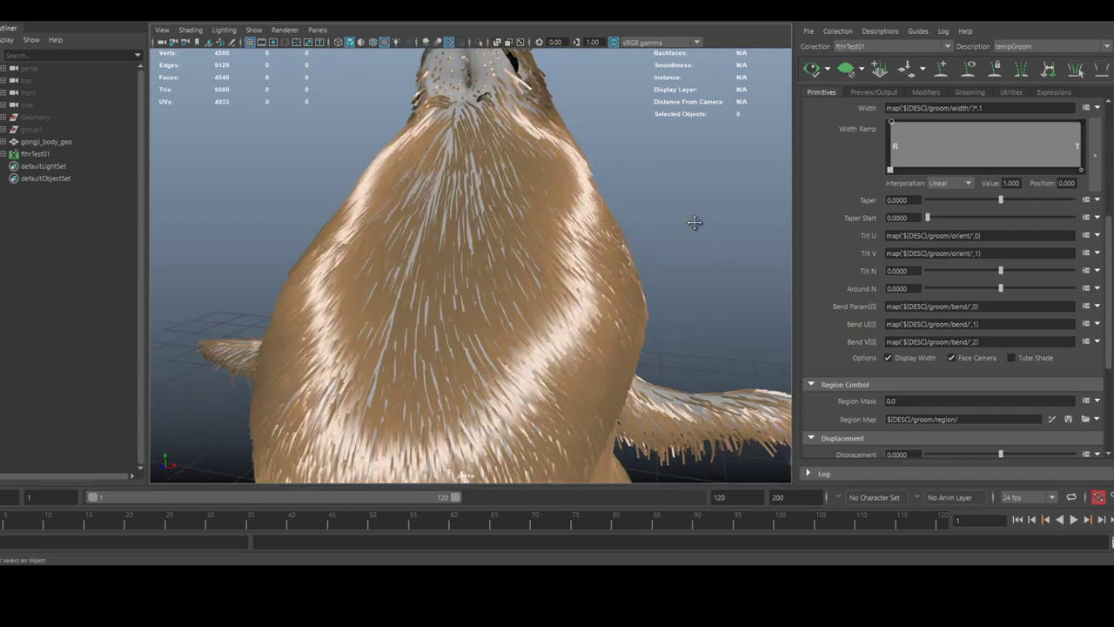
{"action": "right_click_drag", "start_coordinate": [695, 223], "coordinate": [625, 241], "text": "alt"}
{"action": "left_click_drag", "start_coordinate": [624, 241], "coordinate": [671, 252], "text": "alt"}
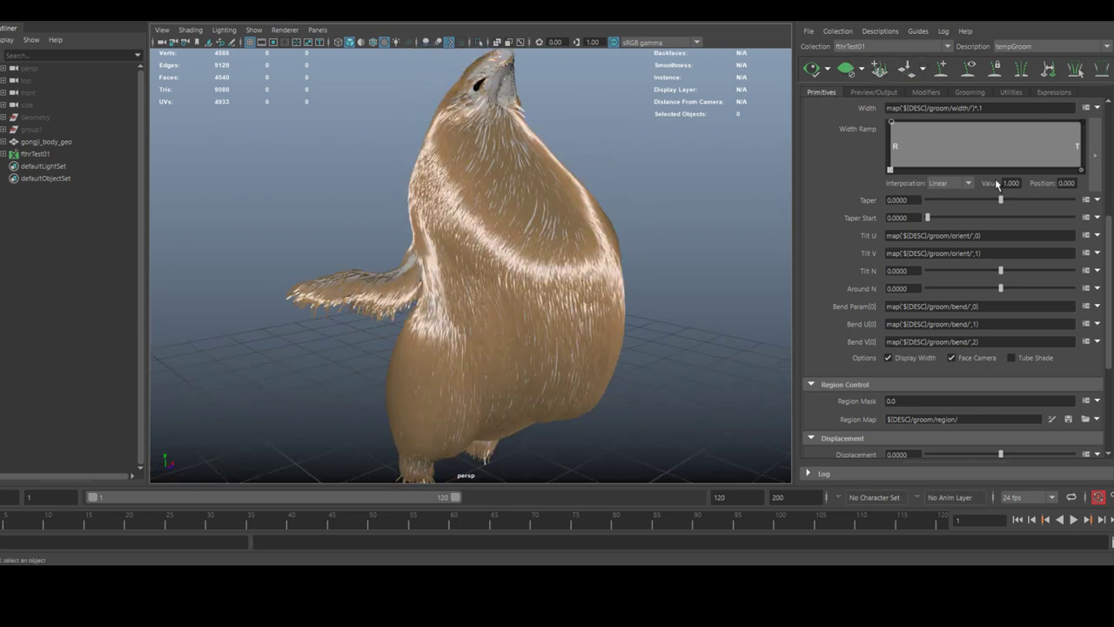
{"action": "scroll", "coordinate": [995, 178], "scroll_direction": "up", "scroll_amount": 5}
{"action": "left_click", "coordinate": [947, 128]}
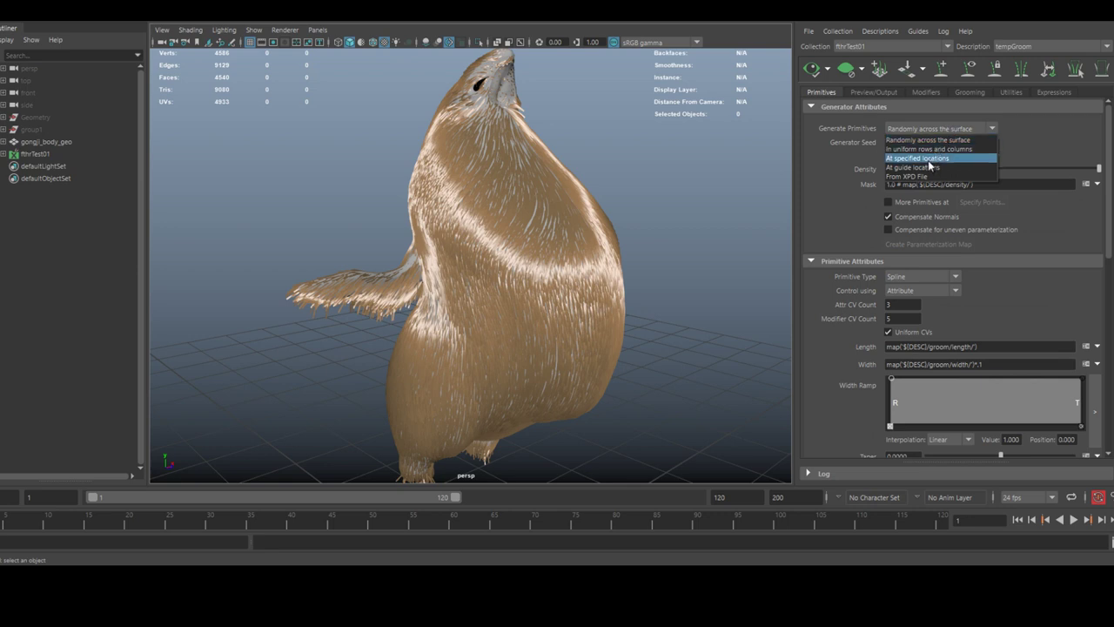
{"action": "left_click", "coordinate": [928, 160]}
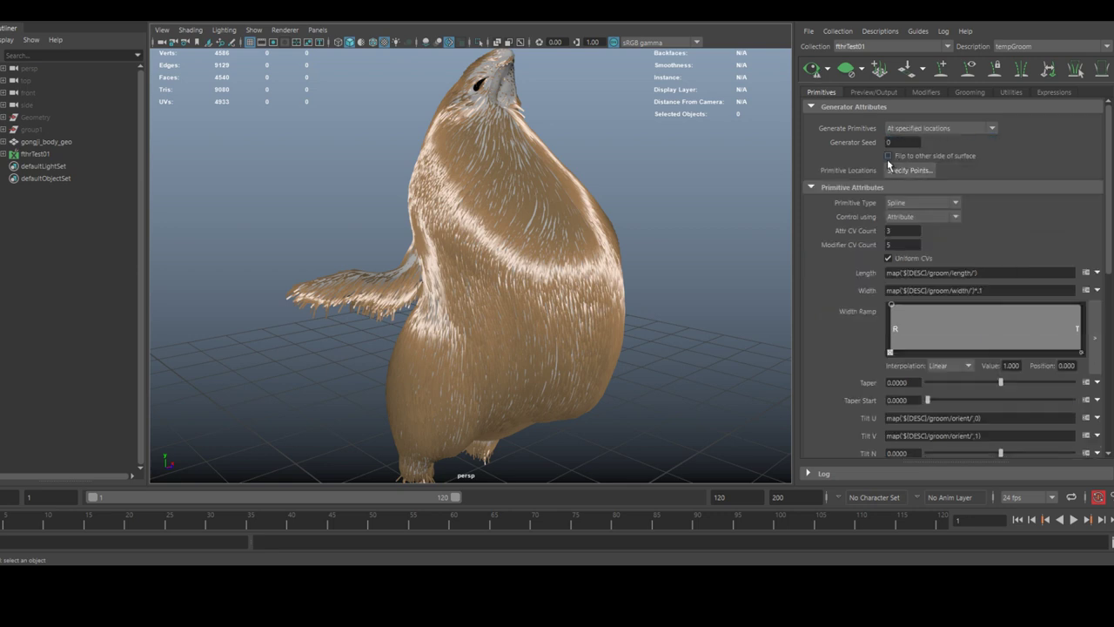
{"action": "left_click", "coordinate": [812, 72]}
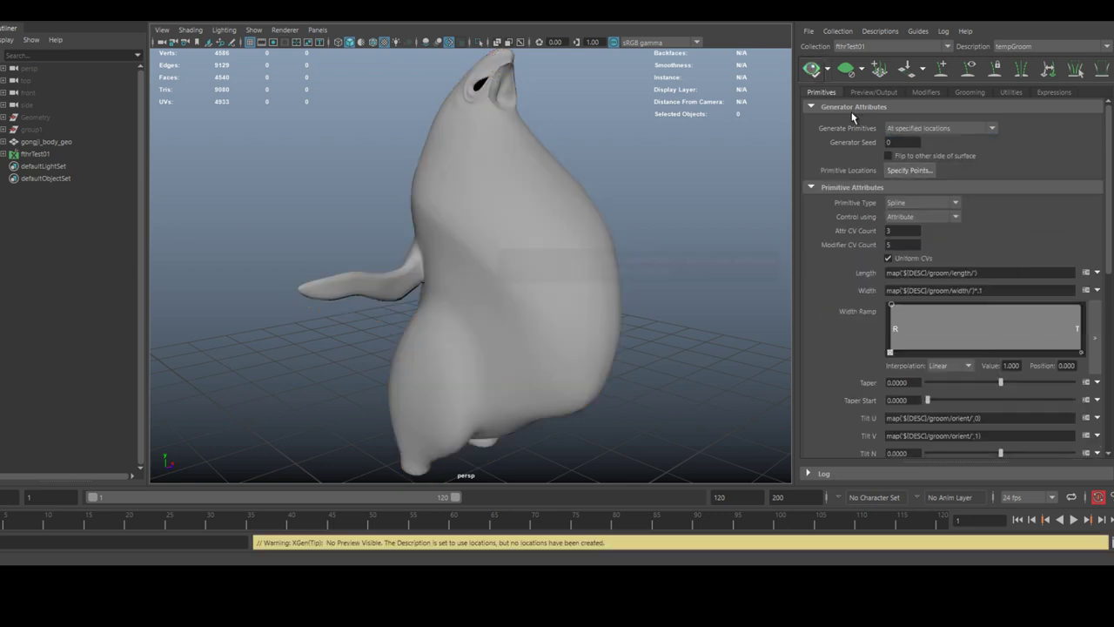
- Start specifying primitive locations in ${DESC}/Points/ and place scattered points over the rooster's chest and near the wing base
{"action": "left_click", "coordinate": [910, 170]}
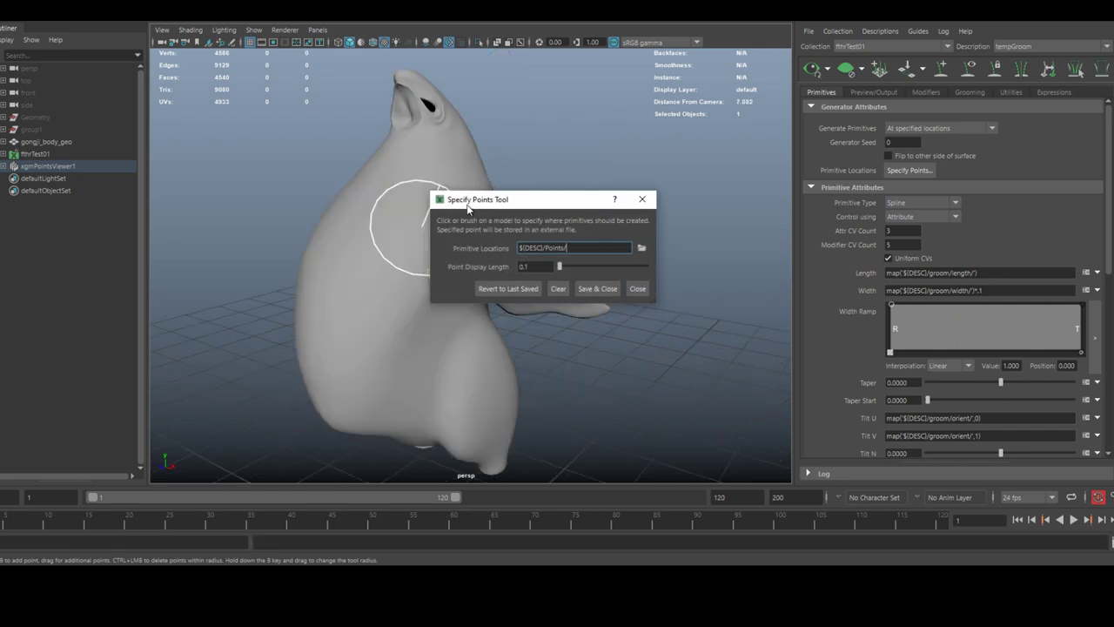
{"action": "left_click_drag", "start_coordinate": [467, 206], "coordinate": [593, 202]}
{"action": "left_click", "coordinate": [405, 242]}
{"action": "right_click_drag", "start_coordinate": [405, 242], "coordinate": [425, 277], "text": "alt"}
{"action": "left_click_drag", "start_coordinate": [425, 277], "coordinate": [414, 233], "text": "alt"}
{"action": "left_click", "coordinate": [420, 207]}
{"action": "left_click", "coordinate": [399, 301]}
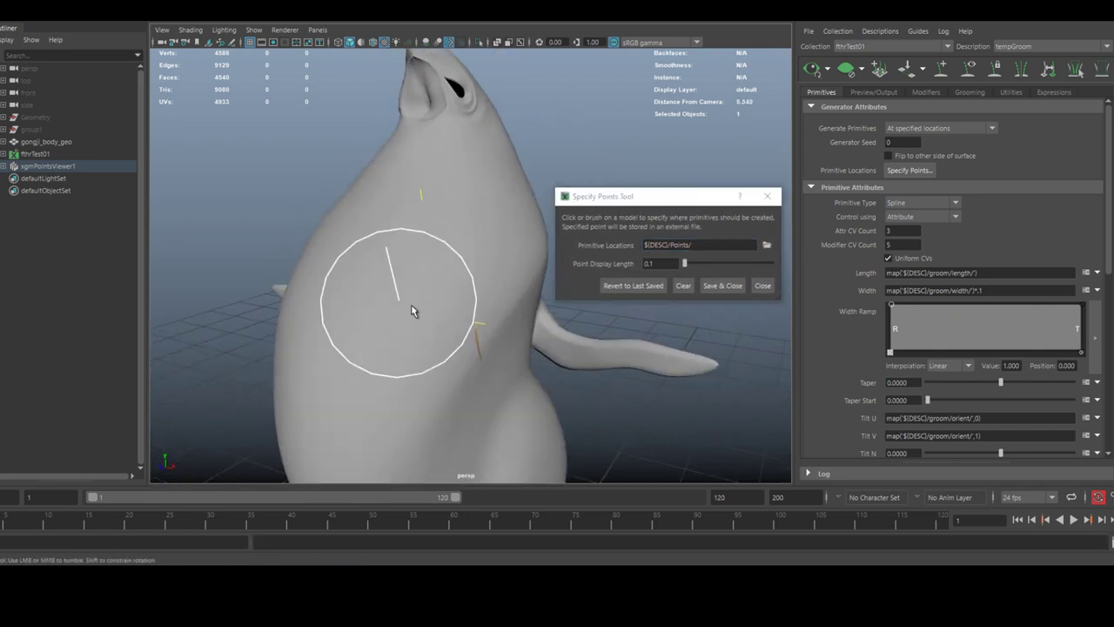
{"action": "left_click", "coordinate": [448, 261]}
{"action": "left_click", "coordinate": [468, 217]}
{"action": "left_click", "coordinate": [415, 248]}
{"action": "left_click", "coordinate": [380, 289]}
- Place more scattered primitive points over the rooster's belly, flank and upper leg
{"action": "right_click_drag", "start_coordinate": [426, 343], "coordinate": [341, 311], "text": "alt"}
{"action": "left_click_drag", "start_coordinate": [340, 316], "coordinate": [395, 342], "text": "alt"}
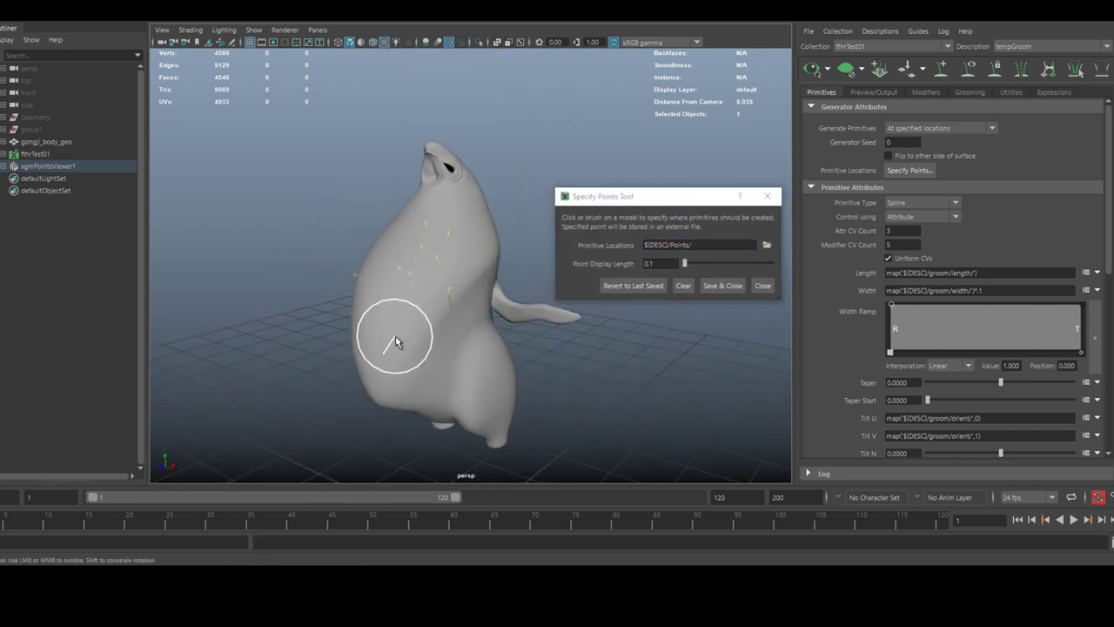
{"action": "left_click", "coordinate": [409, 323]}
{"action": "left_click", "coordinate": [447, 360]}
{"action": "left_click", "coordinate": [387, 386]}
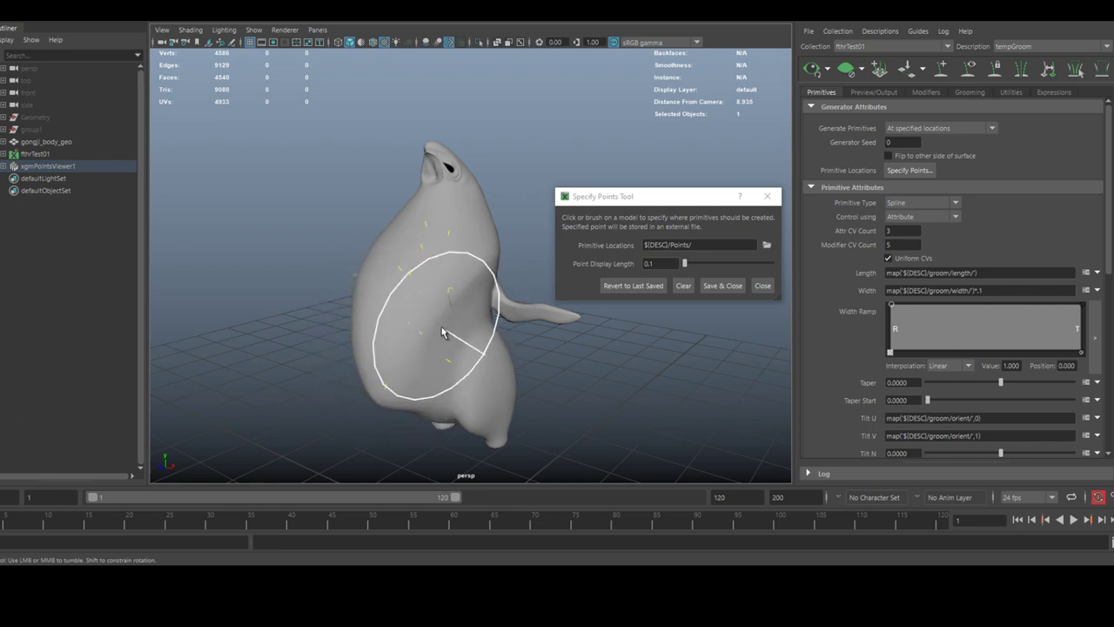
{"action": "left_click", "coordinate": [421, 332]}
{"action": "left_click", "coordinate": [445, 377]}
{"action": "left_click", "coordinate": [465, 324]}
{"action": "left_click", "coordinate": [496, 359]}
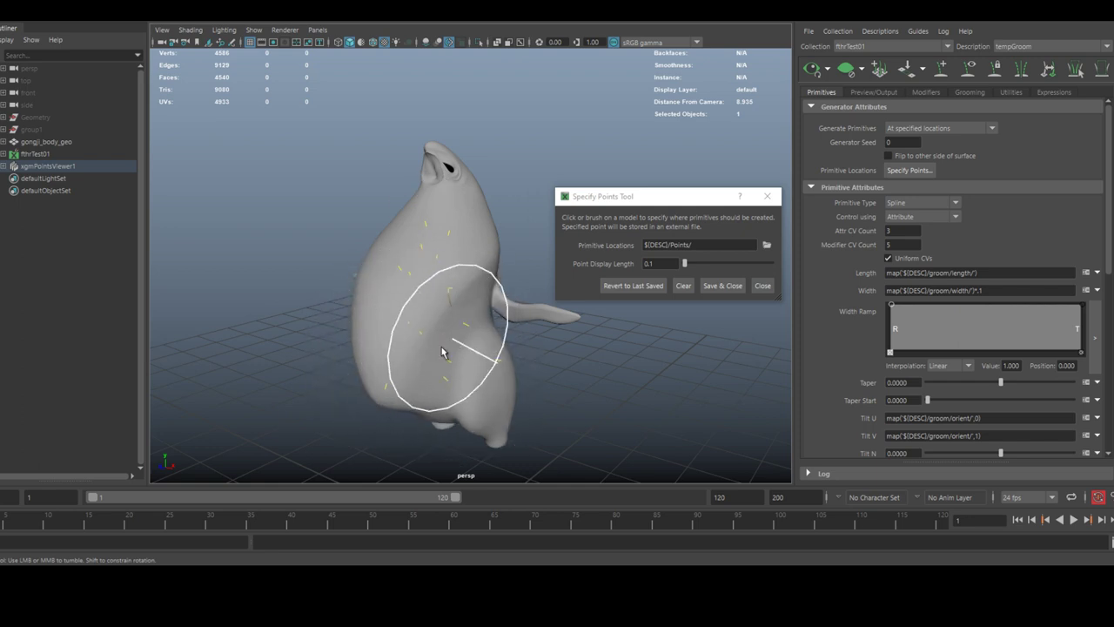
{"action": "left_click", "coordinate": [420, 369]}
{"action": "left_click", "coordinate": [386, 293]}
{"action": "left_click", "coordinate": [393, 360]}
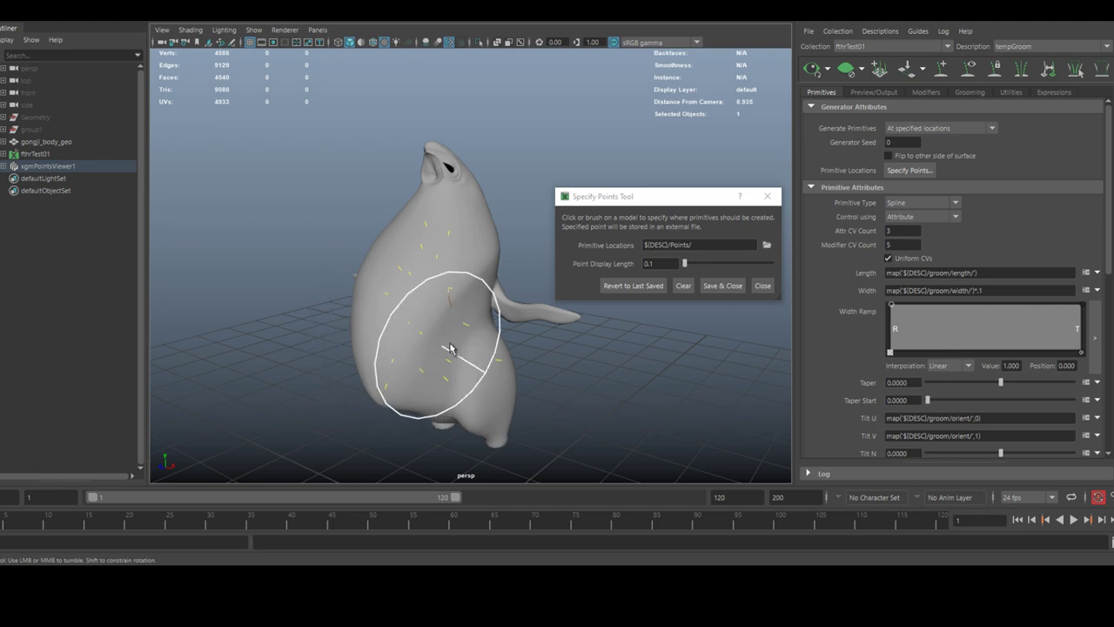
{"action": "left_click", "coordinate": [452, 345]}
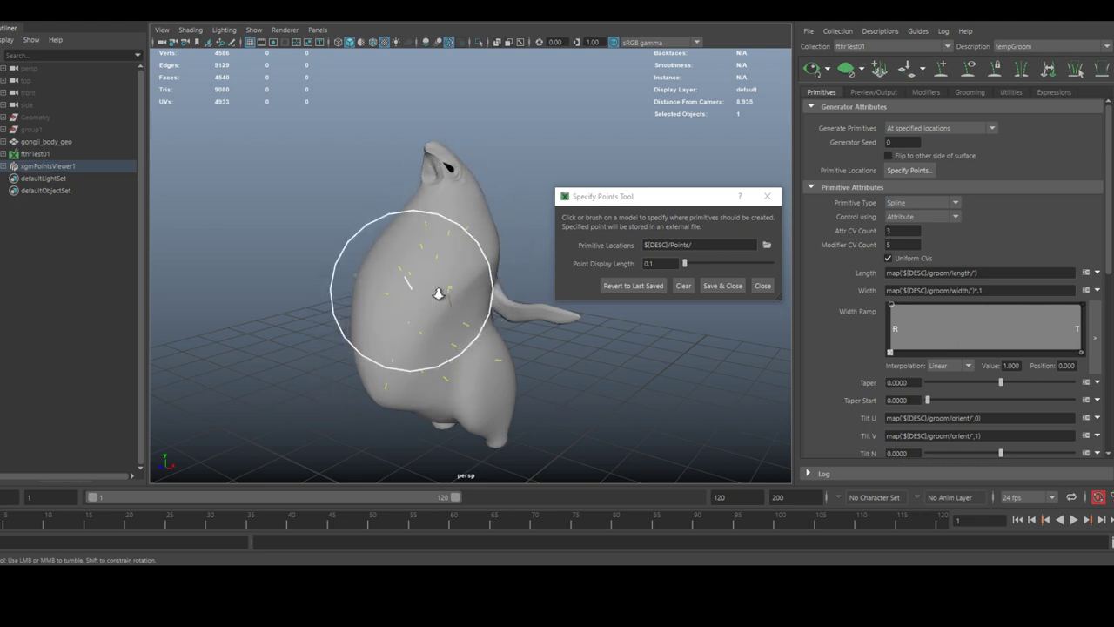
- Resize the points brush and scatter primitive points over the rooster's neck, chest, flank and upper leg
{"action": "scroll", "coordinate": [444, 297], "scroll_direction": "up", "scroll_amount": 2}
{"action": "key", "text": "b"}
{"action": "mouse_move", "coordinate": [438, 299]}
{"action": "left_mouse_down"}
{"action": "mouse_move", "coordinate": [403, 296]}
{"action": "mouse_move", "coordinate": [471, 323]}
{"action": "mouse_move", "coordinate": [475, 233]}
{"action": "left_mouse_up"}
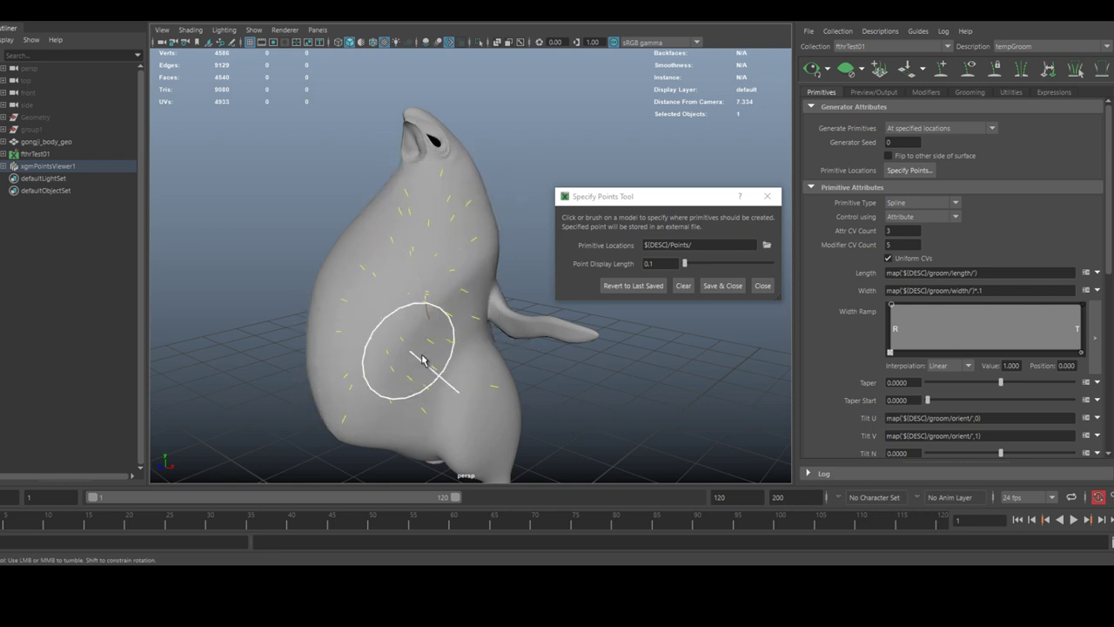
{"action": "mouse_move", "coordinate": [421, 360]}
{"action": "left_mouse_down"}
{"action": "mouse_move", "coordinate": [478, 410]}
{"action": "mouse_move", "coordinate": [450, 405]}
{"action": "mouse_move", "coordinate": [398, 453]}
{"action": "mouse_move", "coordinate": [463, 451]}
{"action": "mouse_move", "coordinate": [418, 420]}
{"action": "mouse_move", "coordinate": [435, 386]}
{"action": "left_mouse_up"}
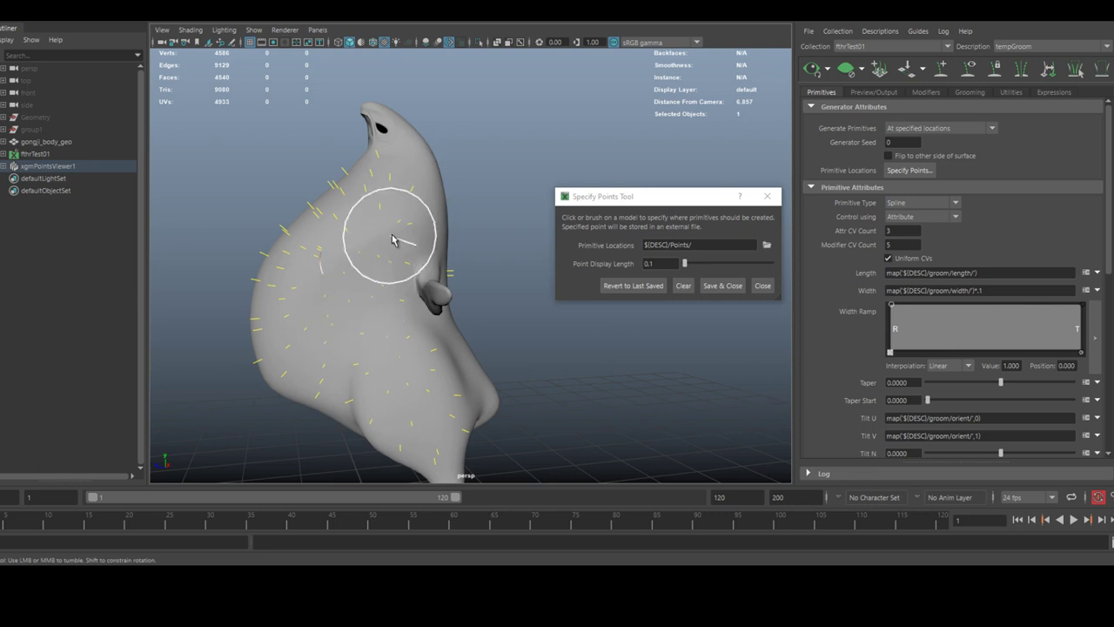
{"action": "left_click_drag", "start_coordinate": [392, 241], "coordinate": [356, 194], "text": "alt"}
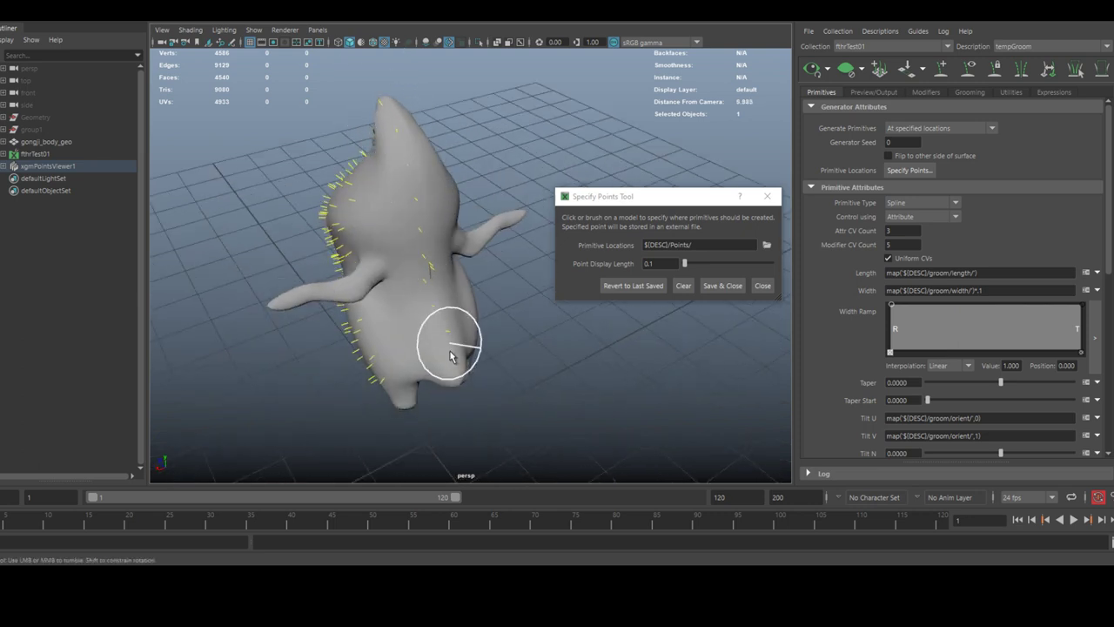
- Scatter primitive points down the rooster's back, around the rump and up the back of the neck
{"action": "mouse_move", "coordinate": [450, 356]}
{"action": "left_mouse_down"}
{"action": "mouse_move", "coordinate": [416, 326]}
{"action": "mouse_move", "coordinate": [391, 157]}
{"action": "mouse_move", "coordinate": [401, 372]}
{"action": "mouse_move", "coordinate": [380, 311]}
{"action": "mouse_move", "coordinate": [398, 383]}
{"action": "mouse_move", "coordinate": [405, 343]}
{"action": "left_mouse_up"}
{"action": "middle_click_drag", "start_coordinate": [405, 343], "coordinate": [429, 279], "text": "alt"}
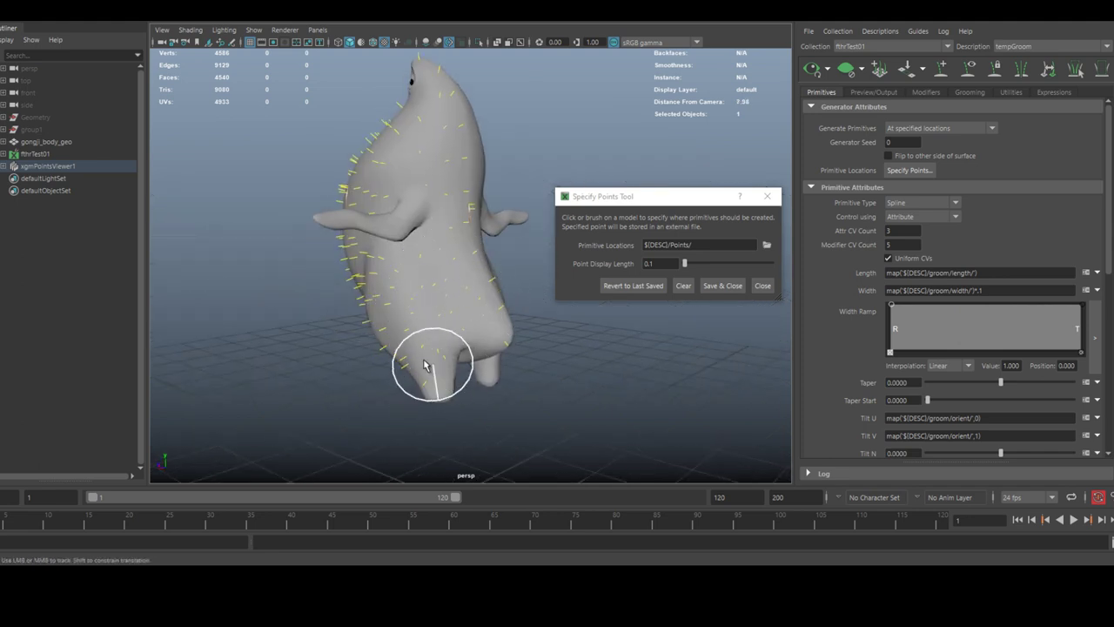
{"action": "middle_click_drag", "start_coordinate": [413, 190], "coordinate": [403, 284], "text": "alt"}
{"action": "right_click_drag", "start_coordinate": [403, 283], "coordinate": [422, 290], "text": "alt"}
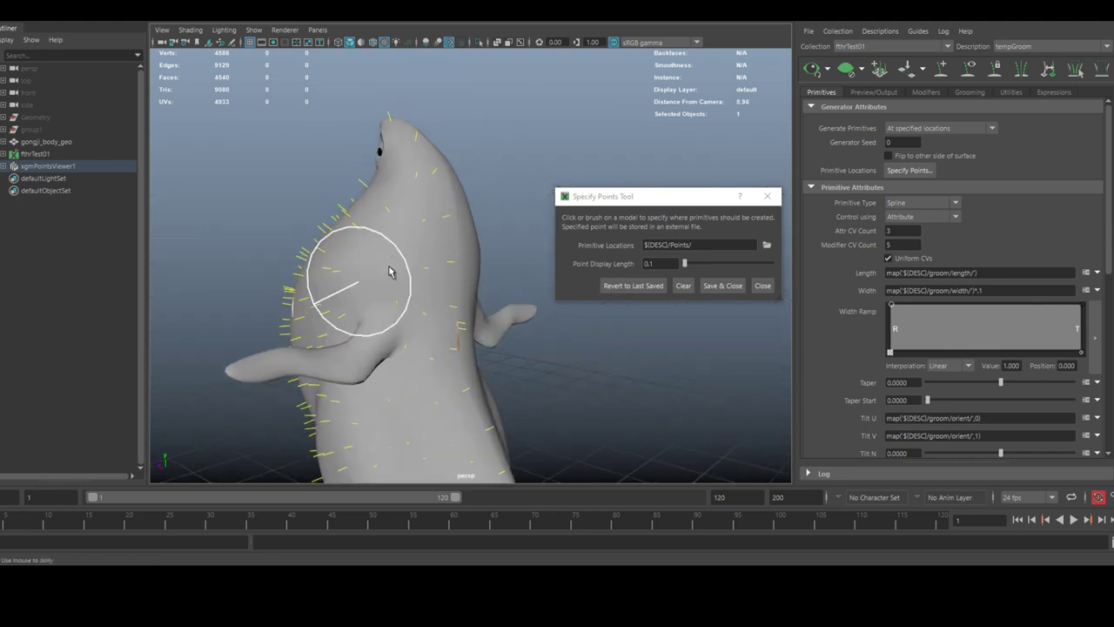
{"action": "mouse_move", "coordinate": [360, 293]}
{"action": "left_mouse_down"}
{"action": "mouse_move", "coordinate": [400, 222]}
{"action": "mouse_move", "coordinate": [414, 149]}
{"action": "mouse_move", "coordinate": [442, 194]}
{"action": "left_mouse_up"}
{"action": "left_click_drag", "start_coordinate": [393, 231], "coordinate": [368, 137], "text": "alt"}
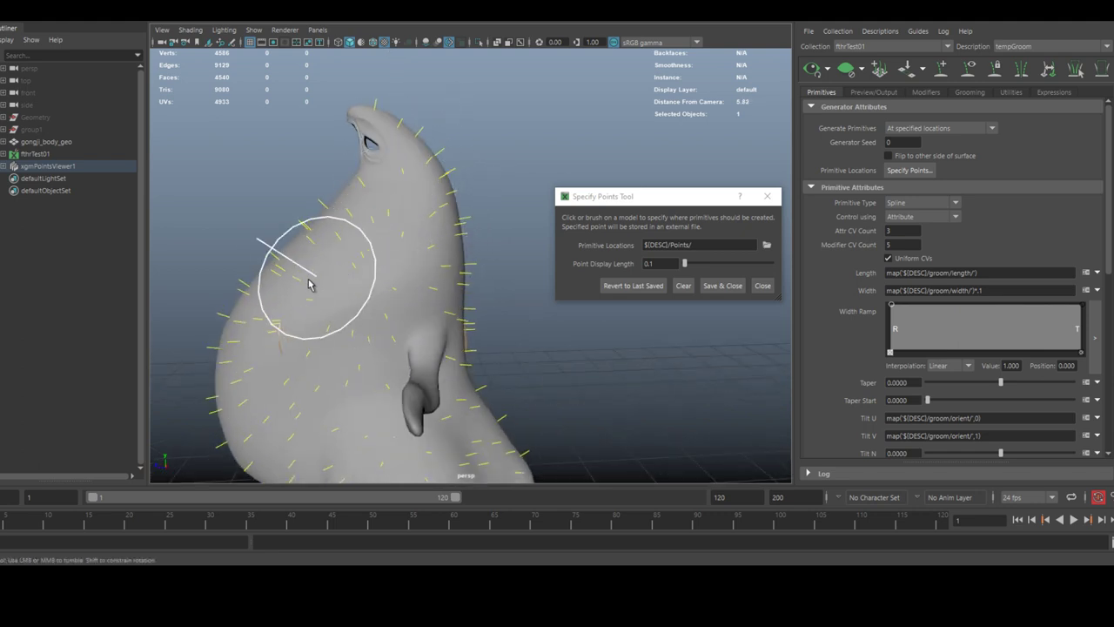
- Cover one wing with primitive points from its base to the tip, on the upper surface and along the edges
{"action": "mouse_move", "coordinate": [427, 300]}
{"action": "left_mouse_down", "text": "alt"}
{"action": "mouse_move", "coordinate": [436, 270]}
{"action": "mouse_move", "coordinate": [432, 291]}
{"action": "left_mouse_up", "text": "alt"}
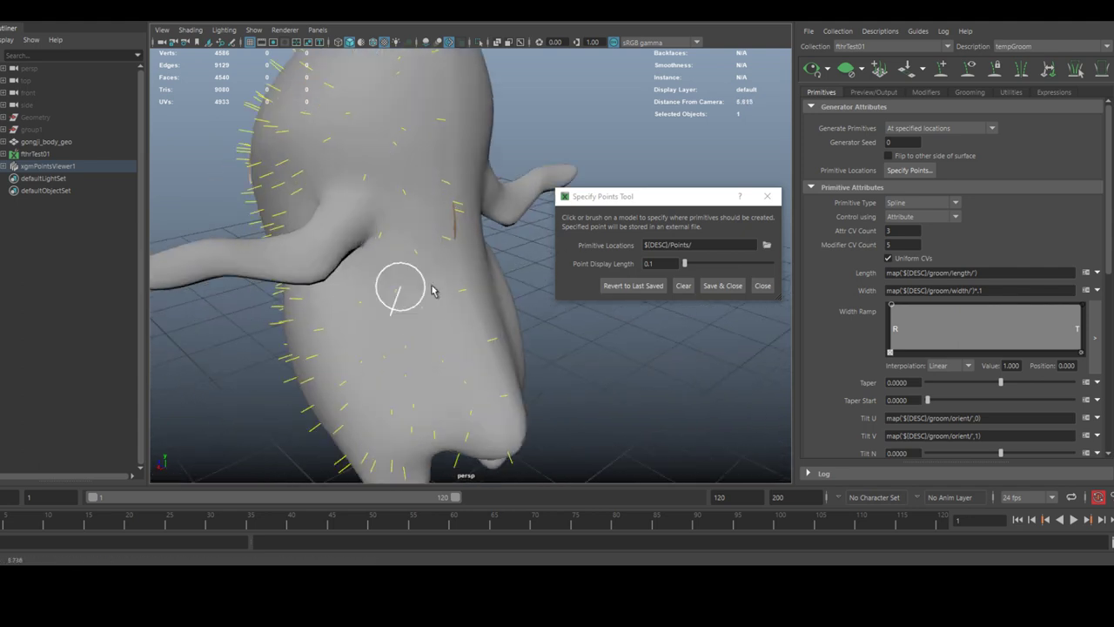
{"action": "right_click_drag", "start_coordinate": [432, 291], "coordinate": [365, 253], "text": "alt"}
{"action": "mouse_move", "coordinate": [340, 215]}
{"action": "left_mouse_down"}
{"action": "mouse_move", "coordinate": [167, 258]}
{"action": "mouse_move", "coordinate": [296, 282]}
{"action": "mouse_move", "coordinate": [234, 245]}
{"action": "mouse_move", "coordinate": [198, 266]}
{"action": "left_mouse_up"}
{"action": "middle_click_drag", "start_coordinate": [197, 266], "coordinate": [401, 236], "text": "alt"}
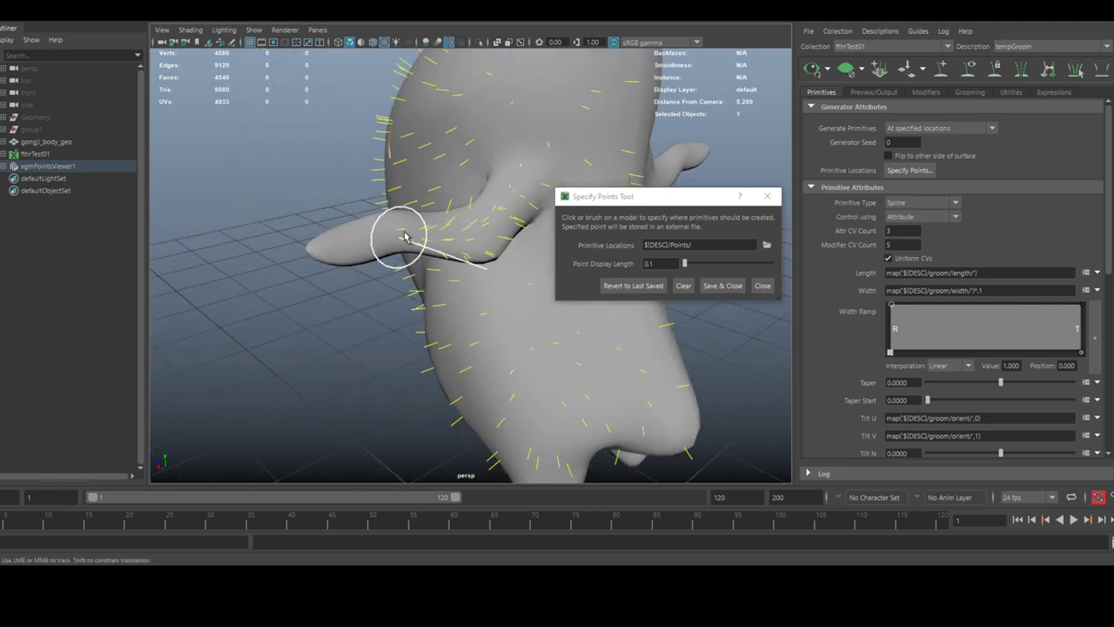
{"action": "mouse_move", "coordinate": [340, 266]}
{"action": "left_mouse_down", "text": "alt"}
{"action": "mouse_move", "coordinate": [462, 256]}
{"action": "mouse_move", "coordinate": [351, 219]}
{"action": "left_mouse_up", "text": "alt"}
{"action": "mouse_move", "coordinate": [529, 274]}
{"action": "left_mouse_down"}
{"action": "mouse_move", "coordinate": [357, 250]}
{"action": "mouse_move", "coordinate": [515, 269]}
{"action": "mouse_move", "coordinate": [490, 258]}
{"action": "mouse_move", "coordinate": [514, 271]}
{"action": "mouse_move", "coordinate": [474, 270]}
{"action": "mouse_move", "coordinate": [264, 203]}
{"action": "left_mouse_up"}
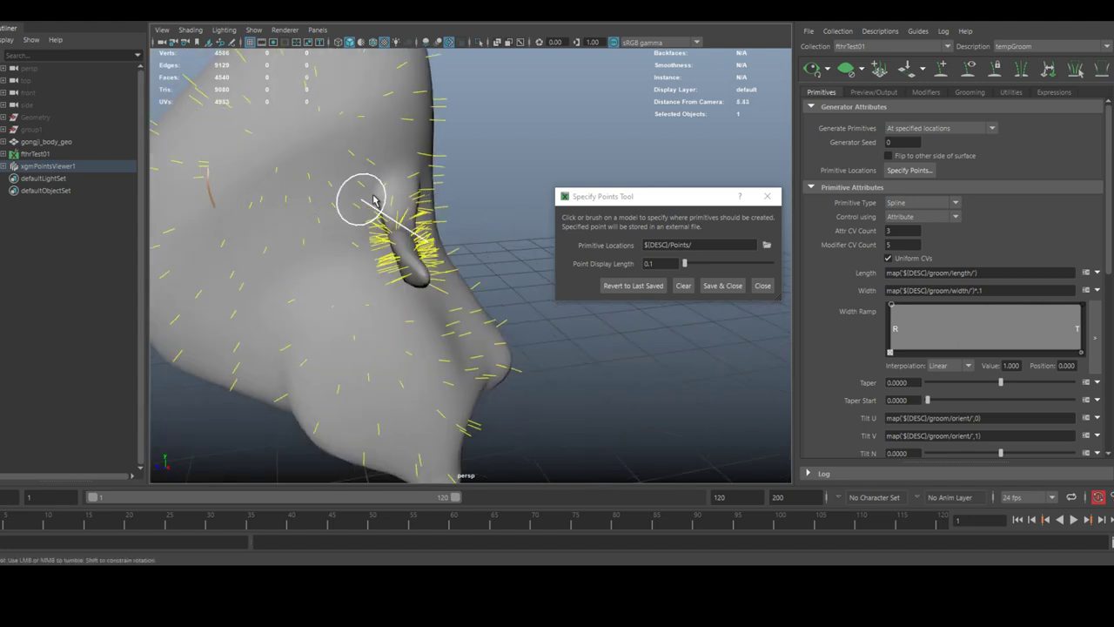
- Place primitive points on the underside of the wing, over the crown, around the eye and across the upper neck
{"action": "left_click_drag", "start_coordinate": [372, 200], "coordinate": [334, 179], "text": "alt"}
{"action": "middle_click_drag", "start_coordinate": [334, 178], "coordinate": [431, 223], "text": "alt"}
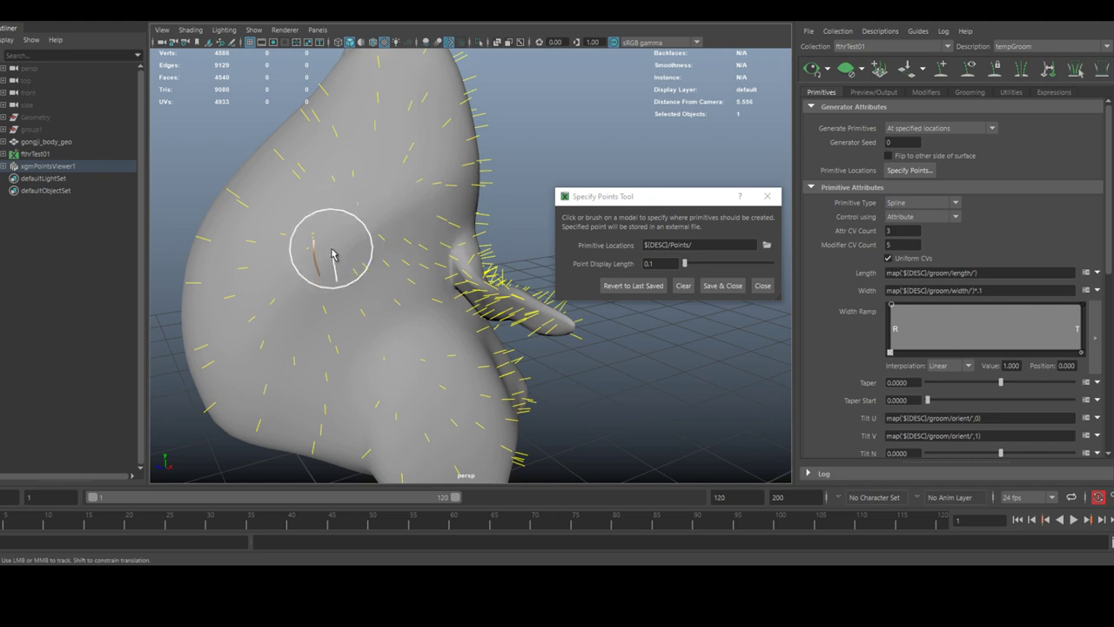
{"action": "mouse_move", "coordinate": [443, 194]}
{"action": "left_mouse_down", "text": "alt"}
{"action": "mouse_move", "coordinate": [398, 327]}
{"action": "mouse_move", "coordinate": [377, 243]}
{"action": "mouse_move", "coordinate": [407, 180]}
{"action": "mouse_move", "coordinate": [381, 158]}
{"action": "left_mouse_up", "text": "alt"}
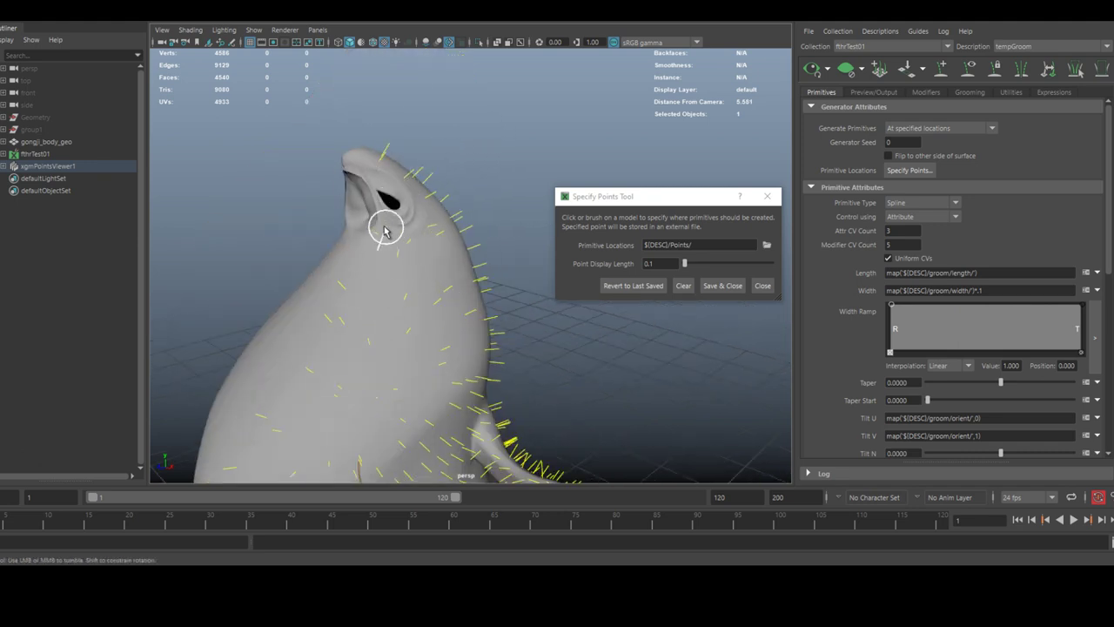
{"action": "left_click_drag", "start_coordinate": [367, 172], "coordinate": [410, 248], "text": "alt"}
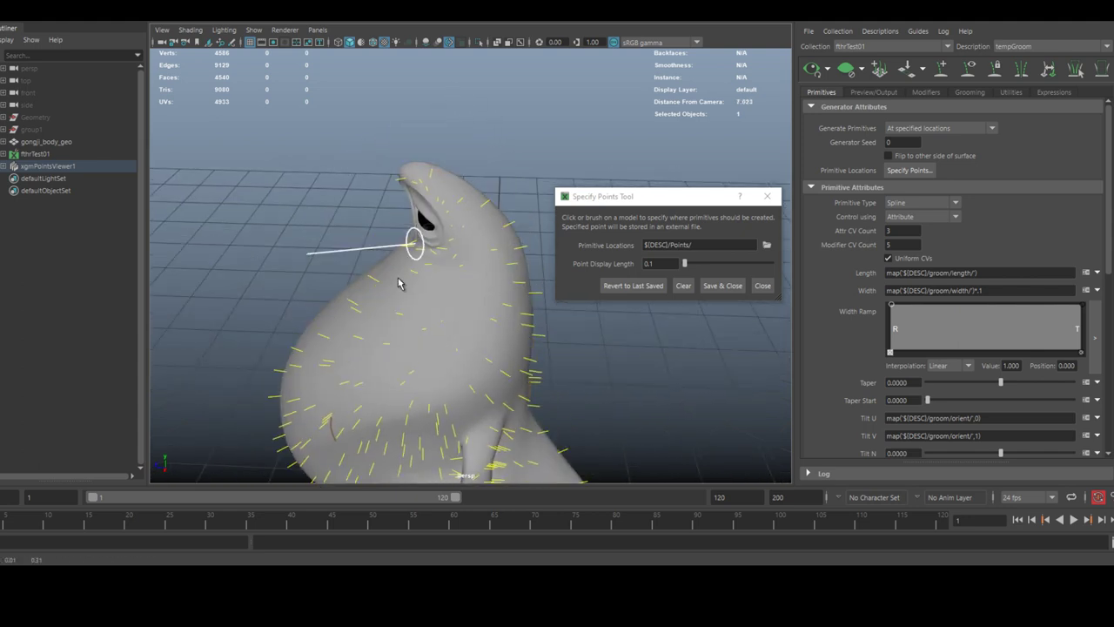
{"action": "right_click_drag", "start_coordinate": [409, 248], "coordinate": [379, 193], "text": "alt"}
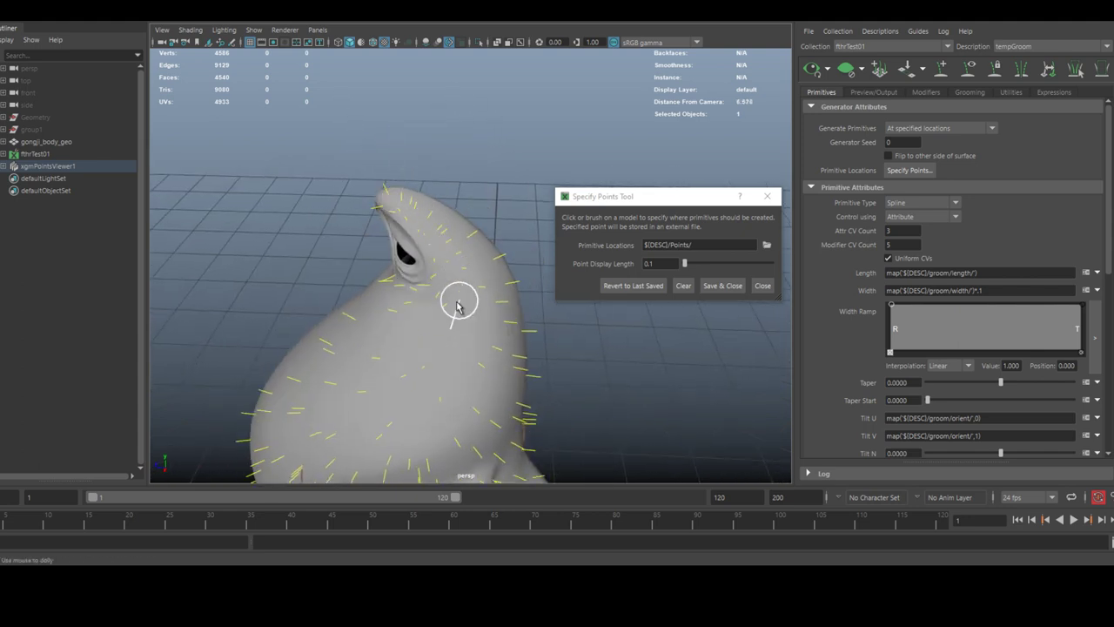
{"action": "left_click_drag", "start_coordinate": [381, 332], "coordinate": [341, 312]}
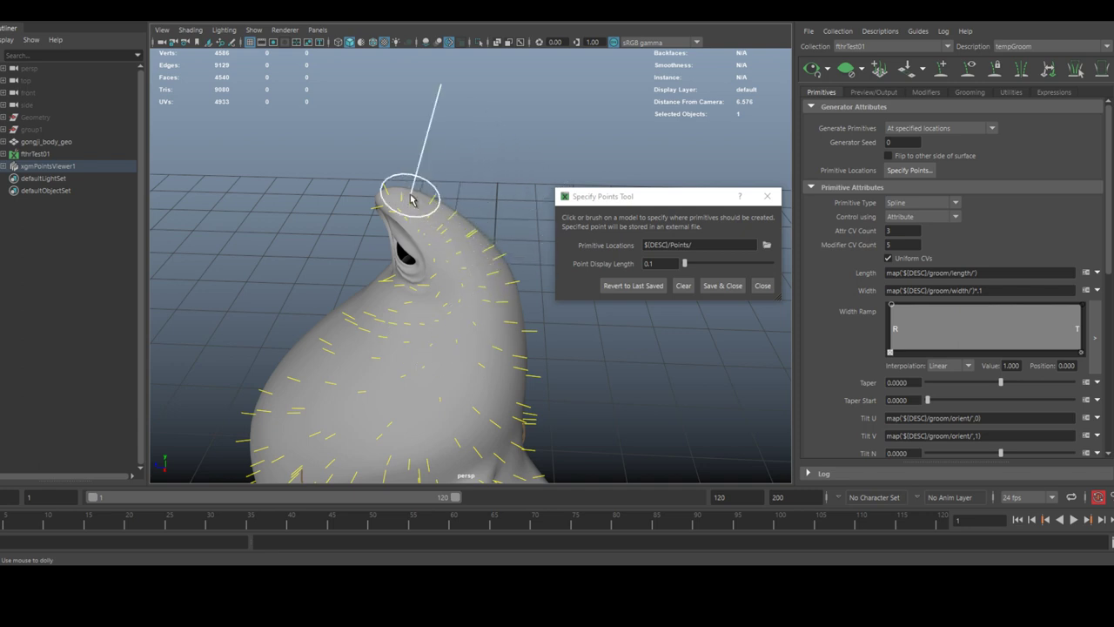
- Fill in denser primitive points over the top of the head, the neck and the shoulder above the wing
{"action": "left_click_drag", "start_coordinate": [415, 192], "coordinate": [505, 241], "text": "alt"}
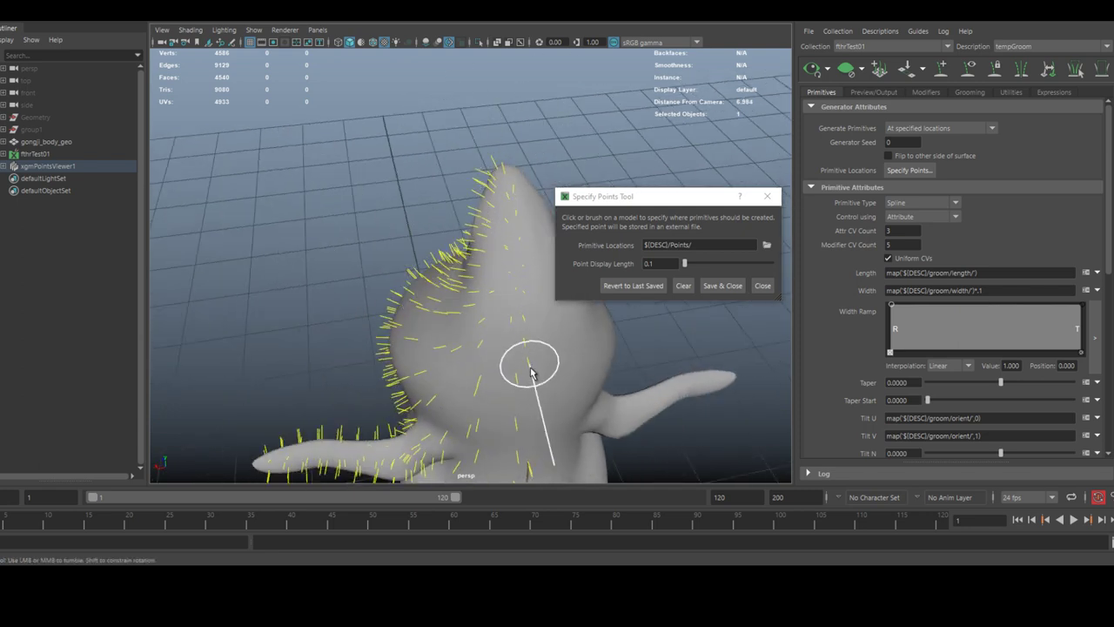
{"action": "left_click_drag", "start_coordinate": [446, 382], "coordinate": [526, 394], "text": "alt"}
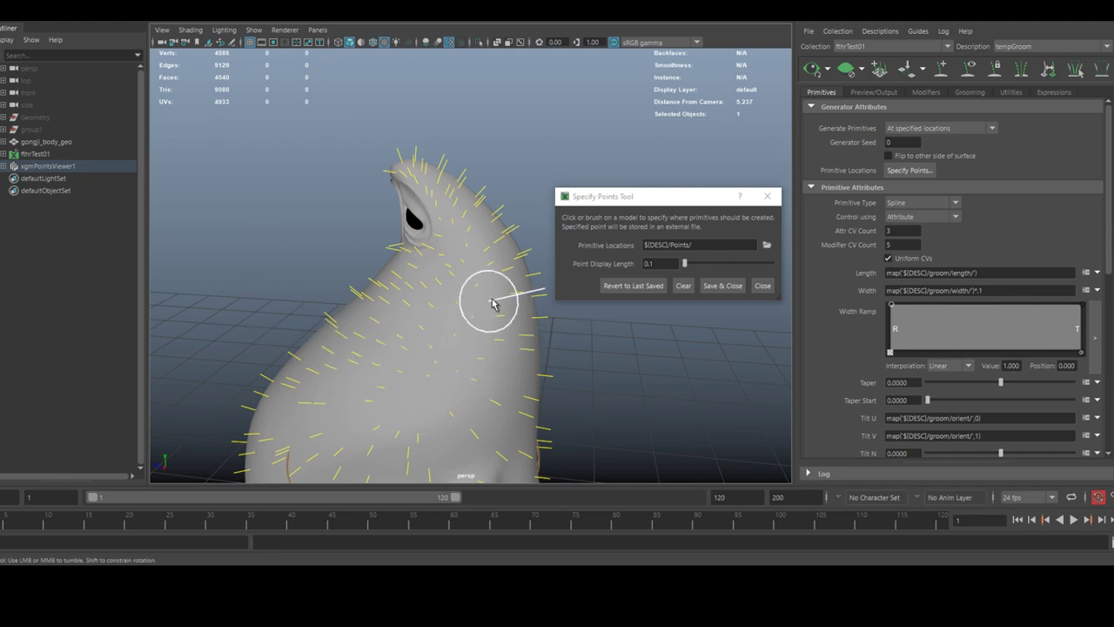
{"action": "mouse_move", "coordinate": [492, 303]}
{"action": "left_mouse_down", "text": "alt"}
{"action": "mouse_move", "coordinate": [455, 256]}
{"action": "mouse_move", "coordinate": [293, 315]}
{"action": "left_mouse_up", "text": "alt"}
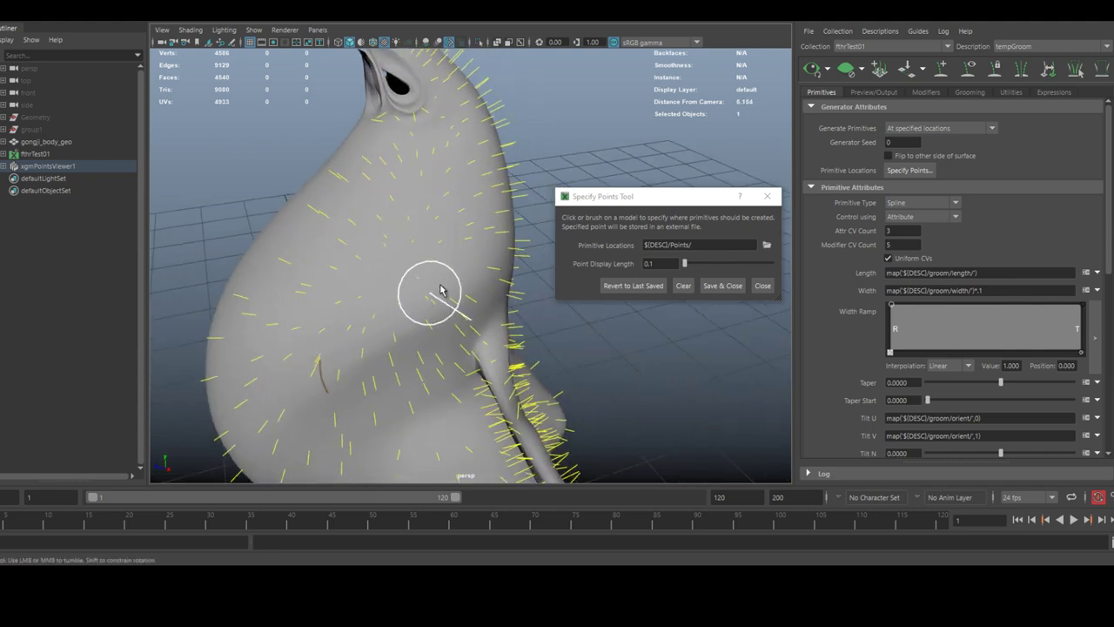
{"action": "mouse_move", "coordinate": [490, 249]}
{"action": "left_mouse_down", "text": "alt"}
{"action": "mouse_move", "coordinate": [328, 366]}
{"action": "mouse_move", "coordinate": [368, 328]}
{"action": "left_mouse_up", "text": "alt"}
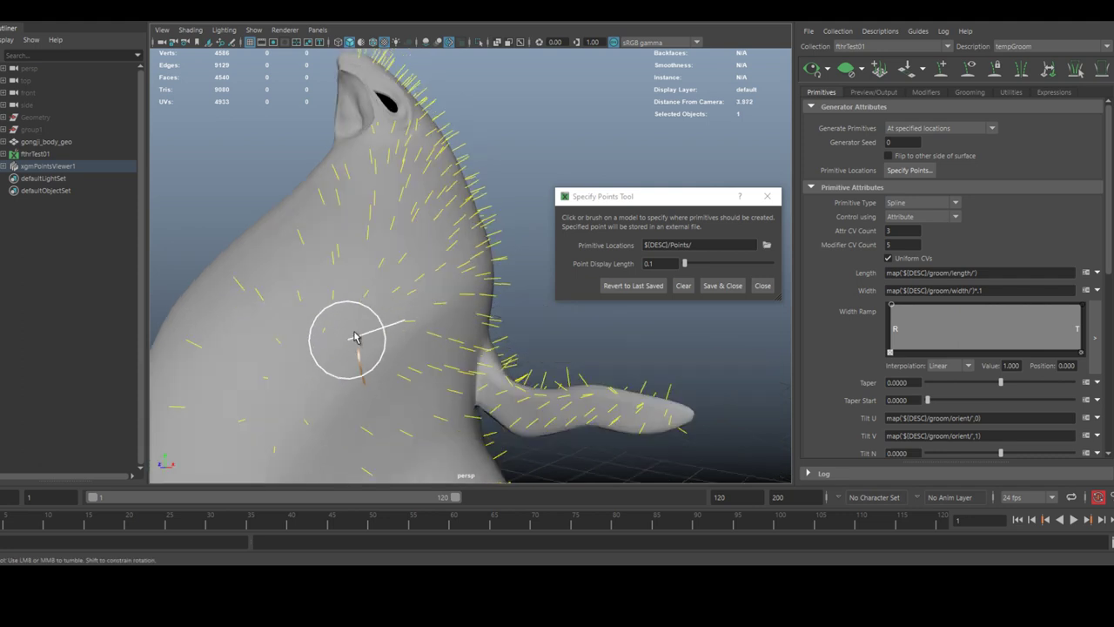
{"action": "left_click_drag", "start_coordinate": [288, 393], "coordinate": [344, 352], "text": "alt"}
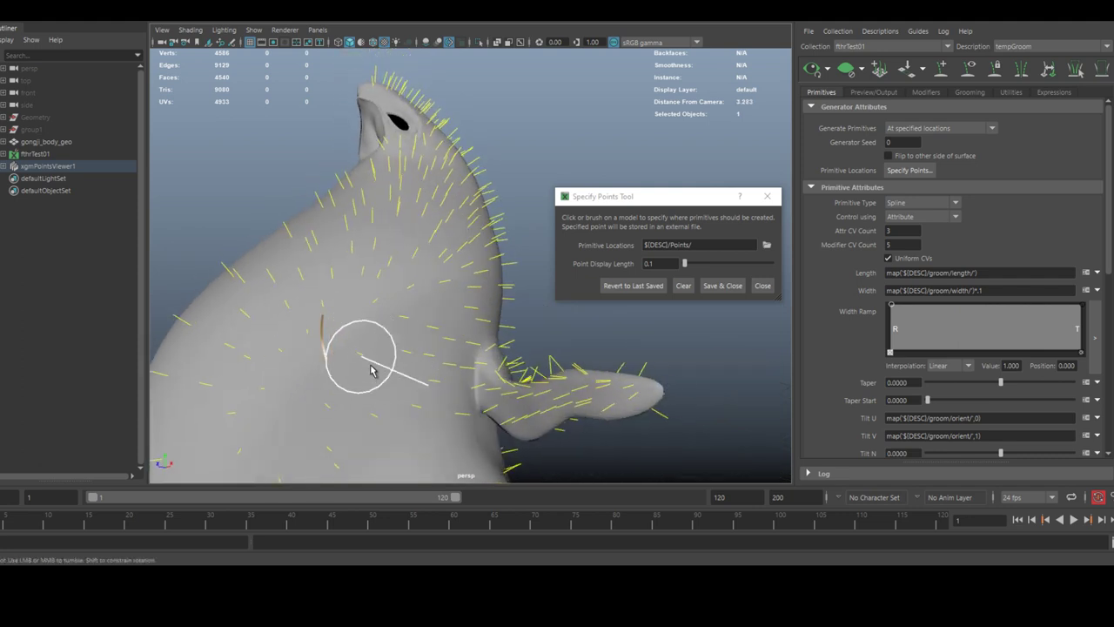
{"action": "middle_click_drag", "start_coordinate": [341, 410], "coordinate": [293, 354], "text": "alt"}
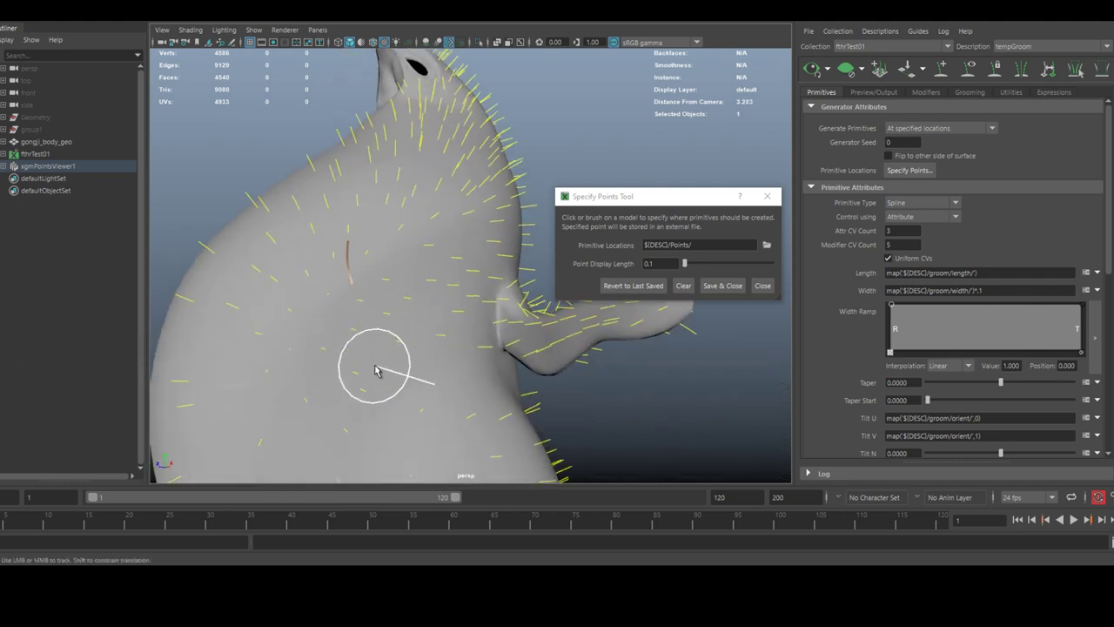
- Add primitive points over the side of the body below the wing and down the front of the belly
{"action": "right_click_drag", "start_coordinate": [465, 378], "coordinate": [298, 317], "text": "alt"}
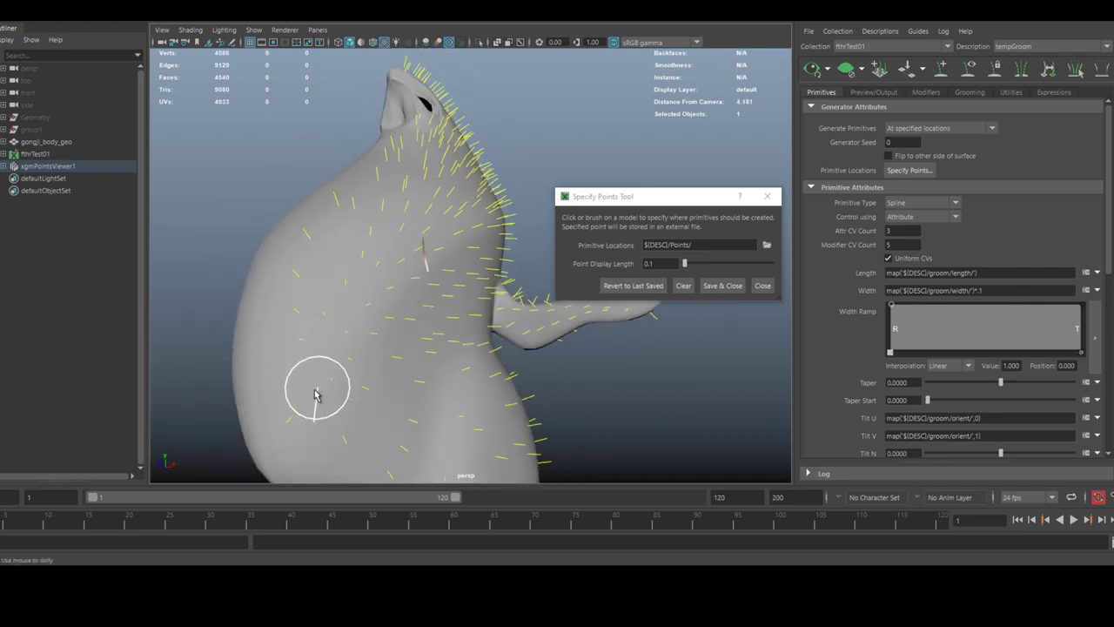
{"action": "middle_click_drag", "start_coordinate": [315, 394], "coordinate": [331, 264], "text": "alt"}
{"action": "left_click_drag", "start_coordinate": [418, 398], "coordinate": [409, 212], "text": "alt"}
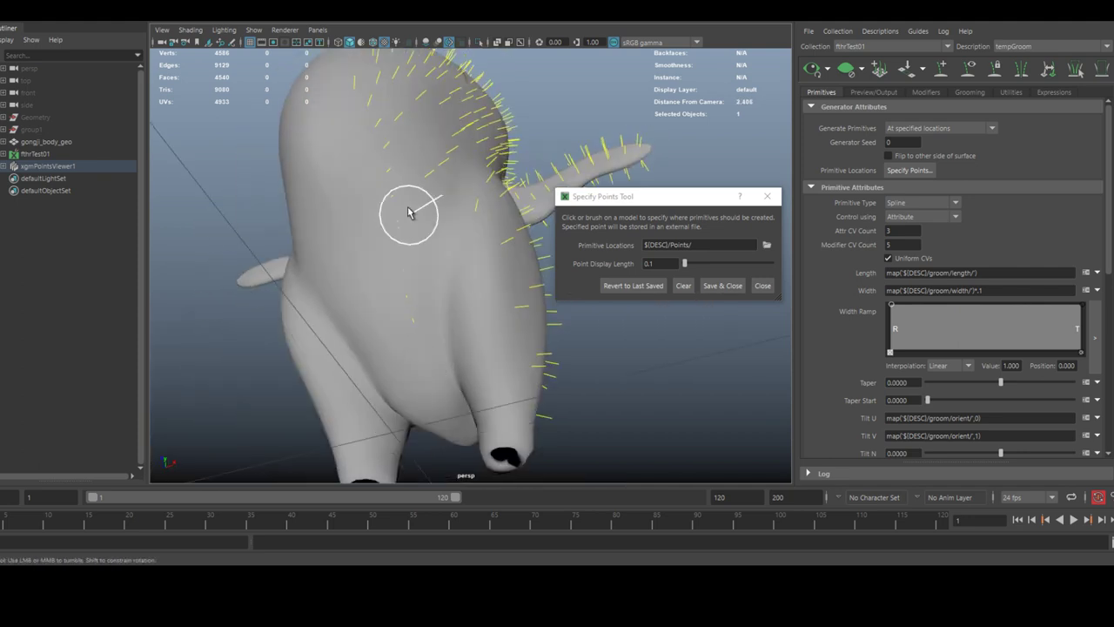
{"action": "left_click_drag", "start_coordinate": [444, 368], "coordinate": [438, 259], "text": "alt"}
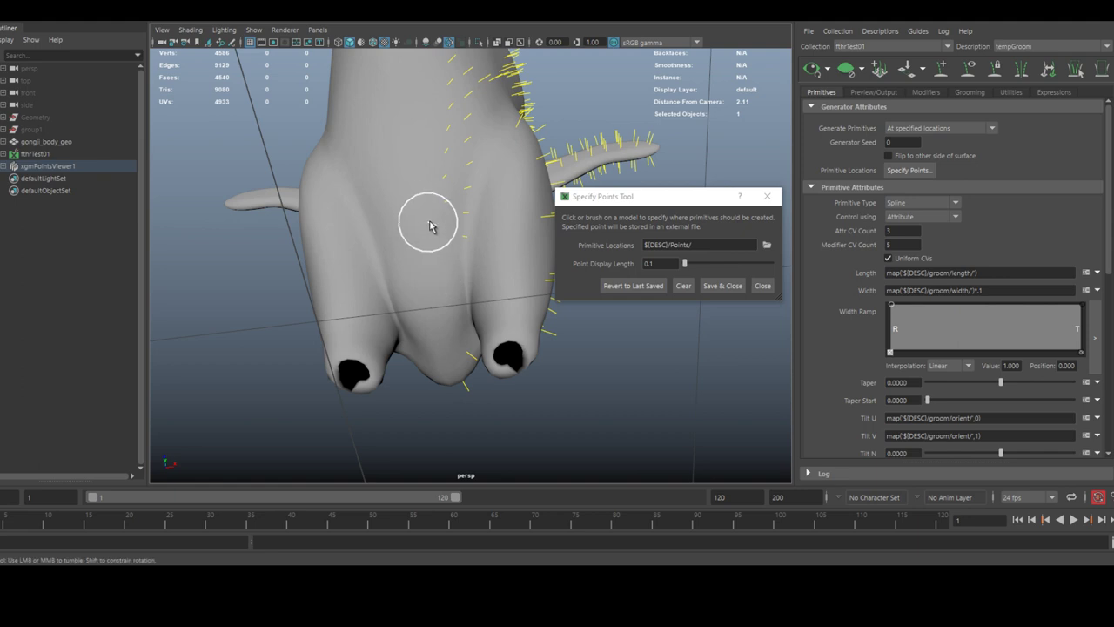
- Show the wireframe over the shaded body and place primitive points along the belly's centre line and the underside toward the tail
{"action": "left_click", "coordinate": [373, 43]}
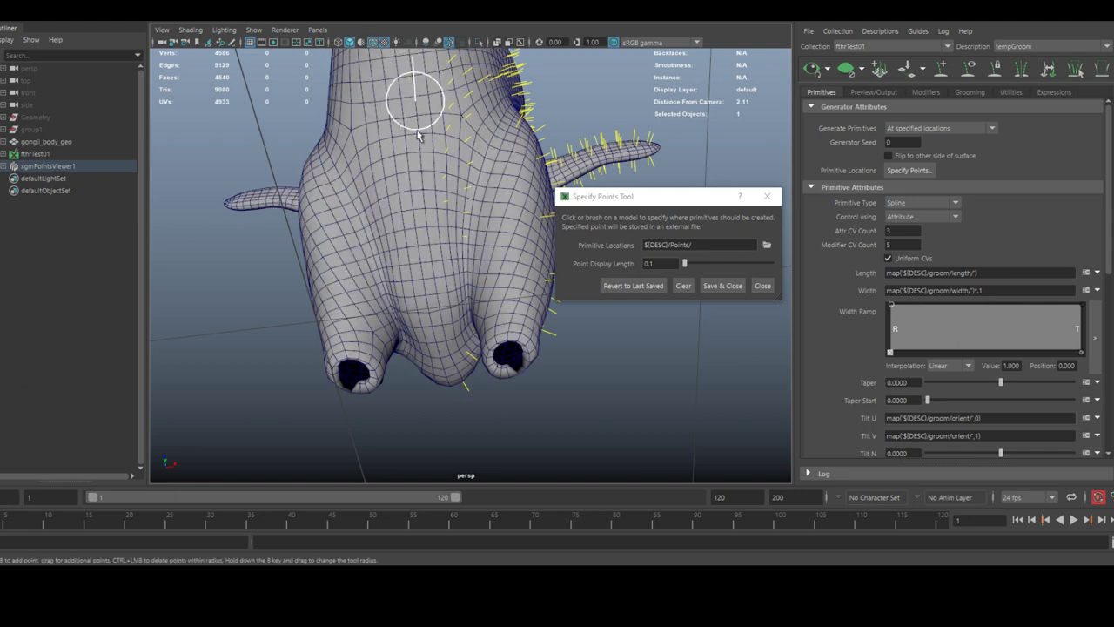
{"action": "left_click_drag", "start_coordinate": [453, 319], "coordinate": [451, 178], "text": "alt"}
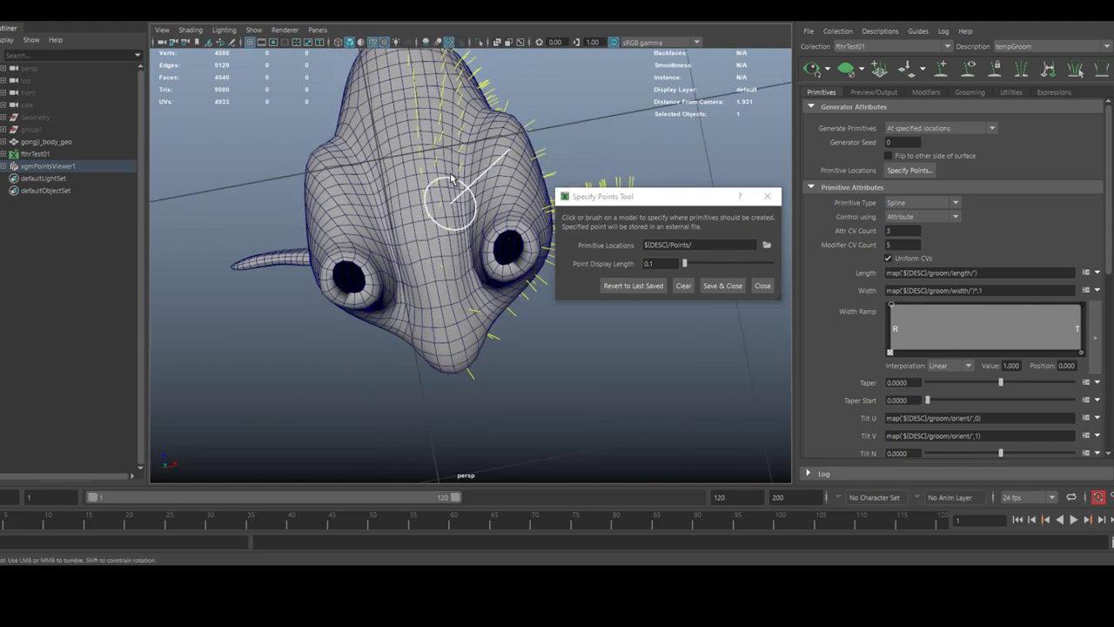
{"action": "left_click_drag", "start_coordinate": [448, 294], "coordinate": [448, 199], "text": "alt"}
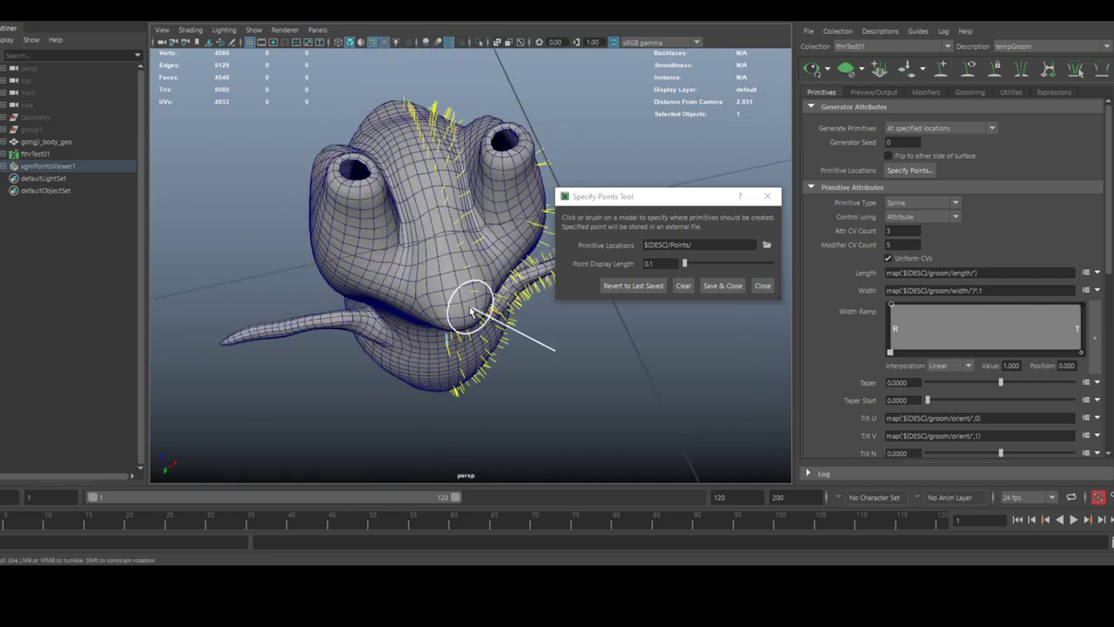
{"action": "left_click_drag", "start_coordinate": [470, 311], "coordinate": [398, 261], "text": "alt"}
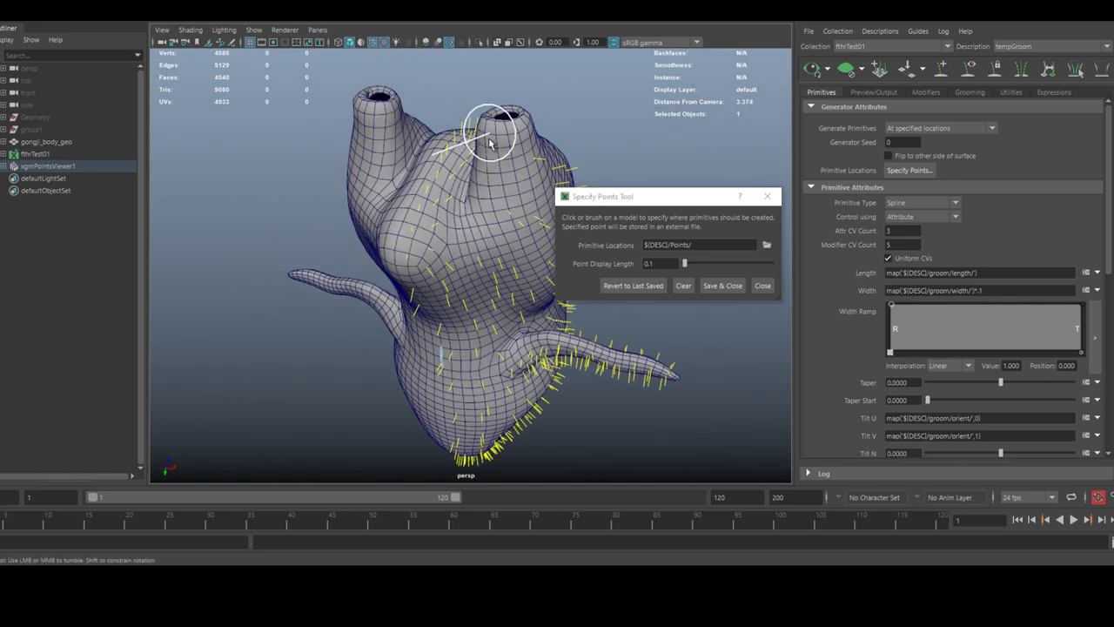
{"action": "mouse_move", "coordinate": [491, 144]}
{"action": "left_mouse_down", "text": "alt"}
{"action": "mouse_move", "coordinate": [443, 269]}
{"action": "mouse_move", "coordinate": [390, 268]}
{"action": "mouse_move", "coordinate": [353, 232]}
{"action": "mouse_move", "coordinate": [368, 179]}
{"action": "left_mouse_up", "text": "alt"}
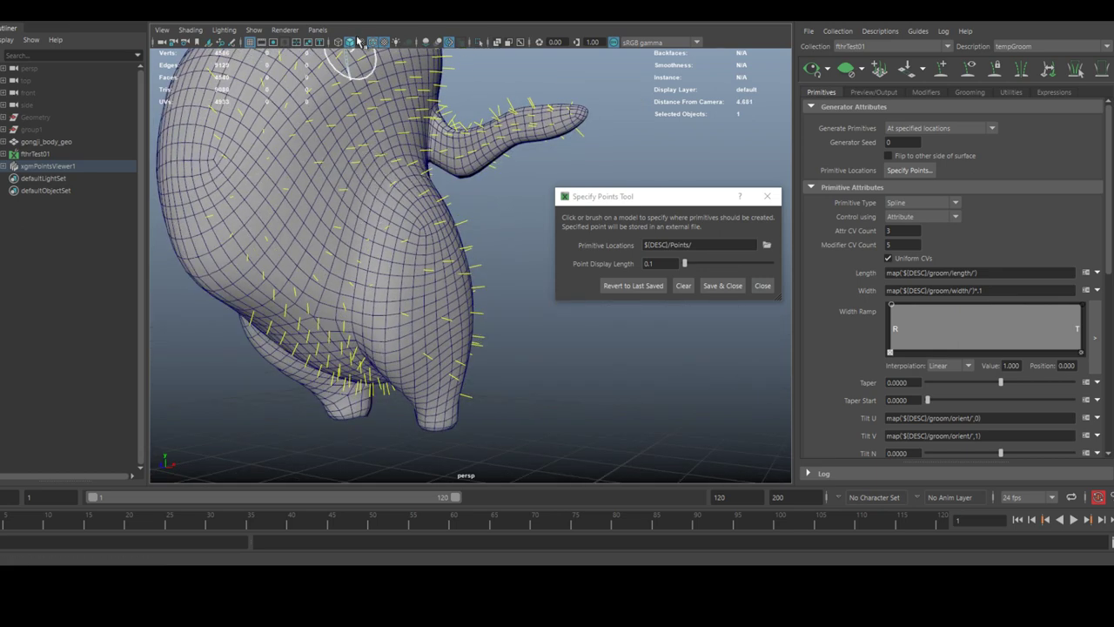
- Hide the wireframe overlay and fill the gaps on the flank, lower belly and thigh with primitive points
{"action": "middle_click_drag", "start_coordinate": [314, 139], "coordinate": [405, 208], "text": "alt"}
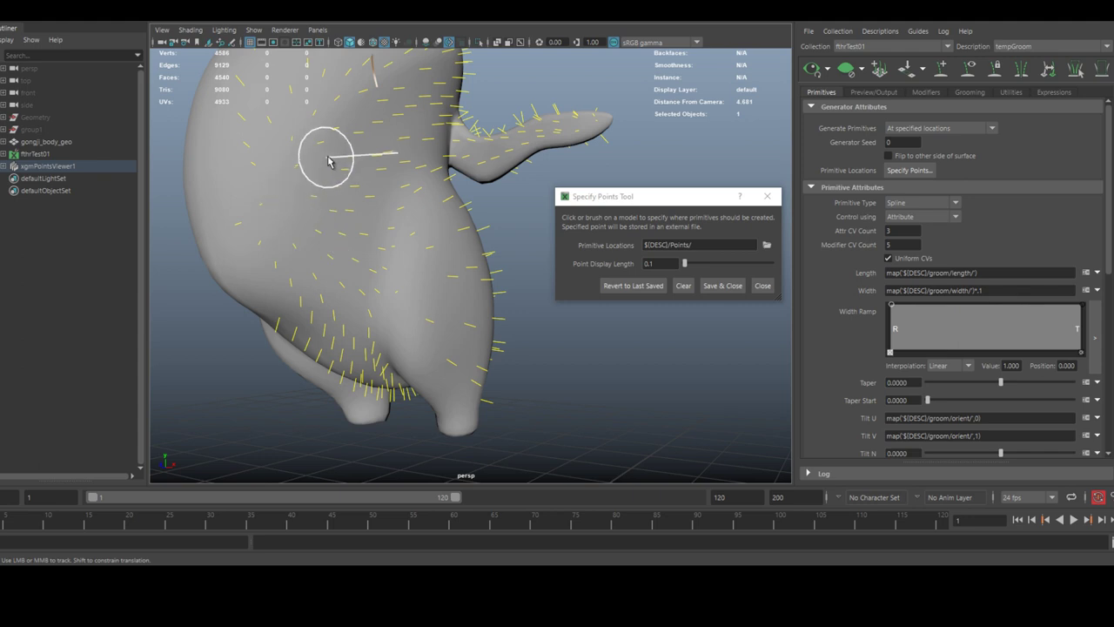
{"action": "left_click_drag", "start_coordinate": [280, 228], "coordinate": [415, 222], "text": "alt"}
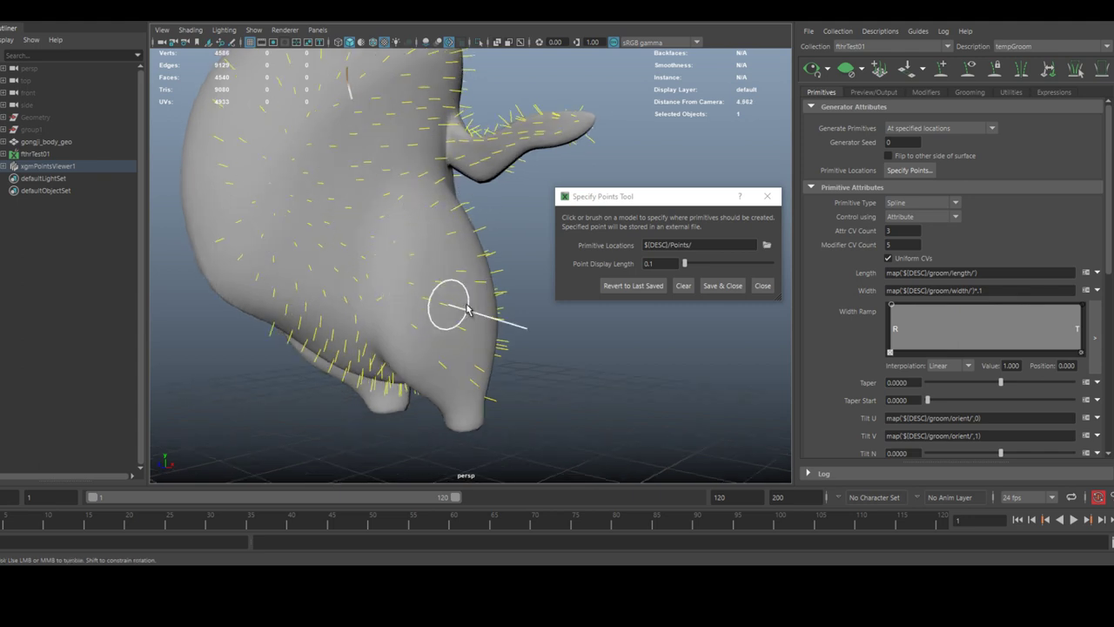
{"action": "mouse_move", "coordinate": [467, 310]}
{"action": "left_mouse_down", "text": "alt"}
{"action": "mouse_move", "coordinate": [435, 313]}
{"action": "mouse_move", "coordinate": [420, 270]}
{"action": "left_mouse_up", "text": "alt"}
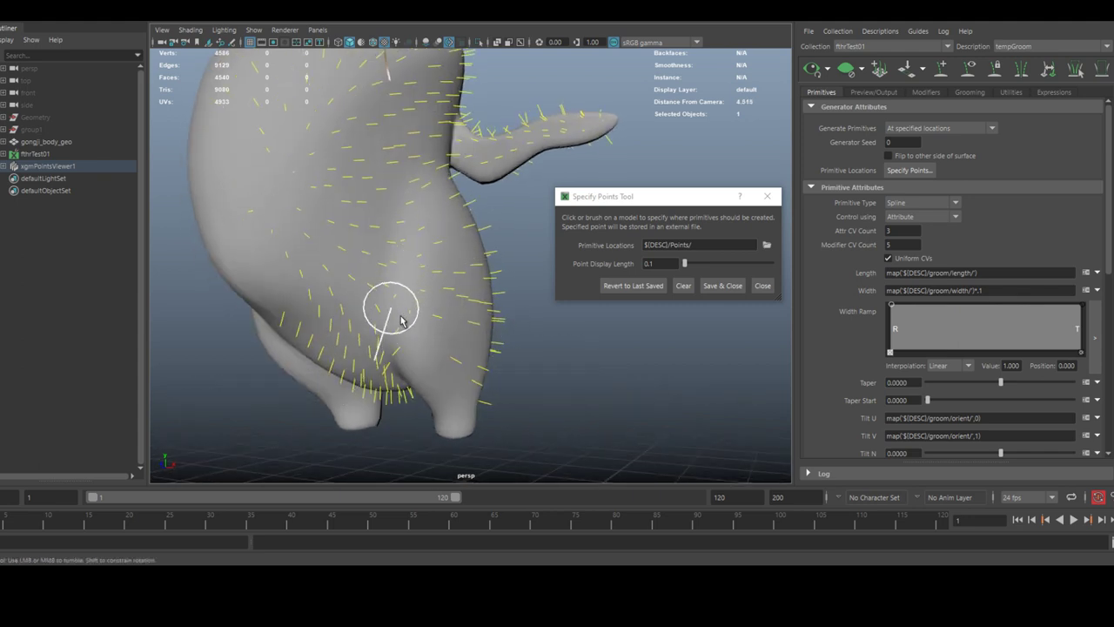
{"action": "left_click_drag", "start_coordinate": [401, 320], "coordinate": [424, 272], "text": "alt"}
- Place primitive points around the inner and outer sides of the lower leg, down toward the leg opening
{"action": "mouse_move", "coordinate": [413, 359]}
{"action": "left_mouse_down", "text": "alt"}
{"action": "mouse_move", "coordinate": [415, 314]}
{"action": "mouse_move", "coordinate": [435, 376]}
{"action": "left_mouse_up", "text": "alt"}
{"action": "mouse_move", "coordinate": [483, 326]}
{"action": "left_mouse_down", "text": "alt"}
{"action": "mouse_move", "coordinate": [453, 352]}
{"action": "mouse_move", "coordinate": [467, 357]}
{"action": "mouse_move", "coordinate": [434, 280]}
{"action": "left_mouse_up", "text": "alt"}
{"action": "scroll", "coordinate": [419, 376], "scroll_direction": "up", "scroll_amount": 4}
{"action": "middle_click_drag", "start_coordinate": [413, 310], "coordinate": [403, 320], "text": "alt"}
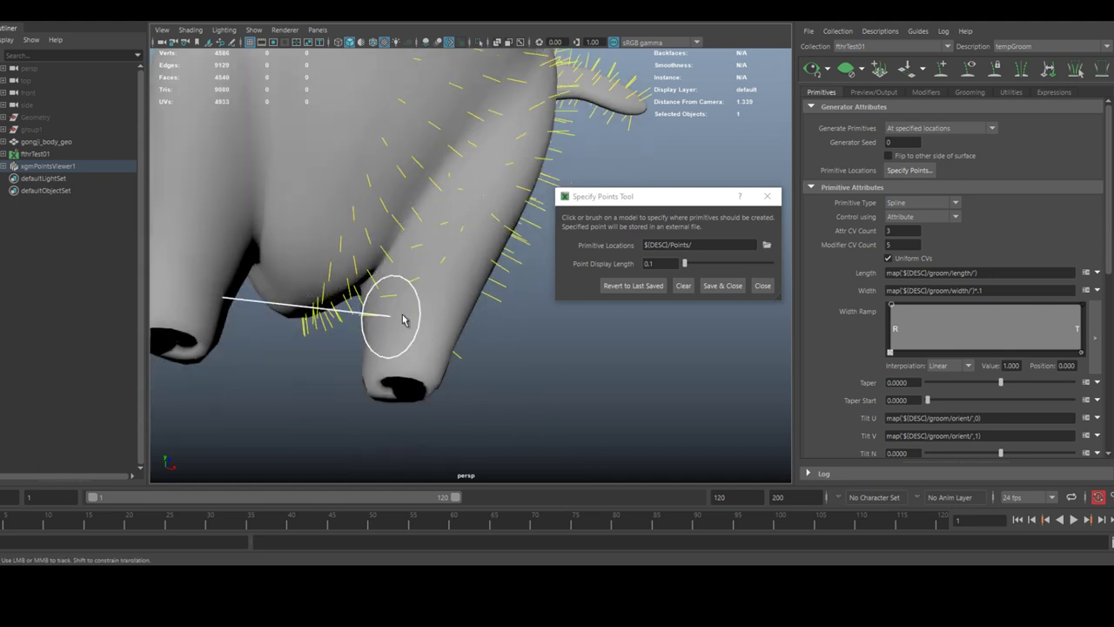
{"action": "scroll", "coordinate": [418, 270], "scroll_direction": "down", "scroll_amount": 5}
{"action": "left_click_drag", "start_coordinate": [354, 340], "coordinate": [383, 331], "text": "alt"}
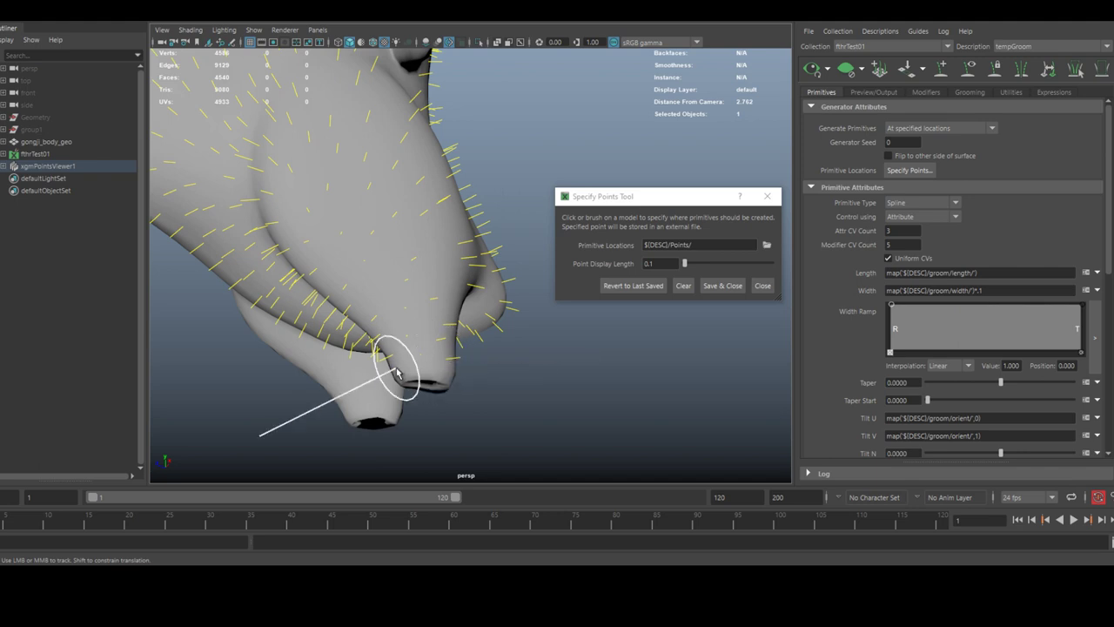
- Fill the remaining gaps on the back of the thigh and around the inner lower leg with primitive points
{"action": "left_click_drag", "start_coordinate": [446, 355], "coordinate": [401, 275], "text": "alt"}
{"action": "left_click_drag", "start_coordinate": [481, 323], "coordinate": [445, 304], "text": "alt"}
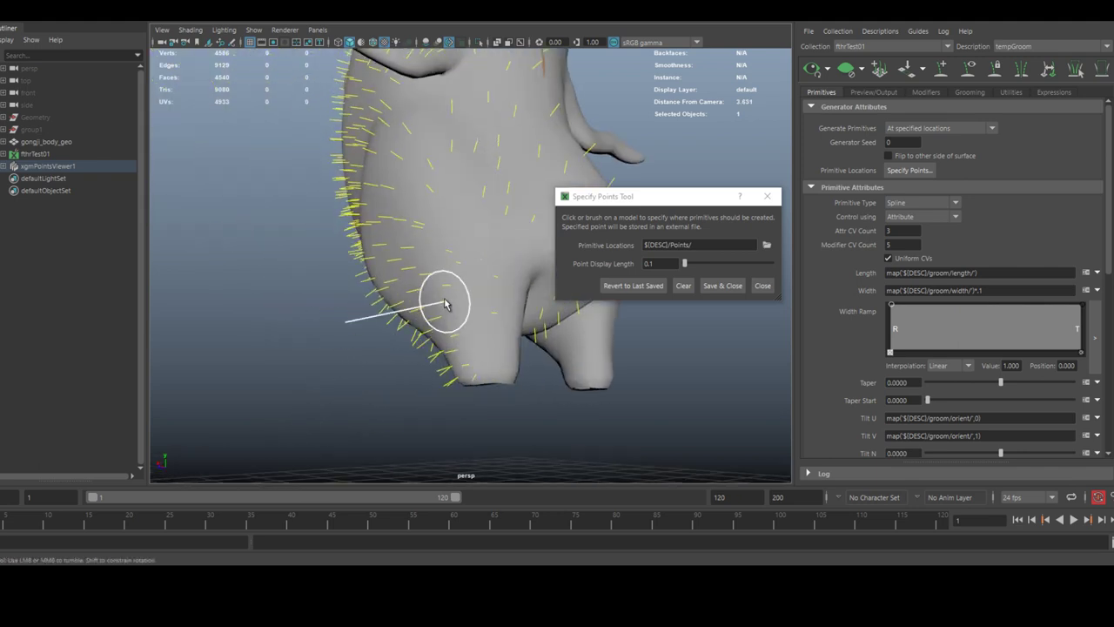
{"action": "middle_click_drag", "start_coordinate": [498, 364], "coordinate": [444, 300], "text": "alt"}
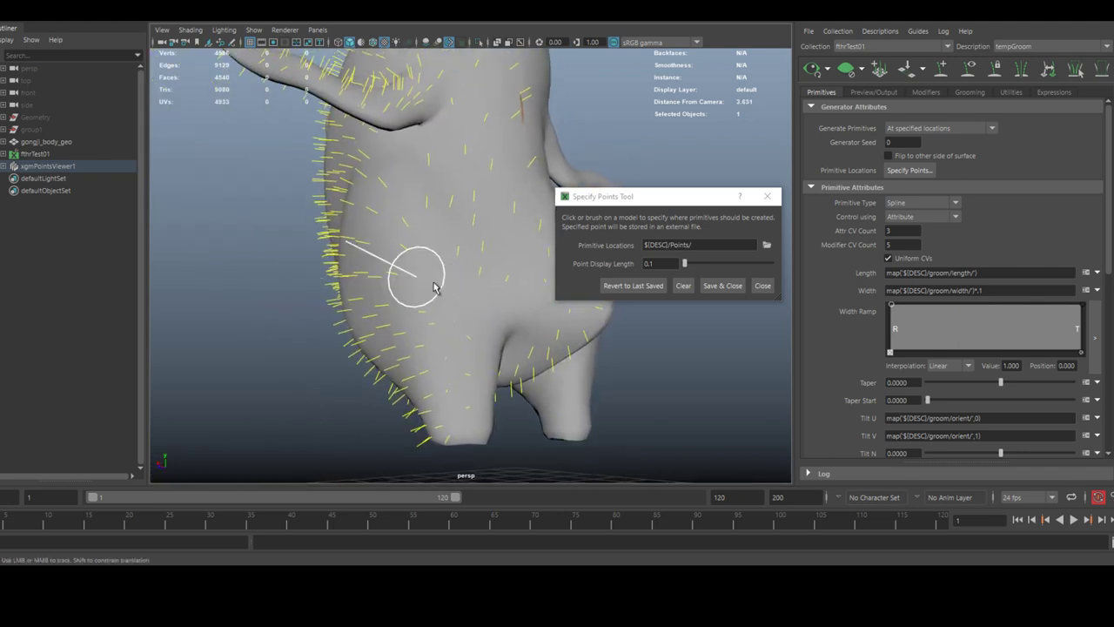
{"action": "left_click_drag", "start_coordinate": [436, 287], "coordinate": [438, 252], "text": "alt"}
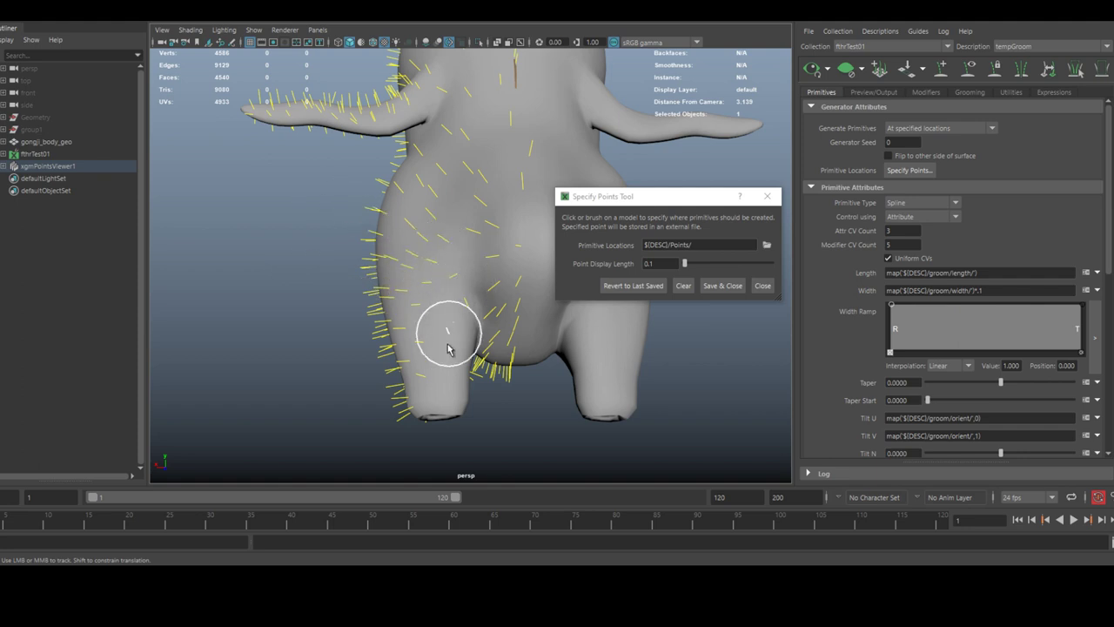
{"action": "left_click_drag", "start_coordinate": [456, 357], "coordinate": [477, 325], "text": "alt"}
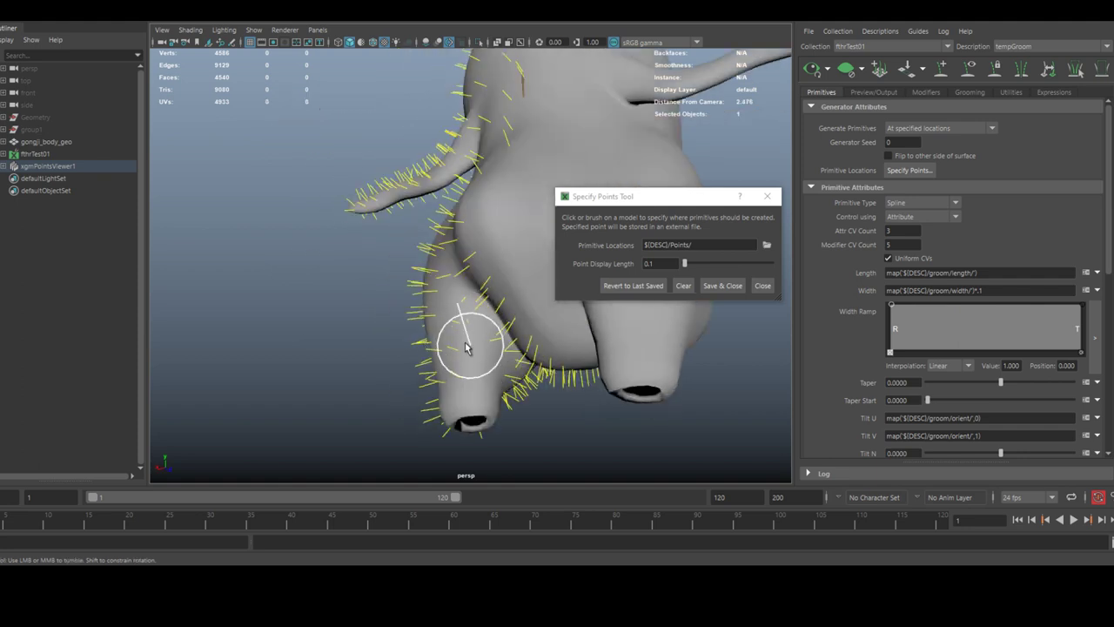
{"action": "left_click_drag", "start_coordinate": [449, 396], "coordinate": [477, 383], "text": "alt"}
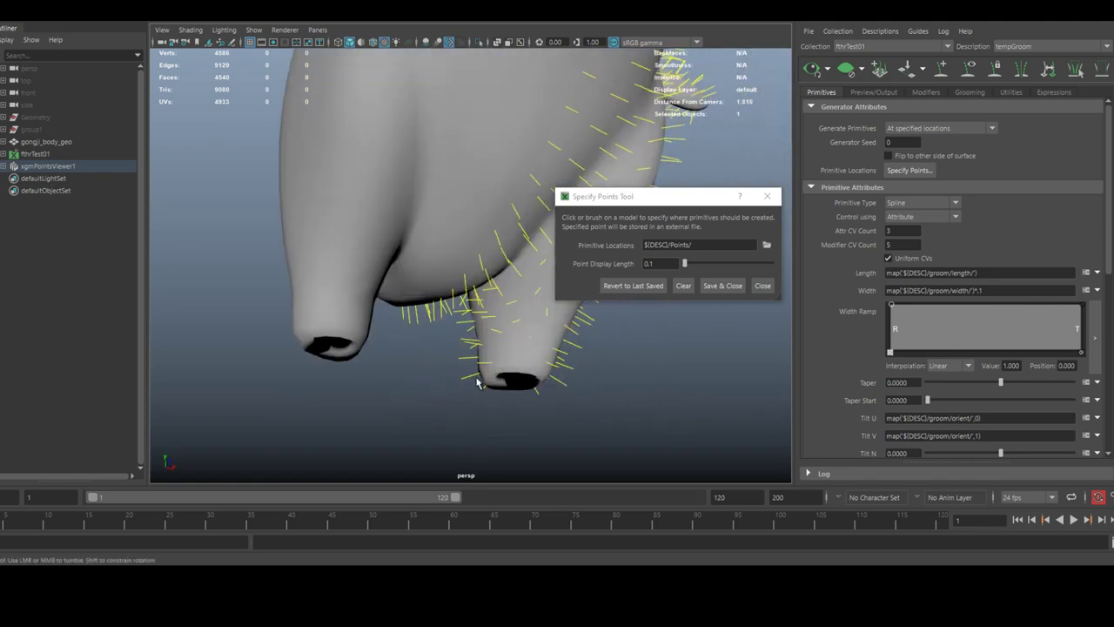
- Check the primitive points across the leg, flank, back, neck and head for uncovered areas
{"action": "left_click_drag", "start_coordinate": [538, 364], "coordinate": [401, 250], "text": "alt"}
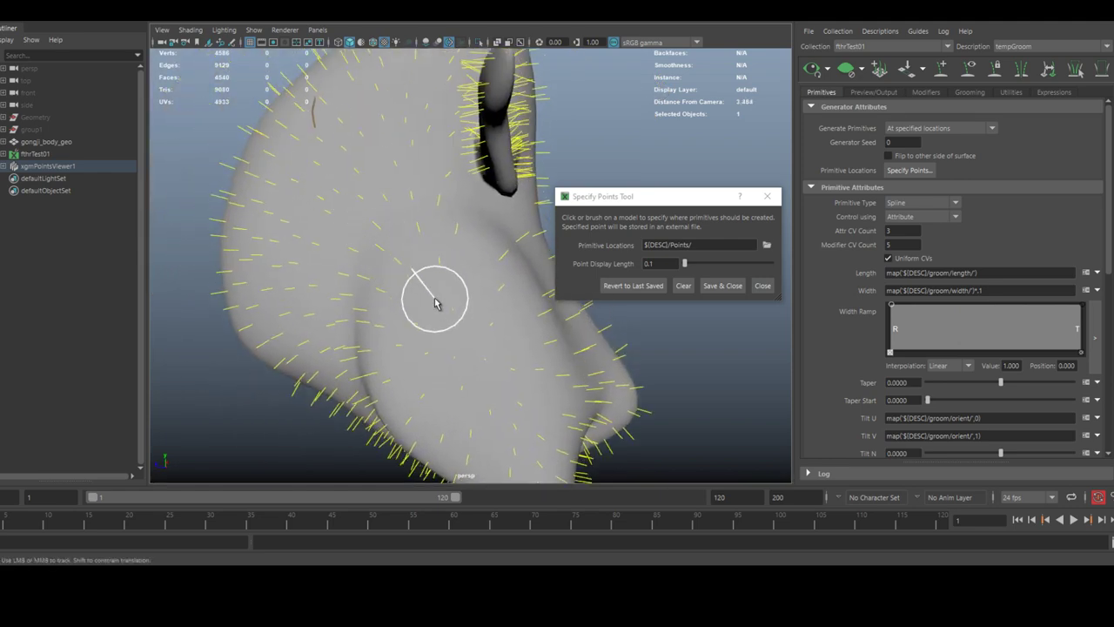
{"action": "left_click_drag", "start_coordinate": [435, 303], "coordinate": [465, 207], "text": "alt"}
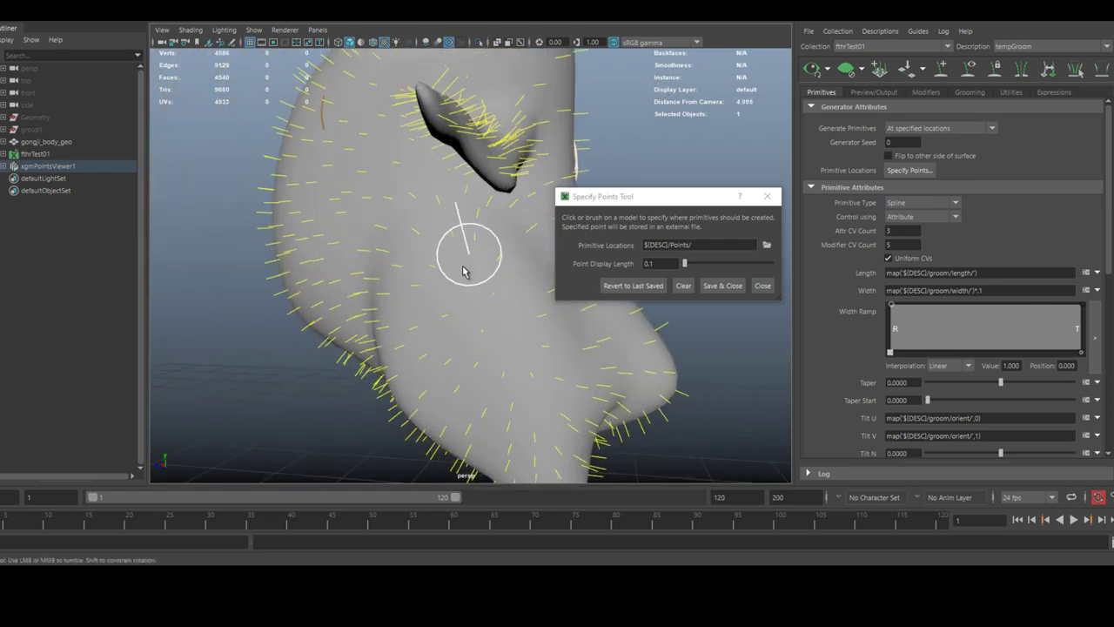
{"action": "left_click_drag", "start_coordinate": [463, 271], "coordinate": [438, 279], "text": "alt"}
{"action": "left_click_drag", "start_coordinate": [511, 247], "coordinate": [402, 315], "text": "alt"}
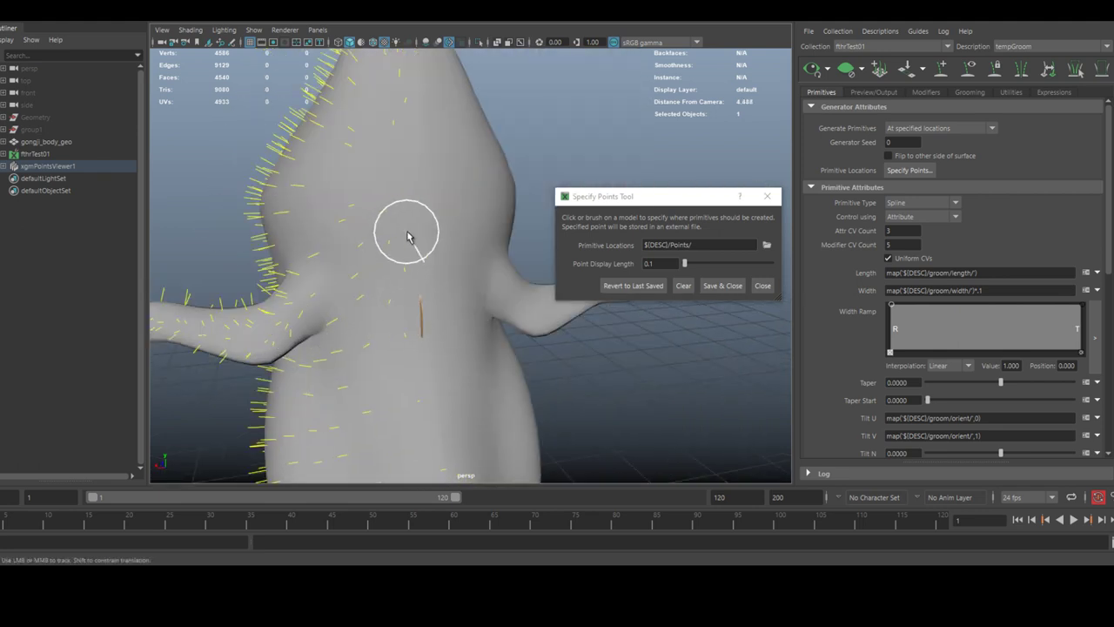
{"action": "mouse_move", "coordinate": [407, 237]}
{"action": "left_mouse_down", "text": "alt"}
{"action": "mouse_move", "coordinate": [418, 276]}
{"action": "mouse_move", "coordinate": [419, 218]}
{"action": "left_mouse_up", "text": "alt"}
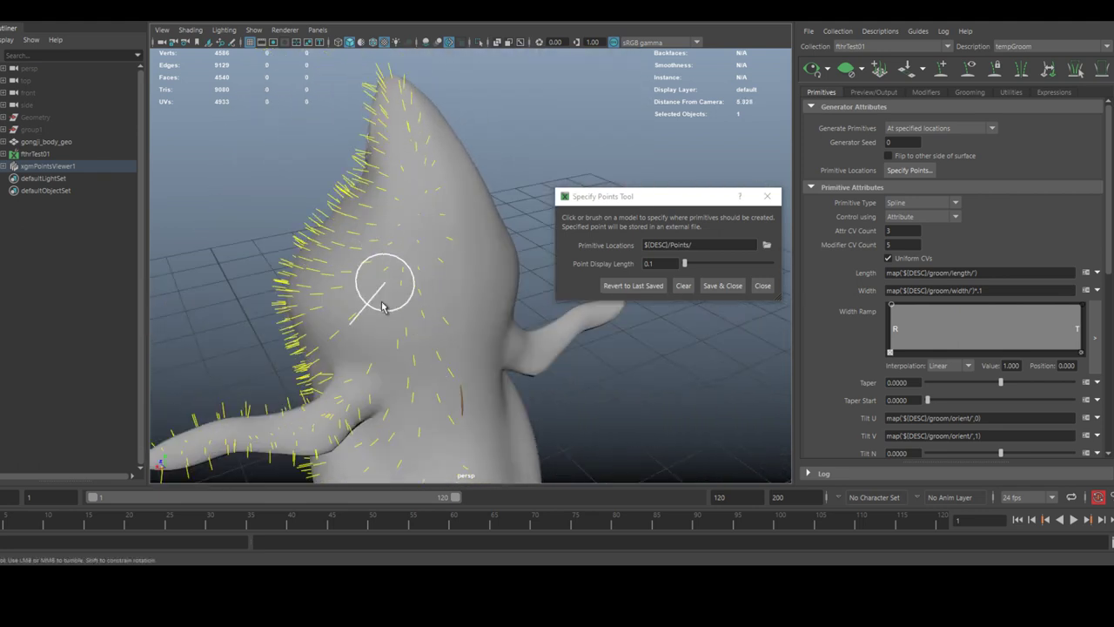
{"action": "left_click_drag", "start_coordinate": [355, 352], "coordinate": [399, 291], "text": "alt"}
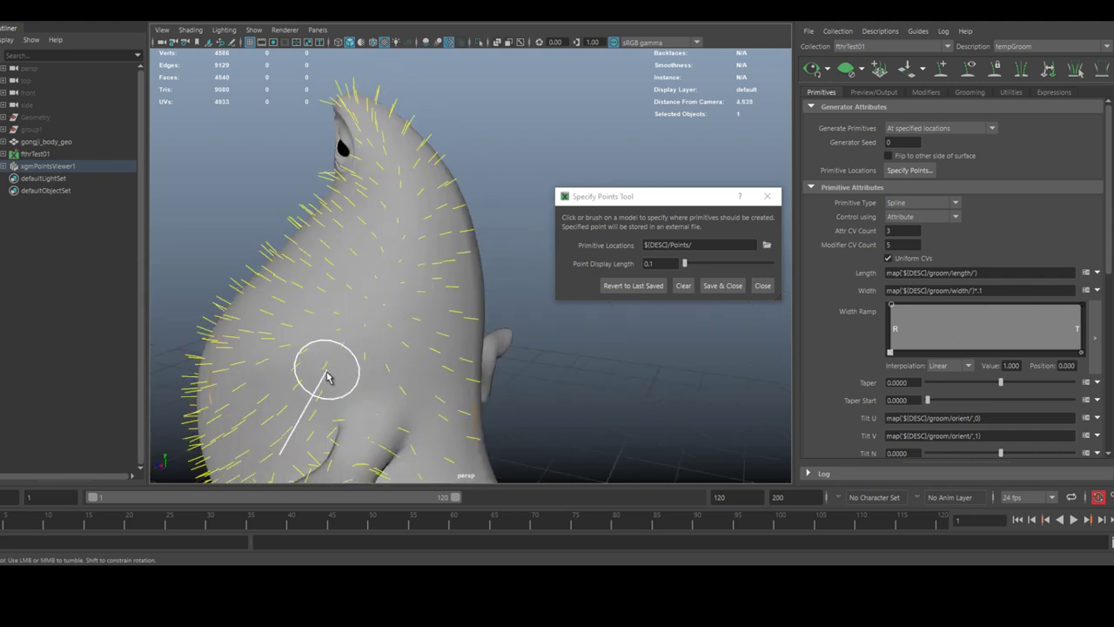
{"action": "left_click_drag", "start_coordinate": [451, 338], "coordinate": [432, 305], "text": "alt"}
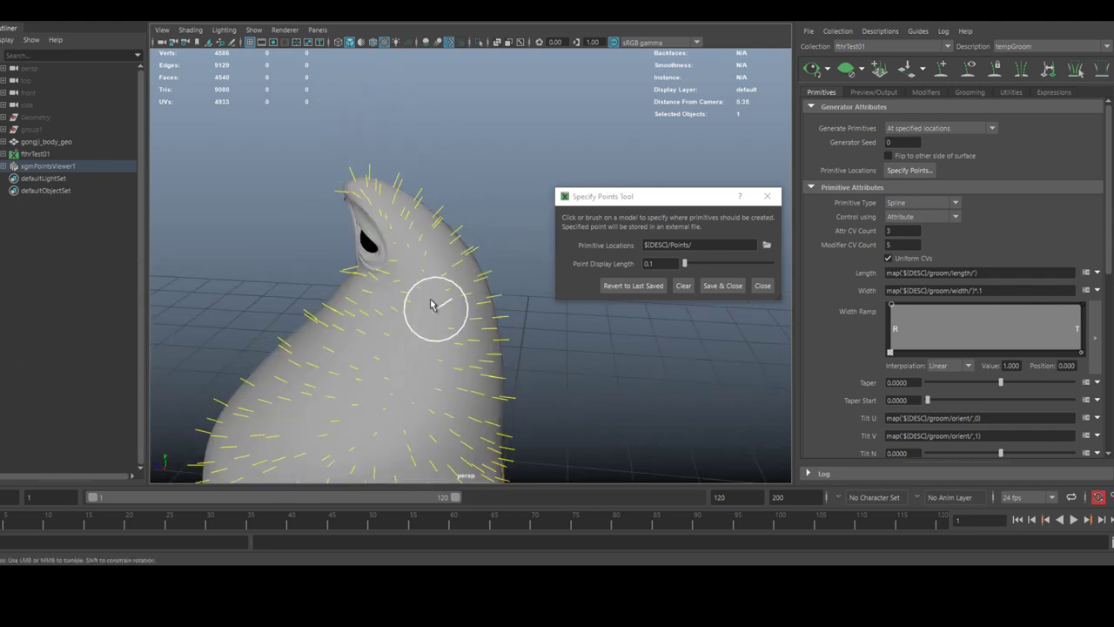
{"action": "left_click_drag", "start_coordinate": [368, 326], "coordinate": [432, 318], "text": "alt"}
{"action": "right_click_drag", "start_coordinate": [431, 318], "coordinate": [473, 311], "text": "alt"}
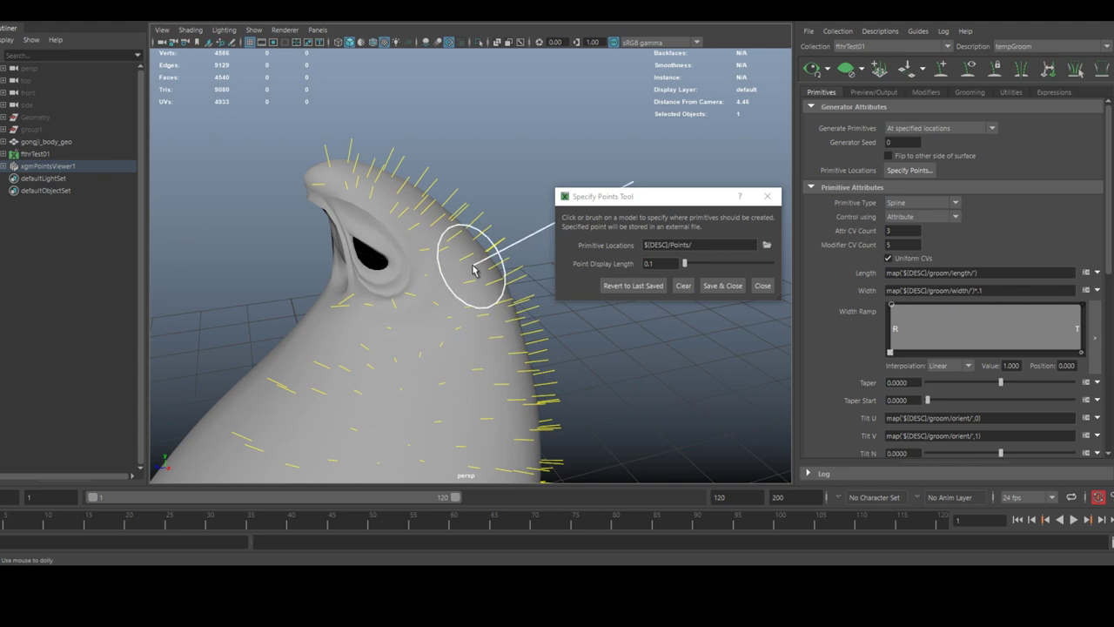
- Save the specified primitive points and close the Specify Points tool
{"action": "left_click", "coordinate": [707, 289]}
{"action": "right_click_drag", "start_coordinate": [583, 252], "coordinate": [340, 189], "text": "alt"}
{"action": "left_click_drag", "start_coordinate": [340, 189], "coordinate": [405, 196], "text": "alt"}
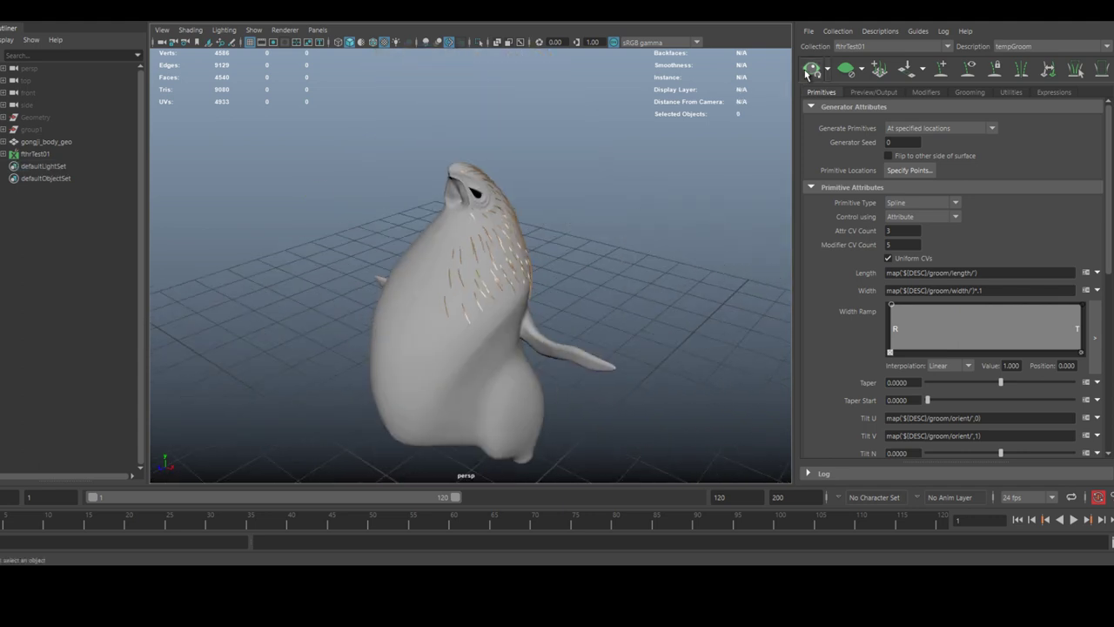
- Update the XGen preview to generate the splines on the body and save the scene
{"action": "left_click", "coordinate": [812, 70]}
{"action": "left_click_drag", "start_coordinate": [535, 277], "coordinate": [590, 246], "text": "alt"}
{"action": "key", "text": "ctrl+s"}
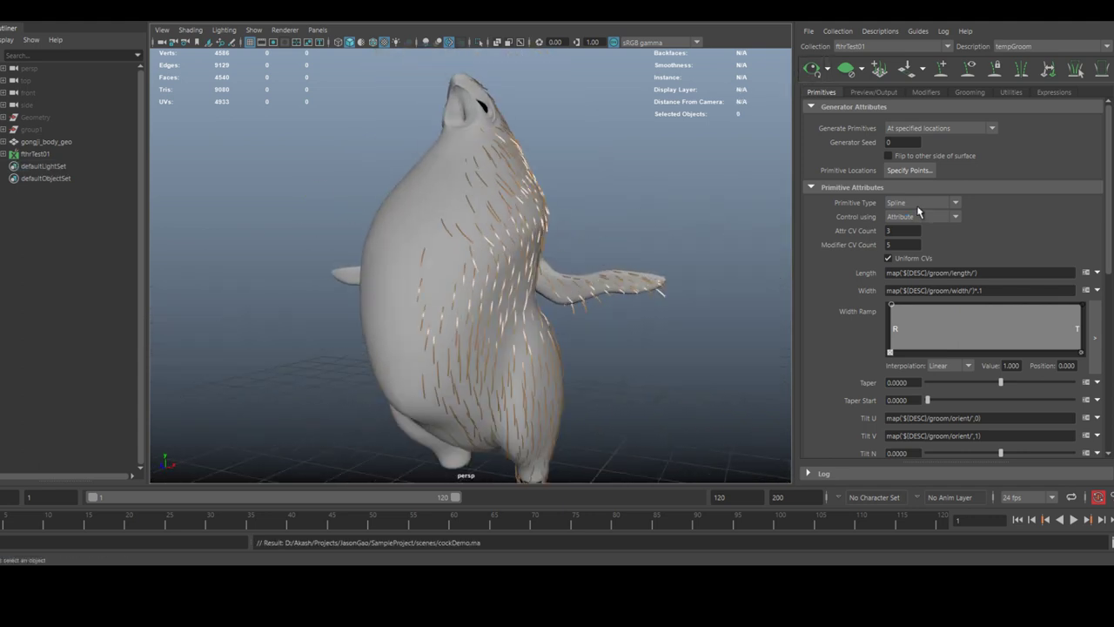
- Reopen the primitive locations for editing and show the wireframe over the shaded body
{"action": "left_click", "coordinate": [906, 171]}
{"action": "left_click_drag", "start_coordinate": [461, 203], "coordinate": [636, 224]}
{"action": "right_click_drag", "start_coordinate": [418, 236], "coordinate": [475, 234], "text": "alt"}
{"action": "left_click_drag", "start_coordinate": [474, 234], "coordinate": [501, 228], "text": "alt"}
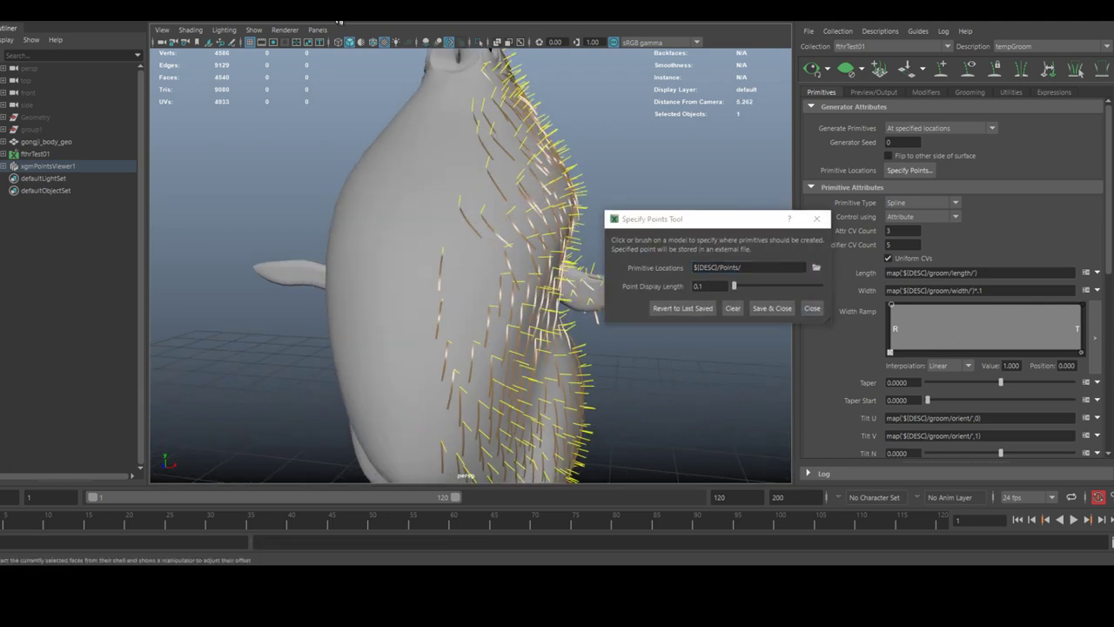
{"action": "left_click", "coordinate": [355, 45]}
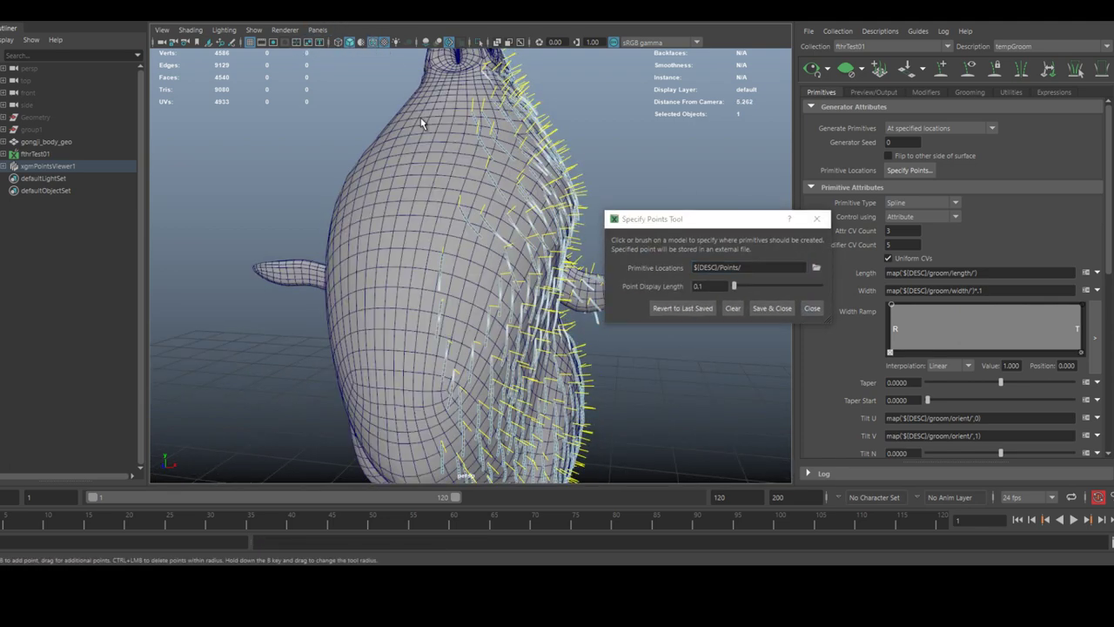
- Place primitive points along the body's centre line, over the chest and belly toward the underside
{"action": "left_click_drag", "start_coordinate": [410, 113], "coordinate": [453, 87], "text": "alt"}
{"action": "left_click_drag", "start_coordinate": [436, 331], "coordinate": [487, 186], "text": "alt"}
{"action": "left_click", "coordinate": [481, 364]}
{"action": "left_click_drag", "start_coordinate": [480, 364], "coordinate": [470, 149], "text": "alt"}
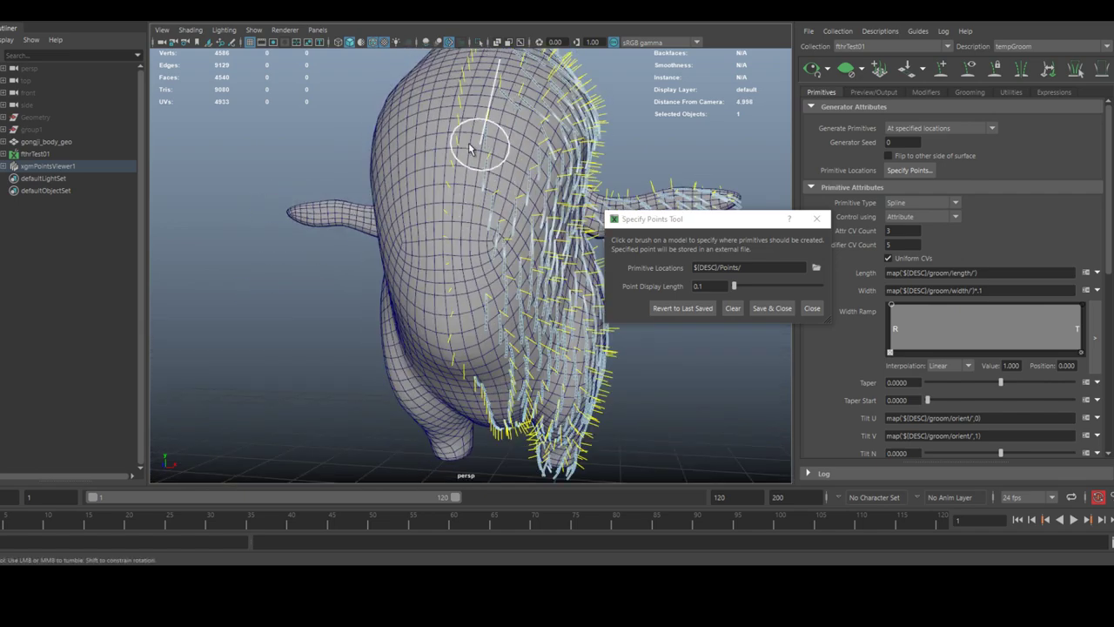
{"action": "left_click_drag", "start_coordinate": [496, 410], "coordinate": [510, 220], "text": "alt"}
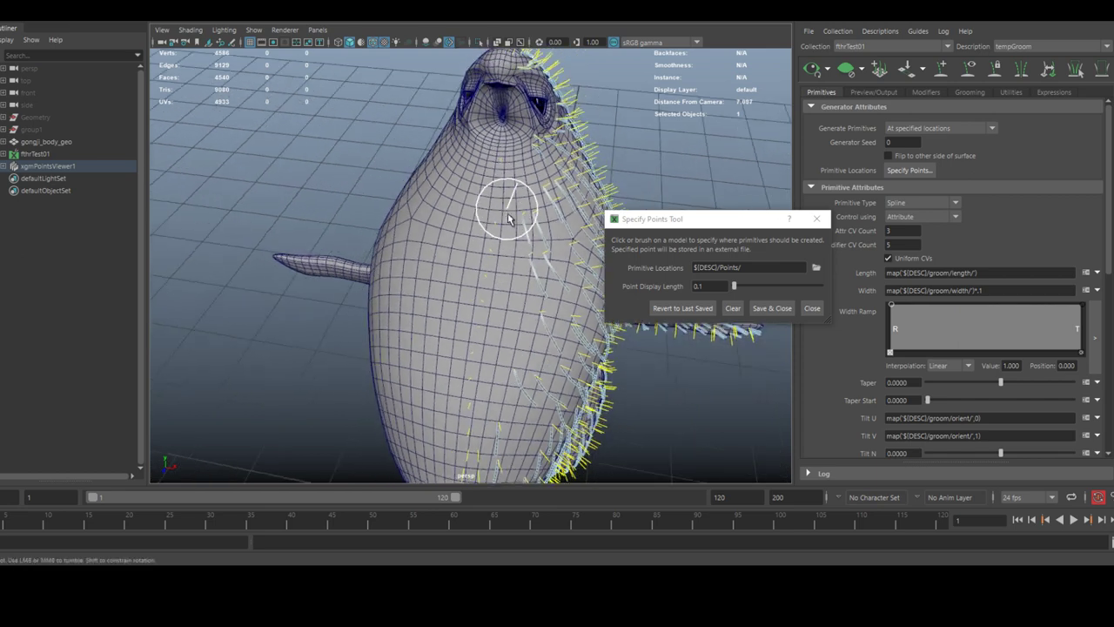
- Fill the area between the centre line and the existing flank points on the chest and belly with primitive points
{"action": "left_click_drag", "start_coordinate": [481, 396], "coordinate": [482, 183], "text": "alt"}
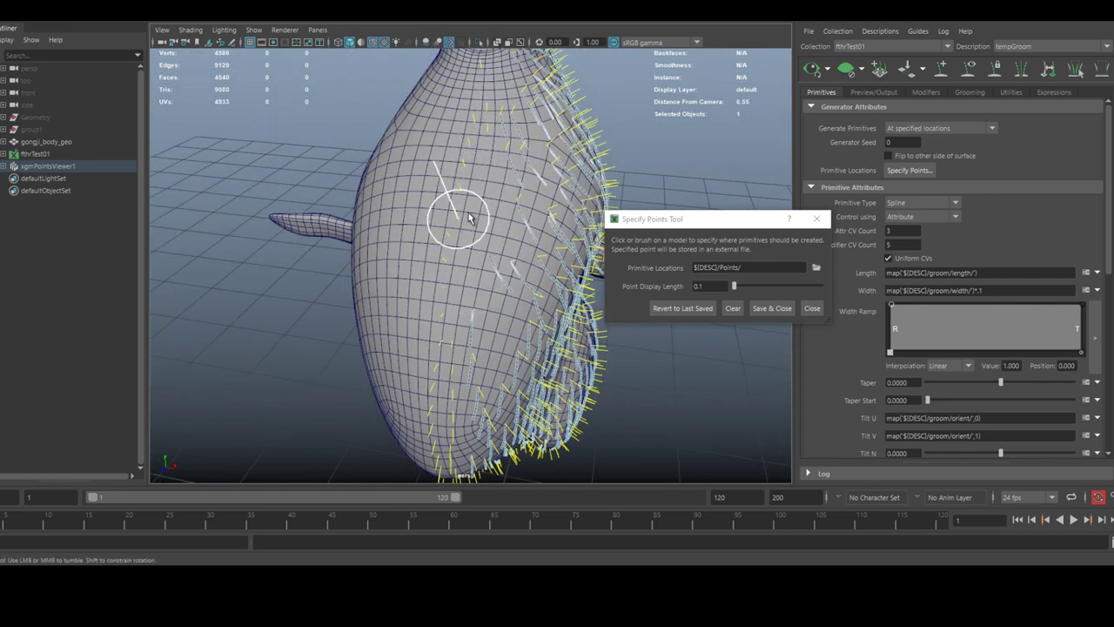
{"action": "left_click_drag", "start_coordinate": [500, 229], "coordinate": [481, 246], "text": "alt"}
{"action": "left_click_drag", "start_coordinate": [501, 207], "coordinate": [475, 176], "text": "alt"}
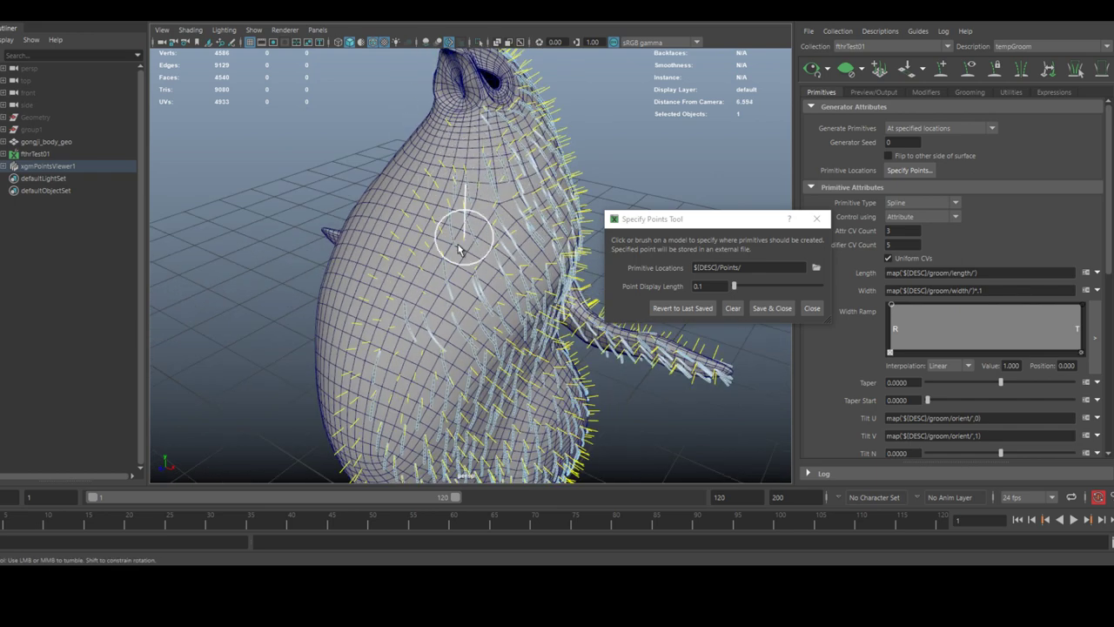
- Place primitive points over the throat below the beak and on the upper neck beneath the eye
{"action": "left_click_drag", "start_coordinate": [468, 265], "coordinate": [454, 337], "text": "alt"}
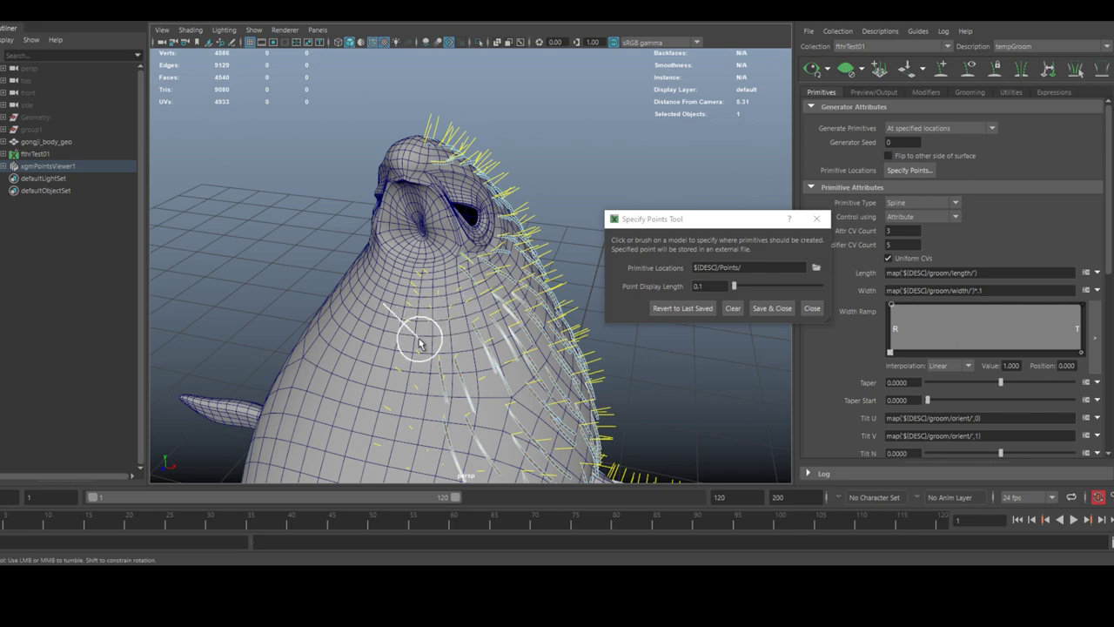
{"action": "left_click_drag", "start_coordinate": [470, 358], "coordinate": [370, 365], "text": "alt"}
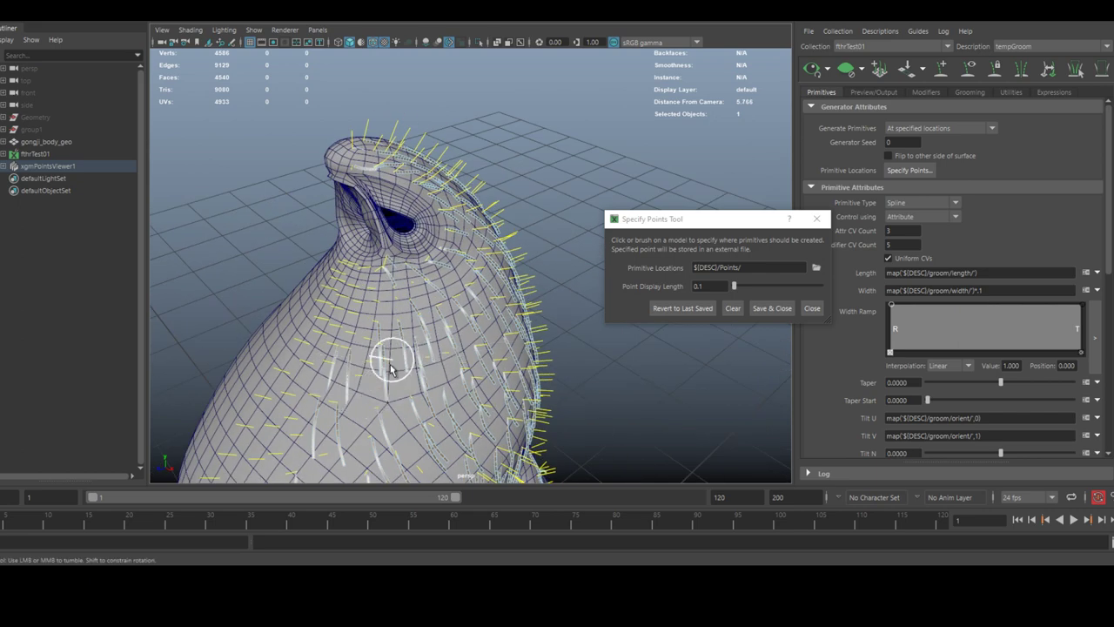
{"action": "middle_click_drag", "start_coordinate": [421, 291], "coordinate": [410, 371], "text": "alt"}
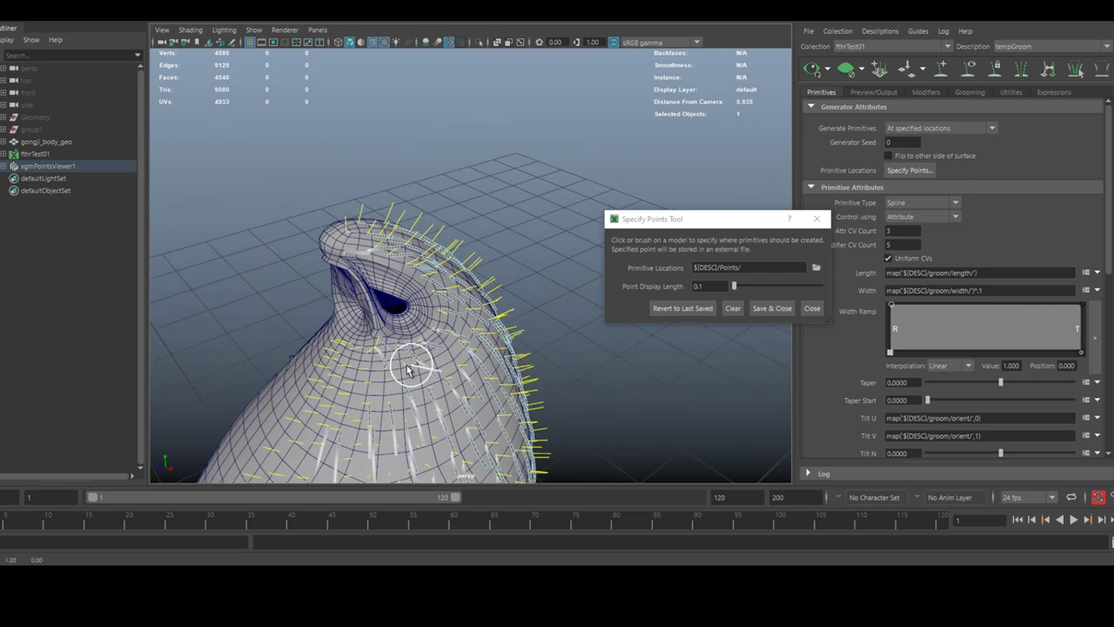
{"action": "left_click_drag", "start_coordinate": [410, 370], "coordinate": [425, 233], "text": "alt"}
{"action": "middle_click_drag", "start_coordinate": [425, 233], "coordinate": [448, 180], "text": "alt"}
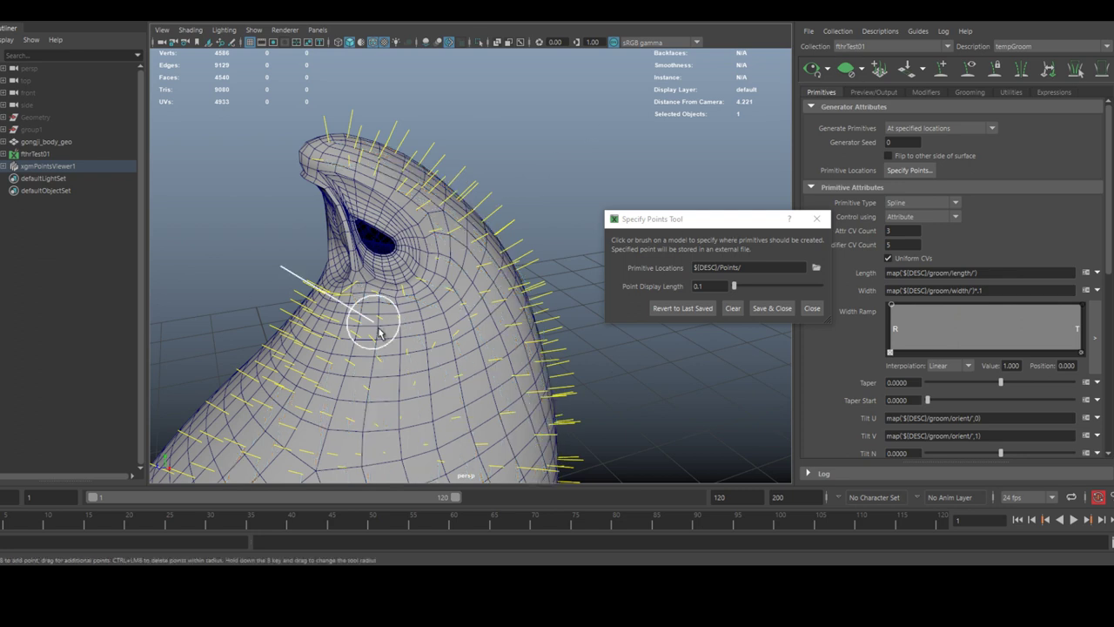
- Add more primitive points on the bird's head around the eye and down the back of the neck
{"action": "mouse_move", "coordinate": [368, 323]}
{"action": "left_mouse_down", "text": "alt"}
{"action": "mouse_move", "coordinate": [382, 176]}
{"action": "mouse_move", "coordinate": [444, 190]}
{"action": "mouse_move", "coordinate": [410, 194]}
{"action": "left_mouse_up", "text": "alt"}
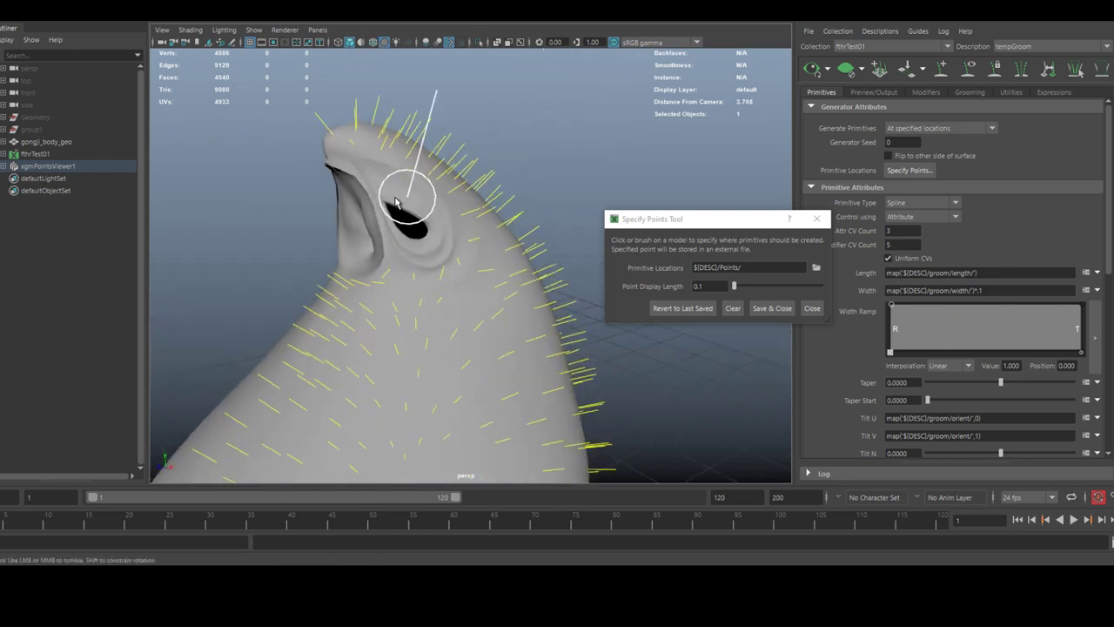
{"action": "middle_click_drag", "start_coordinate": [455, 236], "coordinate": [365, 268], "text": "alt"}
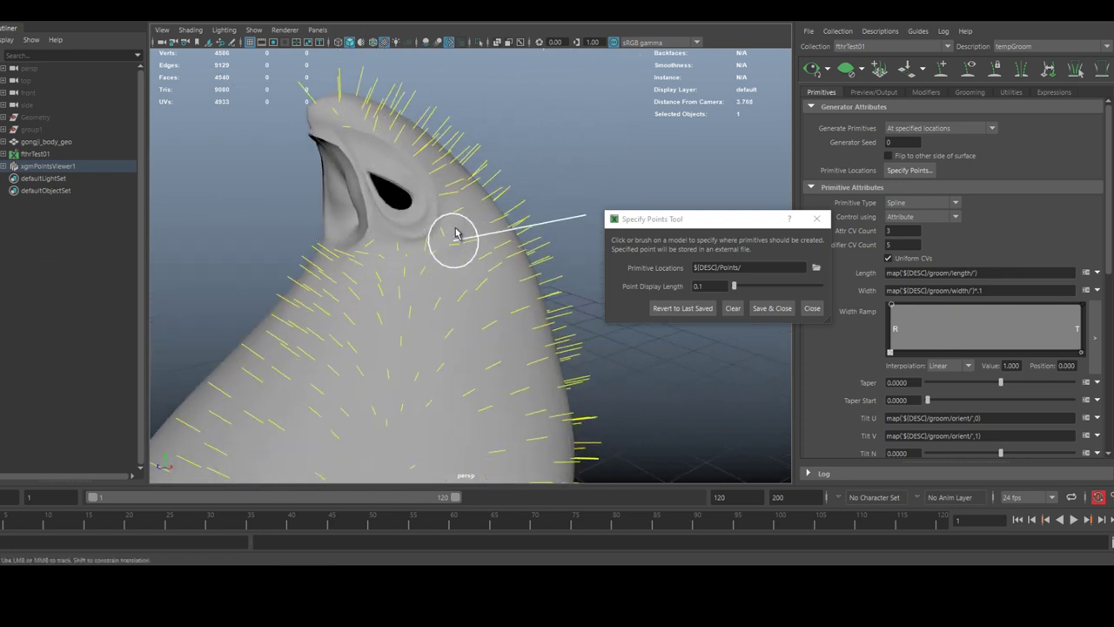
{"action": "left_click_drag", "start_coordinate": [410, 288], "coordinate": [393, 264], "text": "alt"}
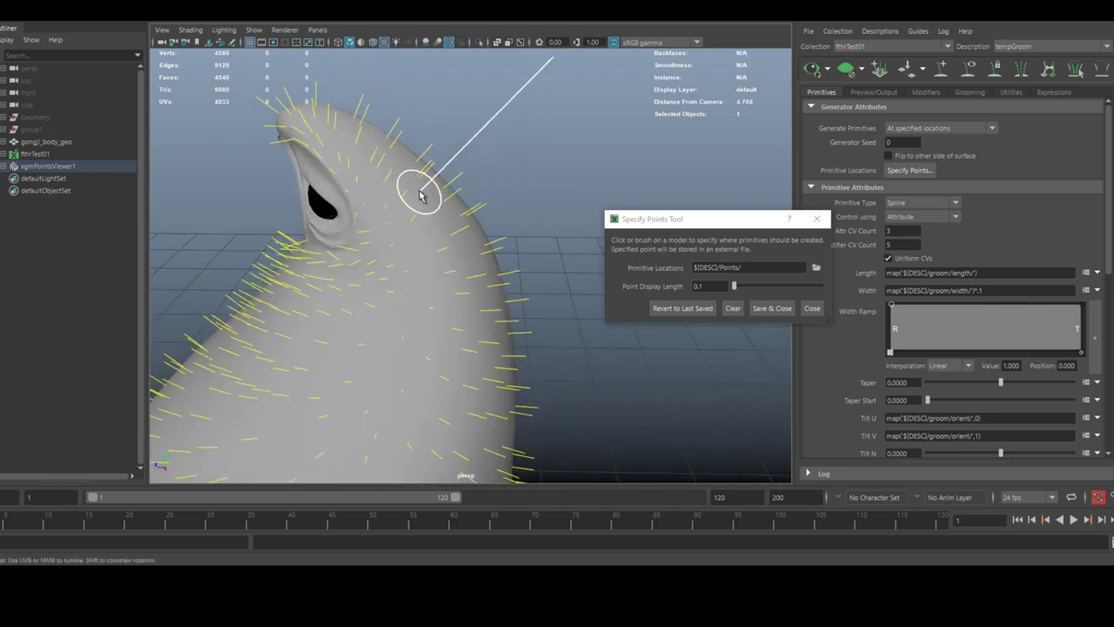
{"action": "left_click_drag", "start_coordinate": [418, 169], "coordinate": [450, 252], "text": "alt"}
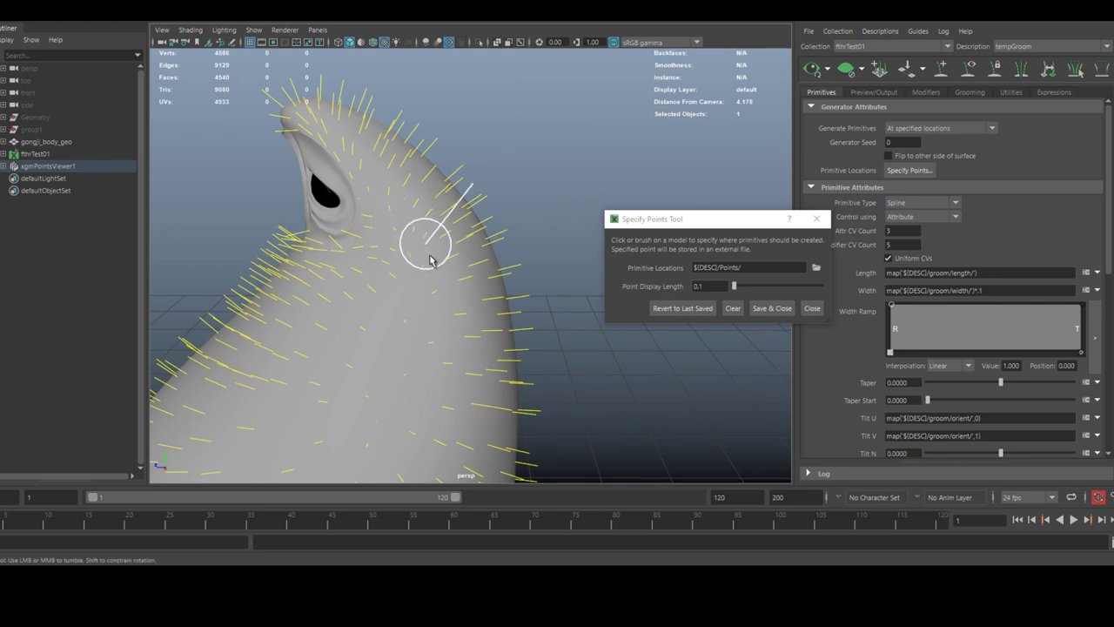
{"action": "middle_click_drag", "start_coordinate": [417, 286], "coordinate": [342, 258], "text": "alt"}
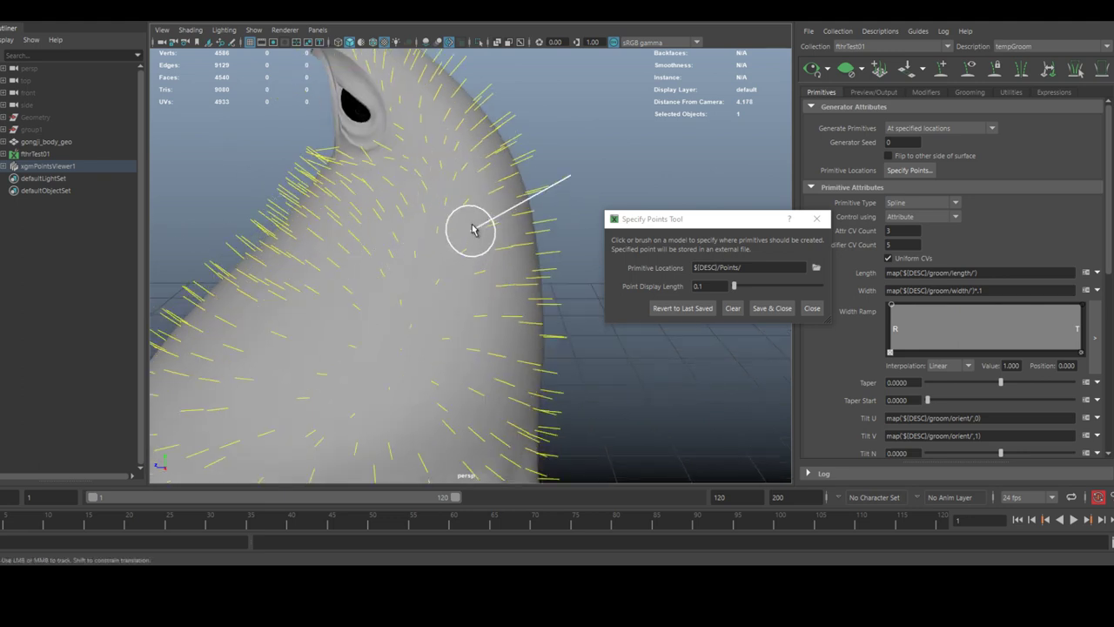
{"action": "left_click_drag", "start_coordinate": [487, 284], "coordinate": [323, 311], "text": "alt"}
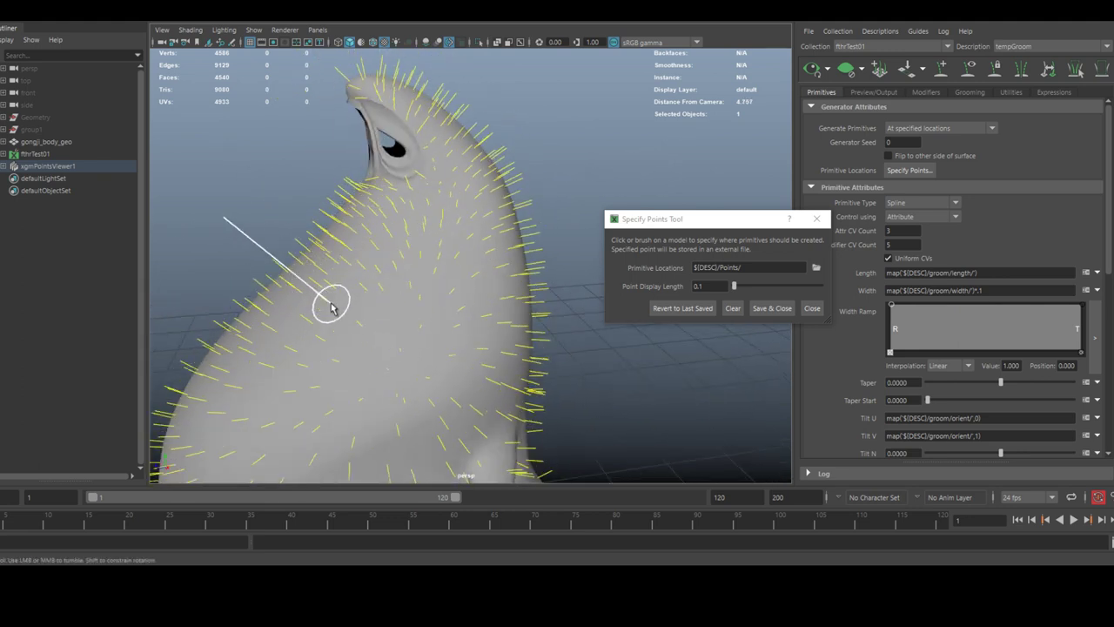
- Fill the sparse areas of the throat, breast and flank with more primitive points and save the point set
{"action": "left_click_drag", "start_coordinate": [401, 318], "coordinate": [428, 326], "text": "alt"}
{"action": "middle_click_drag", "start_coordinate": [410, 345], "coordinate": [404, 303], "text": "alt"}
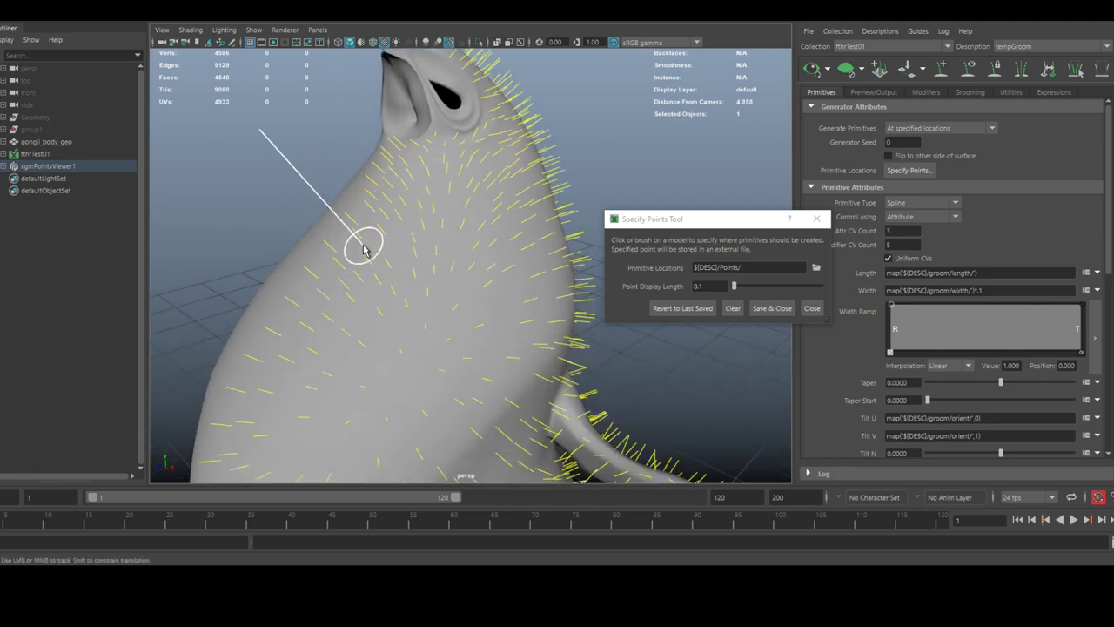
{"action": "left_click_drag", "start_coordinate": [451, 248], "coordinate": [413, 200], "text": "alt"}
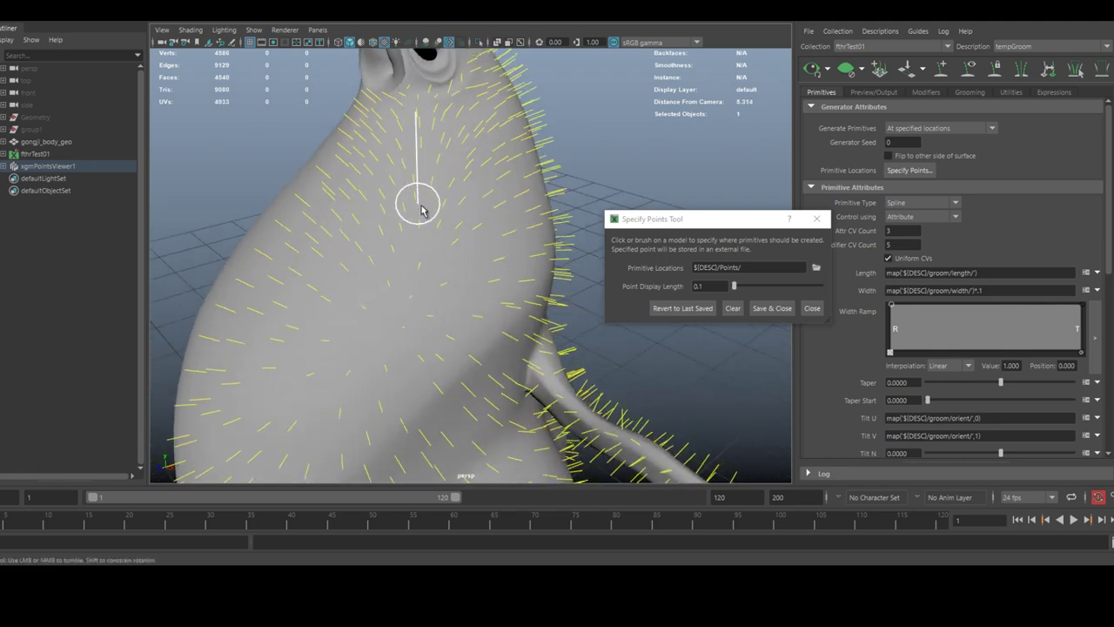
{"action": "left_click_drag", "start_coordinate": [451, 167], "coordinate": [391, 202], "text": "alt"}
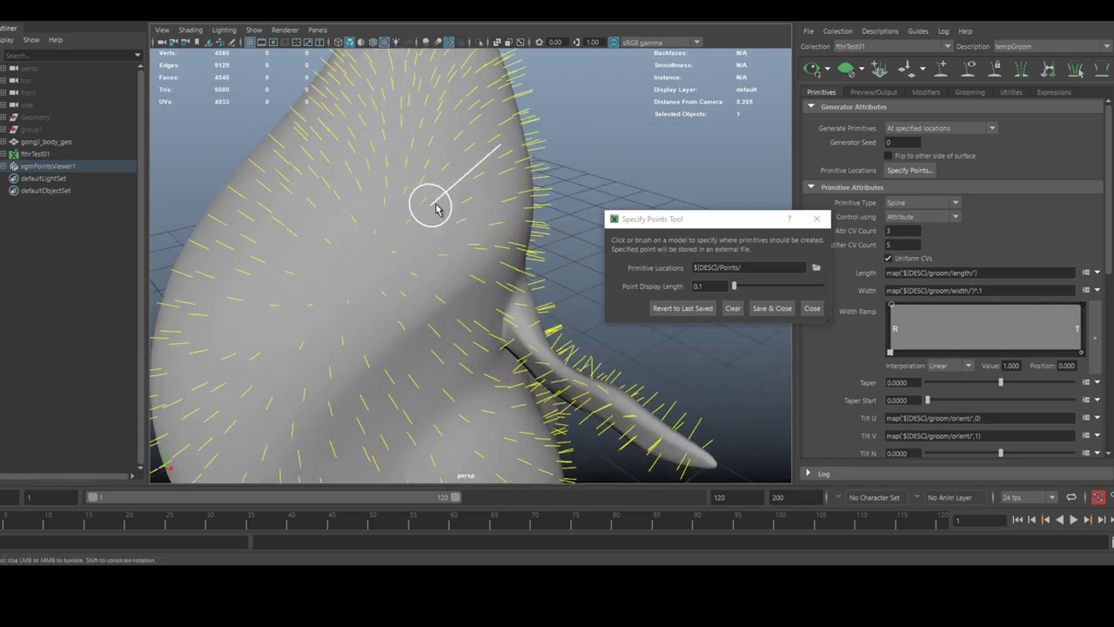
{"action": "left_click_drag", "start_coordinate": [462, 227], "coordinate": [358, 257], "text": "alt"}
{"action": "left_click_drag", "start_coordinate": [426, 256], "coordinate": [383, 285], "text": "alt"}
{"action": "left_click_drag", "start_coordinate": [380, 261], "coordinate": [373, 288], "text": "alt"}
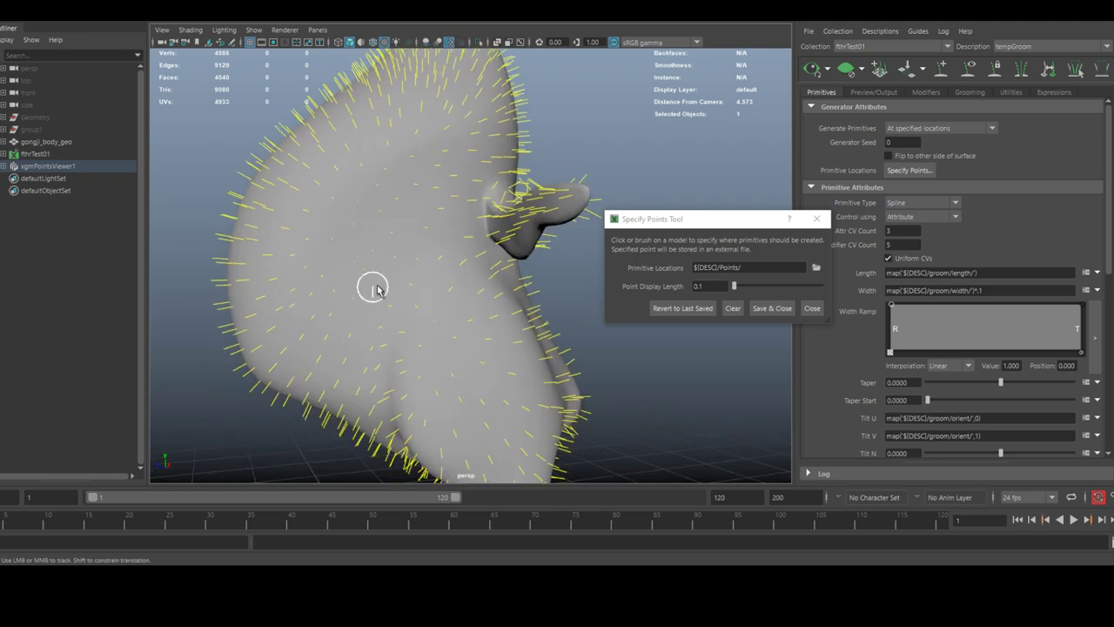
{"action": "left_click", "coordinate": [771, 308]}
- Reopen the Specify Points tool and add points in the gaps on the back around the wing base
{"action": "left_click_drag", "start_coordinate": [296, 270], "coordinate": [331, 280], "text": "alt"}
{"action": "left_click", "coordinate": [910, 172]}
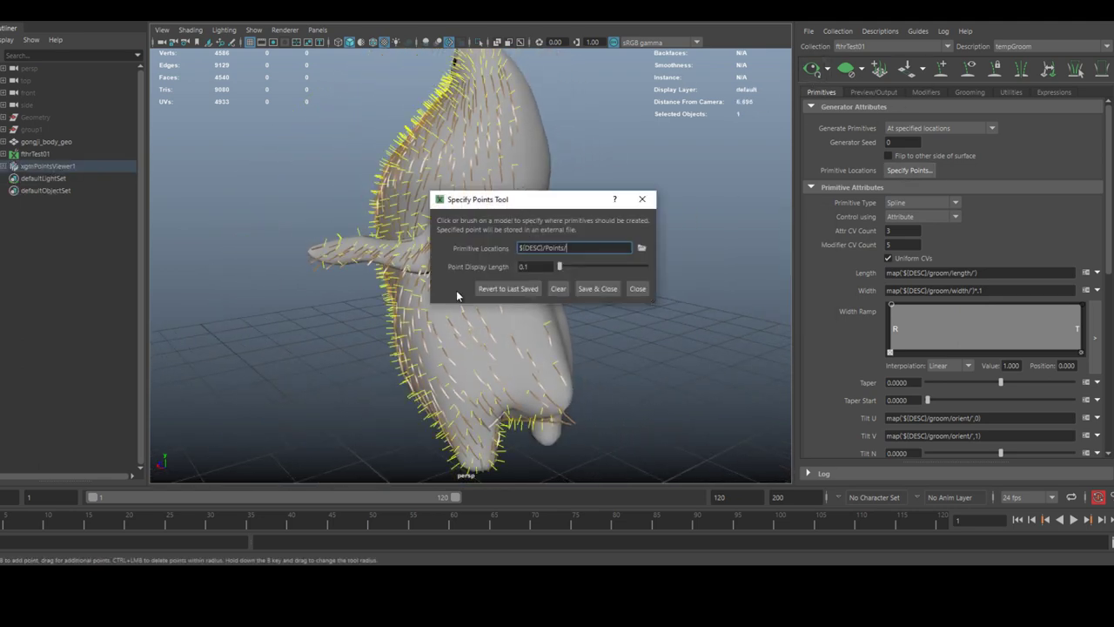
{"action": "left_click_drag", "start_coordinate": [478, 202], "coordinate": [685, 164]}
{"action": "scroll", "coordinate": [494, 261], "scroll_direction": "up", "scroll_amount": 5}
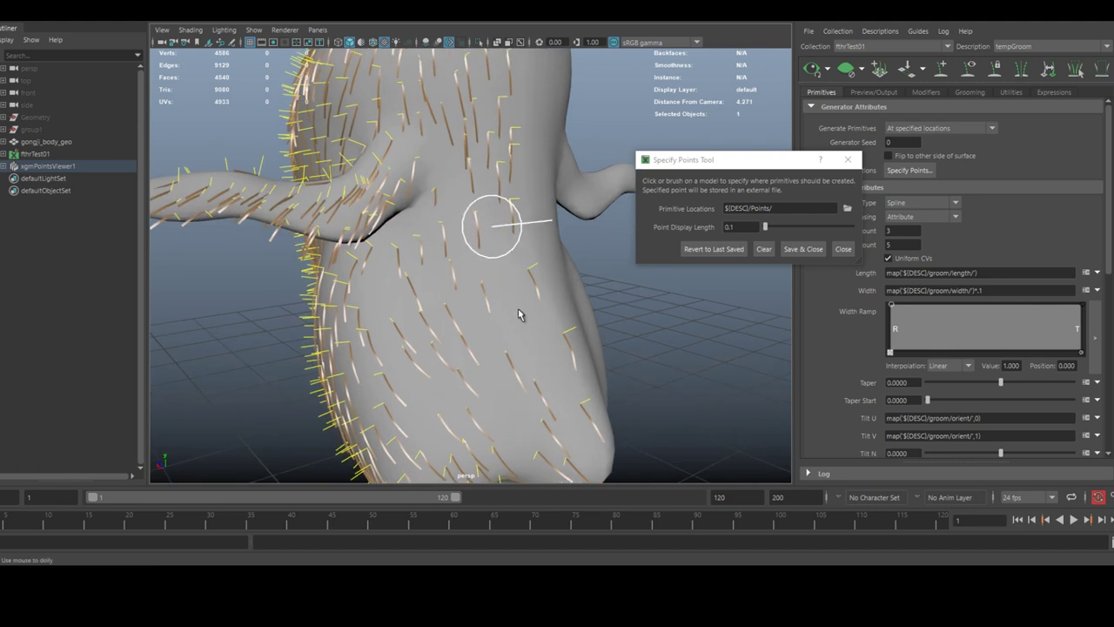
{"action": "left_click_drag", "start_coordinate": [529, 304], "coordinate": [503, 303], "text": "alt"}
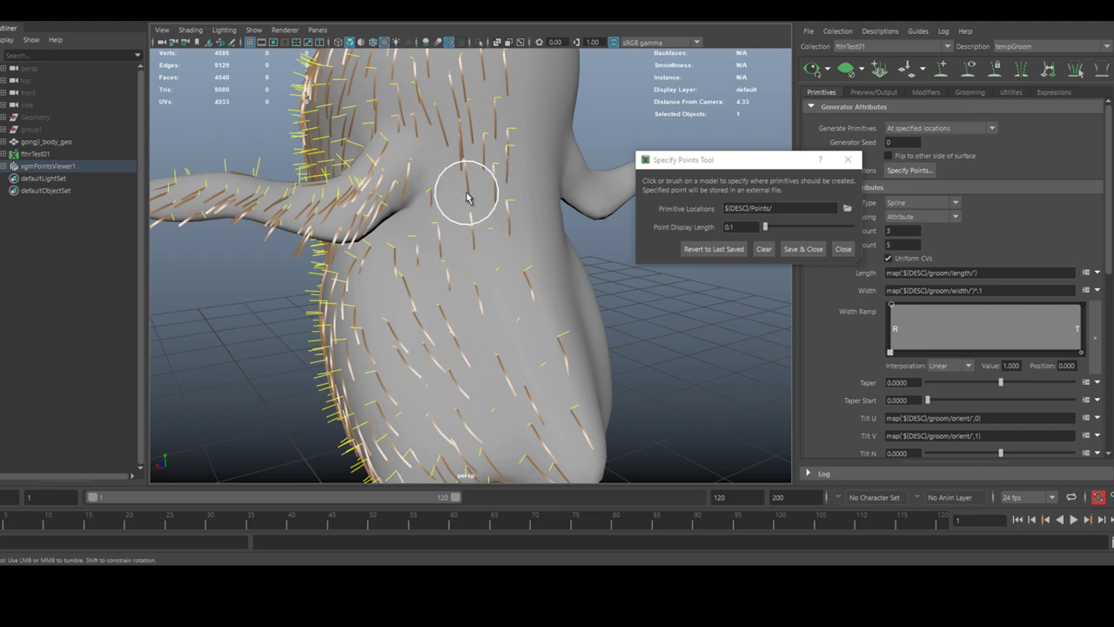
{"action": "left_click_drag", "start_coordinate": [444, 261], "coordinate": [406, 268], "text": "alt"}
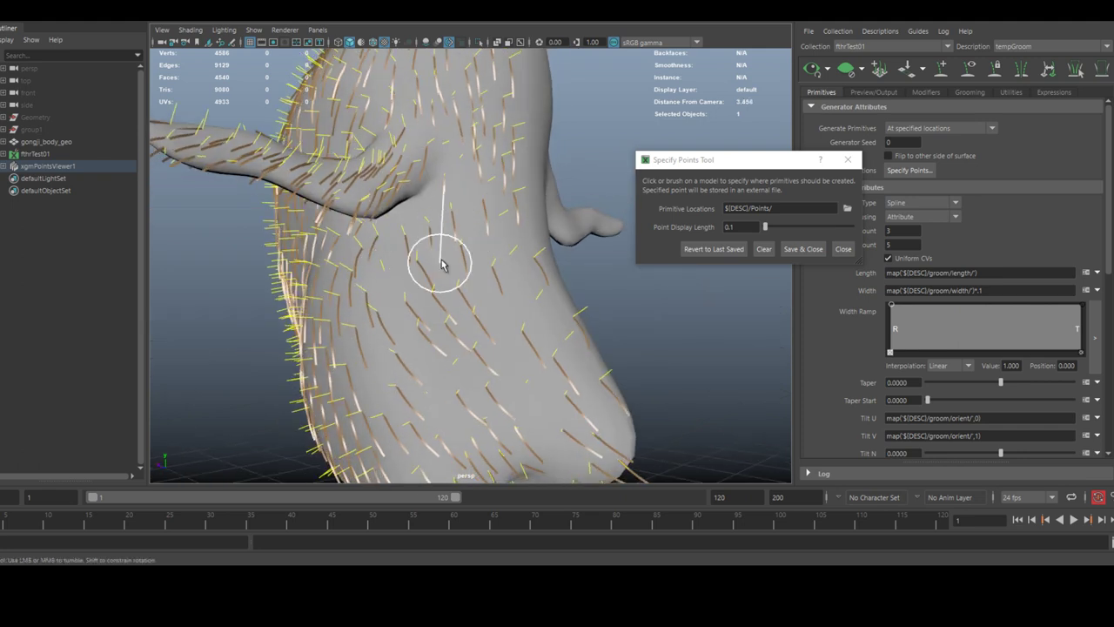
- Fill the gaps between the splines on the rump, tail and thigh with additional points
{"action": "middle_click_drag", "start_coordinate": [532, 408], "coordinate": [538, 307], "text": "alt"}
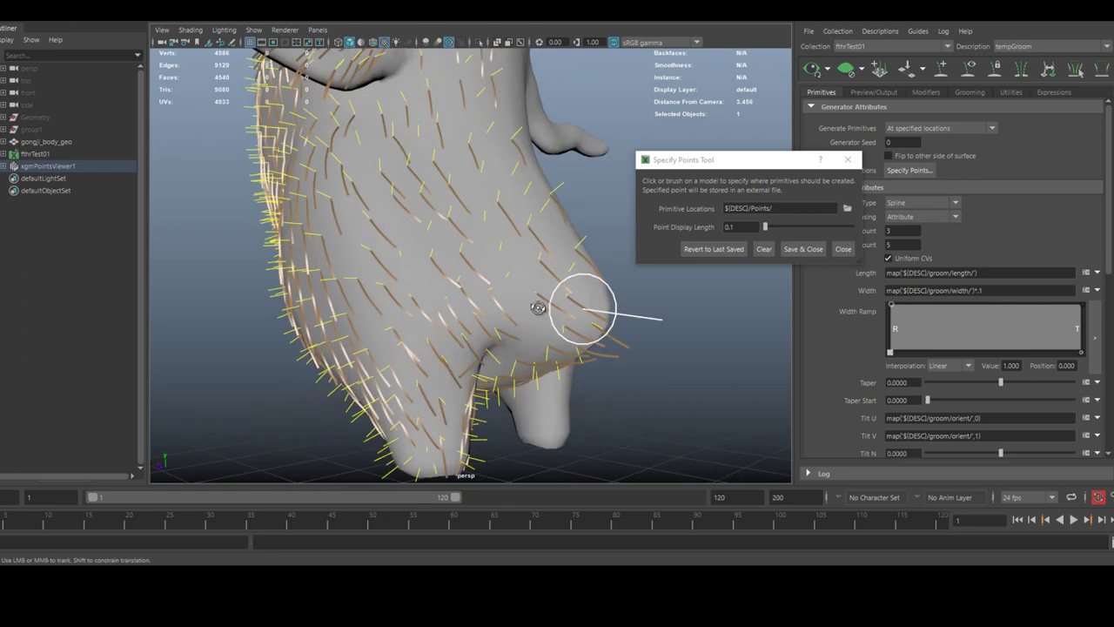
{"action": "left_click_drag", "start_coordinate": [538, 307], "coordinate": [528, 273], "text": "alt"}
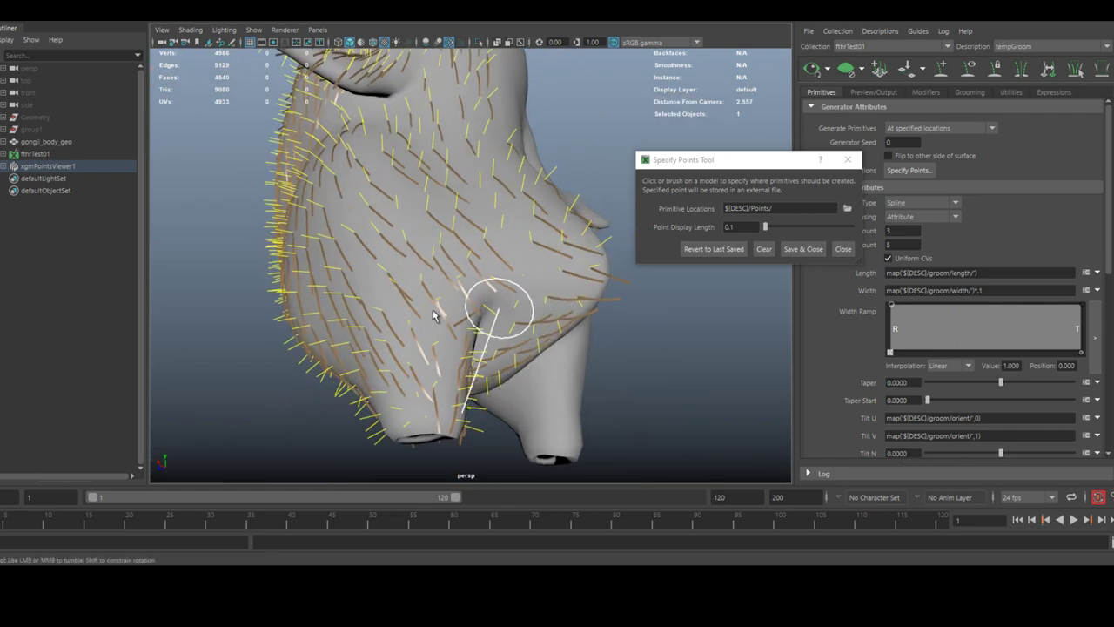
{"action": "left_click_drag", "start_coordinate": [433, 315], "coordinate": [420, 322], "text": "alt"}
{"action": "middle_click_drag", "start_coordinate": [398, 222], "coordinate": [418, 336], "text": "alt"}
{"action": "left_click_drag", "start_coordinate": [418, 317], "coordinate": [399, 199], "text": "alt"}
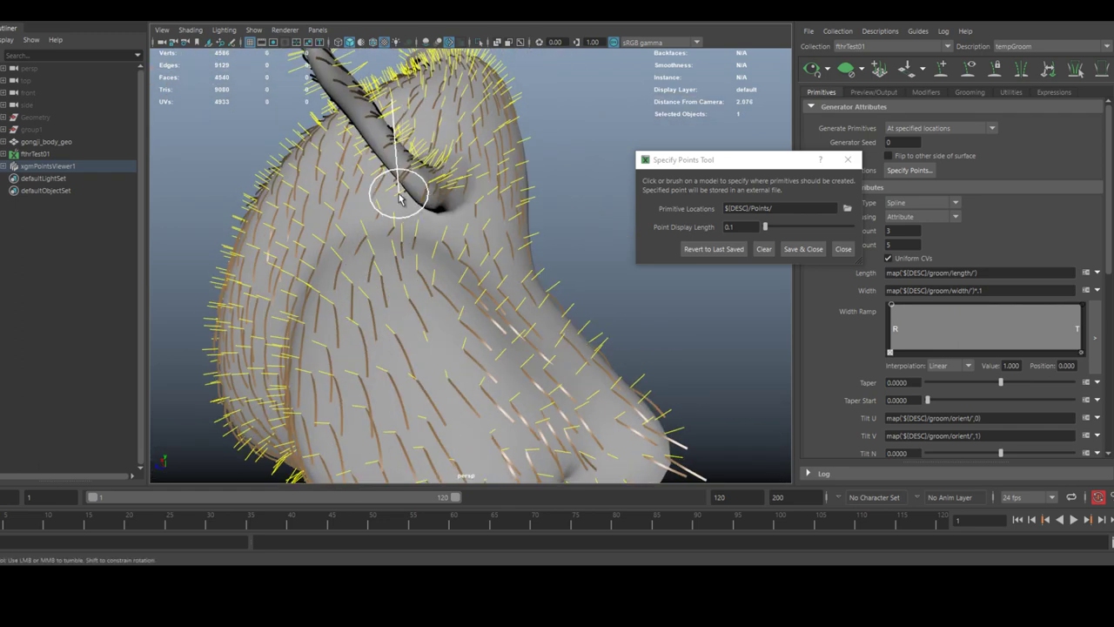
{"action": "mouse_move", "coordinate": [477, 207]}
{"action": "left_mouse_down", "text": "alt"}
{"action": "mouse_move", "coordinate": [436, 256]}
{"action": "mouse_move", "coordinate": [402, 252]}
{"action": "left_mouse_up", "text": "alt"}
- Add points along the rear side of the wing, from its base at the body to the tip
{"action": "right_click_drag", "start_coordinate": [370, 202], "coordinate": [393, 190], "text": "alt"}
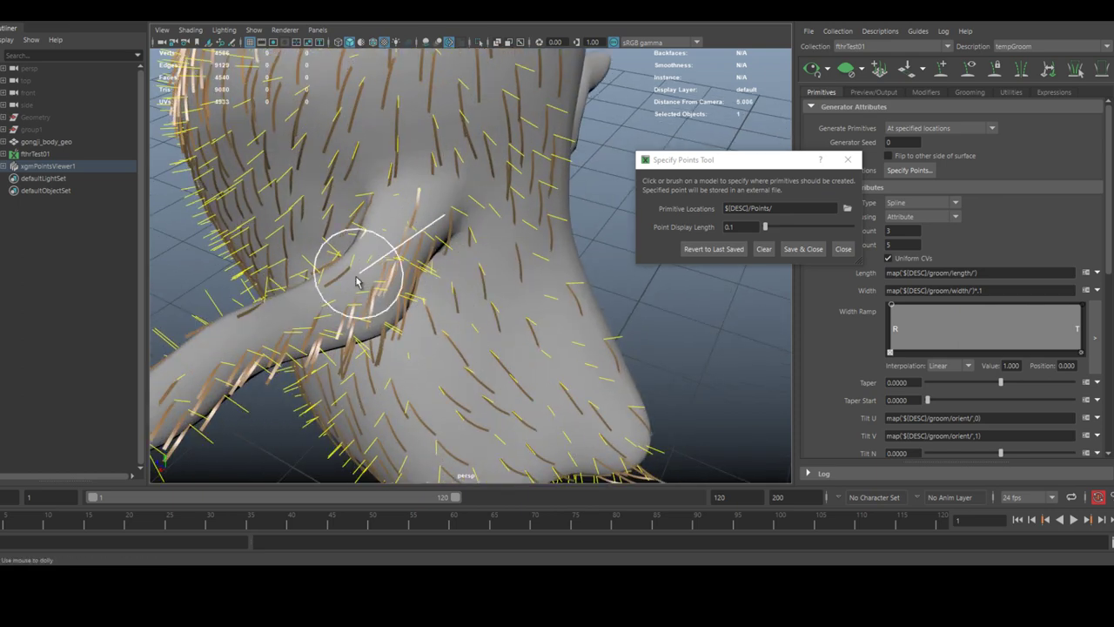
{"action": "left_click_drag", "start_coordinate": [209, 323], "coordinate": [396, 245], "text": "alt"}
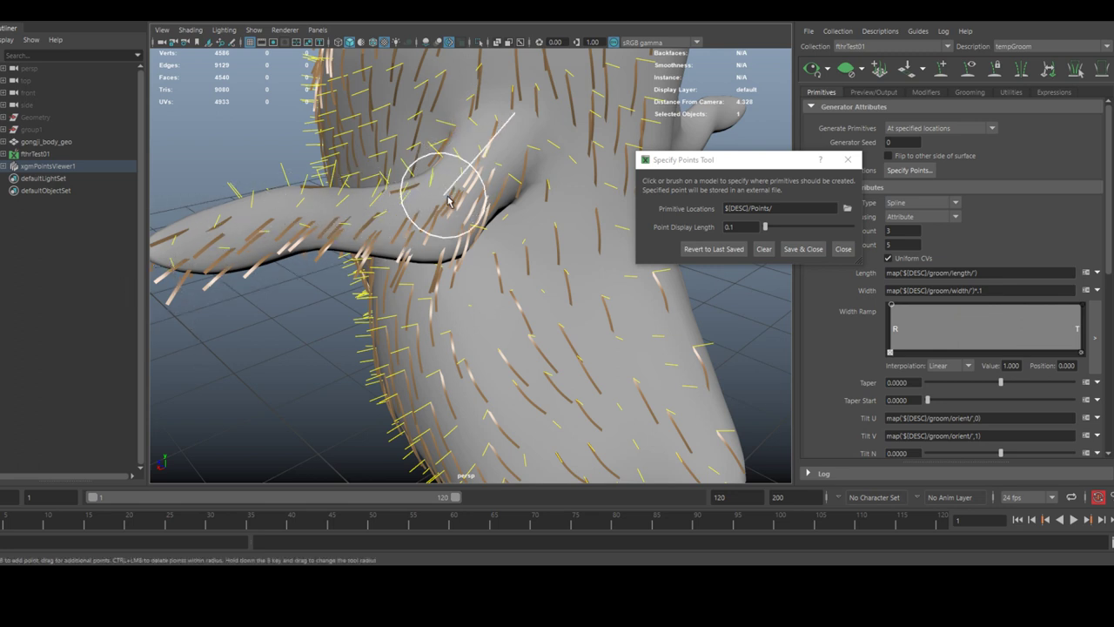
{"action": "scroll", "coordinate": [427, 175], "scroll_direction": "up", "scroll_amount": 2}
{"action": "left_click_drag", "start_coordinate": [447, 177], "coordinate": [336, 219], "text": "alt"}
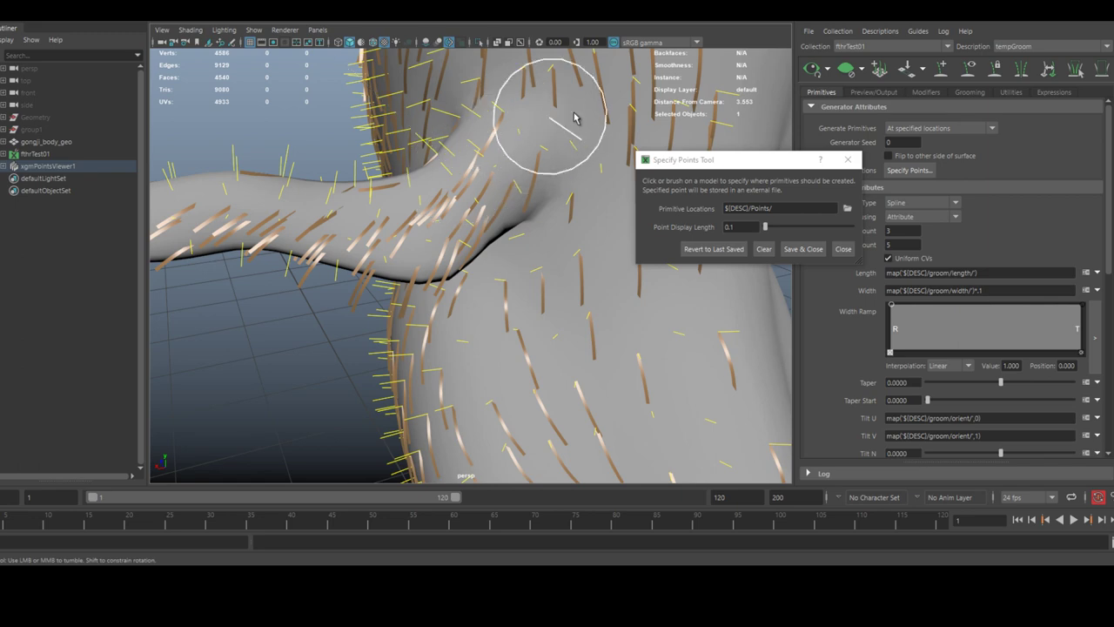
{"action": "middle_click_drag", "start_coordinate": [351, 245], "coordinate": [327, 245], "text": "alt"}
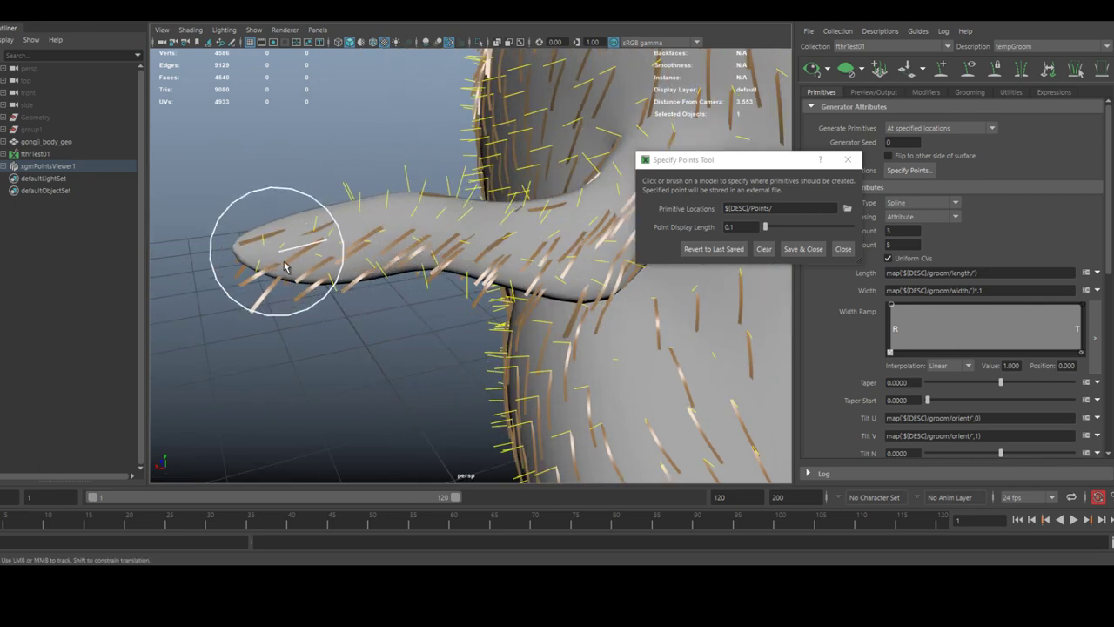
{"action": "left_click_drag", "start_coordinate": [357, 266], "coordinate": [574, 261], "text": "alt"}
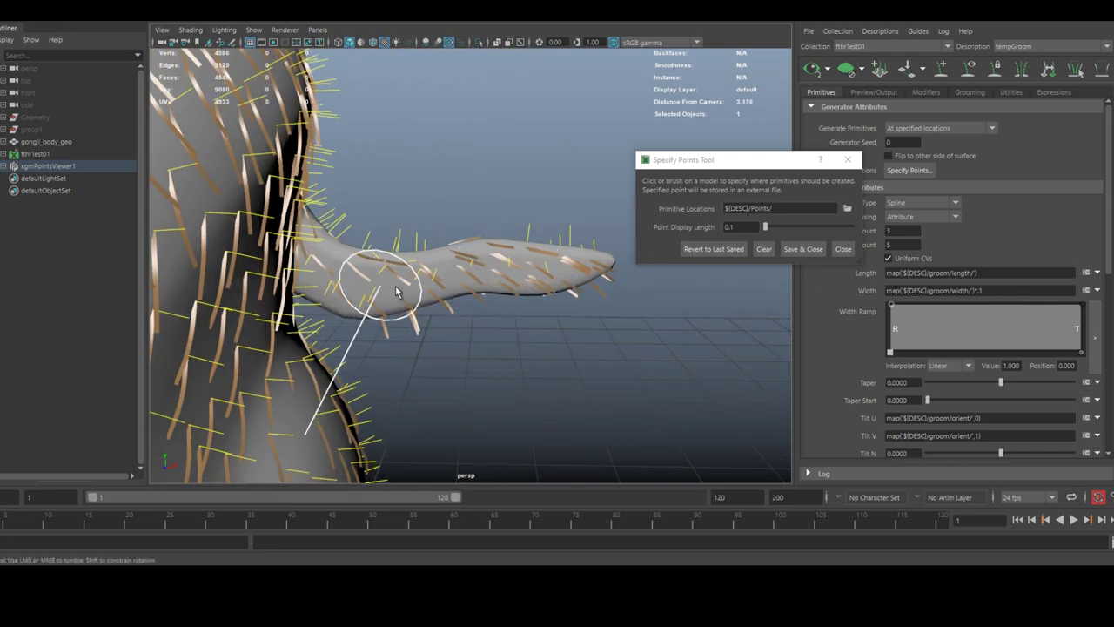
- Add points in the gaps on the front side and edges of the same wing
{"action": "scroll", "coordinate": [352, 309], "scroll_direction": "up", "scroll_amount": 2}
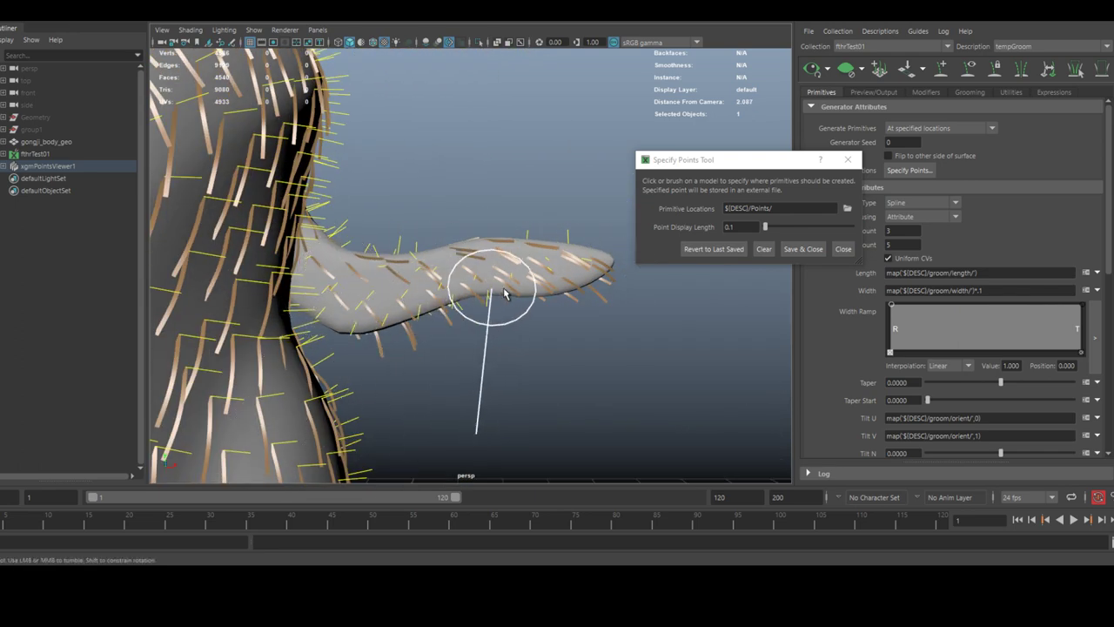
{"action": "left_click_drag", "start_coordinate": [577, 279], "coordinate": [434, 277], "text": "alt"}
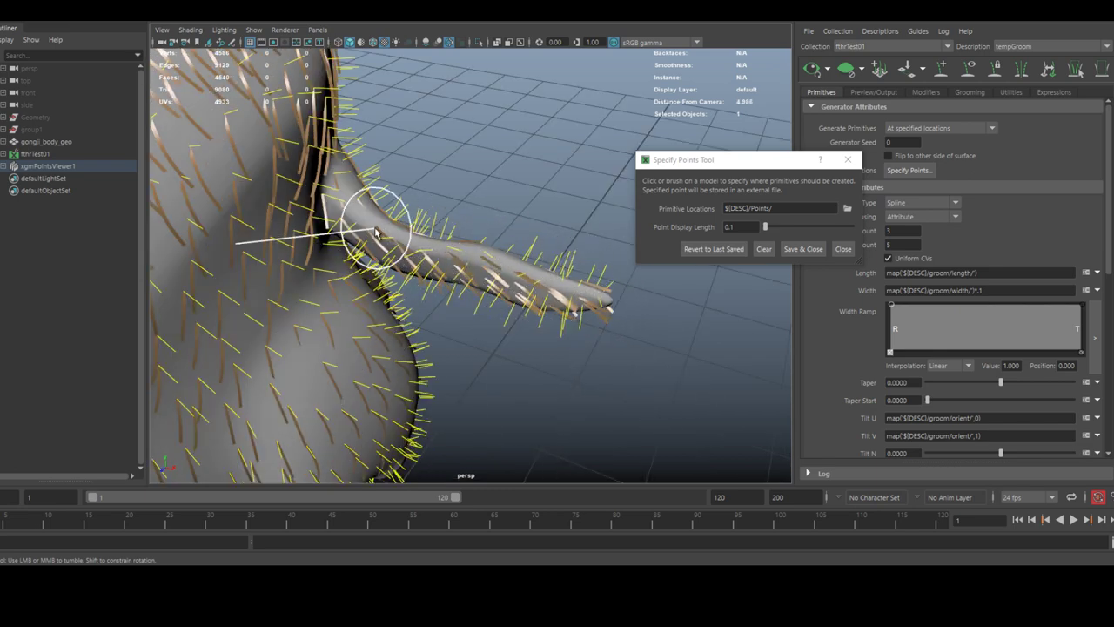
{"action": "left_click_drag", "start_coordinate": [376, 232], "coordinate": [362, 248], "text": "alt"}
{"action": "scroll", "coordinate": [340, 305], "scroll_direction": "up", "scroll_amount": 5}
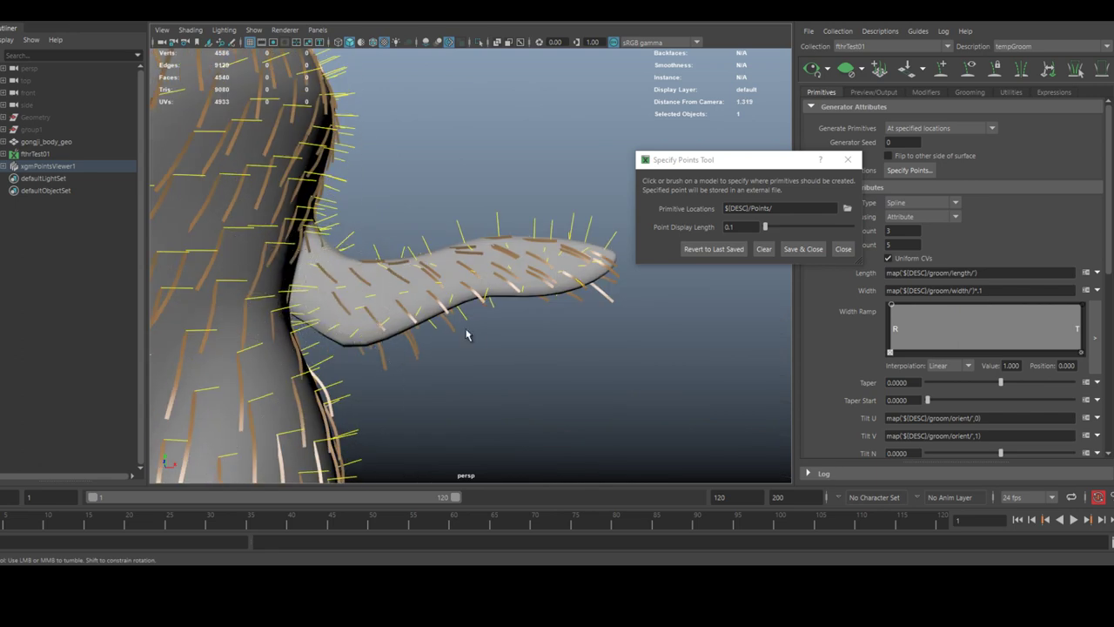
{"action": "left_click_drag", "start_coordinate": [467, 335], "coordinate": [316, 331], "text": "alt"}
{"action": "middle_click_drag", "start_coordinate": [316, 331], "coordinate": [280, 338], "text": "alt"}
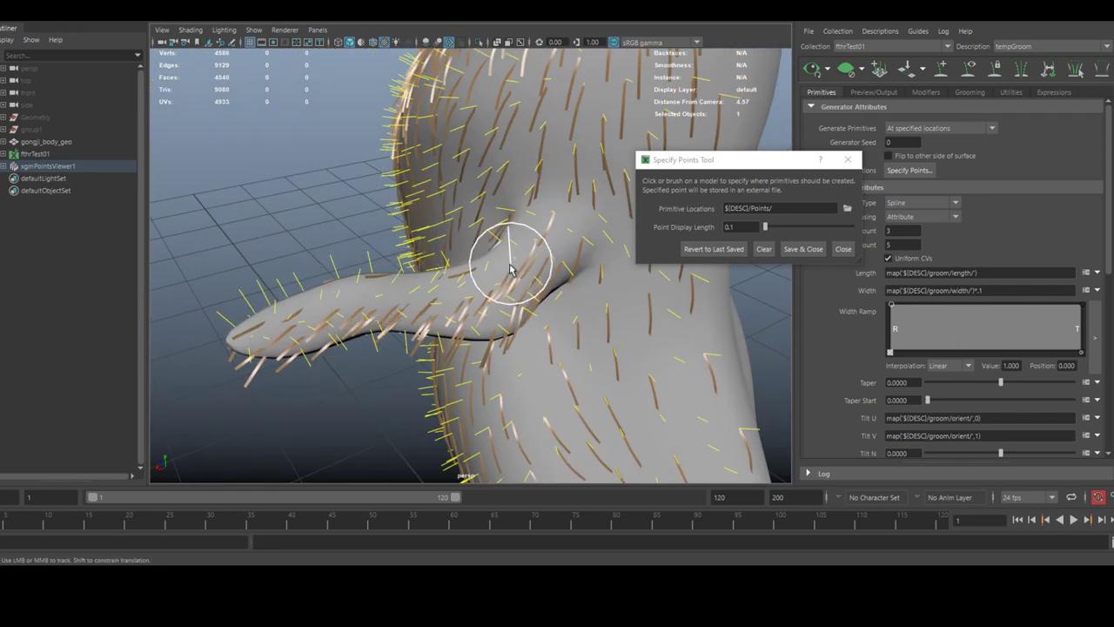
- Fill the remaining gaps at the shoulder, upper back and wing underside with additional points
{"action": "left_click_drag", "start_coordinate": [511, 270], "coordinate": [389, 313], "text": "alt"}
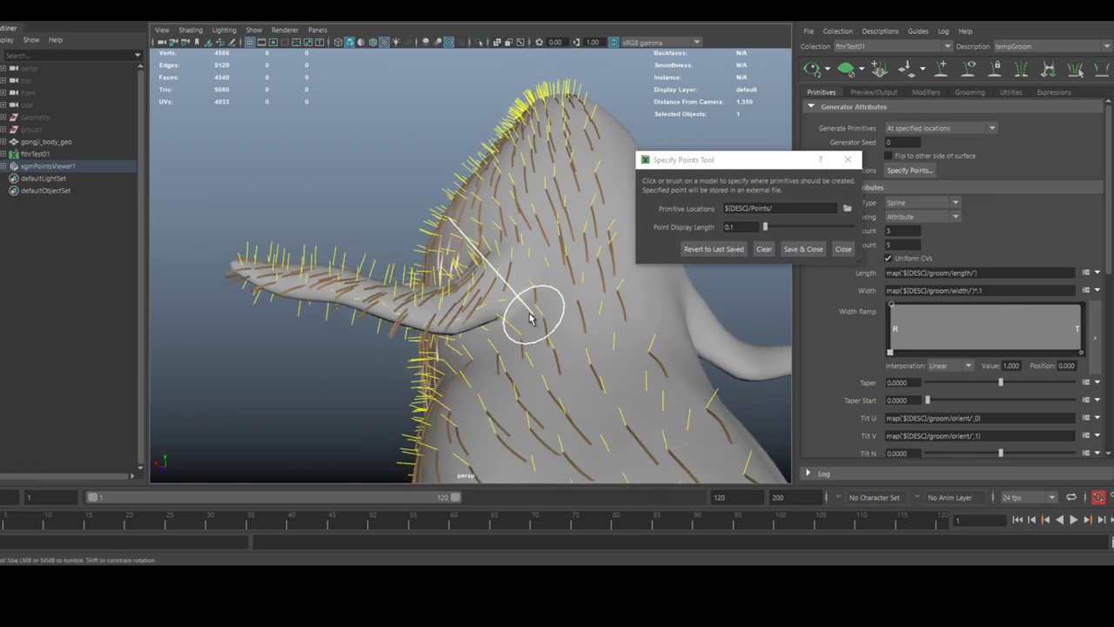
{"action": "left_click_drag", "start_coordinate": [531, 319], "coordinate": [377, 276], "text": "alt"}
{"action": "left_click_drag", "start_coordinate": [248, 222], "coordinate": [510, 237], "text": "alt"}
{"action": "middle_click_drag", "start_coordinate": [509, 237], "coordinate": [444, 261], "text": "alt"}
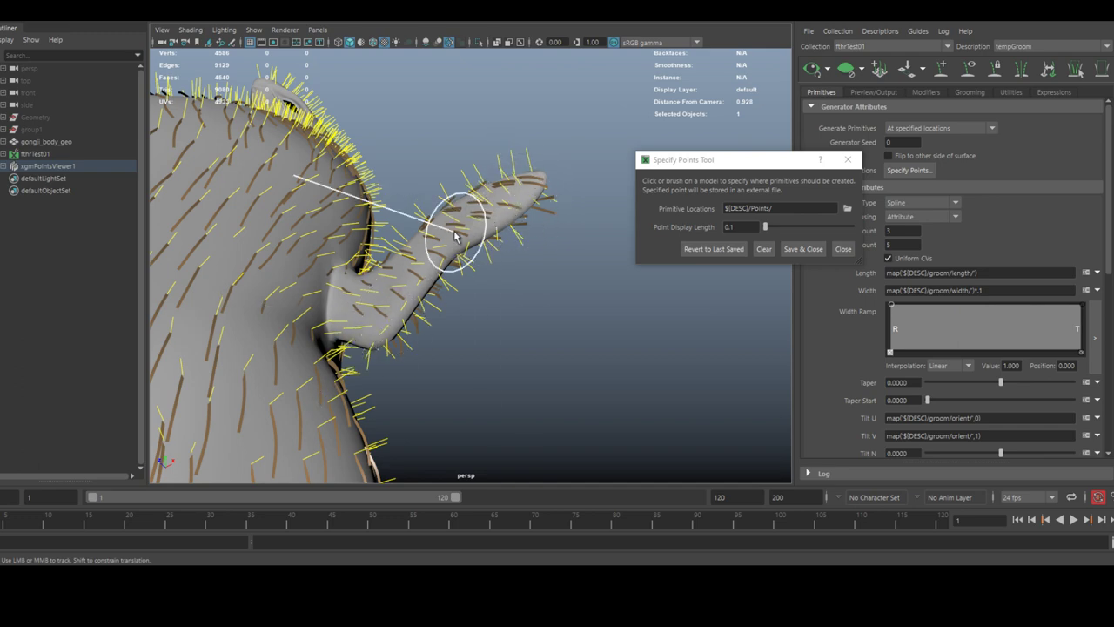
{"action": "left_click_drag", "start_coordinate": [454, 237], "coordinate": [386, 218], "text": "alt"}
{"action": "right_click_drag", "start_coordinate": [386, 219], "coordinate": [469, 252], "text": "alt"}
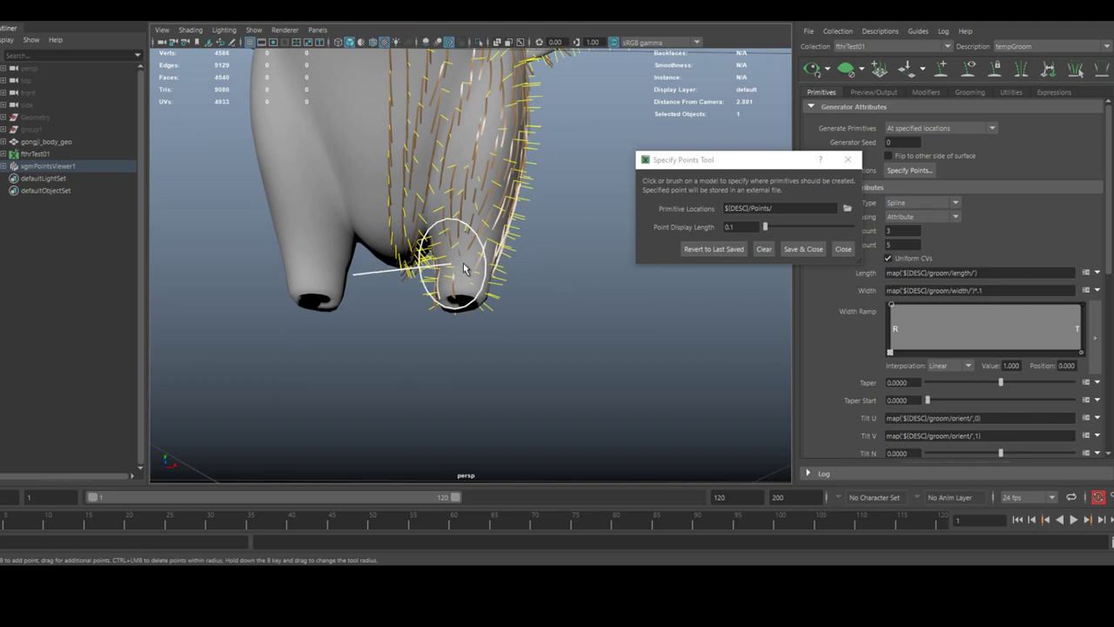
- Add the missing points around the leg opening and tail underside, and save the point set and the scene
{"action": "left_click_drag", "start_coordinate": [463, 290], "coordinate": [402, 292], "text": "alt"}
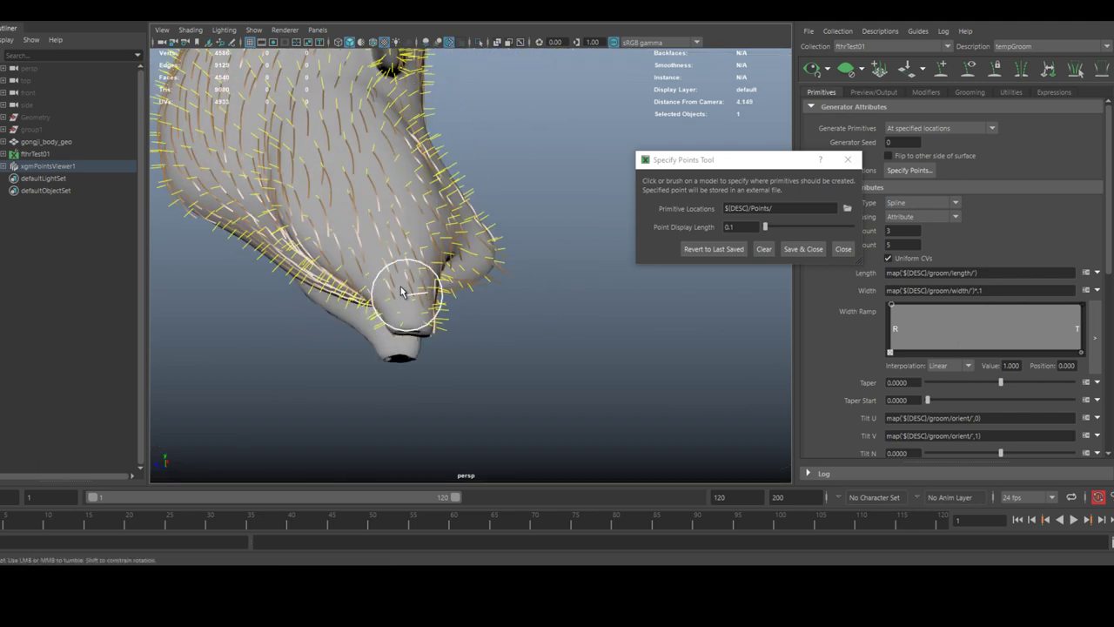
{"action": "left_click_drag", "start_coordinate": [341, 213], "coordinate": [436, 259], "text": "alt"}
{"action": "right_click_drag", "start_coordinate": [435, 259], "coordinate": [568, 287], "text": "alt"}
{"action": "left_click_drag", "start_coordinate": [564, 394], "coordinate": [601, 254], "text": "alt"}
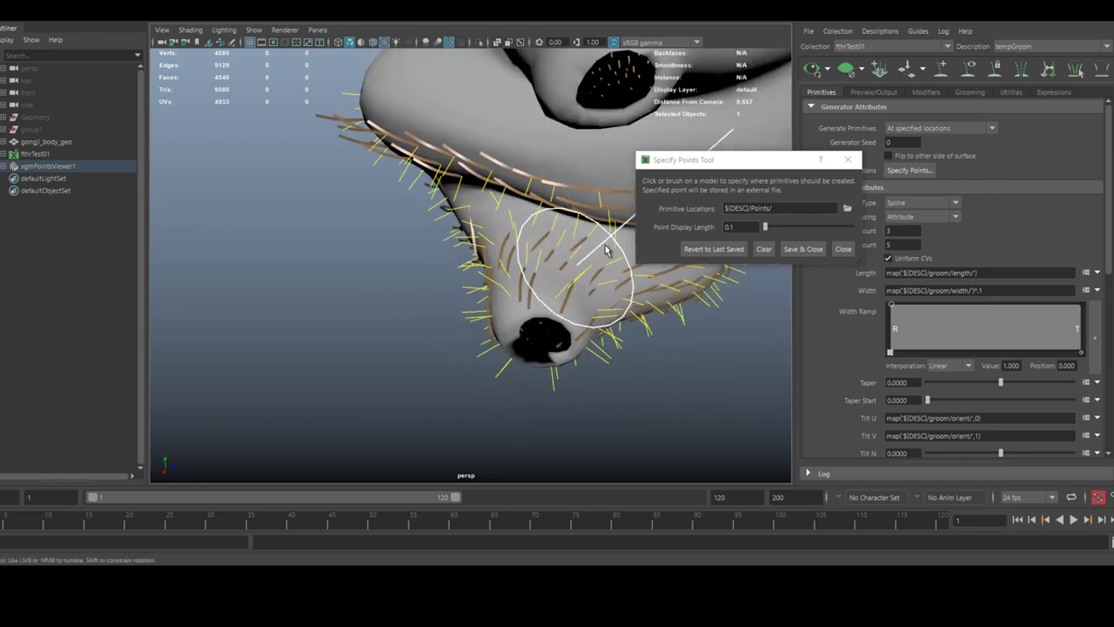
{"action": "middle_click_drag", "start_coordinate": [611, 265], "coordinate": [449, 288], "text": "alt"}
{"action": "left_click_drag", "start_coordinate": [449, 288], "coordinate": [469, 247], "text": "alt"}
{"action": "mouse_move", "coordinate": [503, 213]}
{"action": "left_mouse_down", "text": "alt"}
{"action": "mouse_move", "coordinate": [410, 199]}
{"action": "mouse_move", "coordinate": [436, 229]}
{"action": "mouse_move", "coordinate": [441, 219]}
{"action": "mouse_move", "coordinate": [506, 231]}
{"action": "left_mouse_up", "text": "alt"}
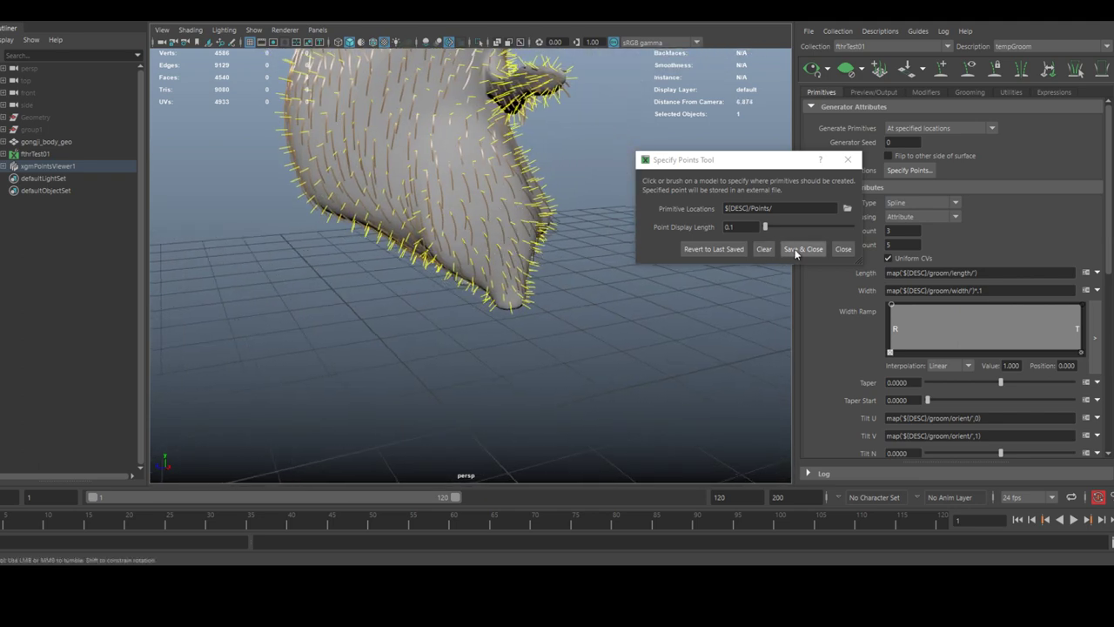
{"action": "left_click", "coordinate": [803, 249]}
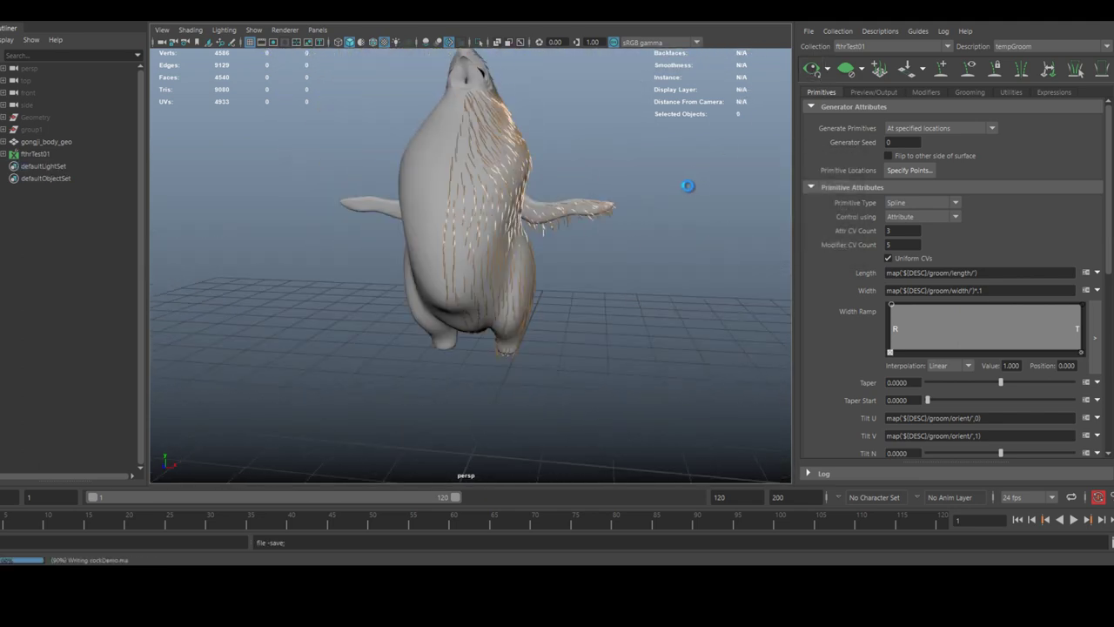
- Display the wireframe over the shaded bird in a front view of the whole body
{"action": "left_click_drag", "start_coordinate": [667, 204], "coordinate": [614, 171], "text": "alt"}
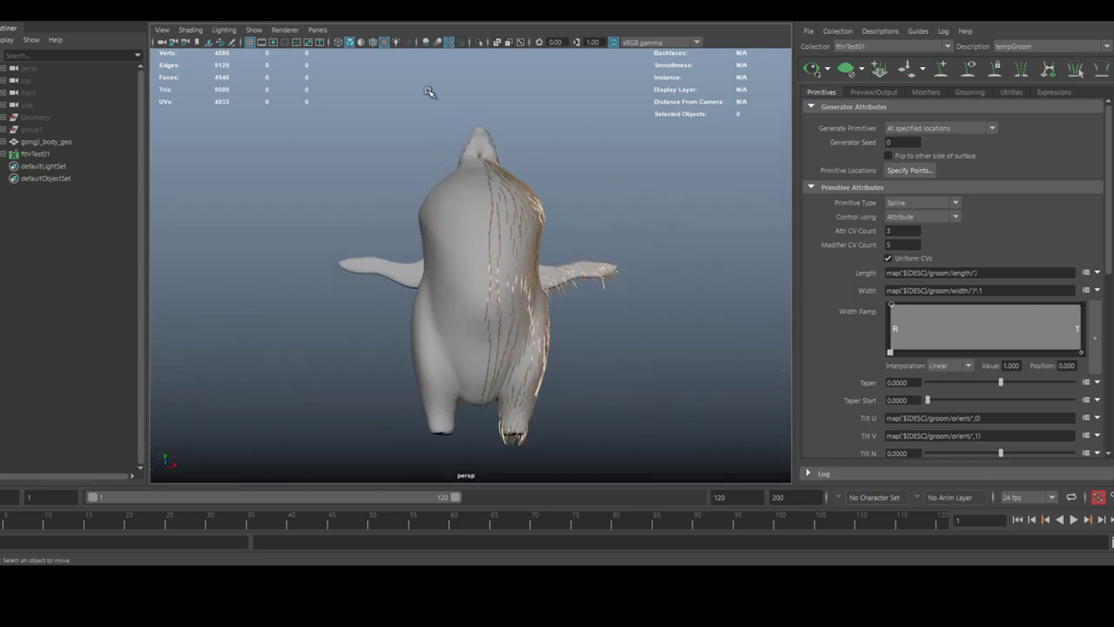
{"action": "left_click", "coordinate": [373, 43]}
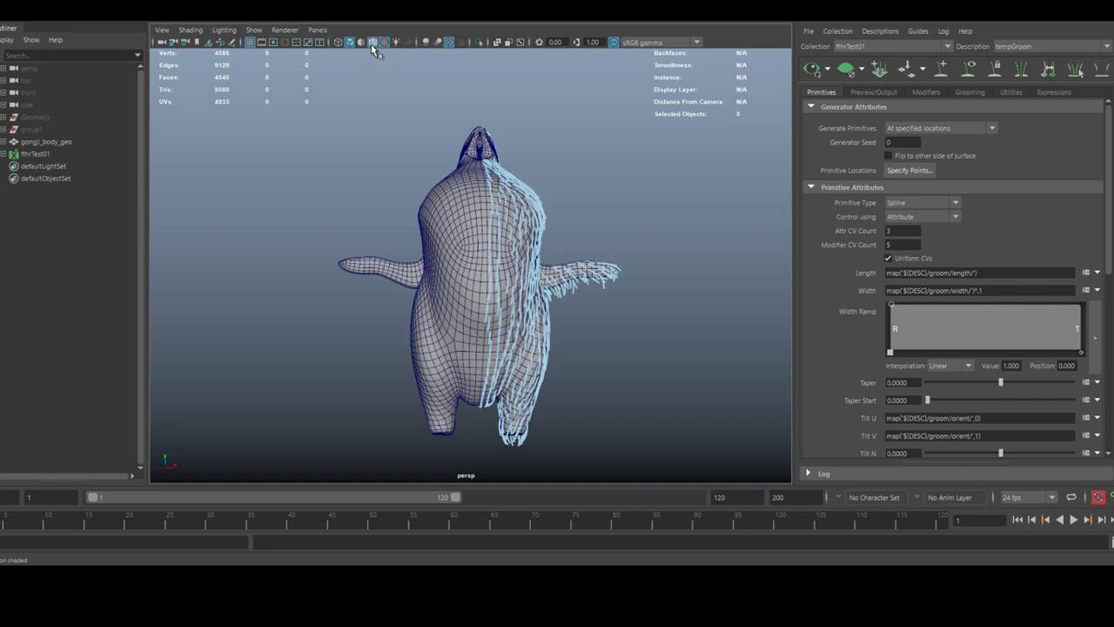
- Turn off the wireframe overlay on the shaded bird and frame the whole body
{"action": "left_click", "coordinate": [371, 43]}
{"action": "mouse_move", "coordinate": [488, 228]}
{"action": "left_mouse_down", "text": "alt"}
{"action": "mouse_move", "coordinate": [501, 209]}
{"action": "mouse_move", "coordinate": [427, 214]}
{"action": "mouse_move", "coordinate": [592, 189]}
{"action": "mouse_move", "coordinate": [494, 188]}
{"action": "left_mouse_up", "text": "alt"}
{"action": "key", "text": "f"}
{"action": "left_click_drag", "start_coordinate": [582, 176], "coordinate": [614, 170], "text": "alt"}
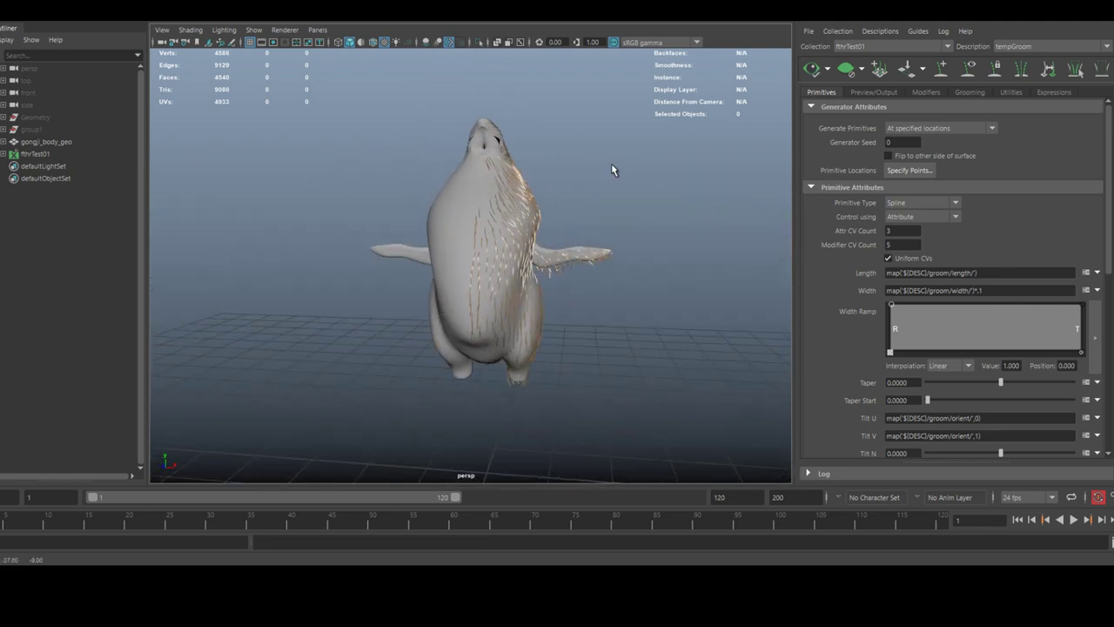
- Set the tempGroom output operation to Create Guides and generate guides from its primitives, replacing existing guides and applying modifiers
{"action": "left_click", "coordinate": [925, 93]}
{"action": "left_click", "coordinate": [874, 93]}
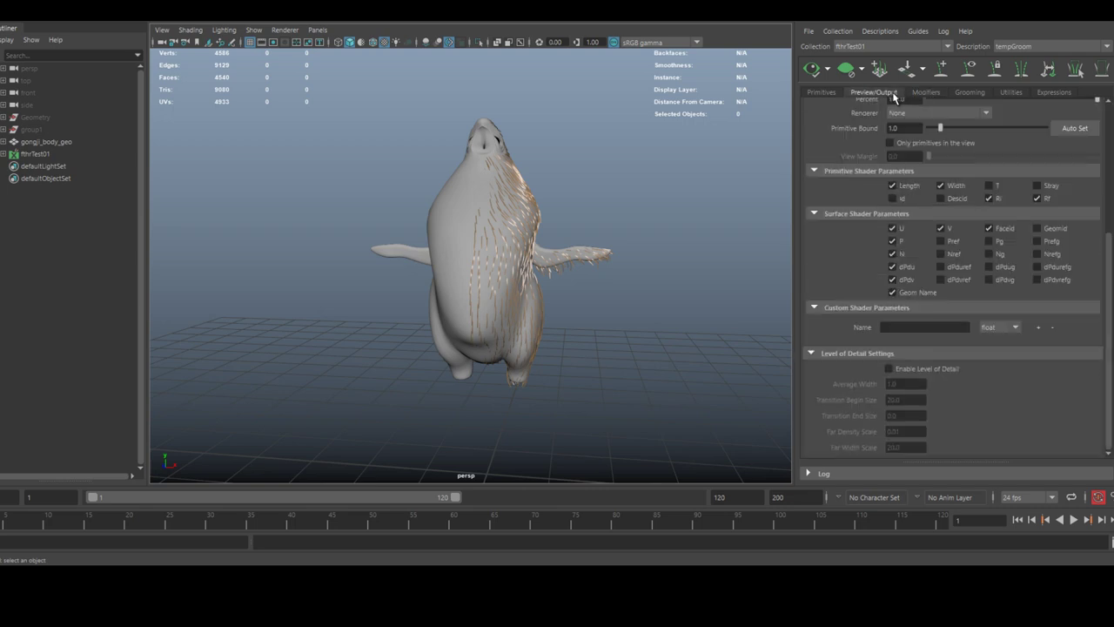
{"action": "scroll", "coordinate": [983, 224], "scroll_direction": "up", "scroll_amount": 3}
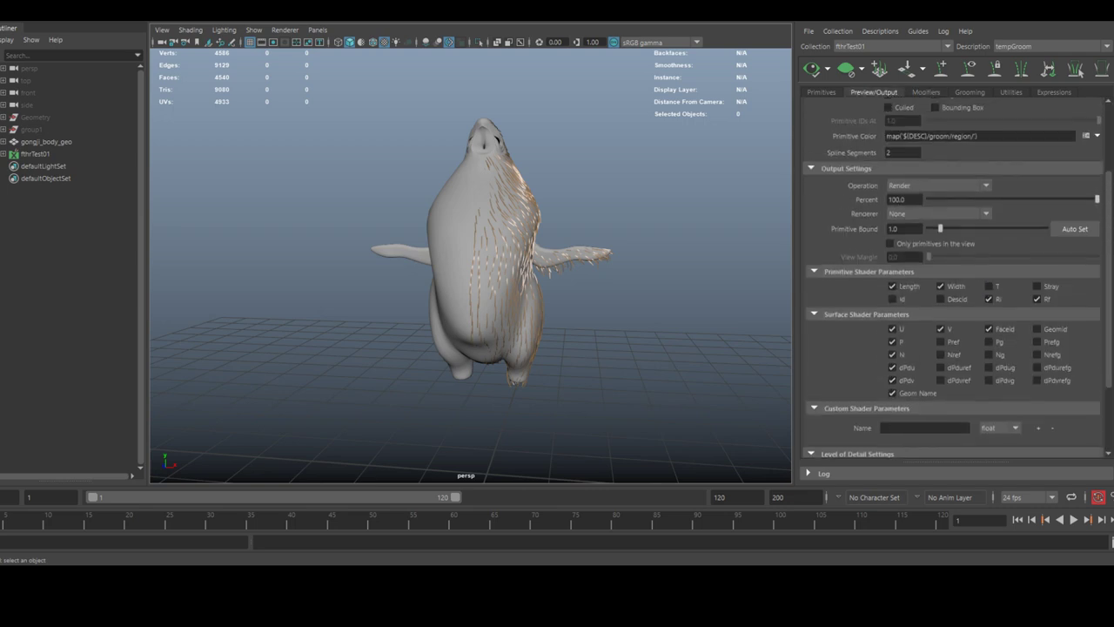
{"action": "left_click", "coordinate": [986, 195]}
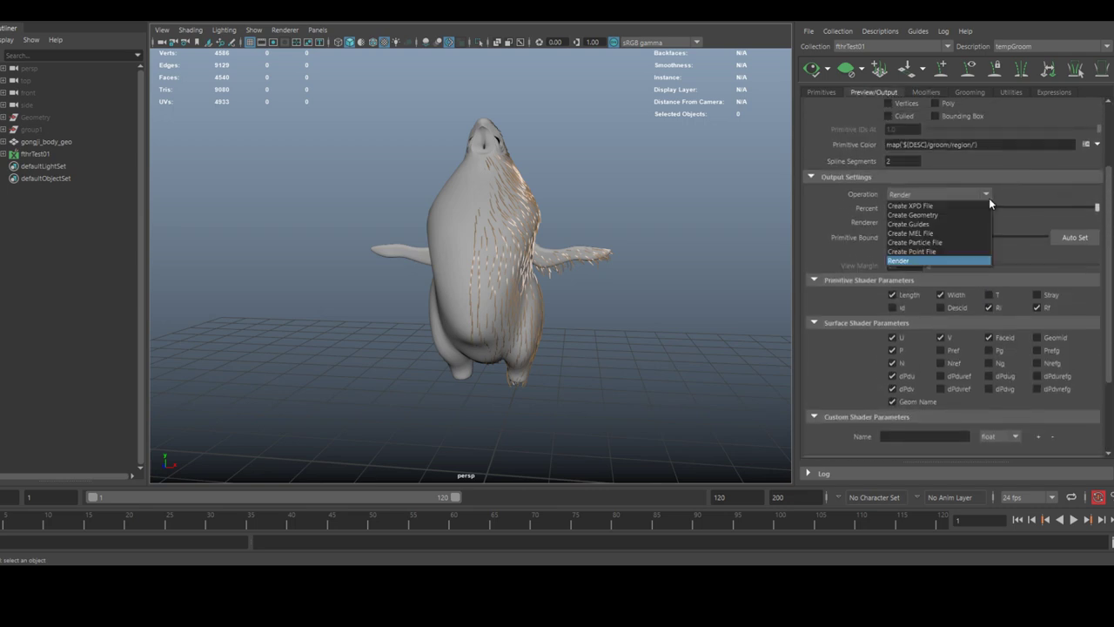
{"action": "left_click", "coordinate": [947, 224]}
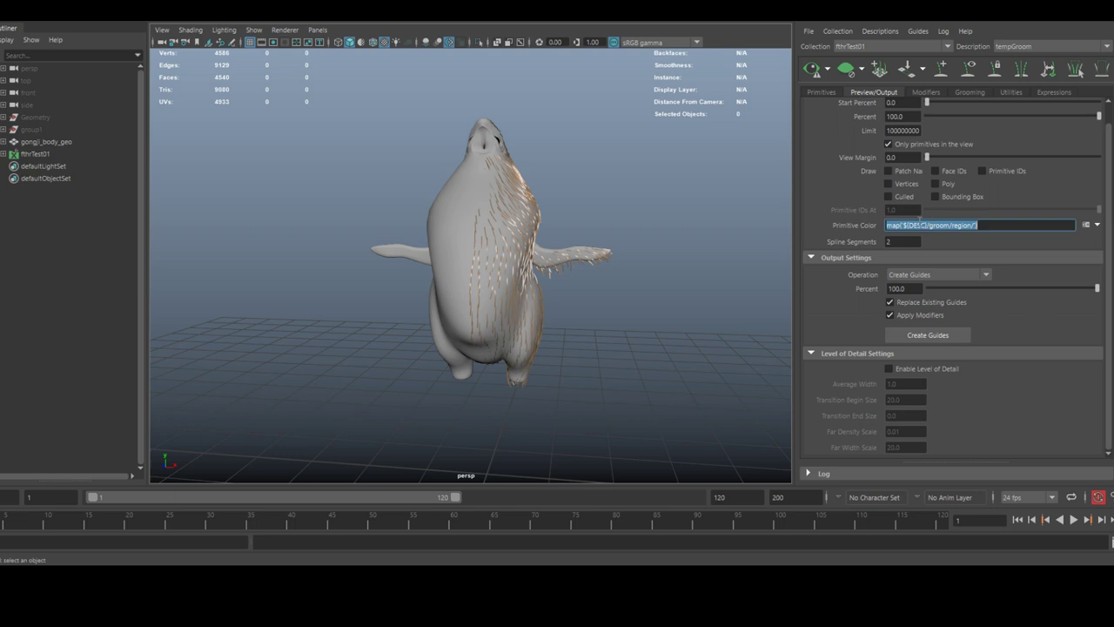
{"action": "left_click", "coordinate": [914, 334]}
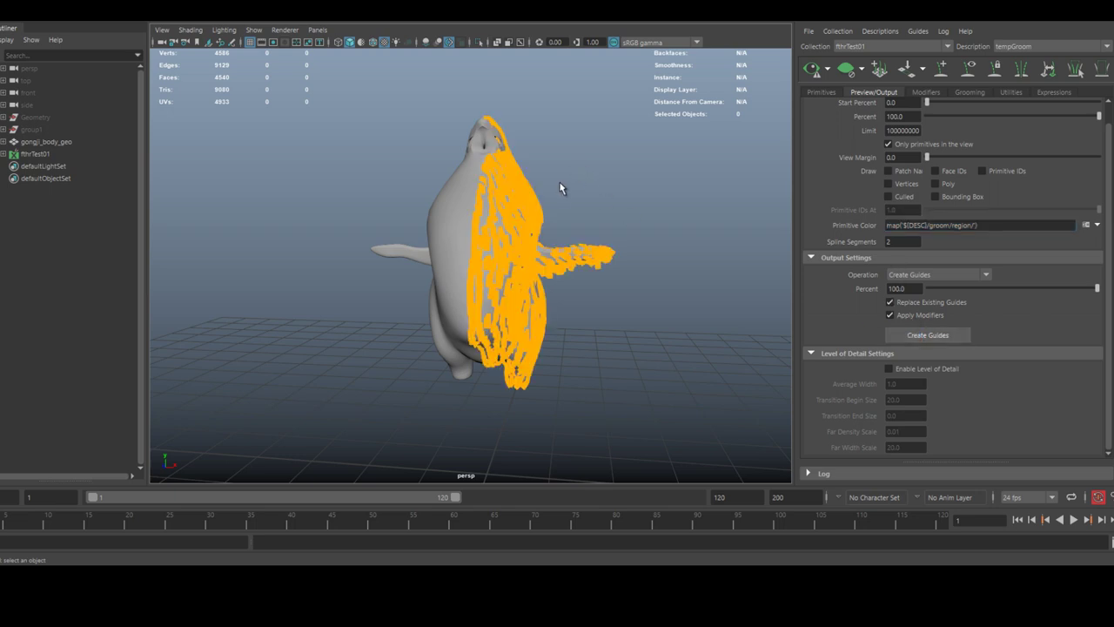
- Select all the generated guides on the bird and set their width to 0.01
{"action": "left_click_drag", "start_coordinate": [562, 187], "coordinate": [451, 148], "text": "alt"}
{"action": "left_click_drag", "start_coordinate": [417, 107], "coordinate": [640, 420]}
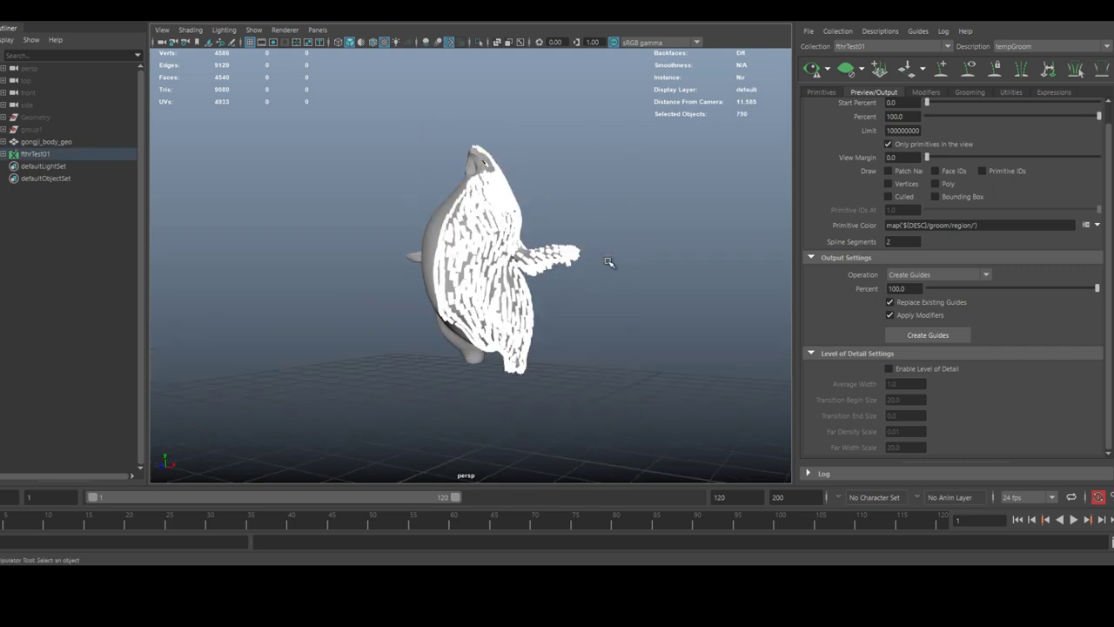
{"action": "key", "text": "ctrl+a"}
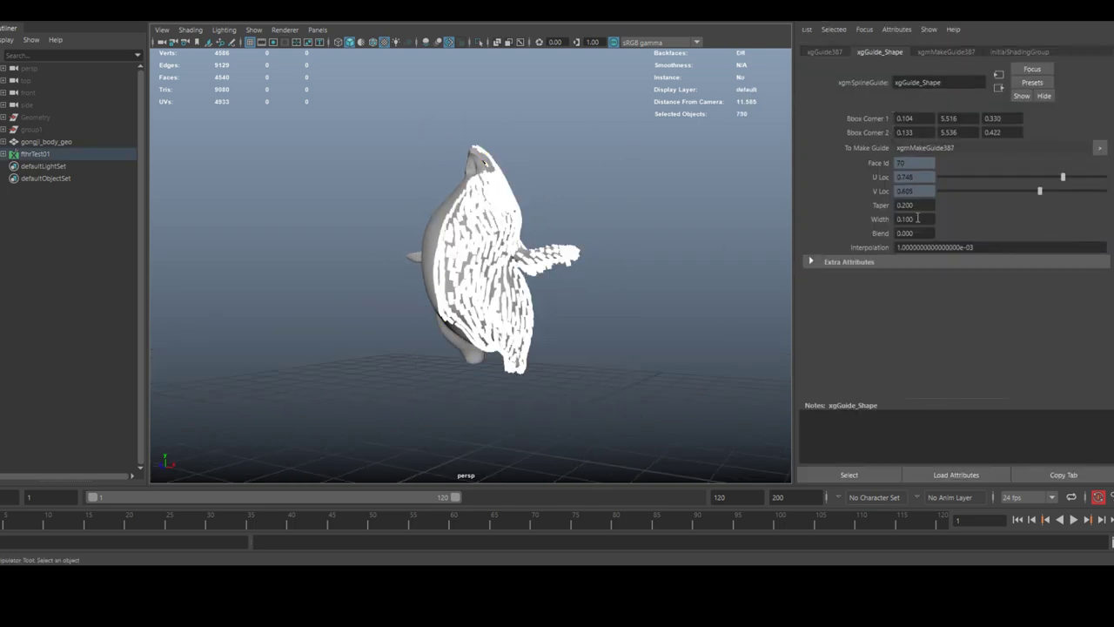
{"action": "key", "text": "ctrl+a"}
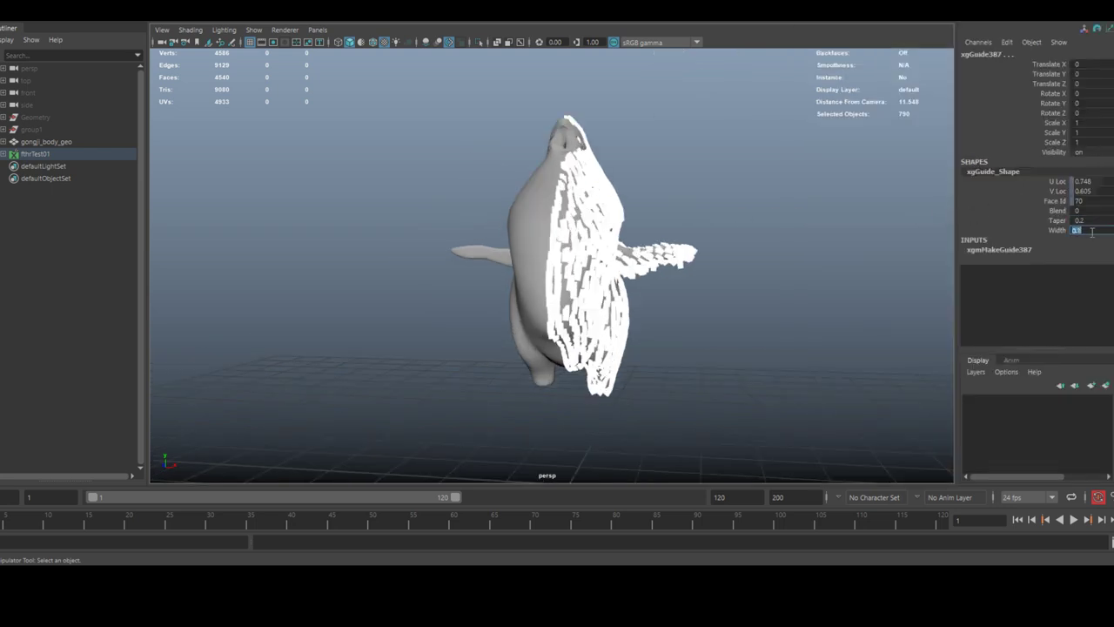
{"action": "key", "text": "Return"}
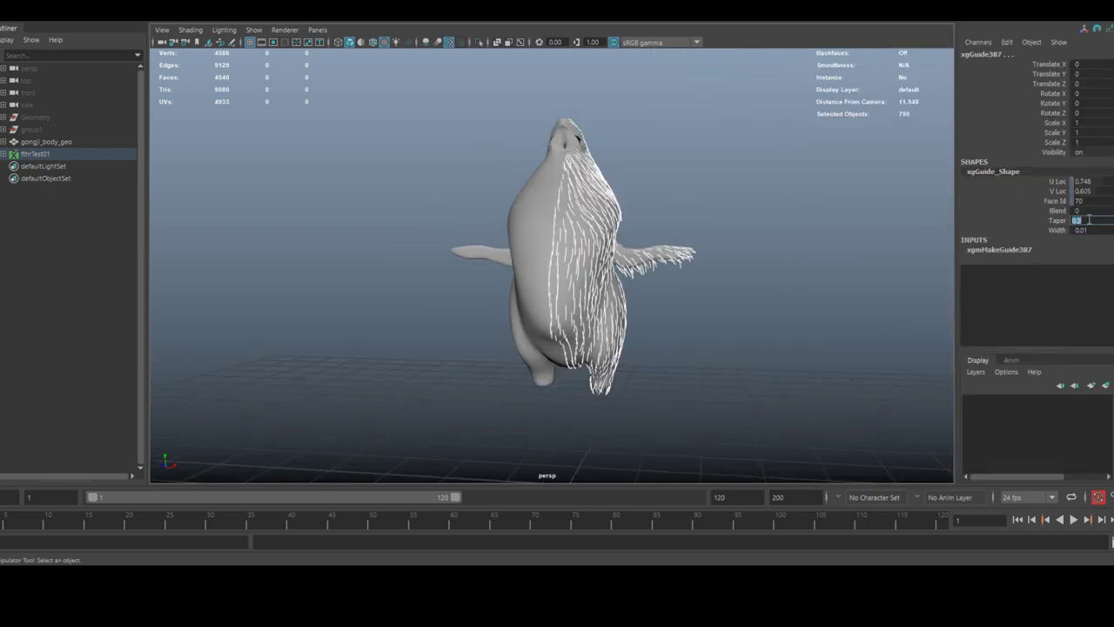
- Mirror the selected guides across to the bare half of the bird's body
{"action": "right_click_drag", "start_coordinate": [550, 249], "coordinate": [740, 256], "text": "alt"}
{"action": "left_click_drag", "start_coordinate": [740, 256], "coordinate": [562, 267], "text": "alt"}
{"action": "mouse_move", "coordinate": [526, 58]}
{"action": "left_mouse_down", "text": "alt"}
{"action": "mouse_move", "coordinate": [542, 67]}
{"action": "mouse_move", "coordinate": [566, 50]}
{"action": "mouse_move", "coordinate": [514, 69]}
{"action": "left_mouse_up", "text": "alt"}
{"action": "left_click_drag", "start_coordinate": [473, 264], "coordinate": [661, 257], "text": "alt"}
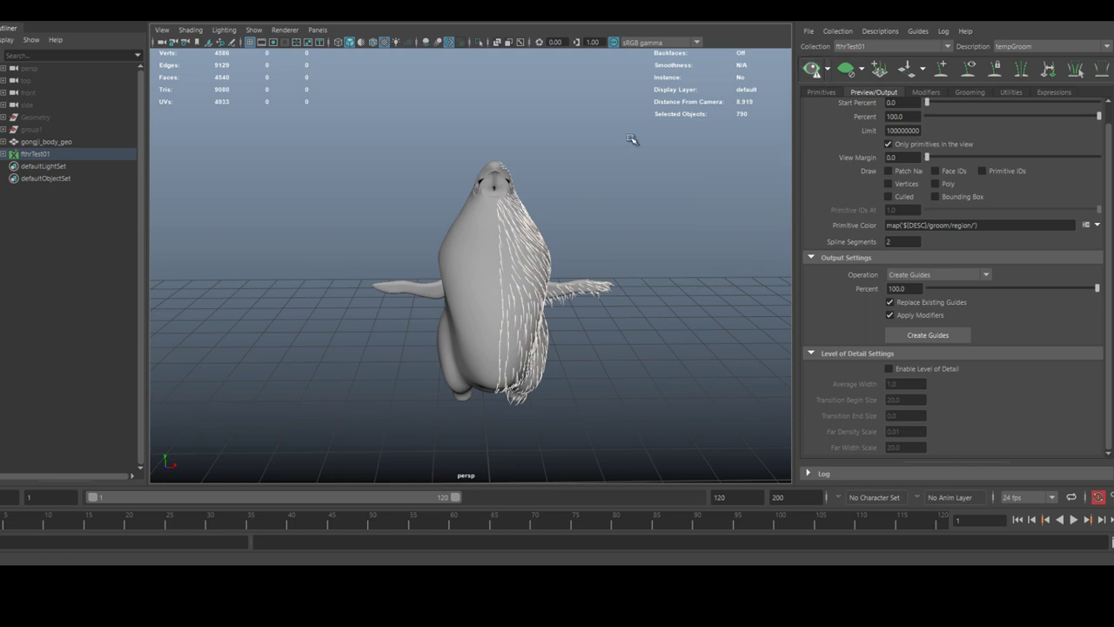
{"action": "mouse_move", "coordinate": [632, 137]}
{"action": "left_mouse_down", "text": "alt"}
{"action": "mouse_move", "coordinate": [548, 137]}
{"action": "mouse_move", "coordinate": [647, 137]}
{"action": "left_mouse_up", "text": "alt"}
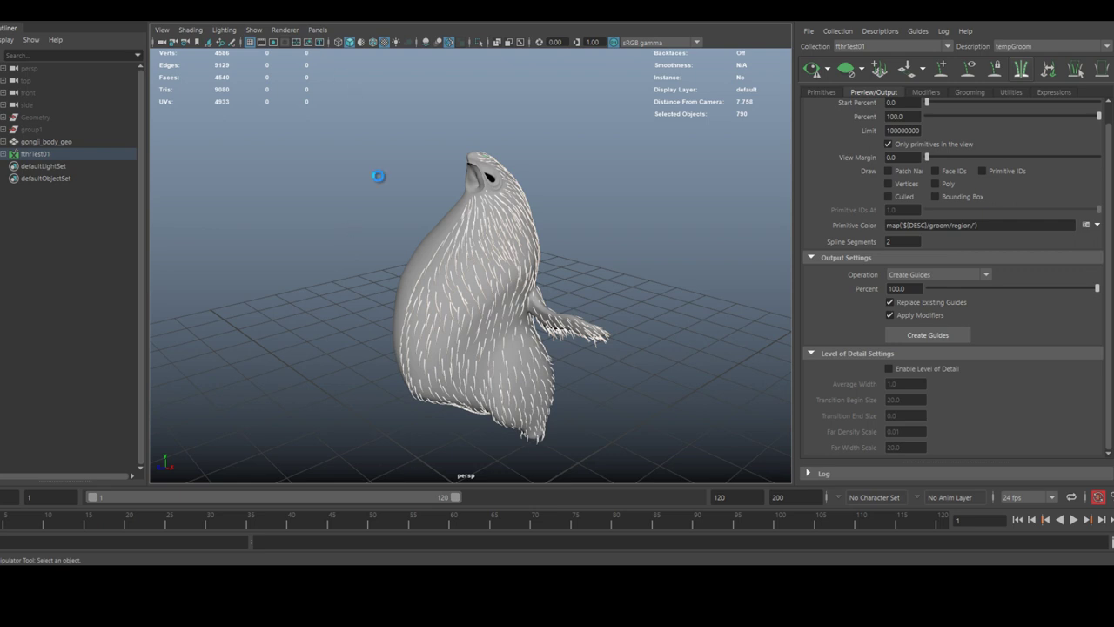
- Examine the mirrored guides from several sides, checking the belly, wings, legs and centre line for even coverage
{"action": "left_click_drag", "start_coordinate": [311, 215], "coordinate": [397, 203], "text": "alt"}
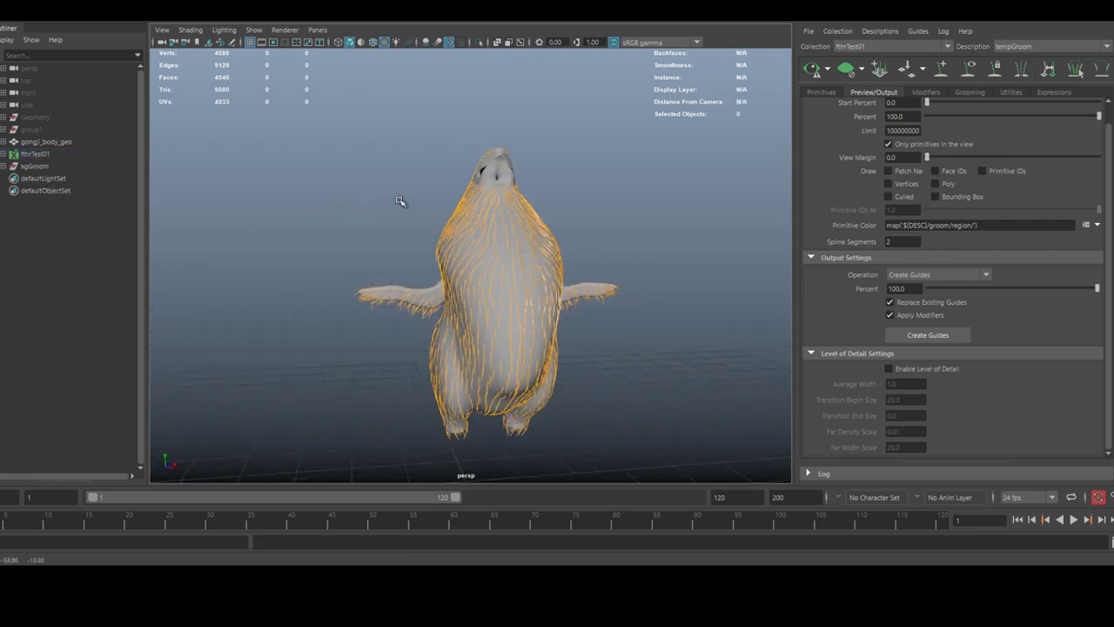
{"action": "right_click_drag", "start_coordinate": [398, 204], "coordinate": [383, 172], "text": "alt"}
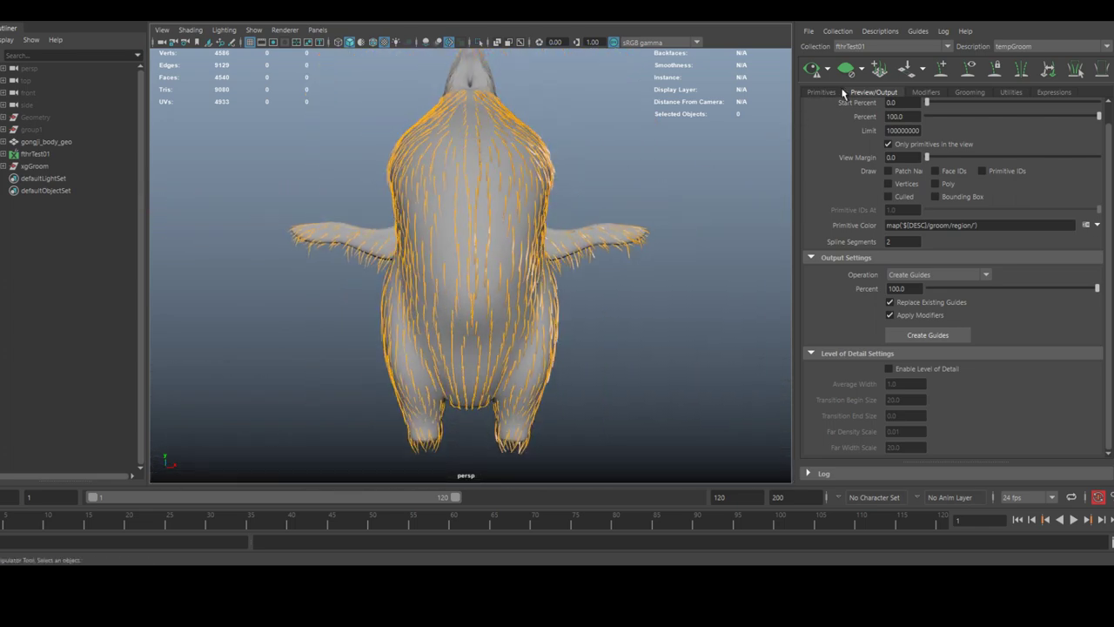
{"action": "left_click_drag", "start_coordinate": [567, 192], "coordinate": [324, 214], "text": "alt"}
{"action": "left_click_drag", "start_coordinate": [323, 165], "coordinate": [386, 105], "text": "alt"}
{"action": "right_click_drag", "start_coordinate": [386, 105], "coordinate": [333, 154], "text": "alt"}
{"action": "left_click_drag", "start_coordinate": [333, 154], "coordinate": [383, 191], "text": "alt"}
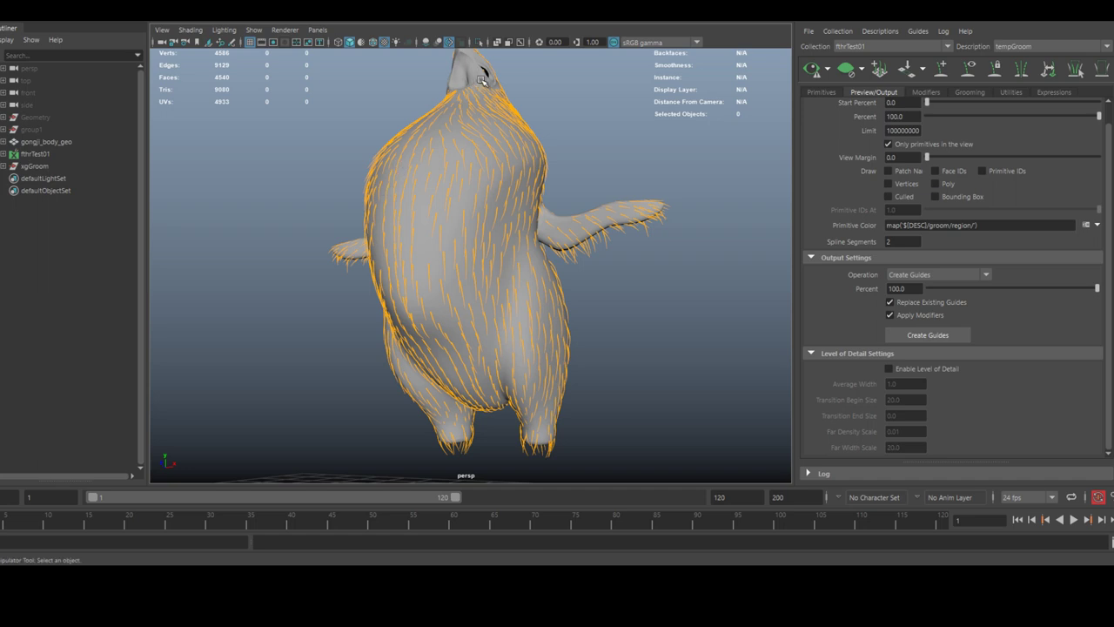
{"action": "right_click_drag", "start_coordinate": [560, 160], "coordinate": [376, 154], "text": "alt"}
{"action": "left_click_drag", "start_coordinate": [375, 154], "coordinate": [444, 168], "text": "alt"}
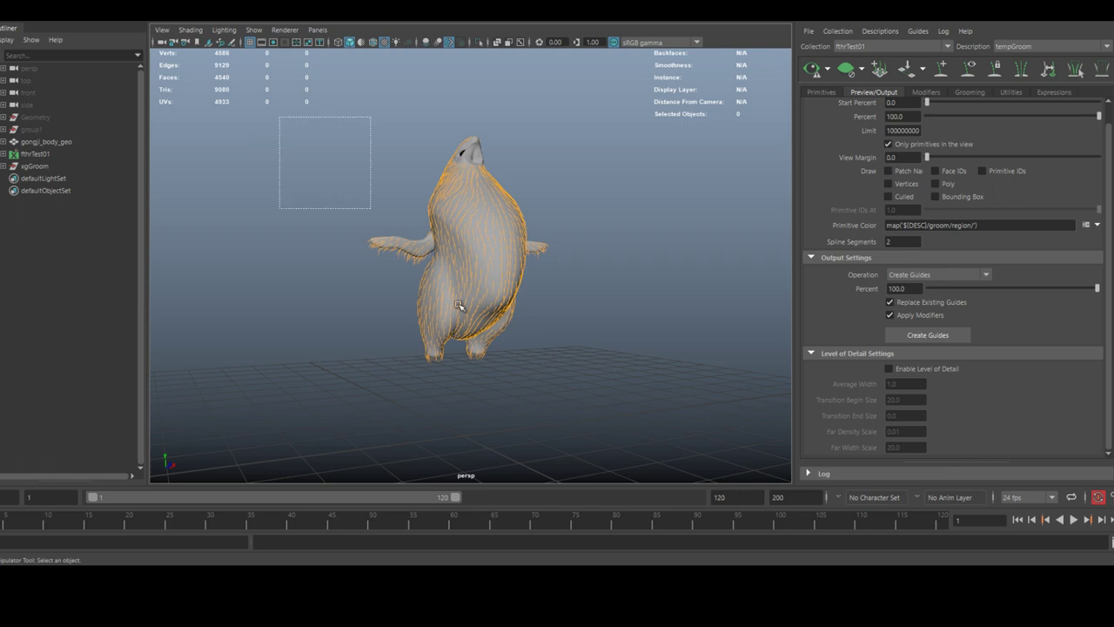
- Select the guides on both halves of the body and convert them to curves, with the original guides hidden
{"action": "left_click_drag", "start_coordinate": [459, 305], "coordinate": [598, 432]}
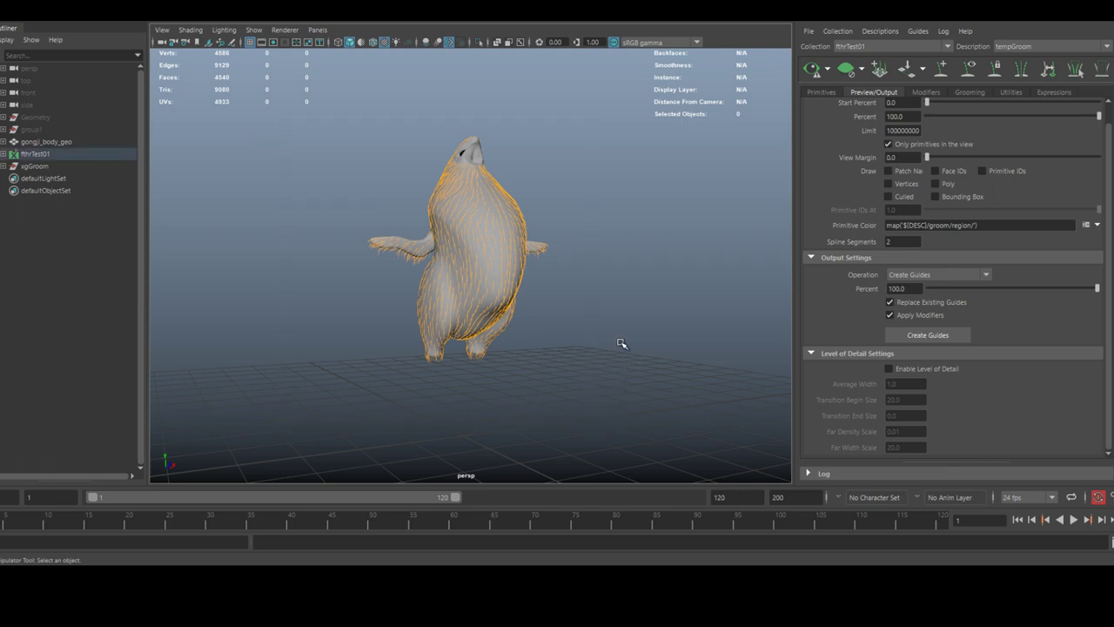
{"action": "left_click", "coordinate": [968, 92]}
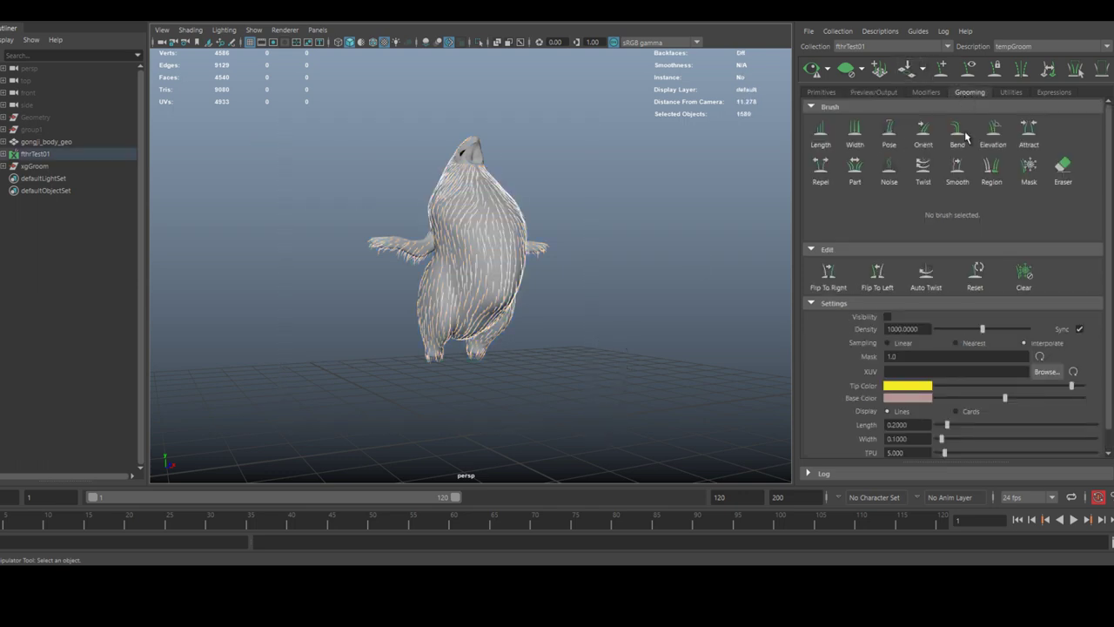
{"action": "left_click", "coordinate": [1012, 92]}
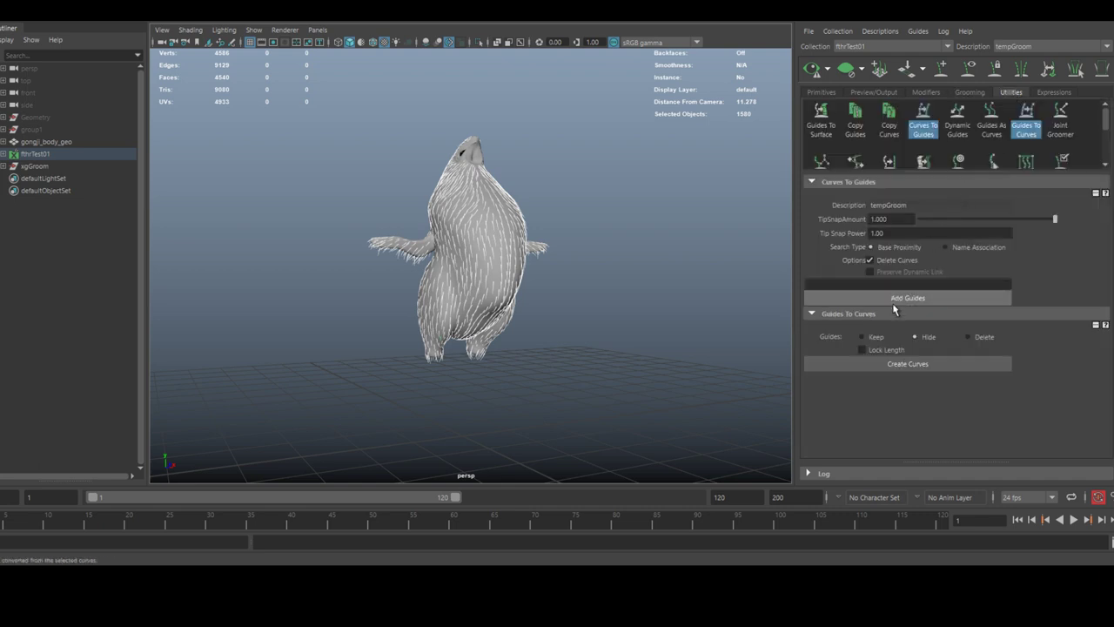
{"action": "left_click", "coordinate": [890, 366]}
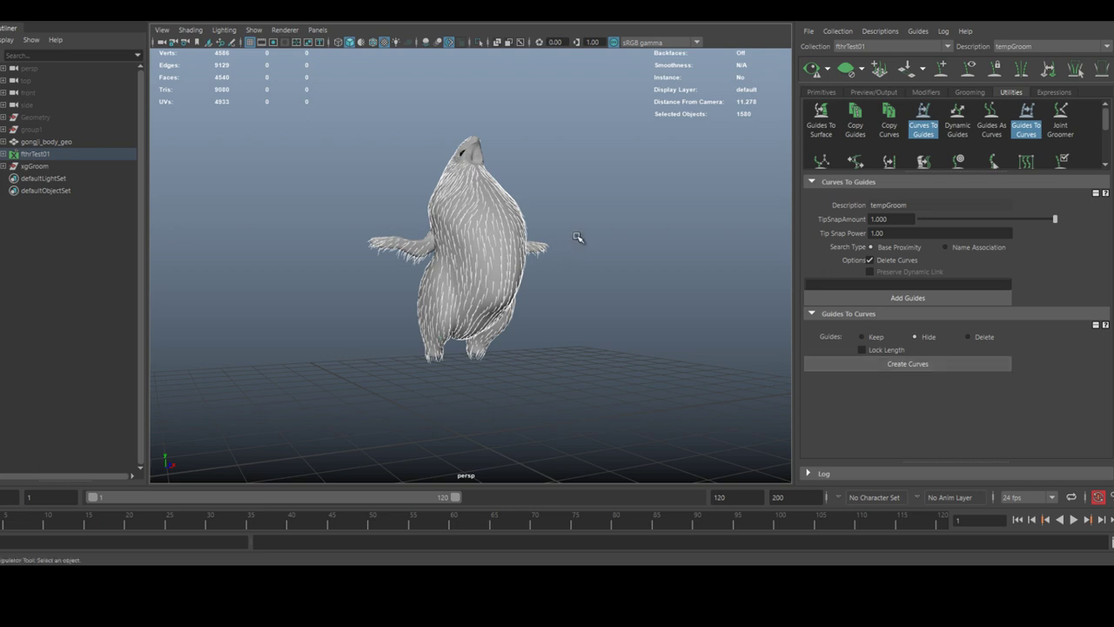
{"action": "left_click_drag", "start_coordinate": [507, 237], "coordinate": [408, 243], "text": "alt"}
{"action": "right_click_drag", "start_coordinate": [414, 246], "coordinate": [636, 267], "text": "alt"}
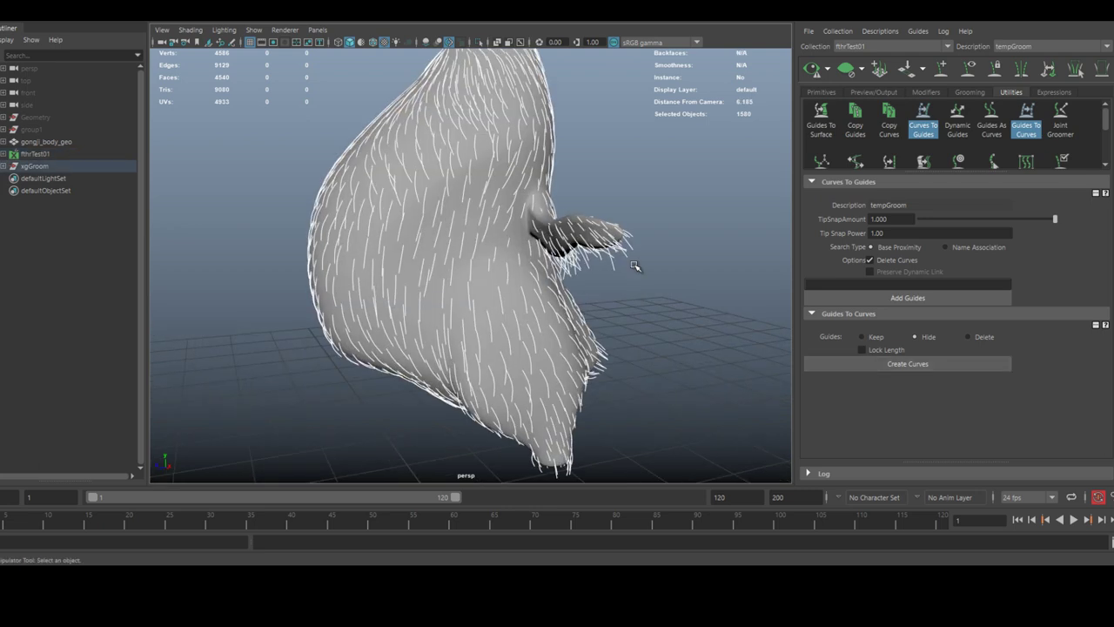
{"action": "left_click_drag", "start_coordinate": [622, 263], "coordinate": [370, 214], "text": "alt"}
- Expand the fthrTest01 collection and hide its tempGroom description so only the converted curves show on the bird
{"action": "left_click", "coordinate": [3, 154]}
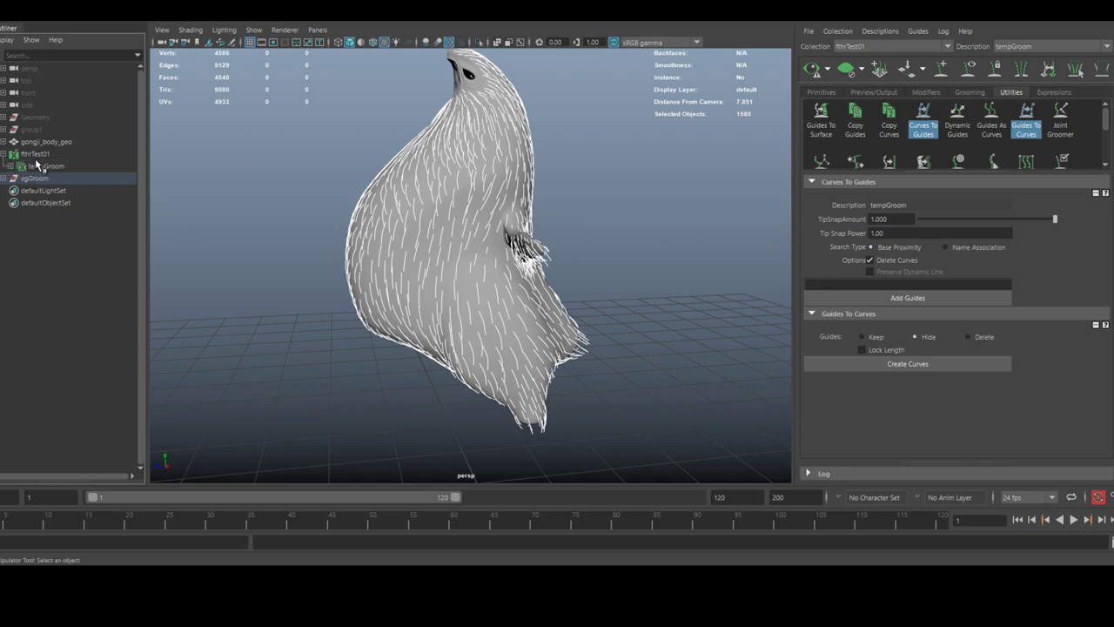
{"action": "left_click", "coordinate": [44, 165]}
{"action": "key", "text": "ctrl+h"}
{"action": "left_click_drag", "start_coordinate": [273, 205], "coordinate": [404, 286], "text": "alt"}
{"action": "scroll", "coordinate": [662, 228], "scroll_direction": "up", "scroll_amount": 4}
{"action": "scroll", "coordinate": [403, 286], "scroll_direction": "down", "scroll_amount": 4}
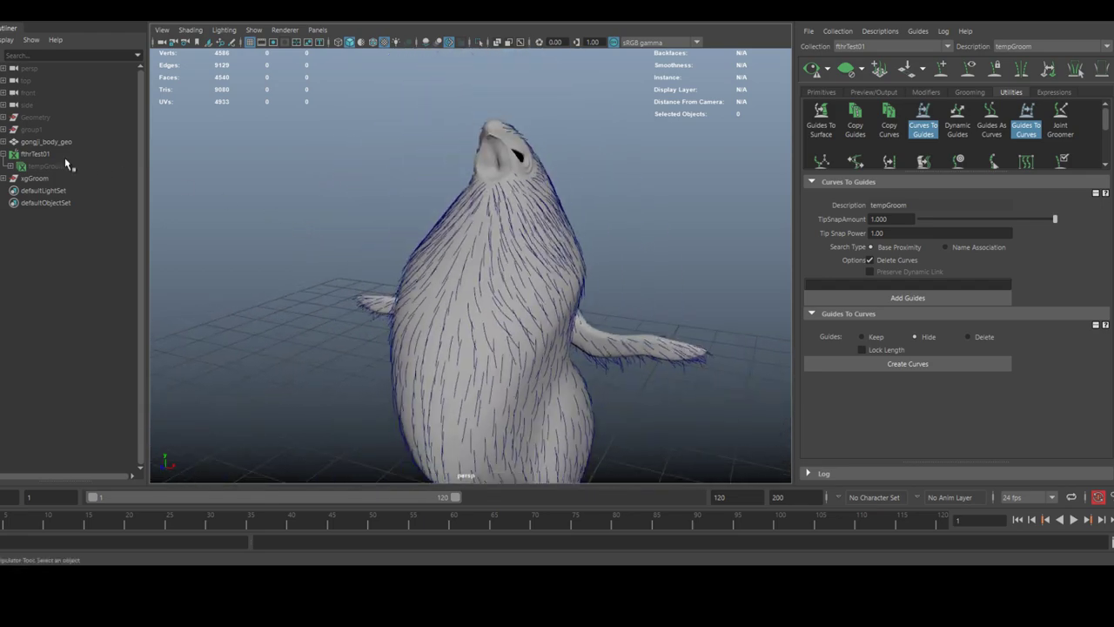
- Select the xgGroom curve group and inspect the converted curves around the body, toggling component mode
{"action": "left_click", "coordinate": [46, 178]}
{"action": "left_click_drag", "start_coordinate": [331, 261], "coordinate": [766, 261], "text": "alt"}
{"action": "key", "text": "F8"}
{"action": "key", "text": "F8"}
{"action": "mouse_move", "coordinate": [535, 235]}
{"action": "left_mouse_down", "text": "alt"}
{"action": "mouse_move", "coordinate": [510, 244]}
{"action": "mouse_move", "coordinate": [534, 241]}
{"action": "left_mouse_up", "text": "alt"}
{"action": "scroll", "coordinate": [534, 241], "scroll_direction": "down", "scroll_amount": 2}
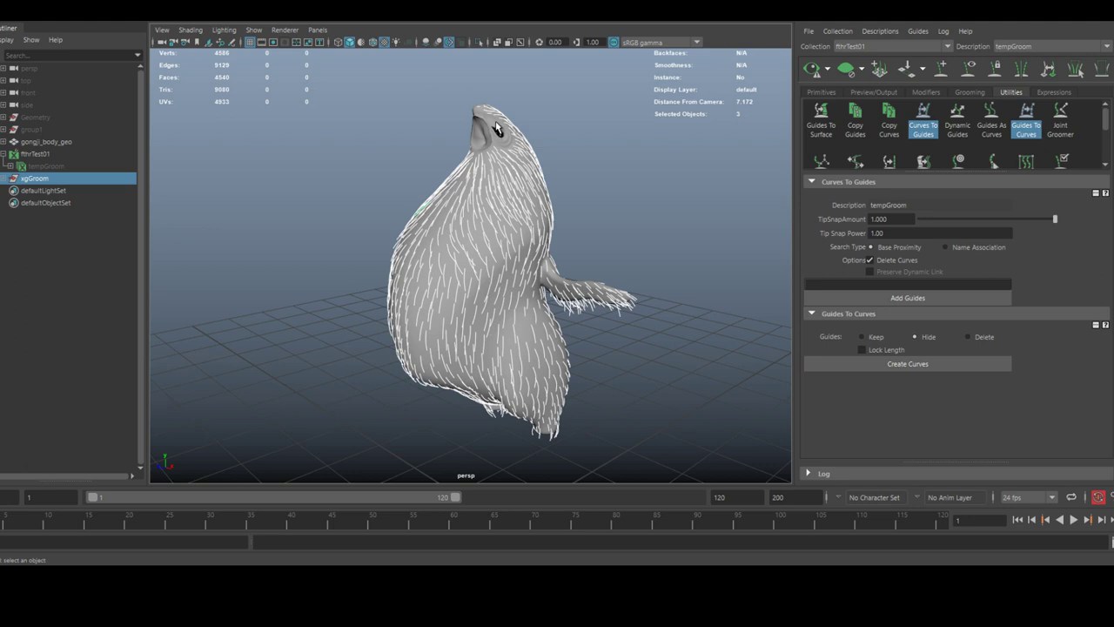
- Create a spline description named bodyFeather01 on gongji_body_geo in the fthrTest01 collection, generated randomly across the surface and controlled by placing and shaping guides
{"action": "left_click_drag", "start_coordinate": [490, 128], "coordinate": [495, 131], "text": "alt"}
{"action": "left_click", "coordinate": [495, 129]}
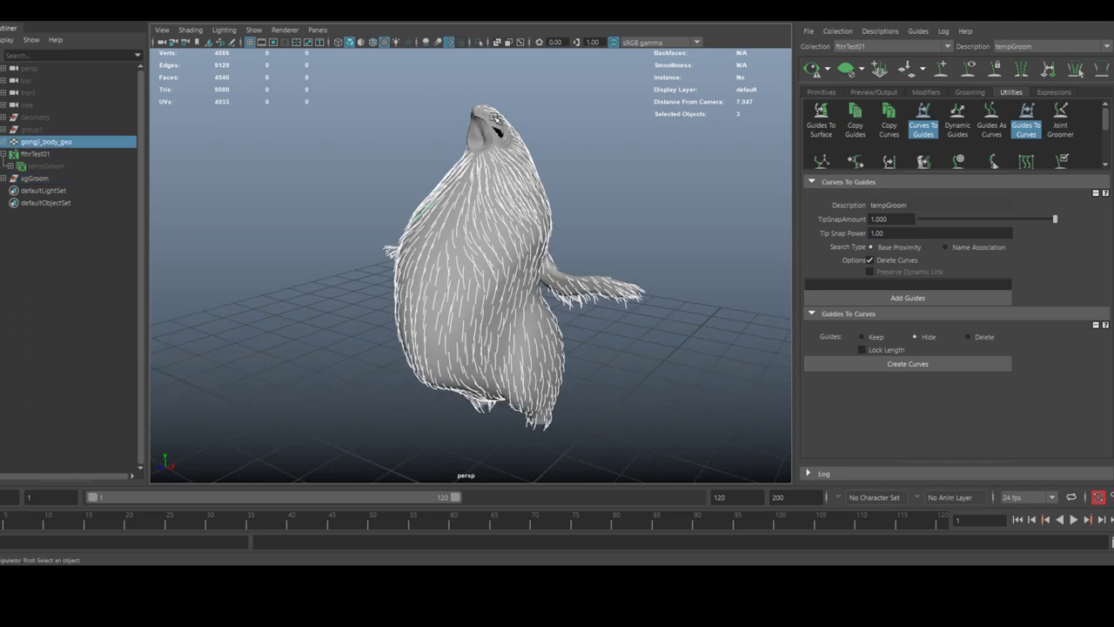
{"action": "left_click", "coordinate": [879, 69]}
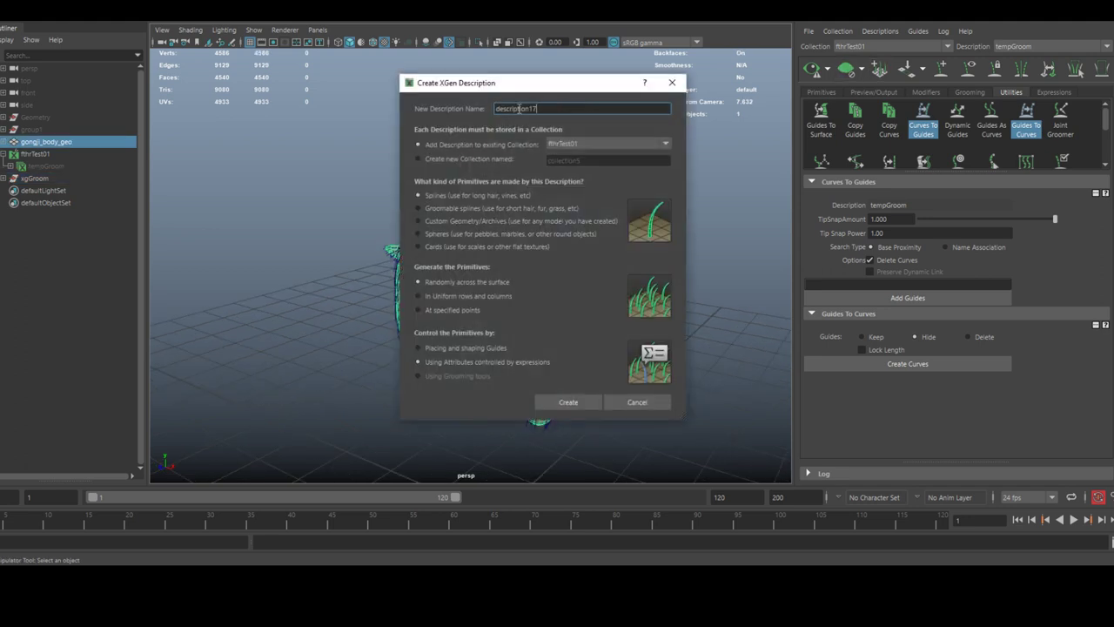
{"action": "type", "text": "bodyFeather01"}
{"action": "left_click", "coordinate": [475, 349]}
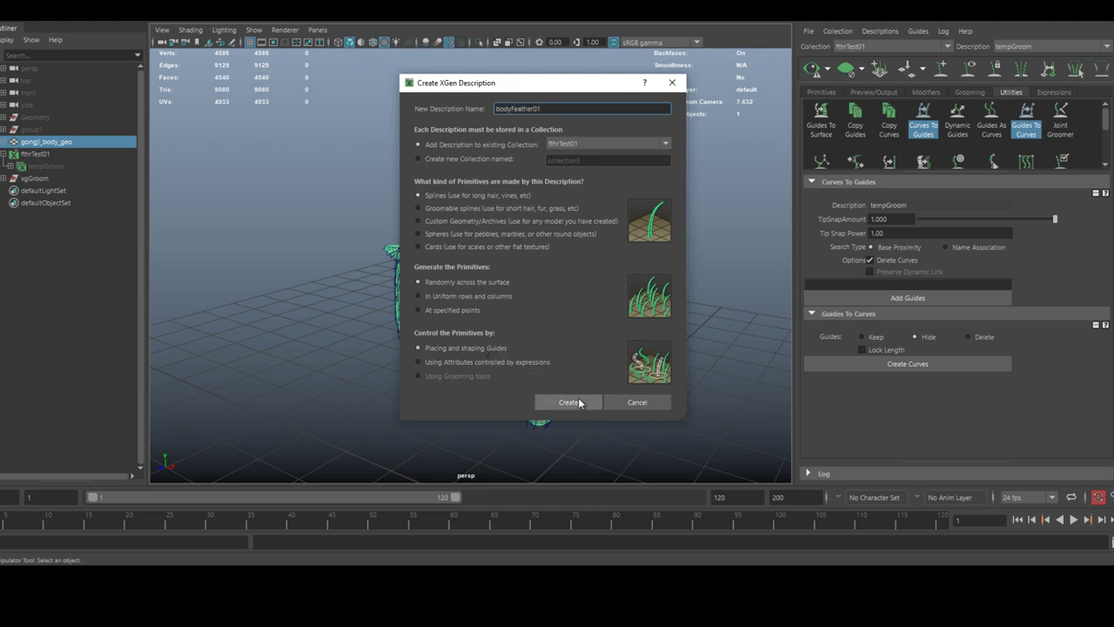
{"action": "left_click", "coordinate": [567, 401]}
{"action": "left_click_drag", "start_coordinate": [588, 368], "coordinate": [598, 369], "text": "alt"}
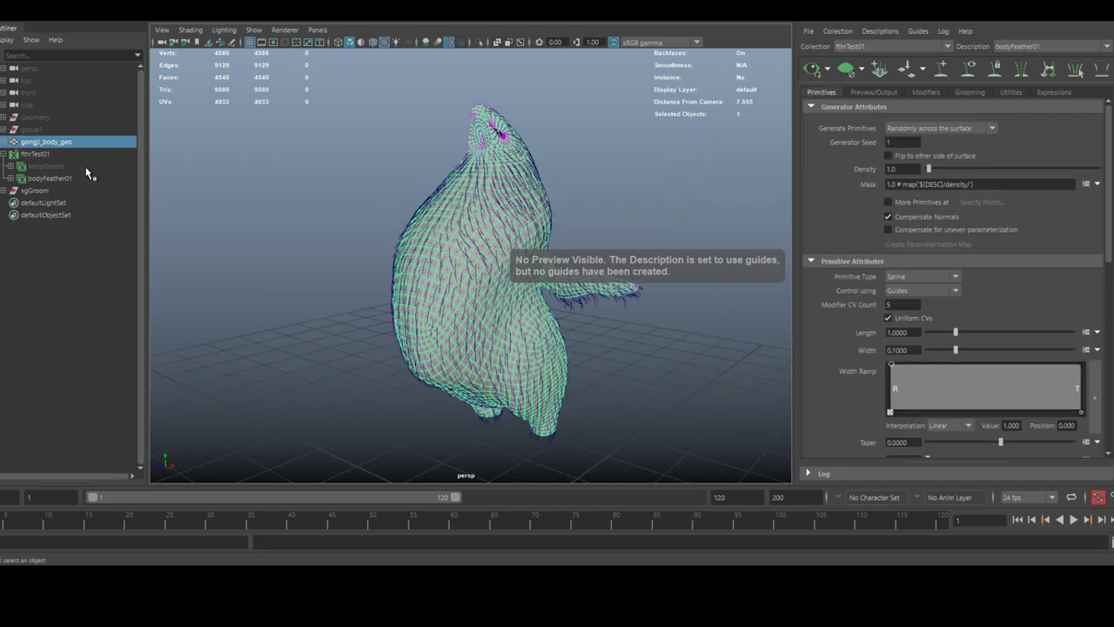
- Convert the xgGroom curves to guides for bodyFeather01, with Delete Curves turned off
{"action": "left_click", "coordinate": [45, 179]}
{"action": "left_click_drag", "start_coordinate": [329, 249], "coordinate": [337, 241], "text": "alt"}
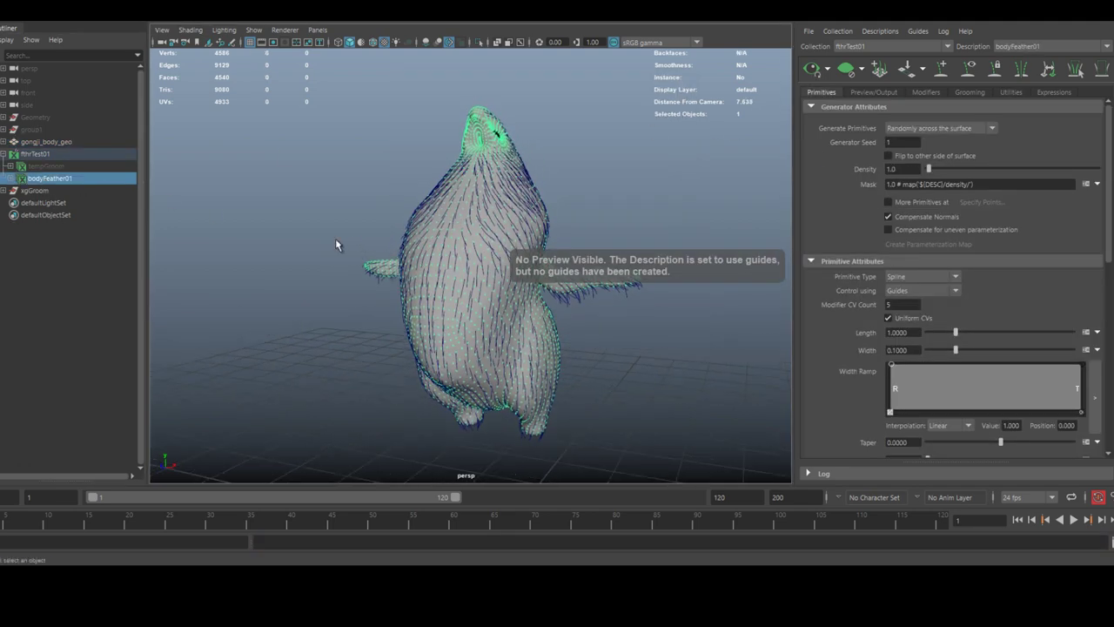
{"action": "left_click", "coordinate": [39, 193]}
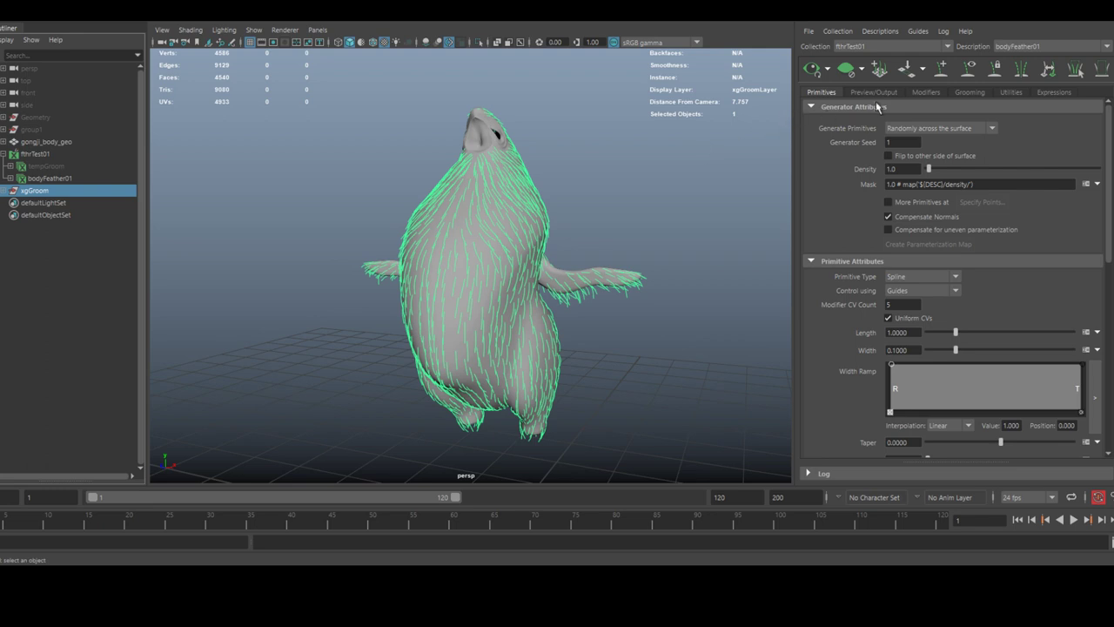
{"action": "left_click", "coordinate": [1010, 92]}
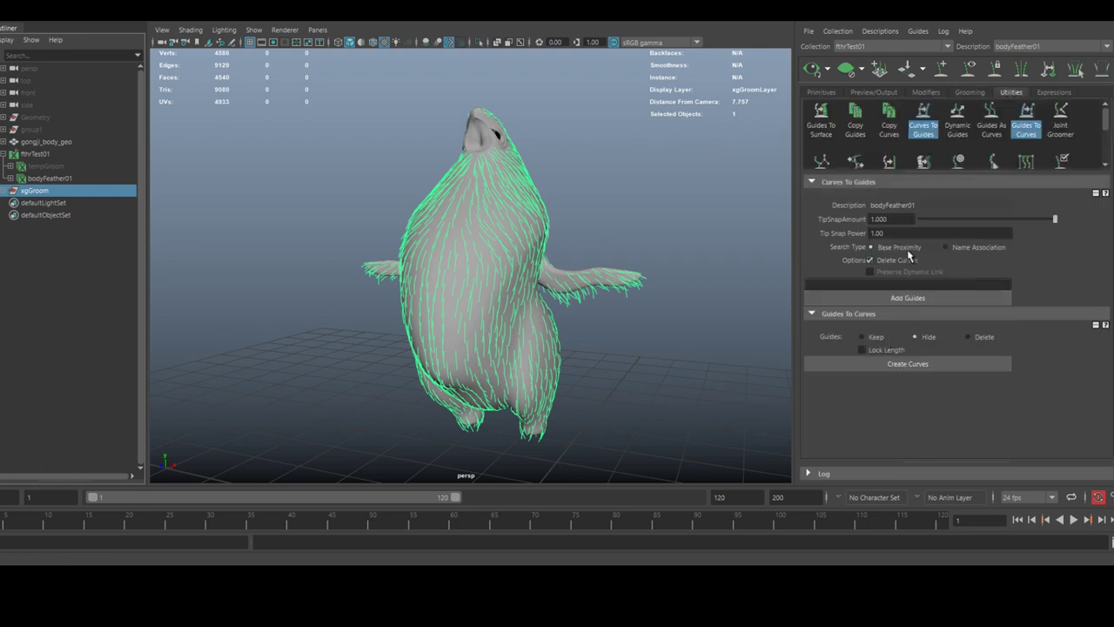
{"action": "left_click", "coordinate": [885, 301]}
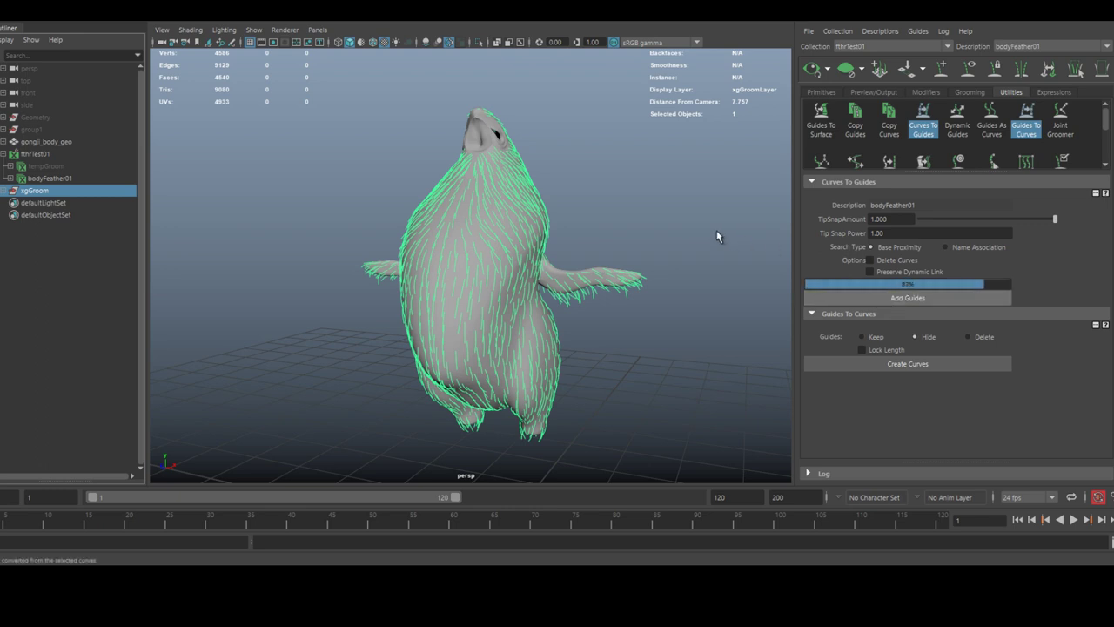
- Generate the bodyFeather01 primitive preview on the bird and select the xgGroom curve group
{"action": "left_click", "coordinate": [812, 69]}
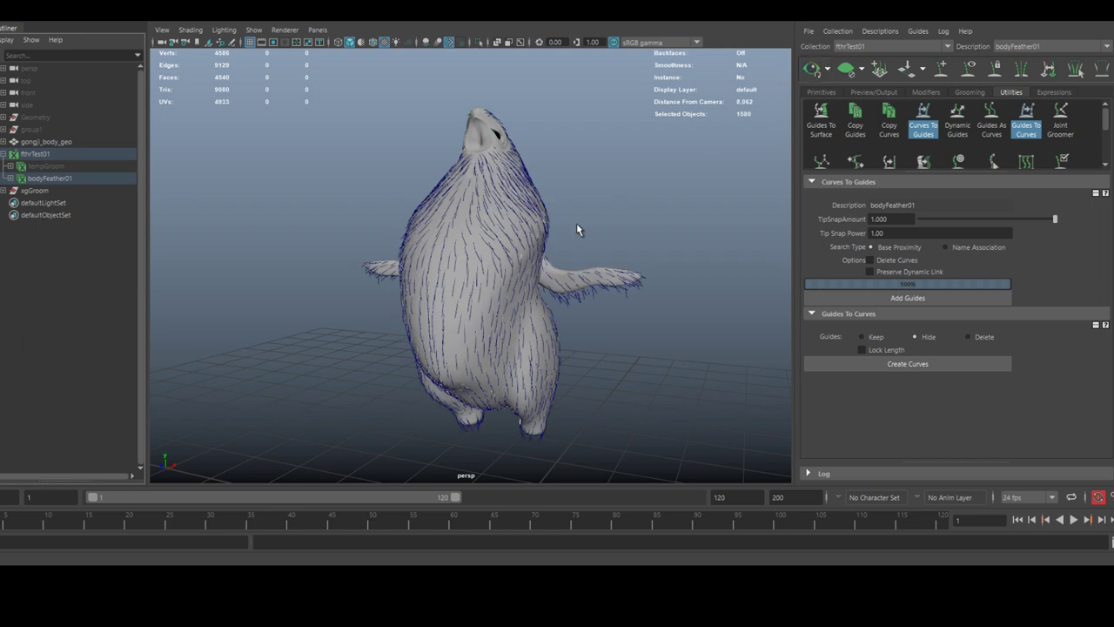
{"action": "left_click_drag", "start_coordinate": [600, 244], "coordinate": [680, 227], "text": "alt"}
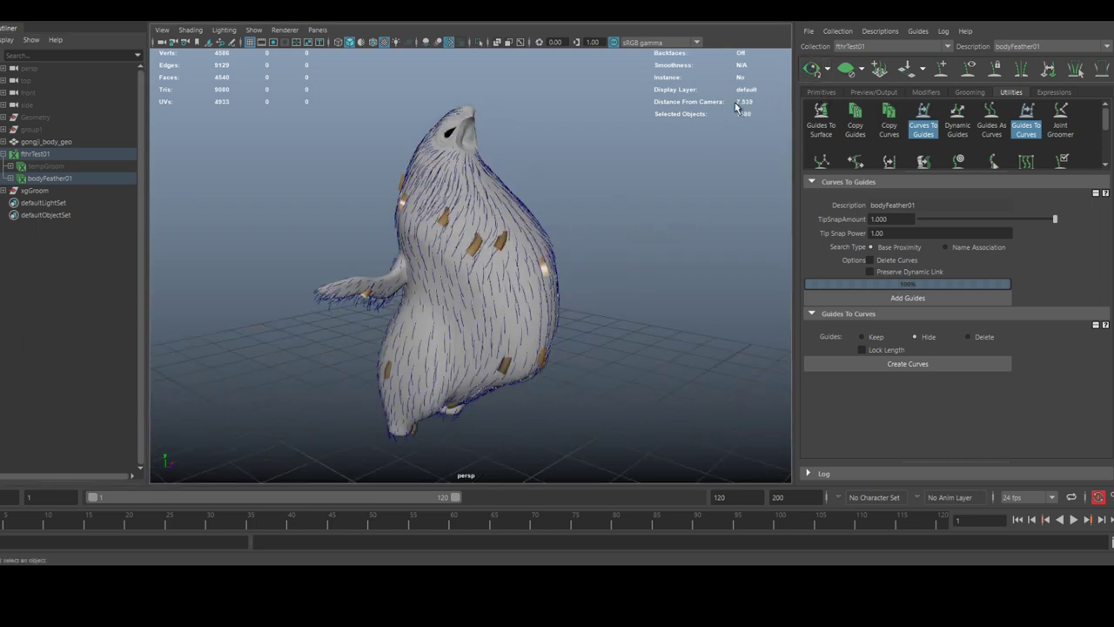
{"action": "left_click", "coordinate": [41, 192]}
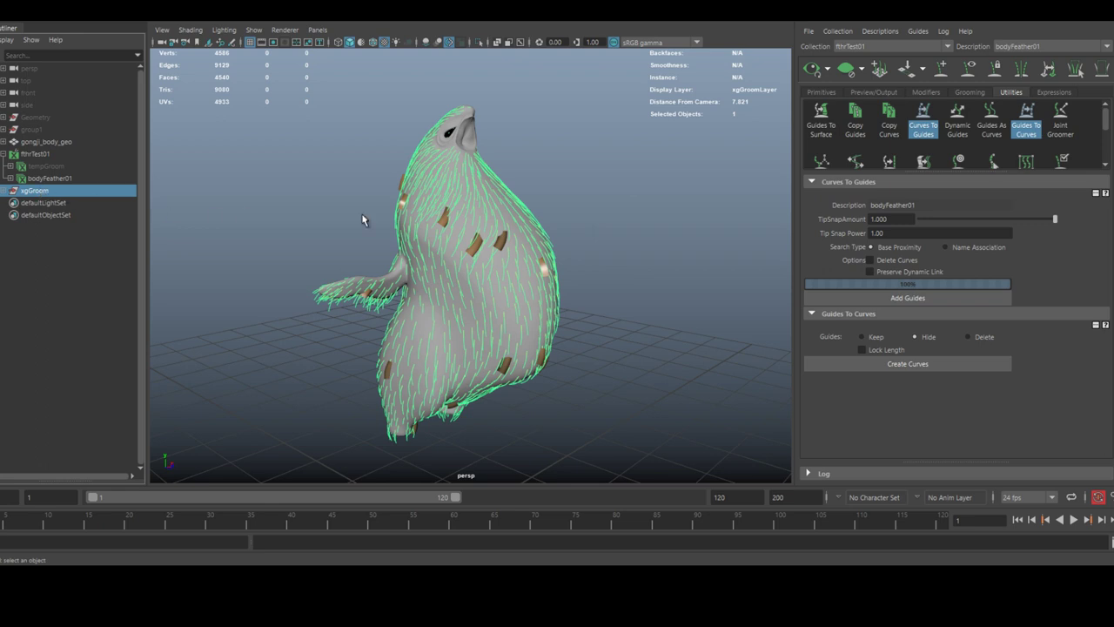
- Hide the xgGroom curves and the guides, and set the width of the bodyFeather01 primitives to 0.01
{"action": "key", "text": "ctrl+h"}
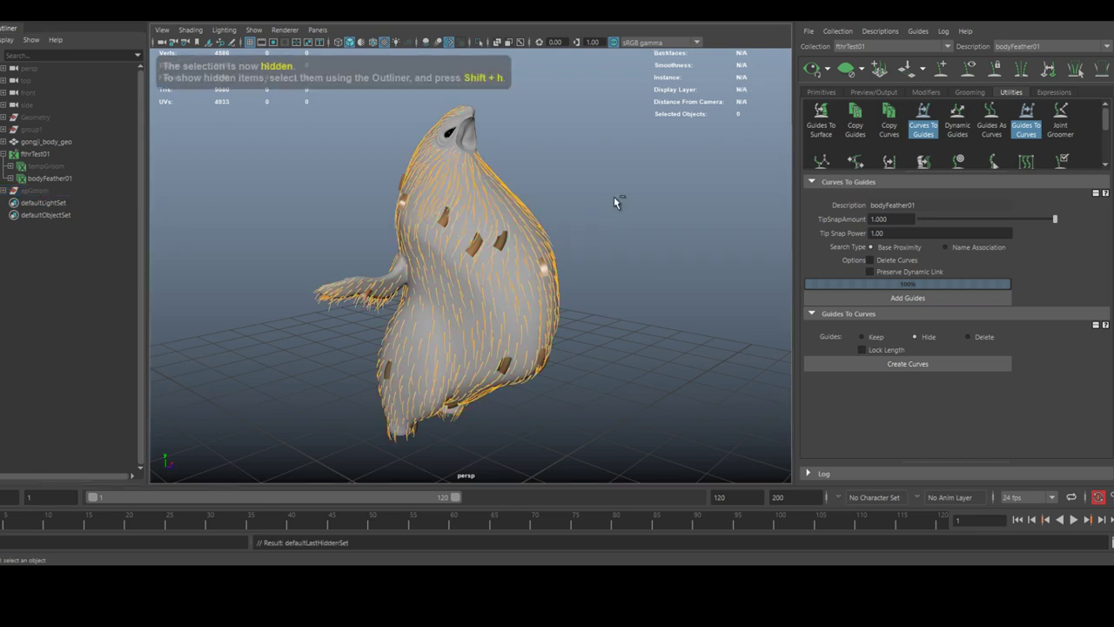
{"action": "left_click", "coordinate": [969, 70]}
{"action": "left_click", "coordinate": [832, 92]}
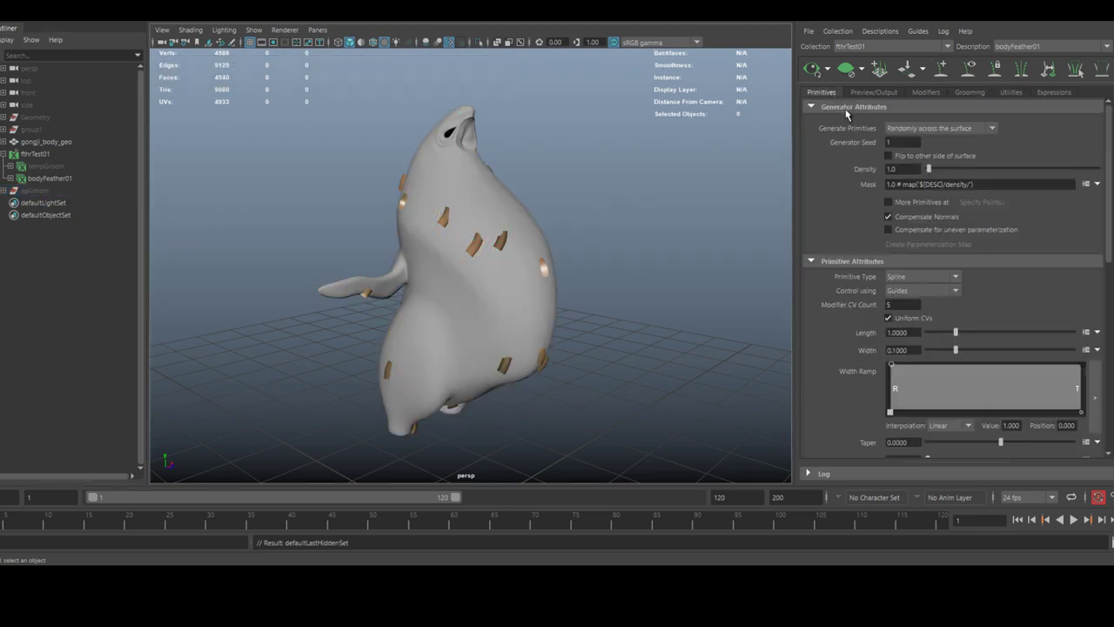
{"action": "double_click", "coordinate": [908, 350]}
{"action": "type", "text": "0.01"}
{"action": "key", "text": "Return"}
{"action": "scroll", "coordinate": [1021, 369], "scroll_direction": "down", "scroll_amount": 3}
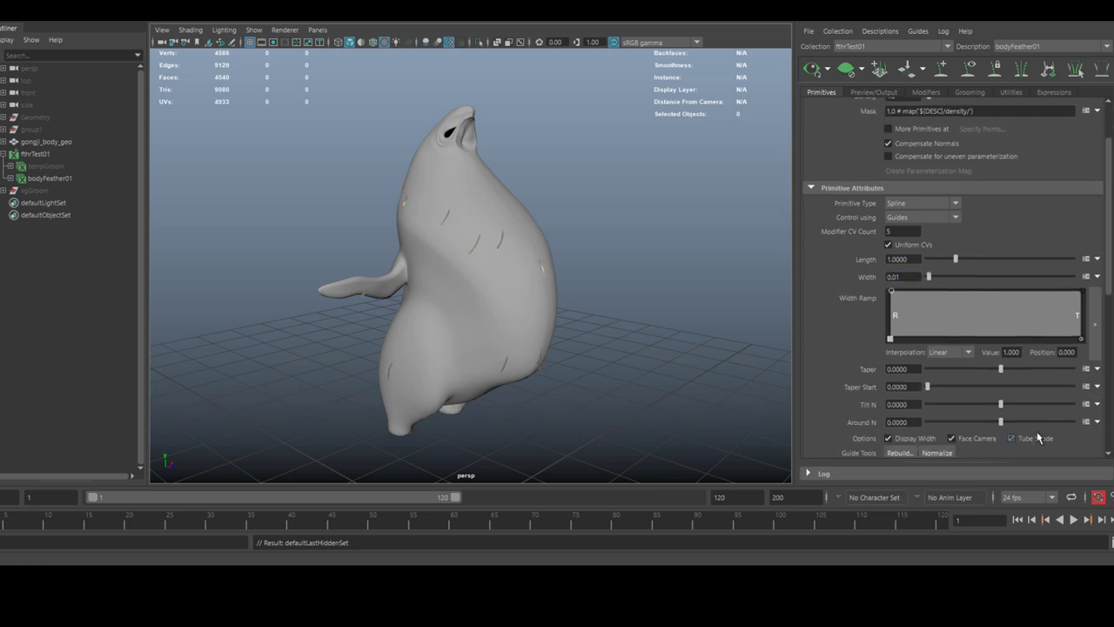
- Try a generator density of 10000 for bodyFeather01, and reduce it to 1000
{"action": "scroll", "coordinate": [841, 147], "scroll_direction": "up", "scroll_amount": 3}
{"action": "left_click_drag", "start_coordinate": [902, 168], "coordinate": [831, 166]}
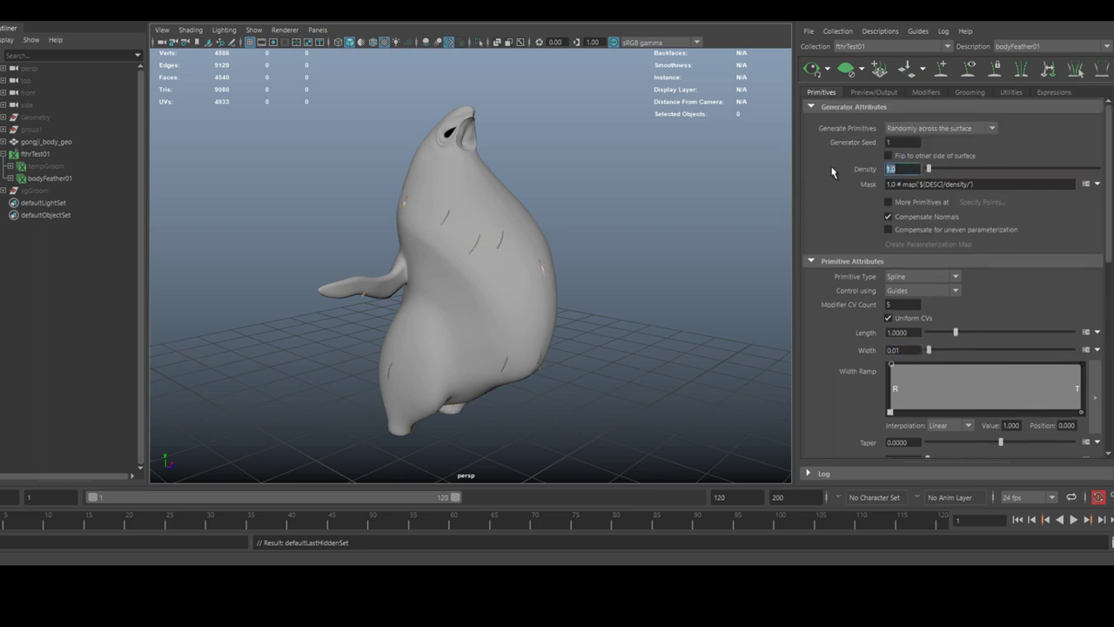
{"action": "type", "text": "10000"}
{"action": "key", "text": "Return"}
{"action": "mouse_move", "coordinate": [627, 275]}
{"action": "left_mouse_down", "text": "alt"}
{"action": "mouse_move", "coordinate": [545, 289]}
{"action": "mouse_move", "coordinate": [636, 254]}
{"action": "mouse_move", "coordinate": [557, 261]}
{"action": "mouse_move", "coordinate": [630, 278]}
{"action": "mouse_move", "coordinate": [466, 291]}
{"action": "mouse_move", "coordinate": [496, 286]}
{"action": "left_mouse_up", "text": "alt"}
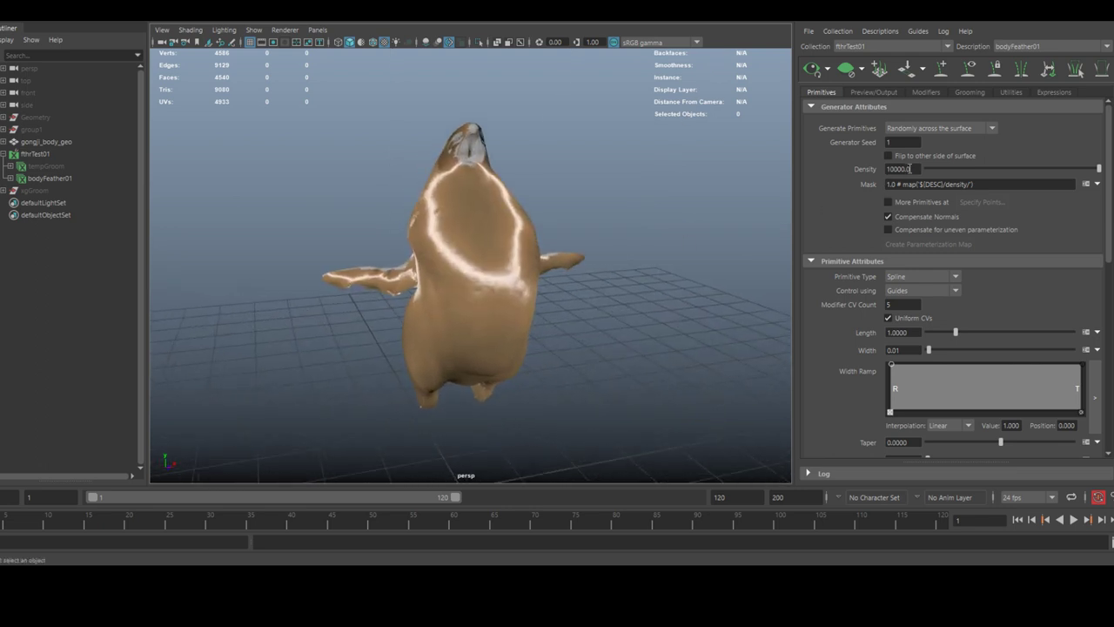
{"action": "key", "text": "BackSpace"}
{"action": "key", "text": "Return"}
{"action": "left_click_drag", "start_coordinate": [589, 311], "coordinate": [471, 327], "text": "alt"}
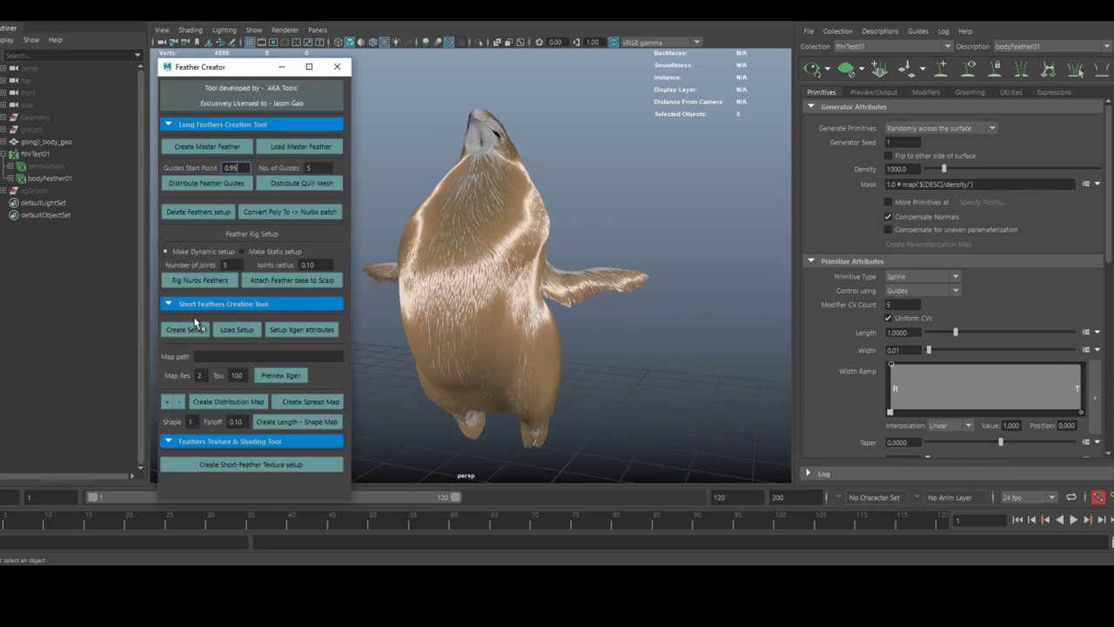
- Unhide the xgGroom curve group and clear the primitive preview from the bird's body
{"action": "left_click", "coordinate": [35, 189]}
{"action": "key", "text": "shift+h"}
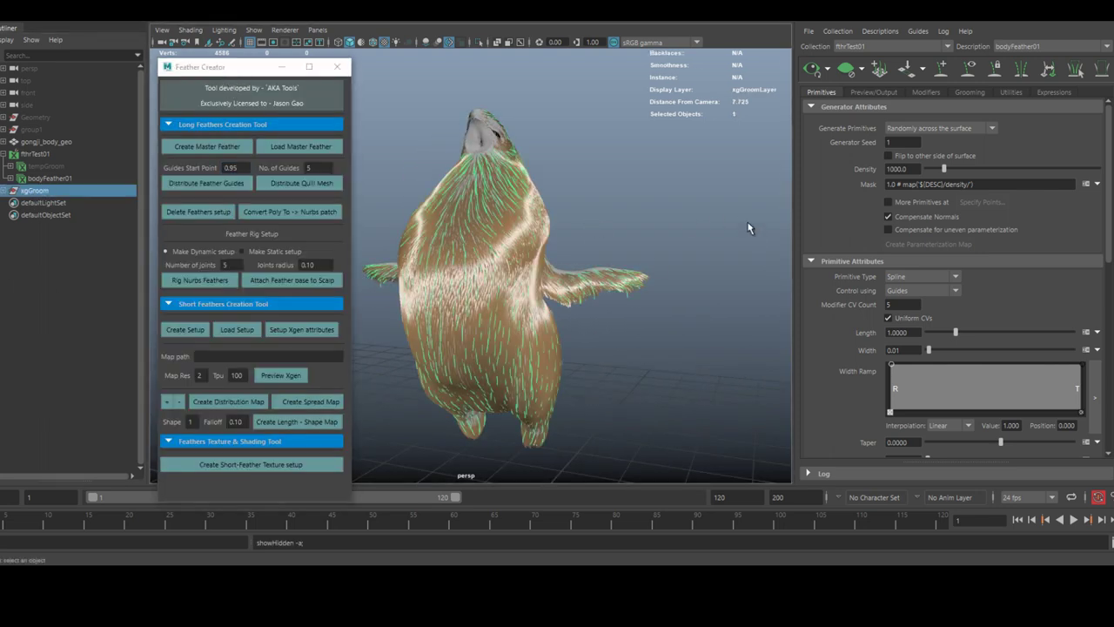
{"action": "left_click", "coordinate": [846, 66]}
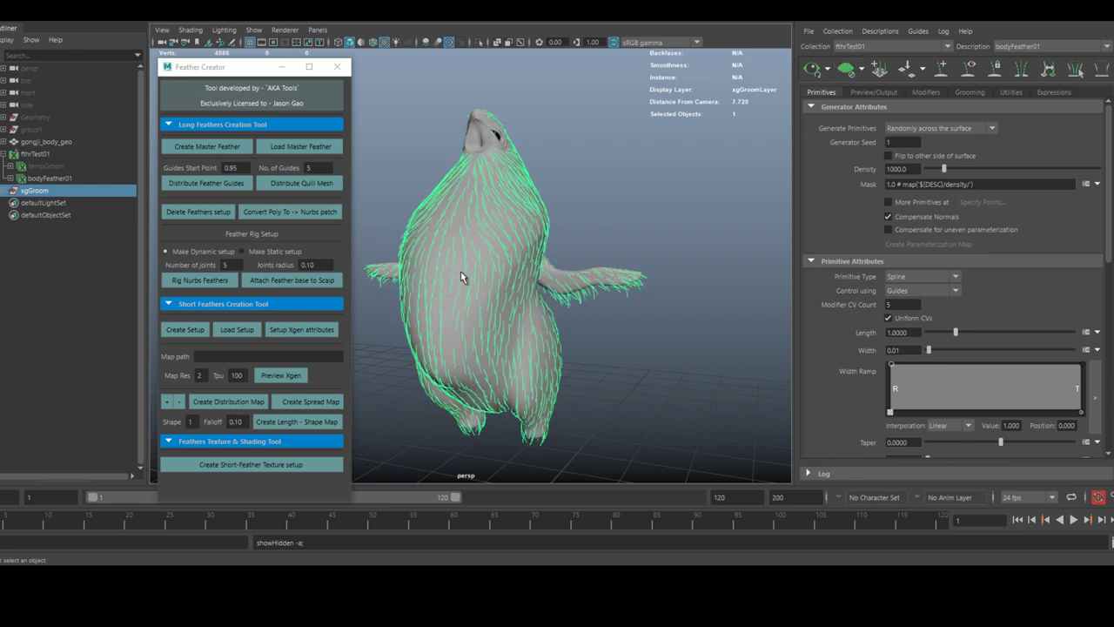
- Isolate the xgGroom curves, select them all together with the gongji_body_geo mesh, and create the short-feather setup from them
{"action": "left_click", "coordinate": [480, 44]}
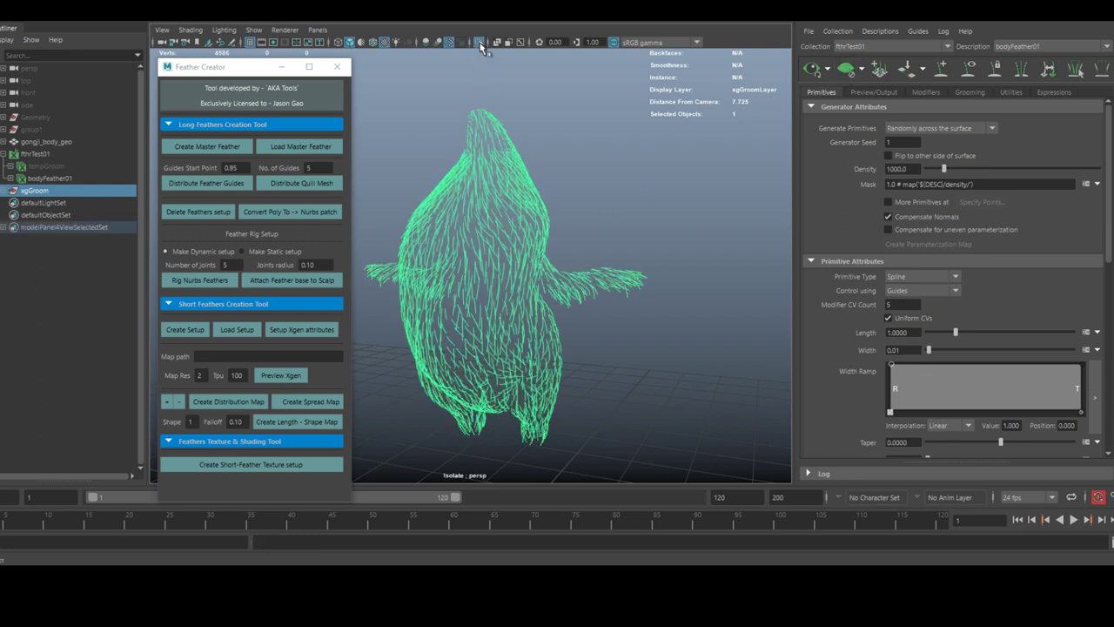
{"action": "key", "text": "f"}
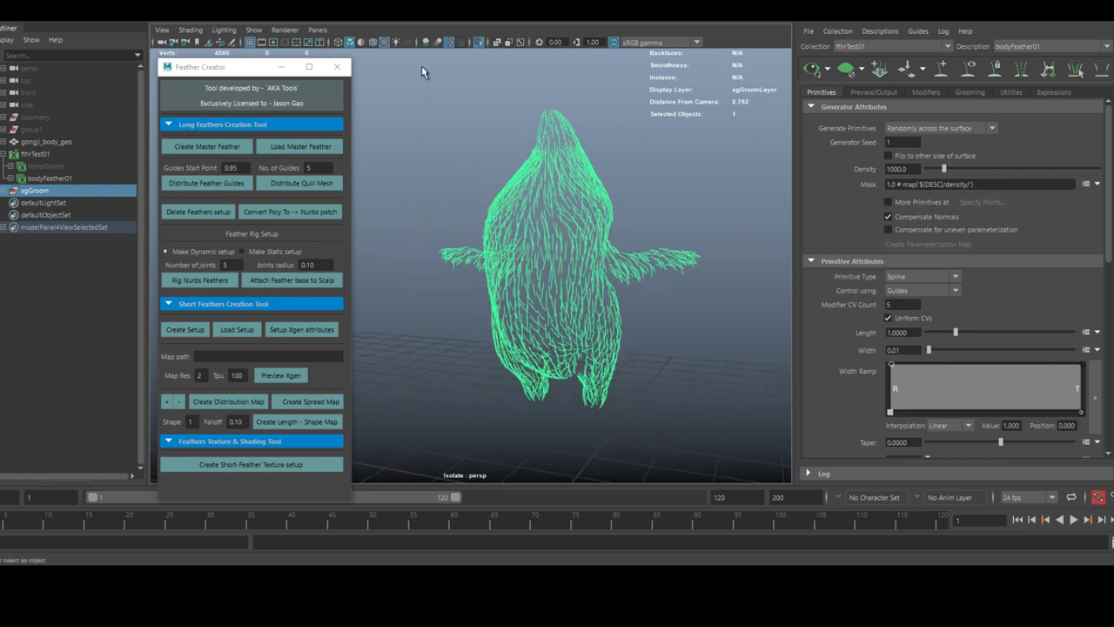
{"action": "left_click_drag", "start_coordinate": [421, 68], "coordinate": [729, 484], "text": "alt"}
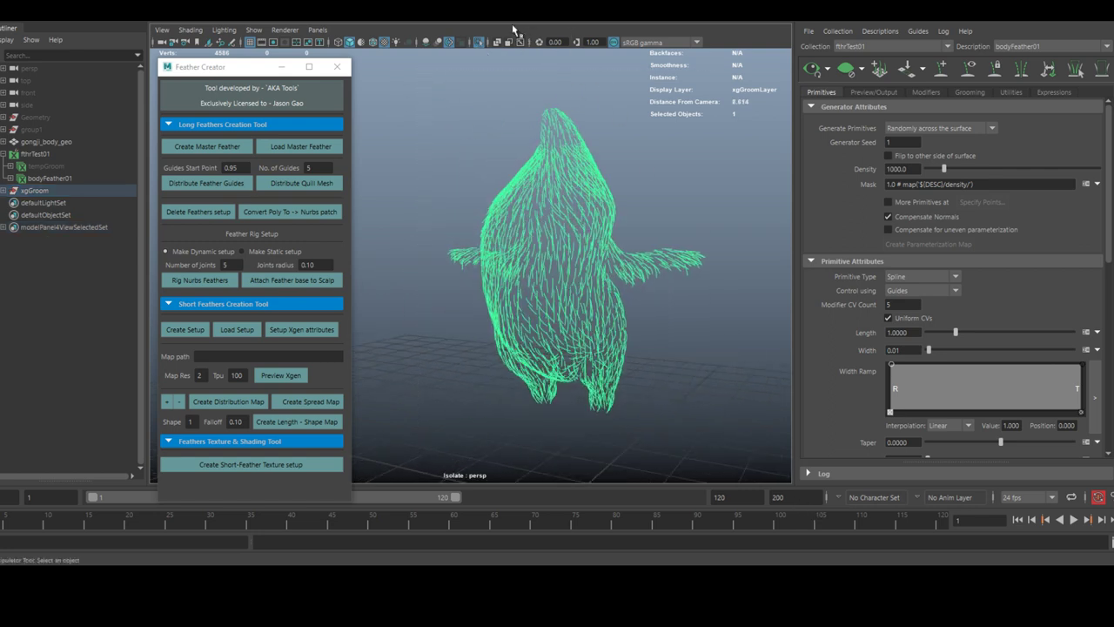
{"action": "left_click", "coordinate": [478, 42]}
{"action": "scroll", "coordinate": [609, 214], "scroll_direction": "up", "scroll_amount": 3}
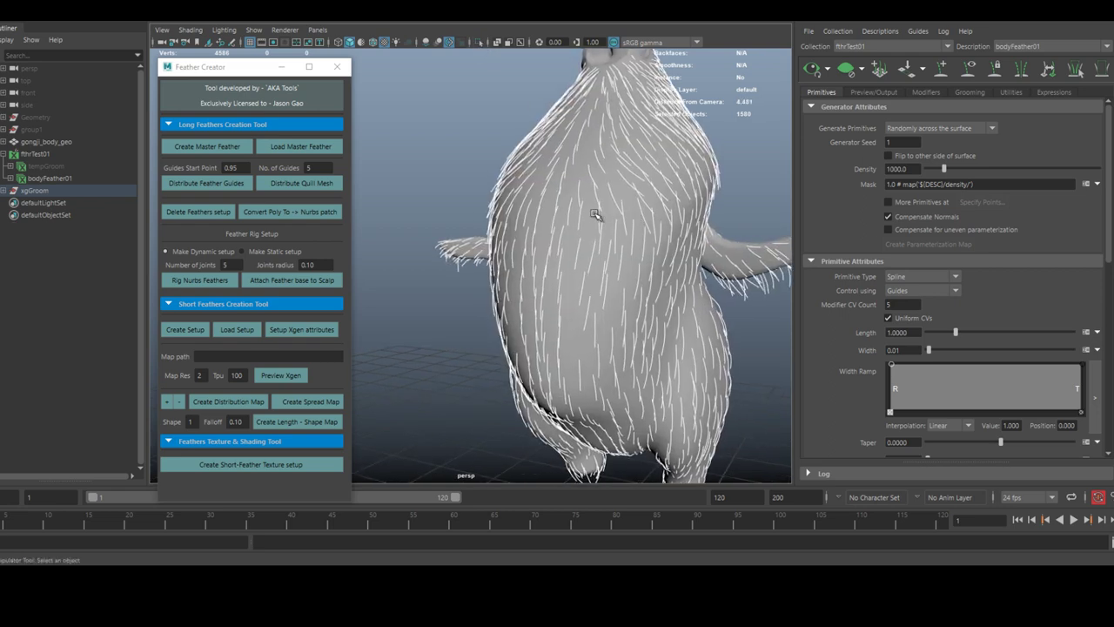
{"action": "left_click", "coordinate": [592, 221], "text": "shift"}
{"action": "key", "text": "f"}
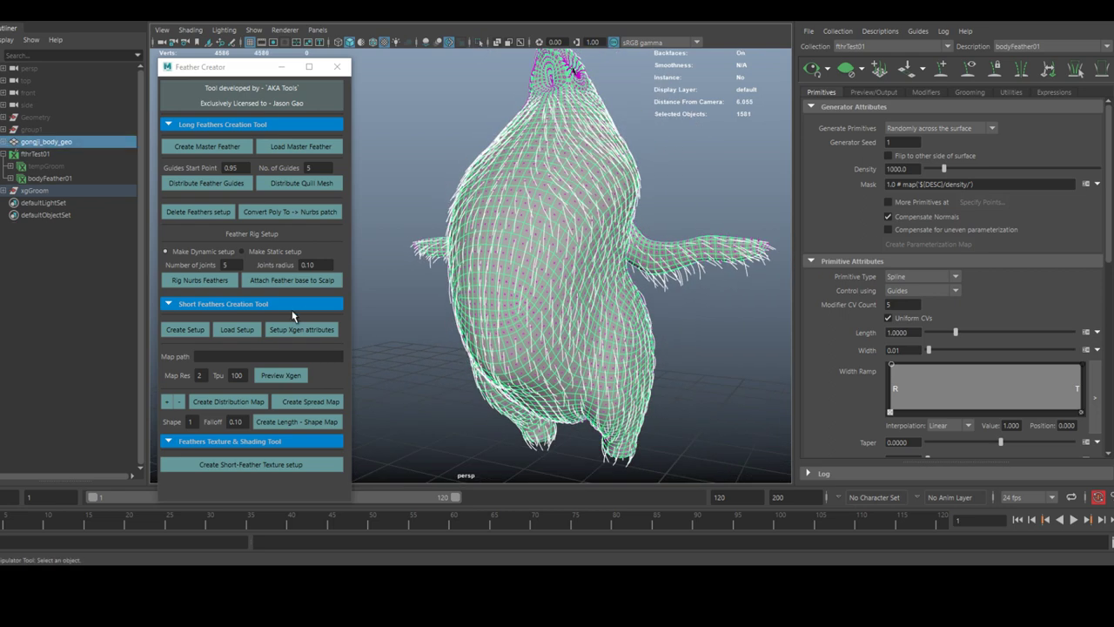
{"action": "right_click_drag", "start_coordinate": [453, 331], "coordinate": [391, 335], "text": "alt"}
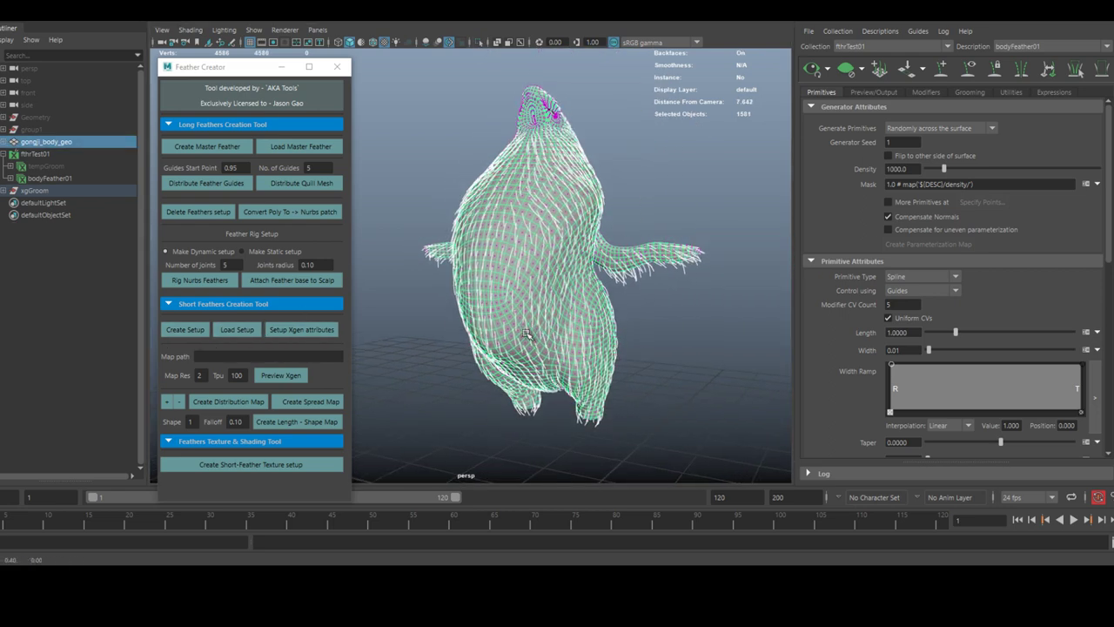
{"action": "middle_click_drag", "start_coordinate": [391, 335], "coordinate": [377, 345], "text": "alt"}
{"action": "left_click", "coordinate": [184, 329]}
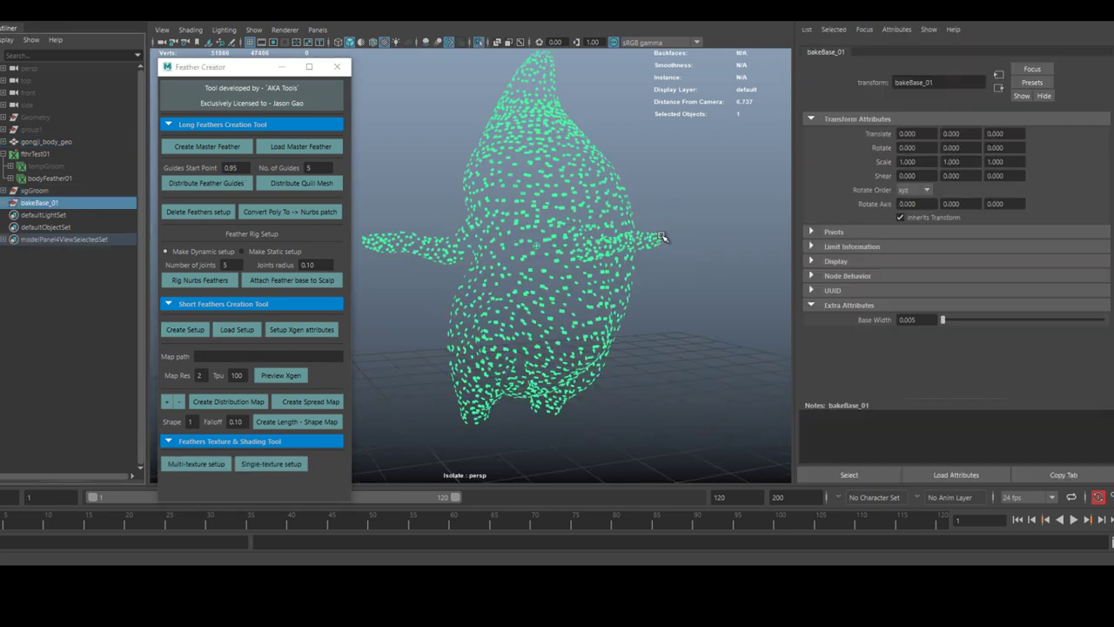
- Set the Base Width of bakeBase_01 to 0.001
{"action": "left_click_drag", "start_coordinate": [664, 241], "coordinate": [742, 269], "text": "alt"}
{"action": "left_click", "coordinate": [921, 319]}
{"action": "type", "text": "0.001"}
{"action": "key", "text": "Return"}
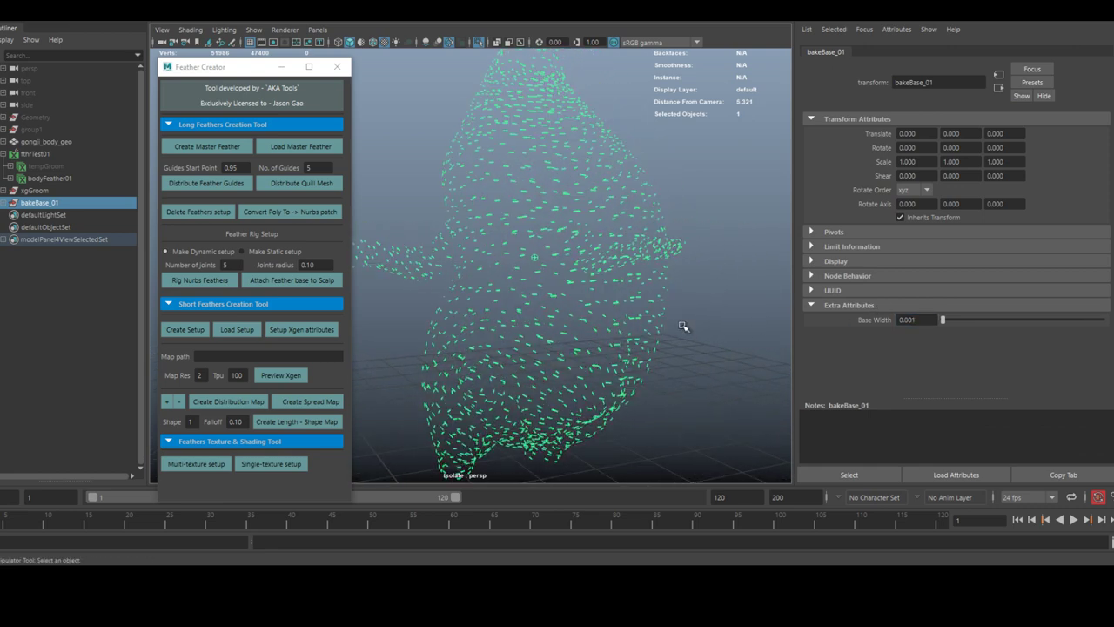
{"action": "left_click_drag", "start_coordinate": [707, 330], "coordinate": [654, 322], "text": "alt"}
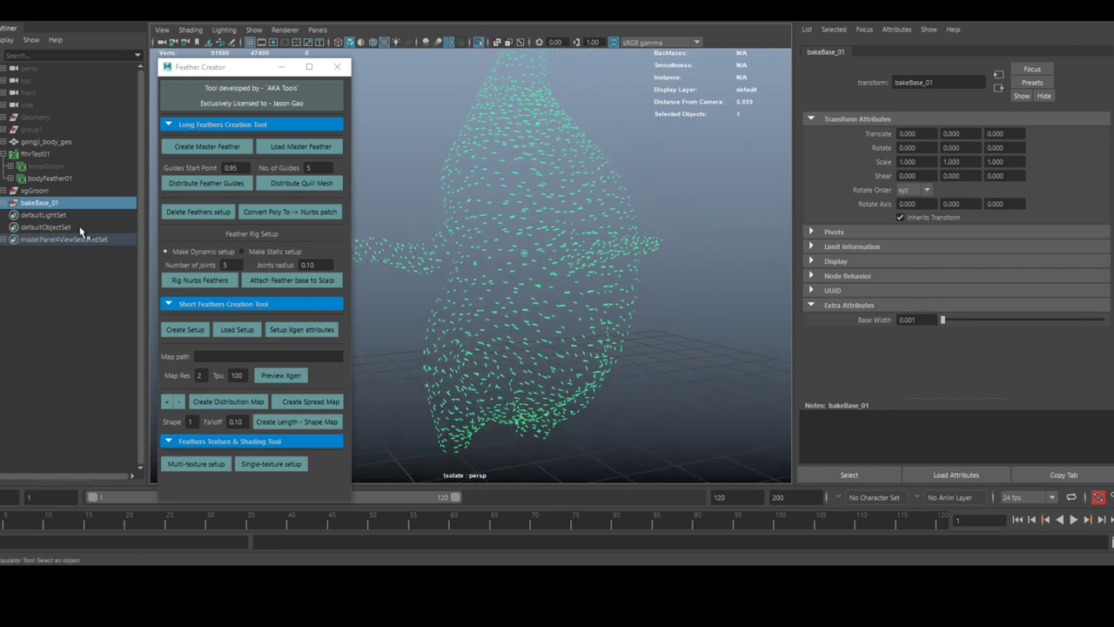
- Load the short-feather setup and lengthen the bakeBase_01 feather bases over the whole body by several increments
{"action": "left_click", "coordinate": [224, 333]}
{"action": "left_click_drag", "start_coordinate": [401, 385], "coordinate": [338, 386], "text": "alt"}
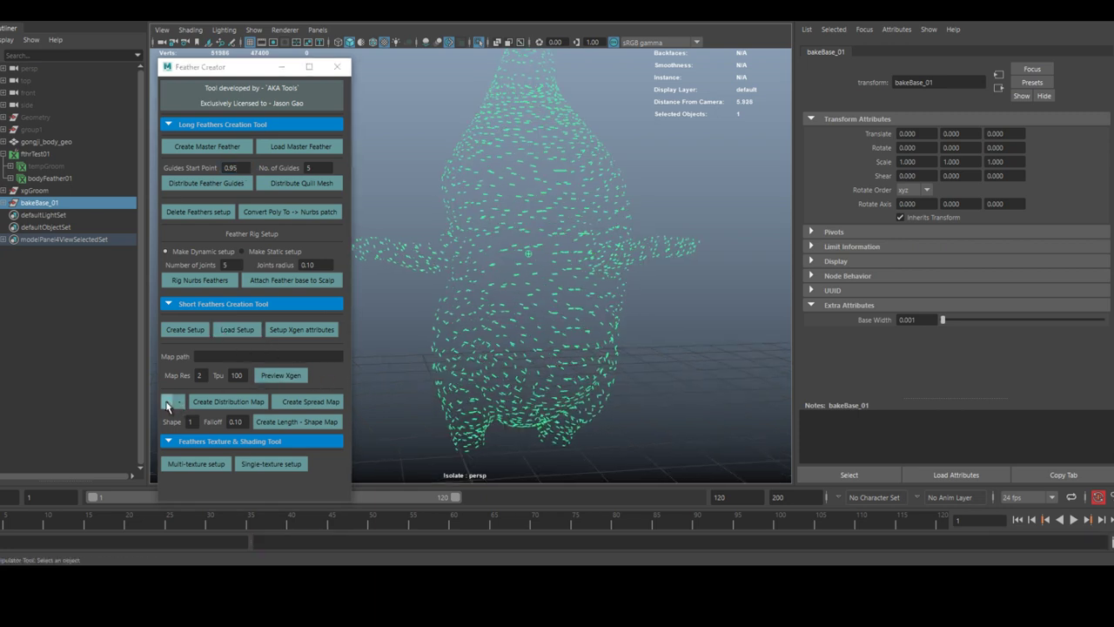
{"action": "left_click", "coordinate": [167, 403]}
{"action": "left_click", "coordinate": [167, 403]}
{"action": "scroll", "coordinate": [471, 357], "scroll_direction": "up", "scroll_amount": 8}
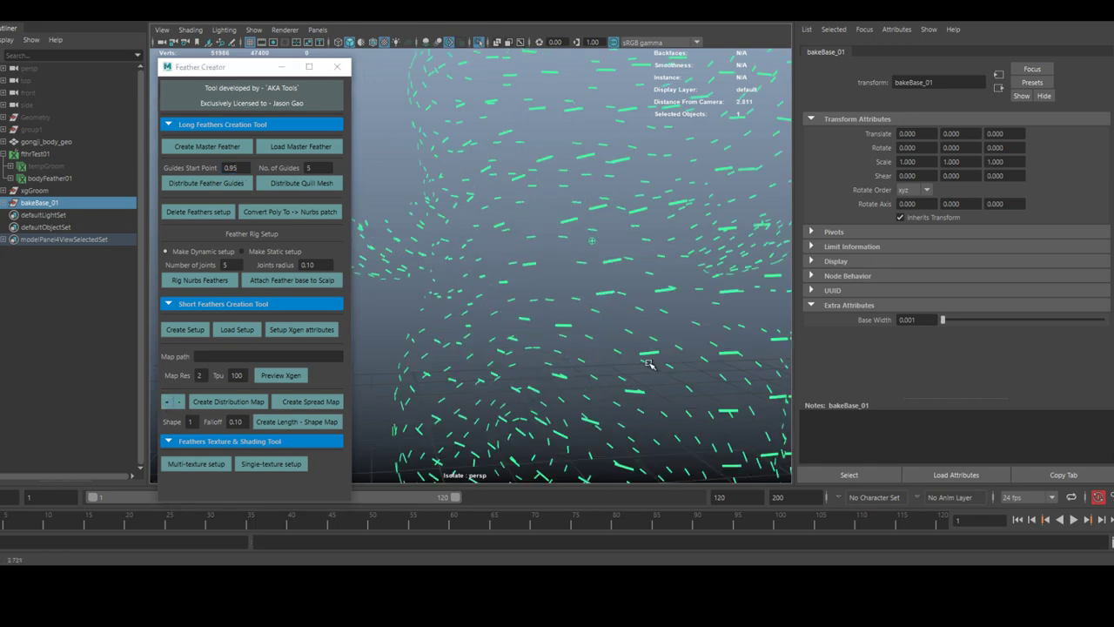
{"action": "left_click", "coordinate": [167, 403]}
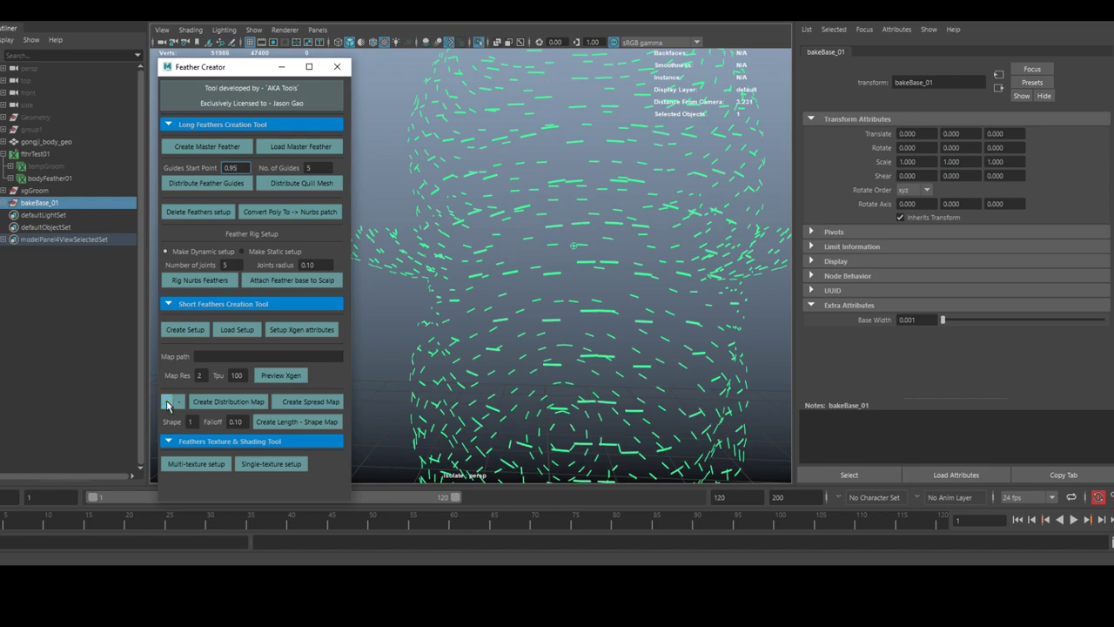
{"action": "left_click", "coordinate": [167, 404]}
{"action": "scroll", "coordinate": [635, 368], "scroll_direction": "down", "scroll_amount": 5}
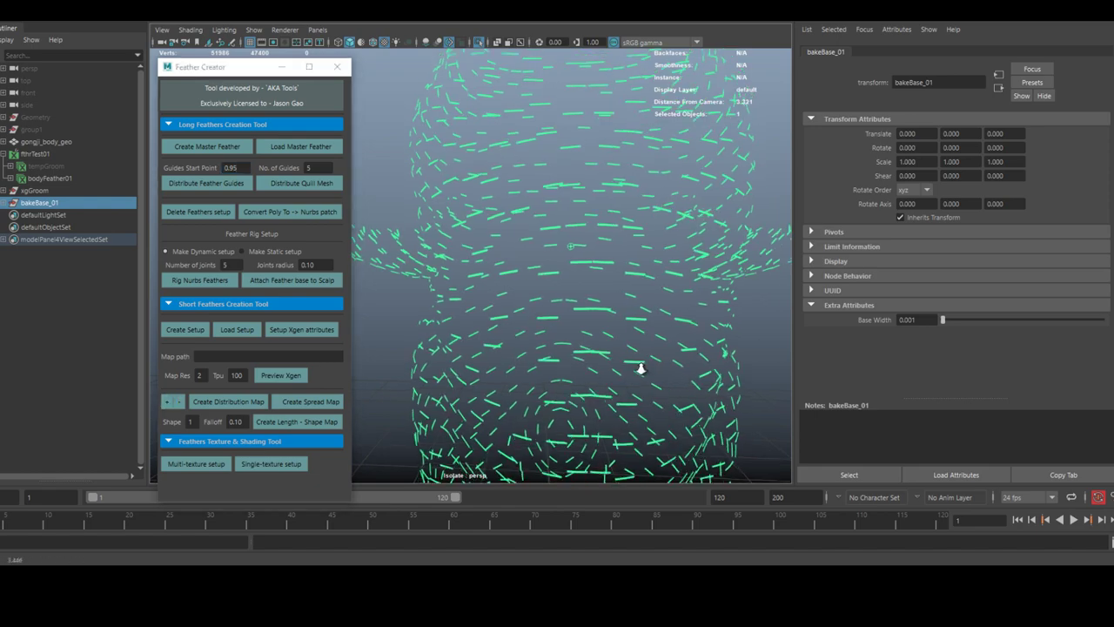
{"action": "left_click_drag", "start_coordinate": [624, 366], "coordinate": [488, 375], "text": "alt"}
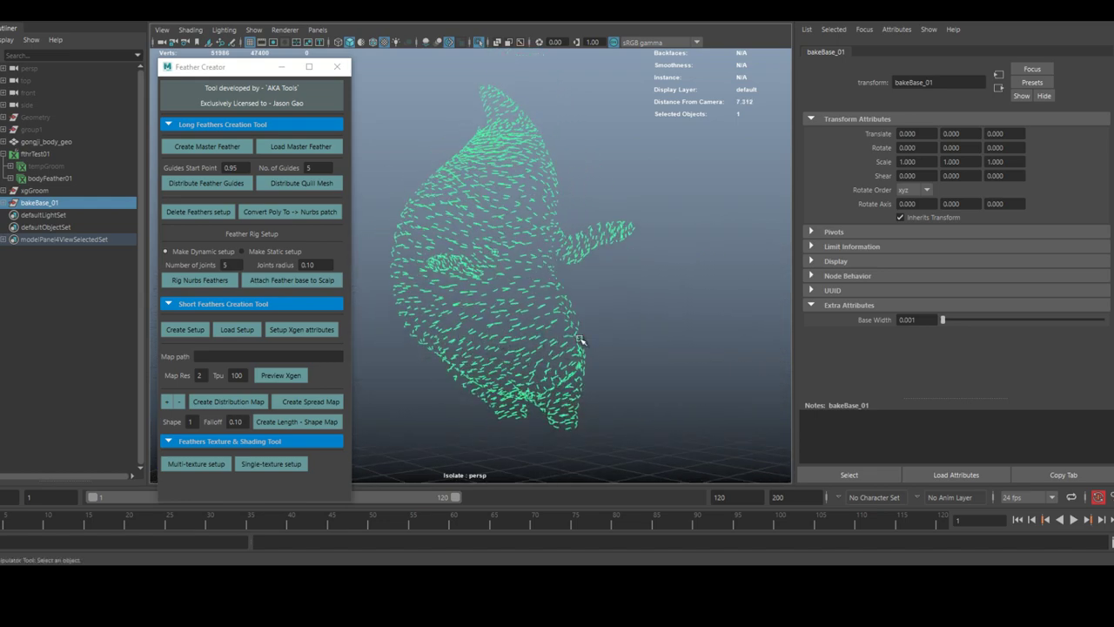
- Exit isolation to show the body again and hide the xgGroom curve group
{"action": "left_click", "coordinate": [479, 42]}
{"action": "left_click_drag", "start_coordinate": [487, 261], "coordinate": [619, 250], "text": "alt"}
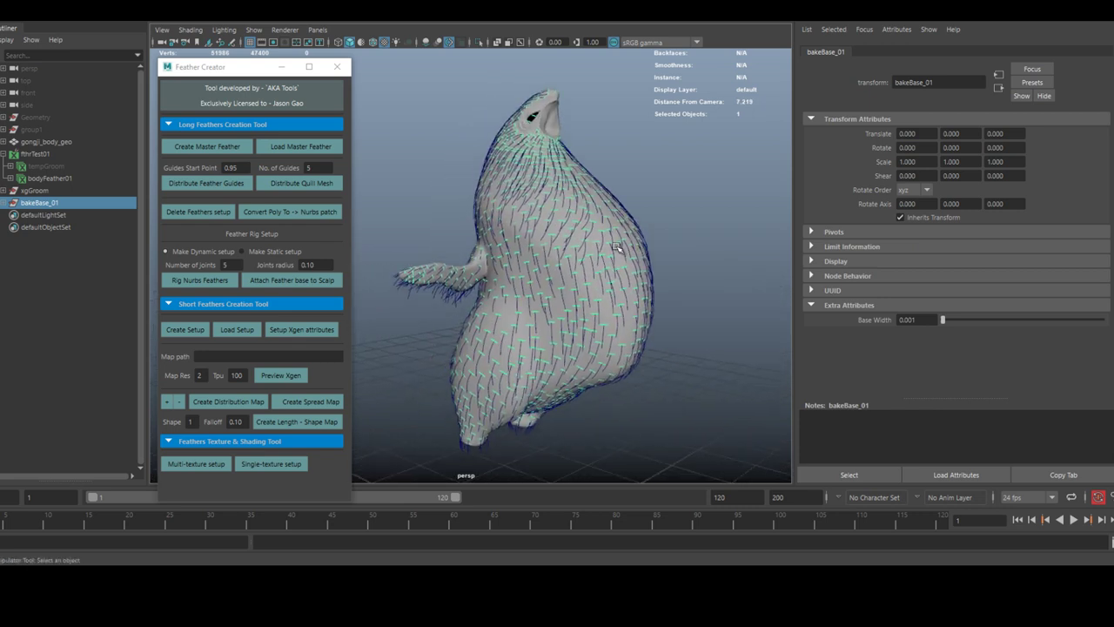
{"action": "left_click", "coordinate": [429, 337]}
{"action": "left_click", "coordinate": [35, 191]}
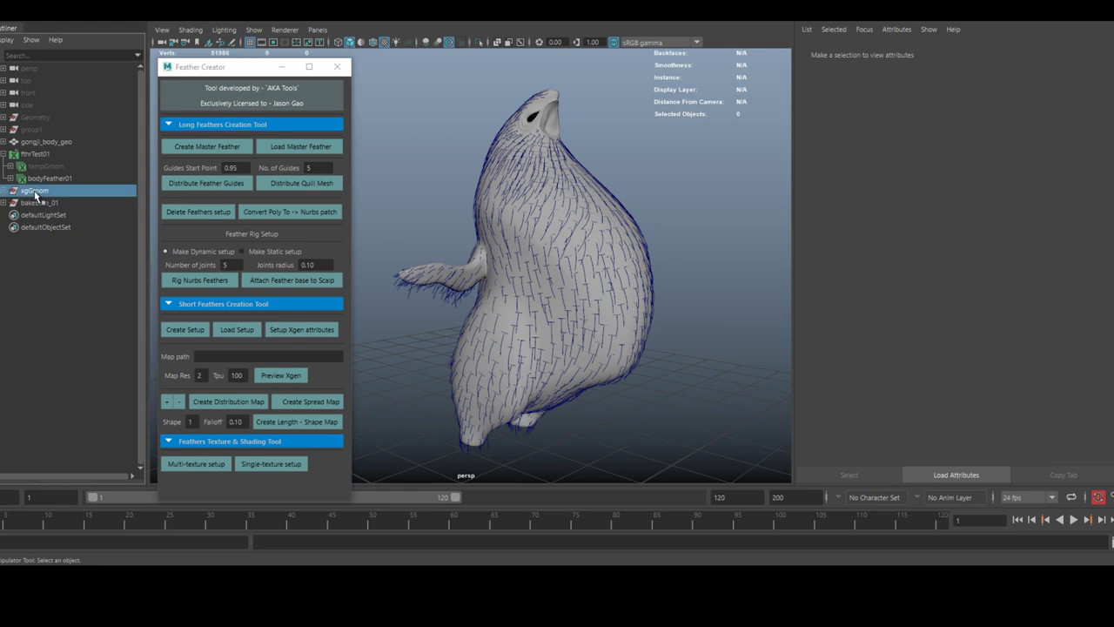
{"action": "left_click", "coordinate": [397, 318]}
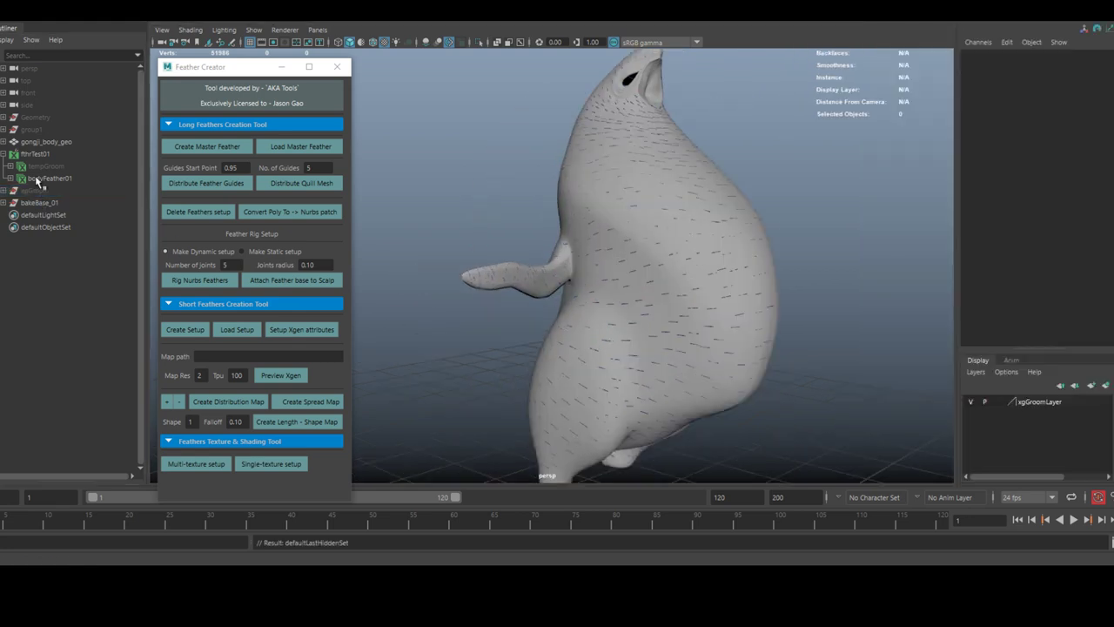
- Select the bodyFeather01 description and load the short-feather setup for it
{"action": "left_click", "coordinate": [50, 177]}
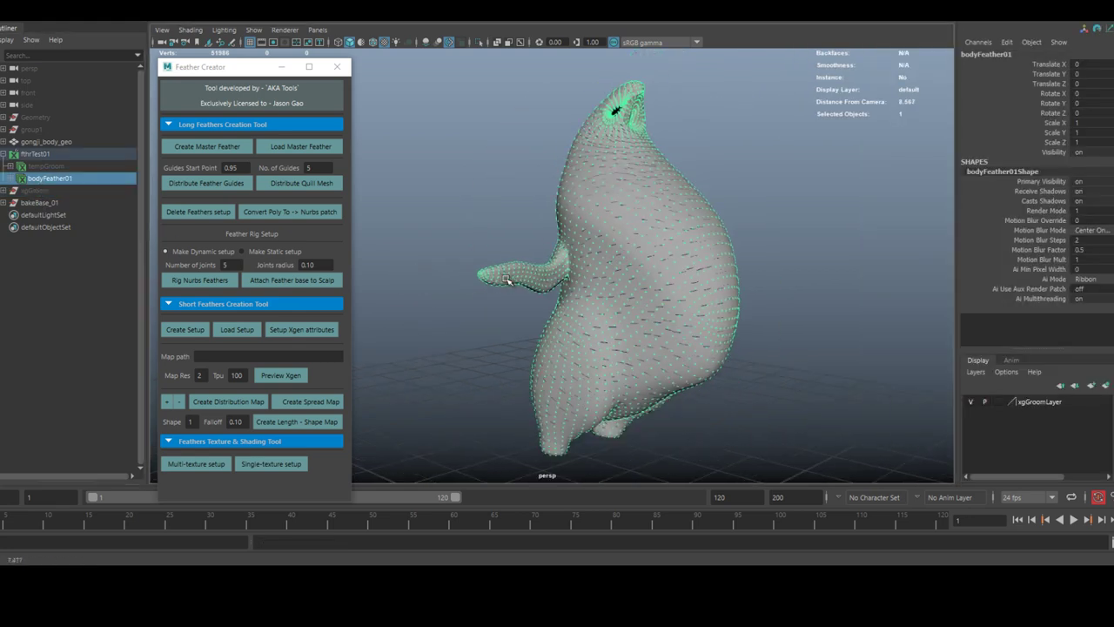
{"action": "left_click_drag", "start_coordinate": [488, 261], "coordinate": [445, 266], "text": "alt"}
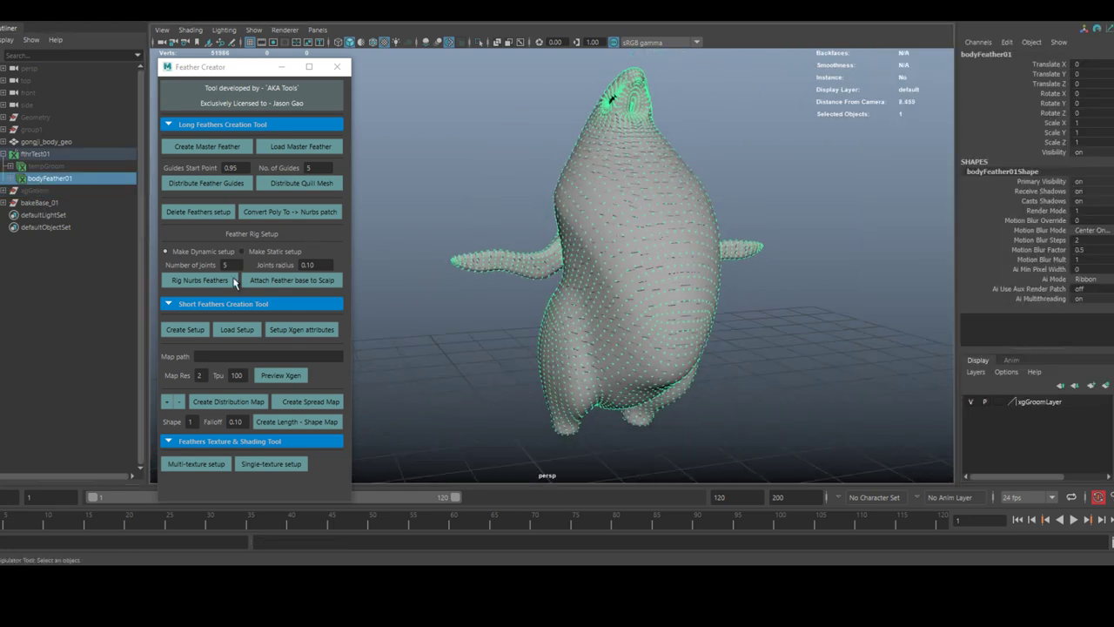
{"action": "left_click", "coordinate": [237, 328]}
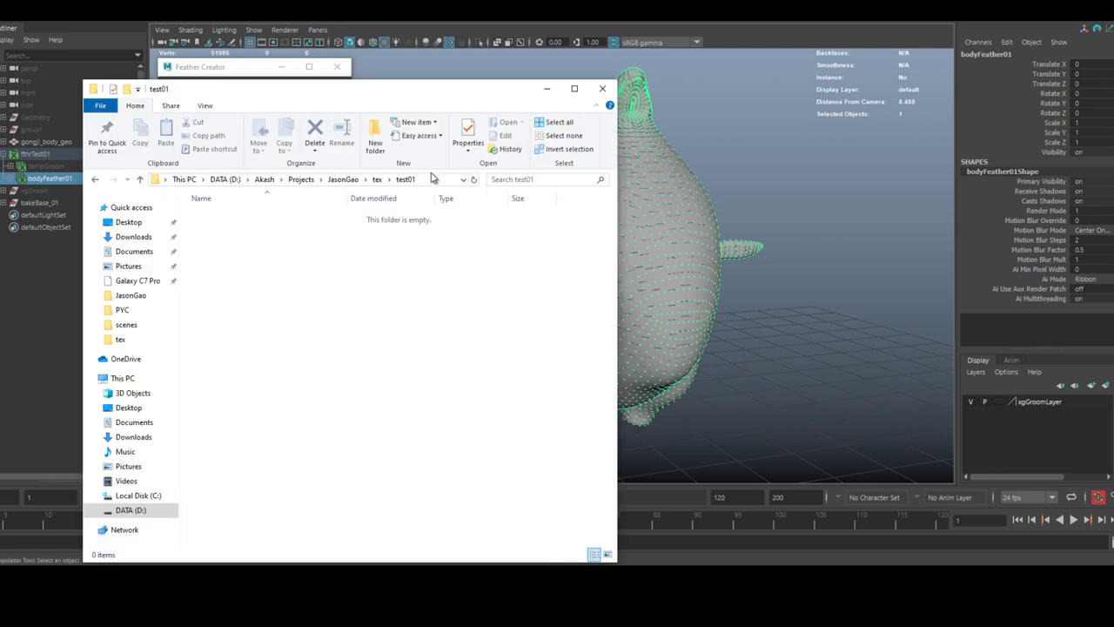
- Copy the tex\test01 folder's full path from File Explorer and paste it as the Feather Creator map path
{"action": "left_click", "coordinate": [425, 181]}
{"action": "key", "text": "ctrl+c"}
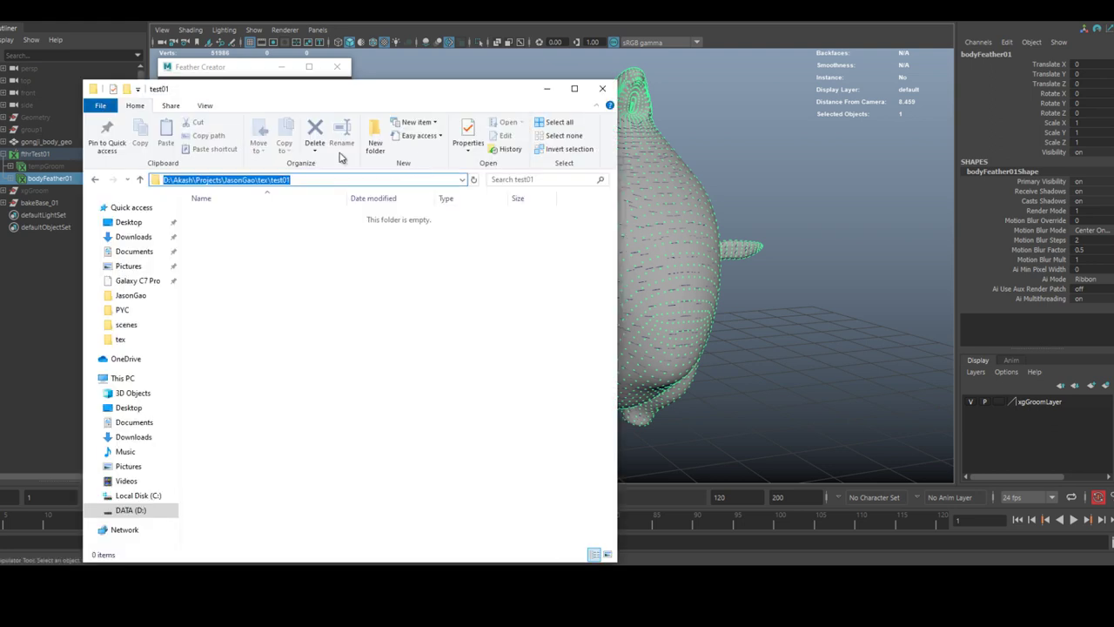
{"action": "left_click", "coordinate": [213, 67]}
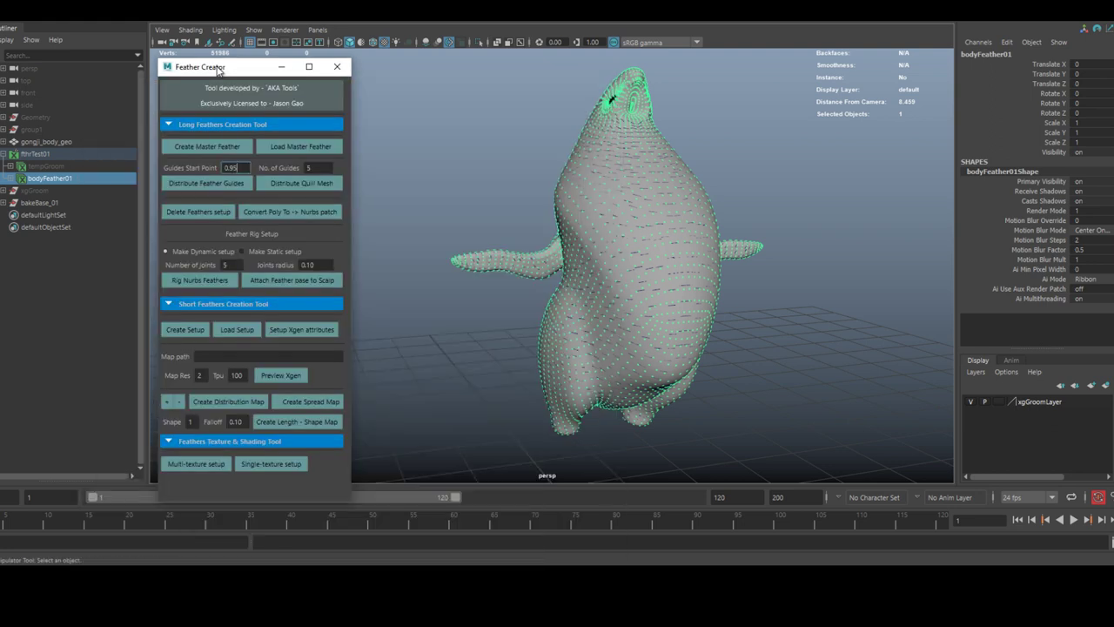
{"action": "left_click", "coordinate": [223, 355]}
{"action": "key", "text": "ctrl+v"}
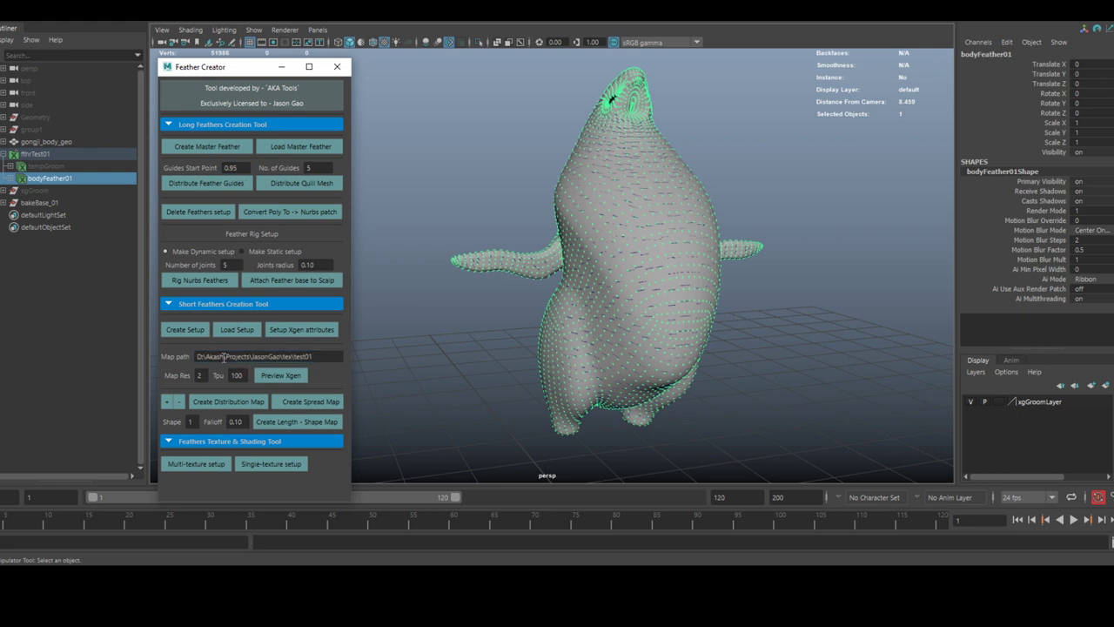
- Set Tpu to 1000 and Map Res to 4, and create the feather distribution map
{"action": "left_click_drag", "start_coordinate": [247, 375], "coordinate": [209, 377]}
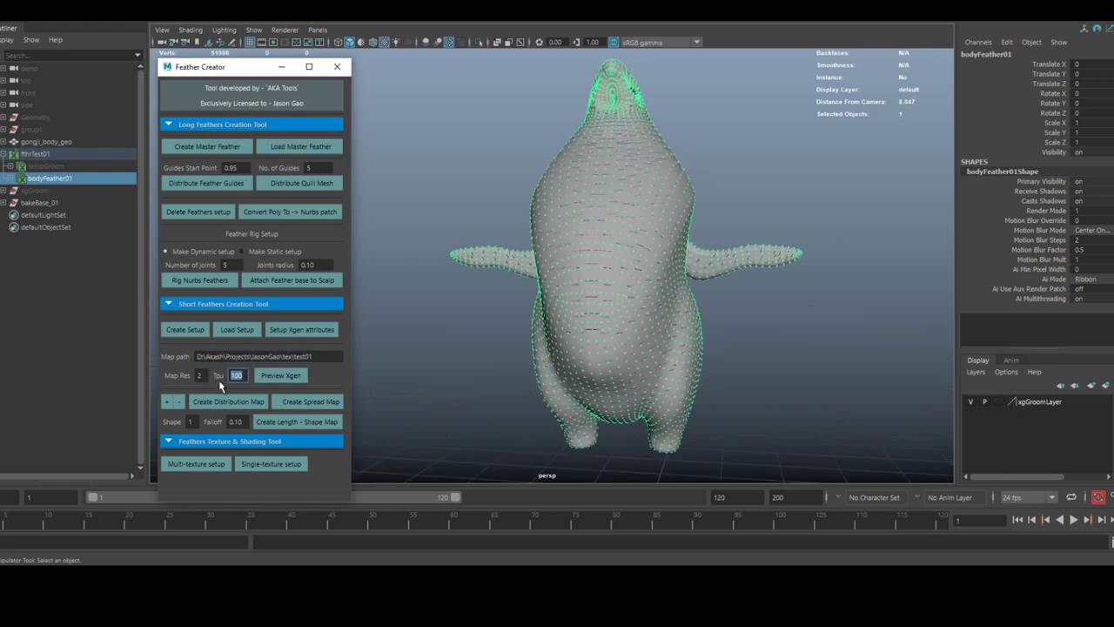
{"action": "type", "text": "5"}
{"action": "type", "text": "000"}
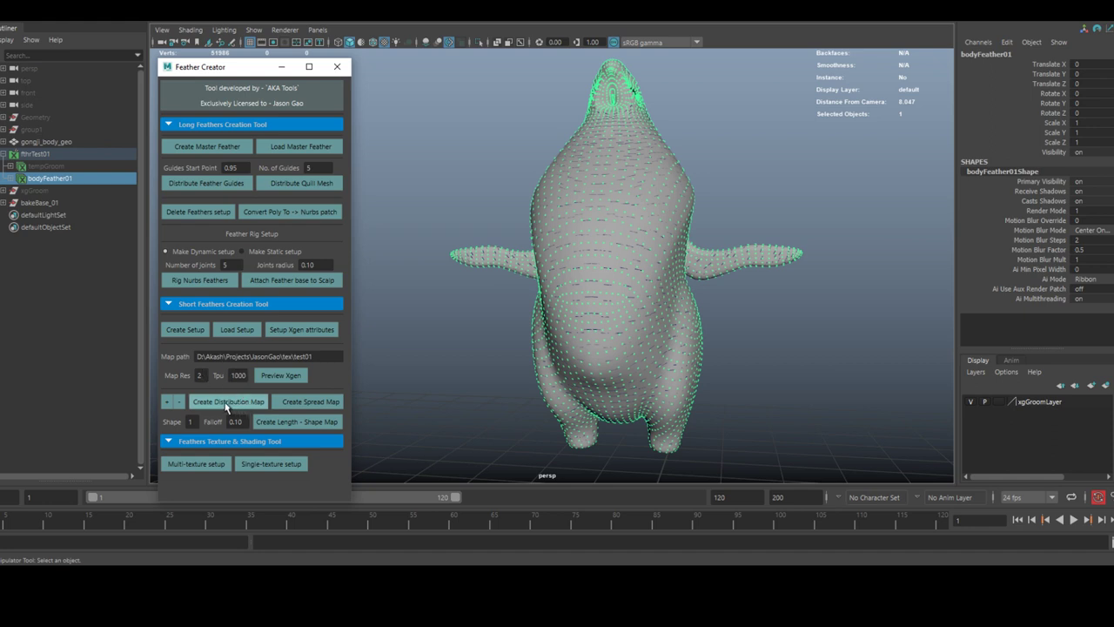
{"action": "left_click_drag", "start_coordinate": [206, 375], "coordinate": [173, 375]}
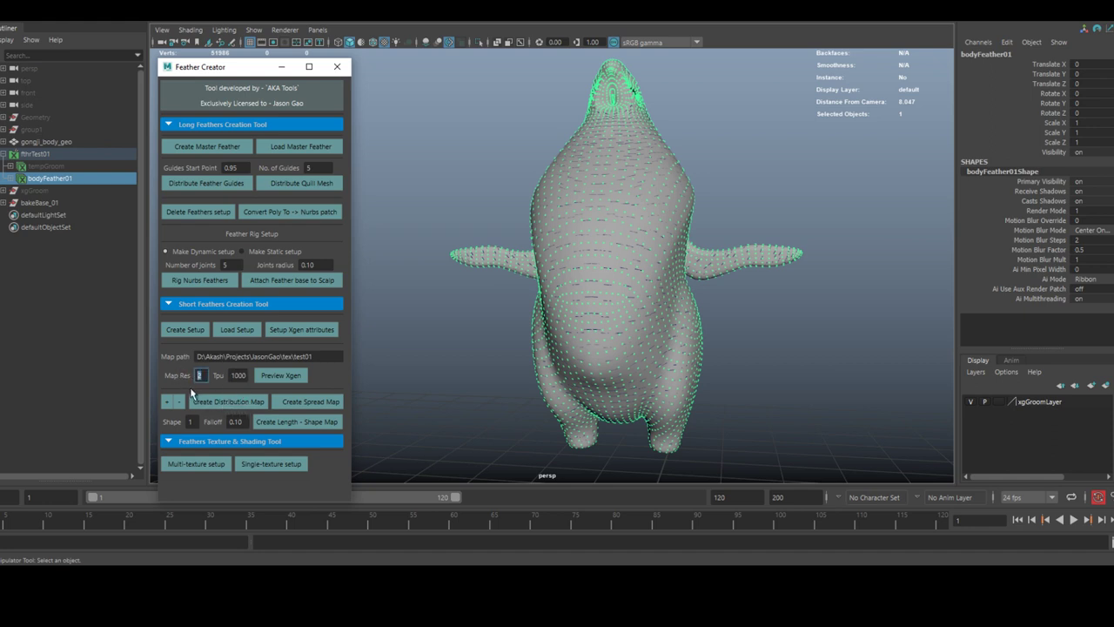
{"action": "type", "text": "4"}
{"action": "left_click", "coordinate": [216, 401]}
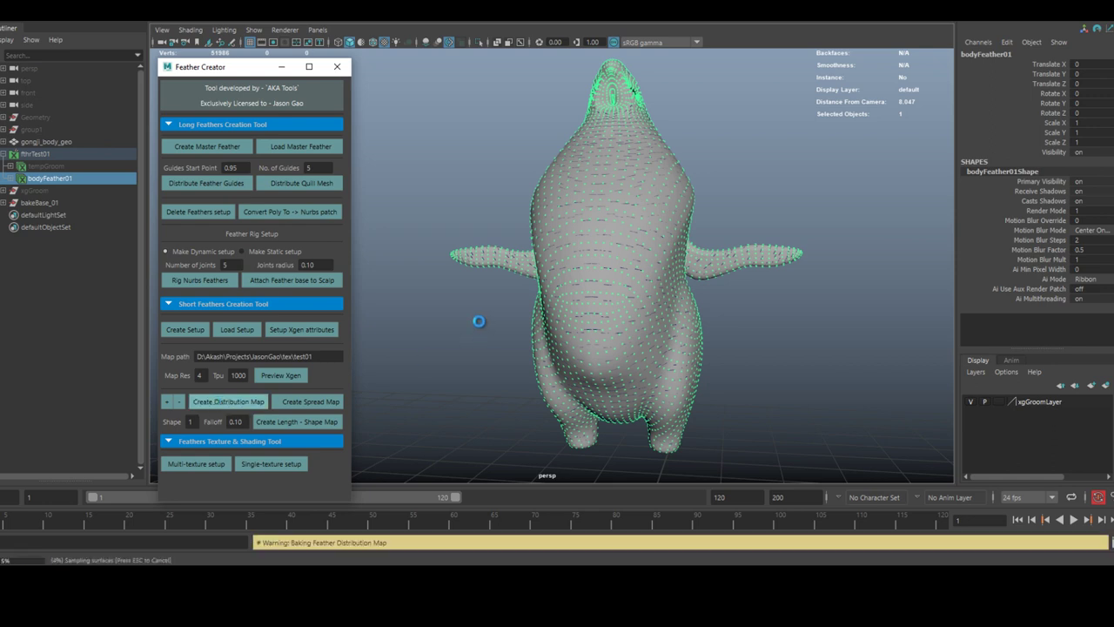
- Create the feather spread map, and create the length-shape map with Shape set to 2
{"action": "left_click", "coordinate": [306, 403]}
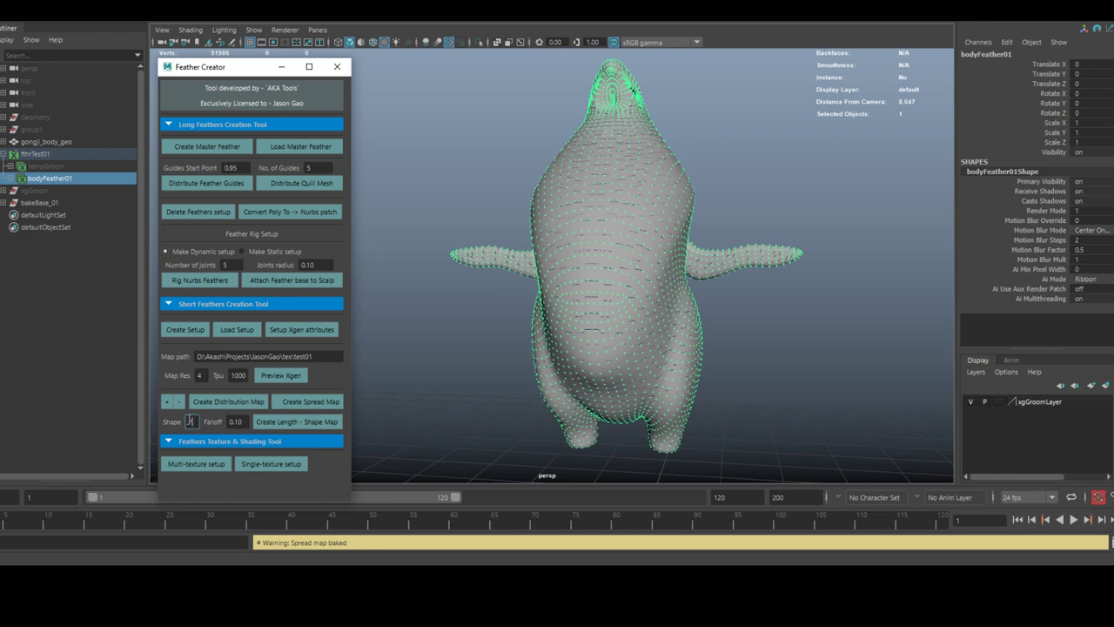
{"action": "left_click", "coordinate": [316, 421]}
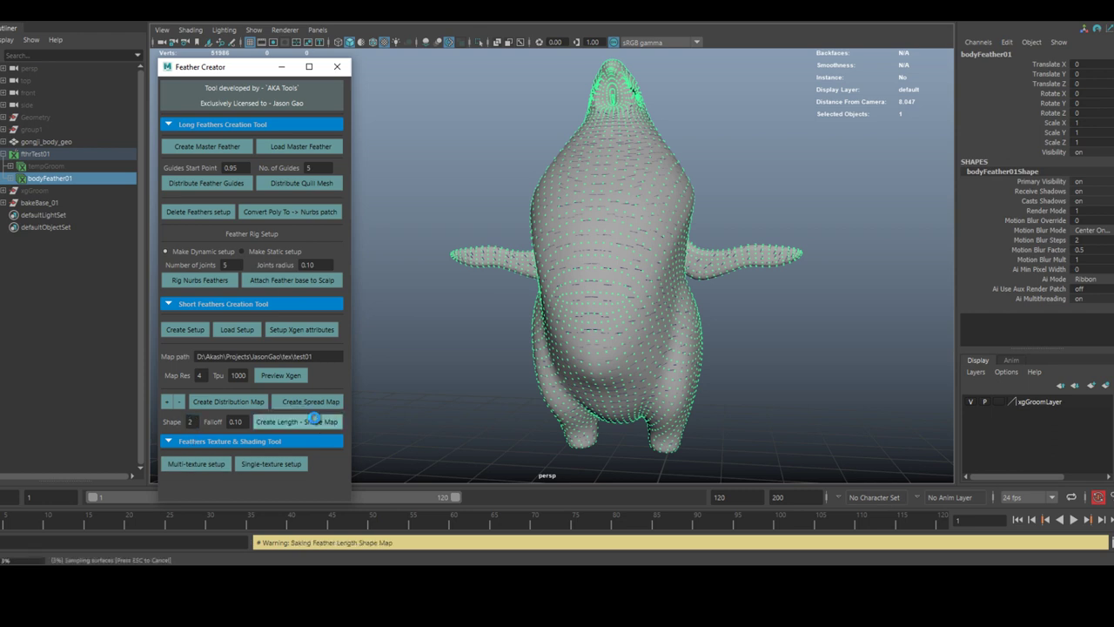
- Set up the XGen attributes for the bodyFeather01 description and refresh its XGen preview
{"action": "left_click", "coordinate": [281, 375]}
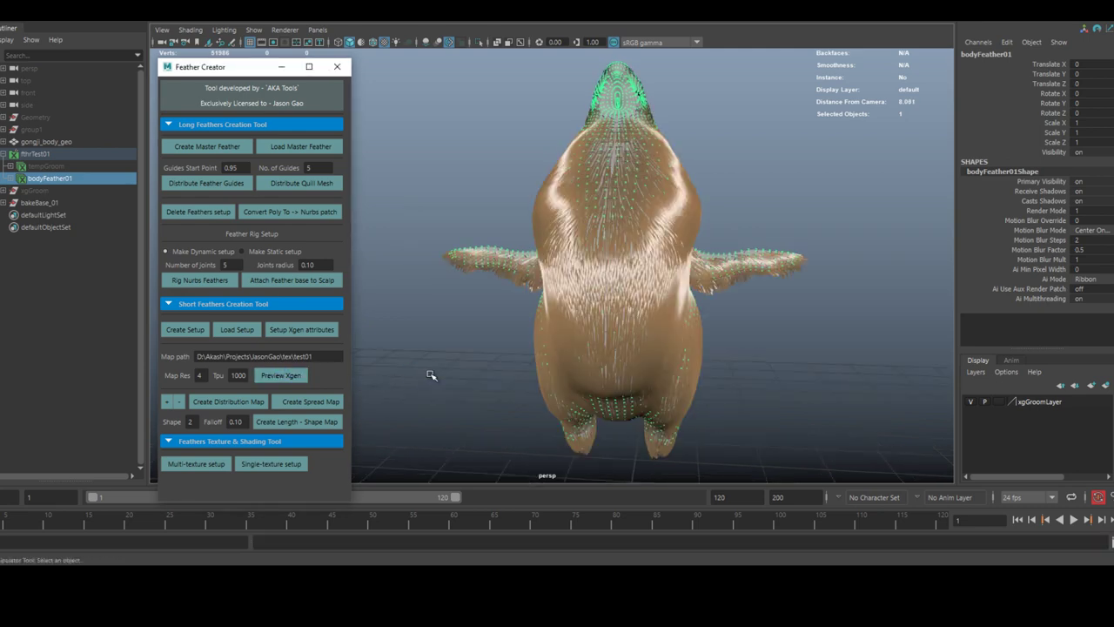
{"action": "mouse_move", "coordinate": [448, 373]}
{"action": "left_mouse_down", "text": "alt"}
{"action": "mouse_move", "coordinate": [403, 375]}
{"action": "mouse_move", "coordinate": [455, 378]}
{"action": "mouse_move", "coordinate": [439, 379]}
{"action": "left_mouse_up", "text": "alt"}
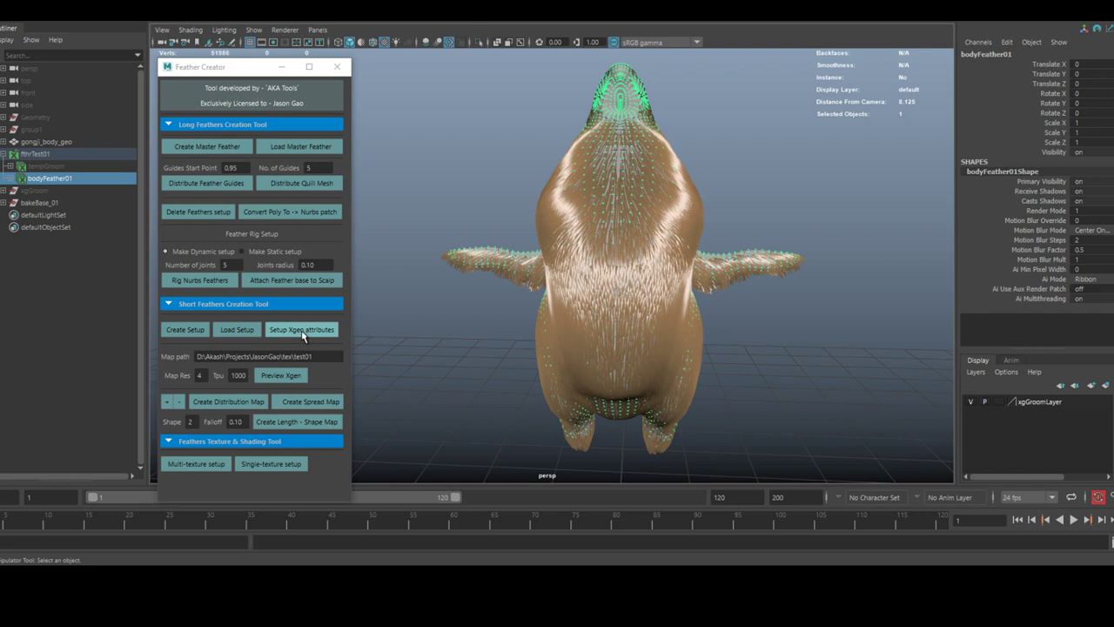
{"action": "left_click", "coordinate": [302, 335]}
{"action": "left_click", "coordinate": [285, 373]}
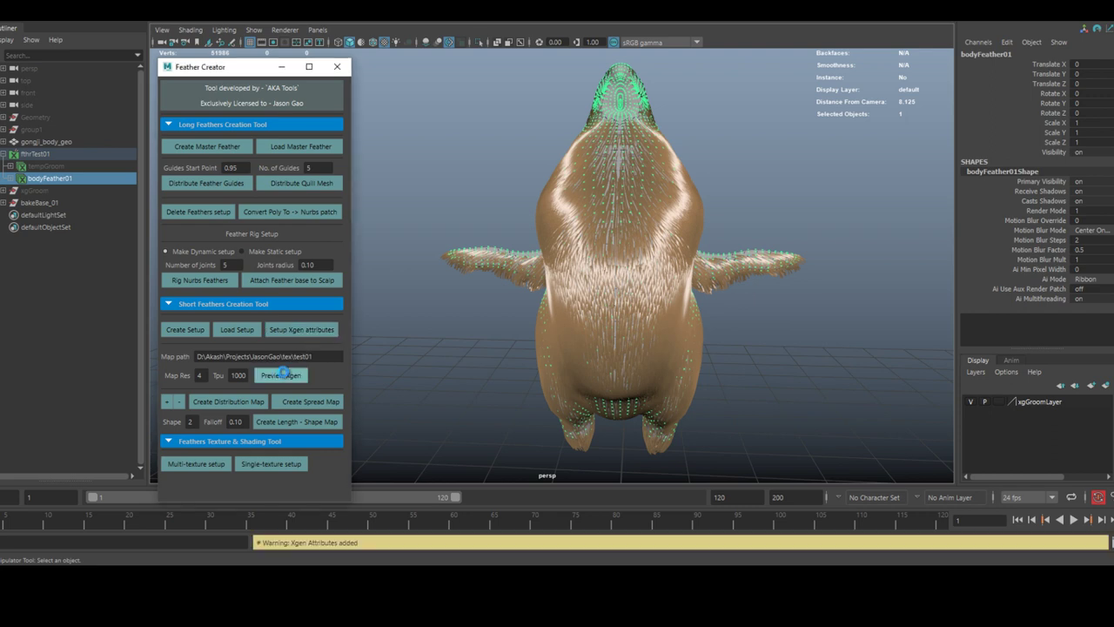
{"action": "left_click_drag", "start_coordinate": [441, 357], "coordinate": [468, 345], "text": "alt"}
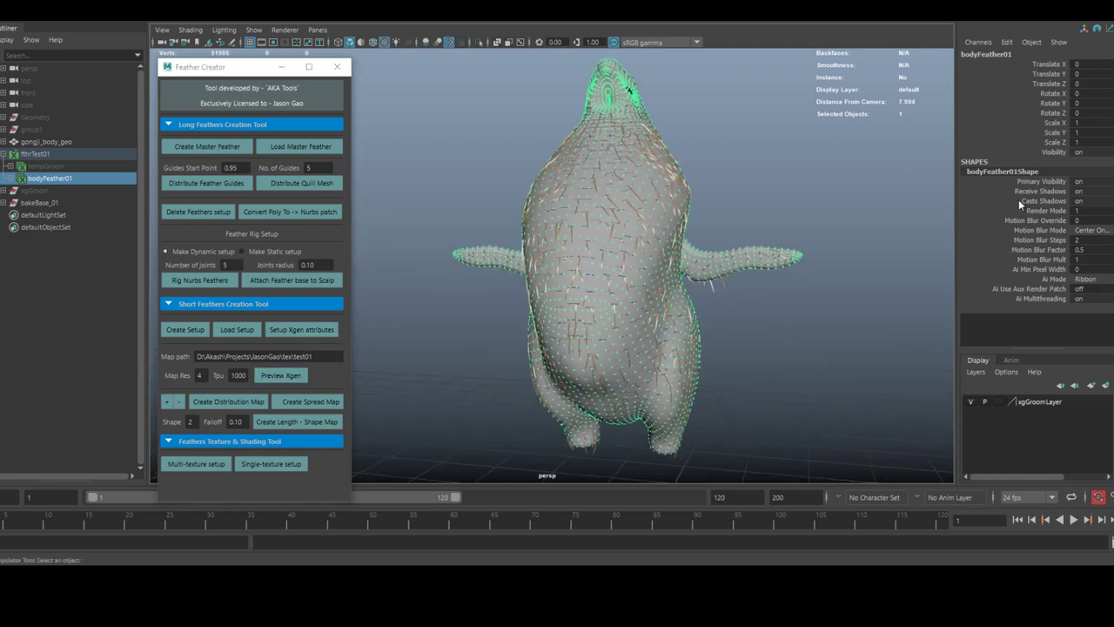
- Open the XGen editor and reload the bodyFeather01 description so its primitive settings refresh
{"action": "left_click", "coordinate": [1113, 191]}
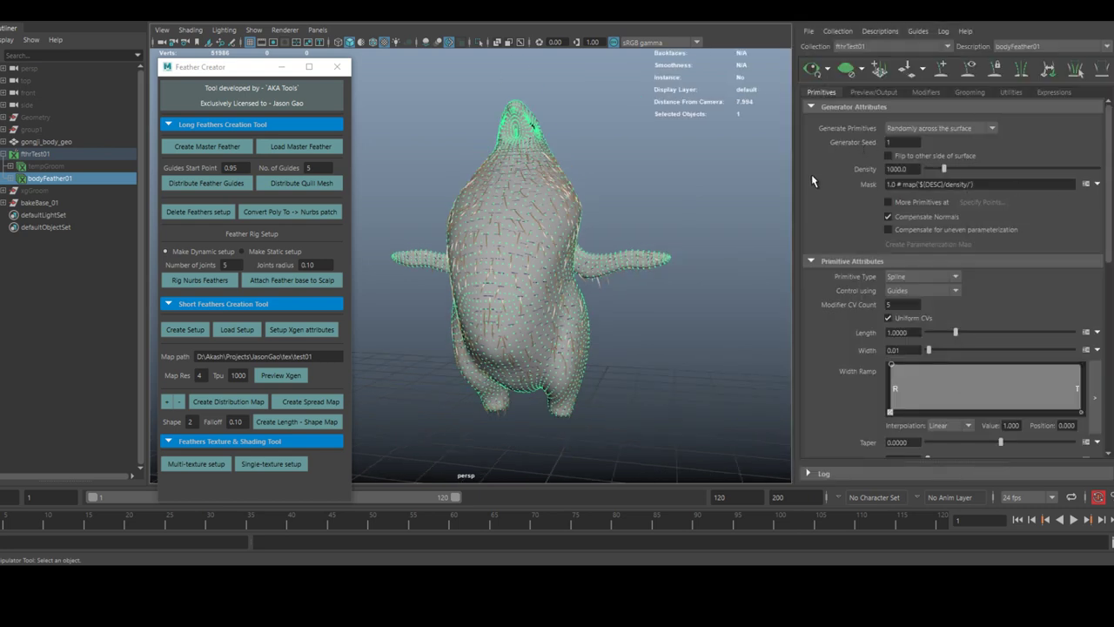
{"action": "left_click", "coordinate": [1032, 46]}
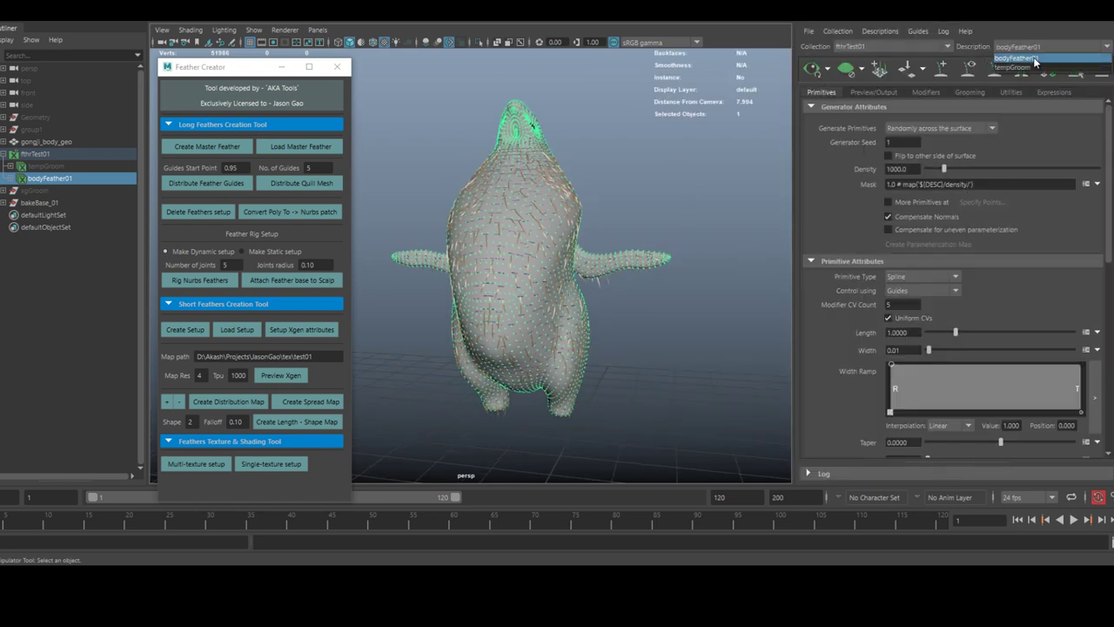
{"action": "left_click", "coordinate": [1034, 59]}
{"action": "mouse_move", "coordinate": [1108, 207]}
{"action": "left_mouse_down"}
{"action": "mouse_move", "coordinate": [1109, 336]}
{"action": "mouse_move", "coordinate": [1108, 202]}
{"action": "left_mouse_up"}
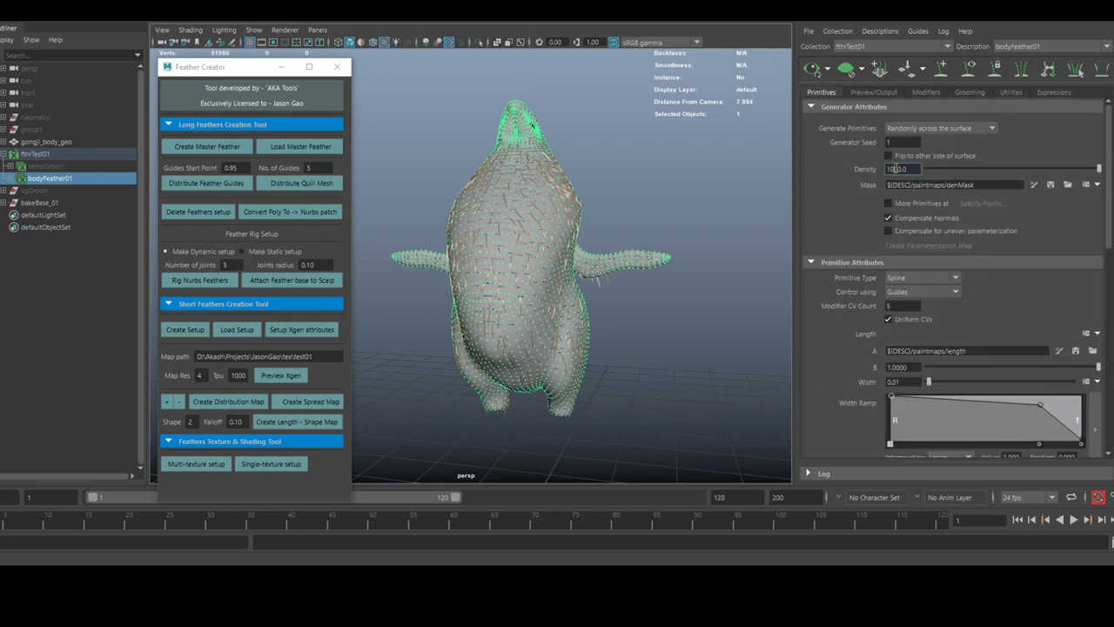
- Set the generator Density to 10000, check the preview, and raise it to 100000
{"action": "type", "text": "0"}
{"action": "key", "text": "Return"}
{"action": "right_click_drag", "start_coordinate": [601, 199], "coordinate": [684, 208], "text": "alt"}
{"action": "left_click", "coordinate": [750, 174]}
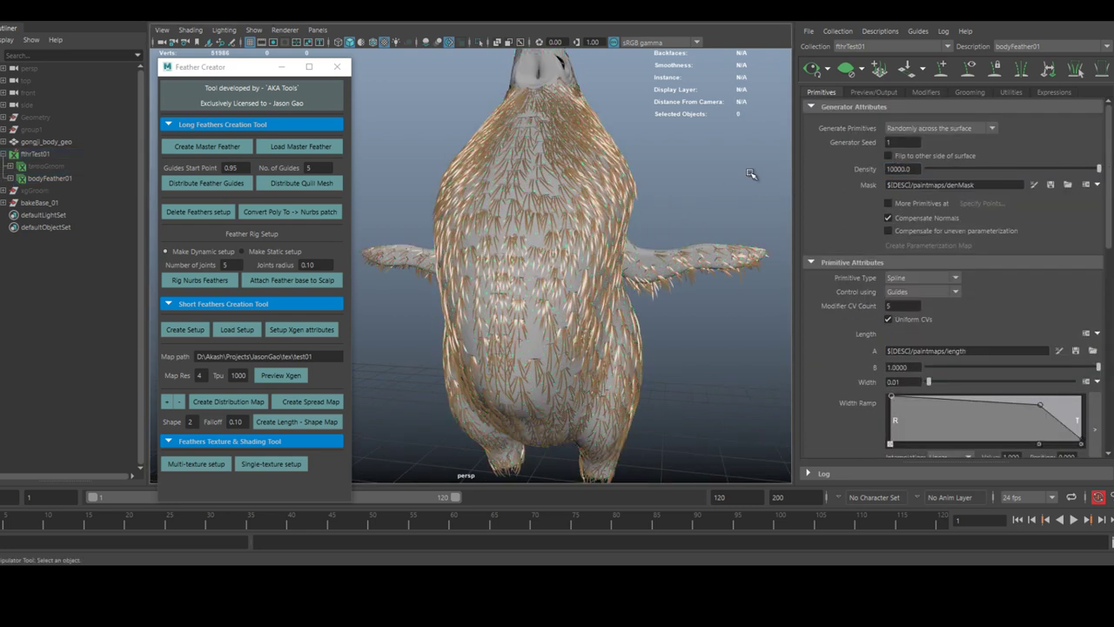
{"action": "type", "text": "0"}
{"action": "key", "text": "Return"}
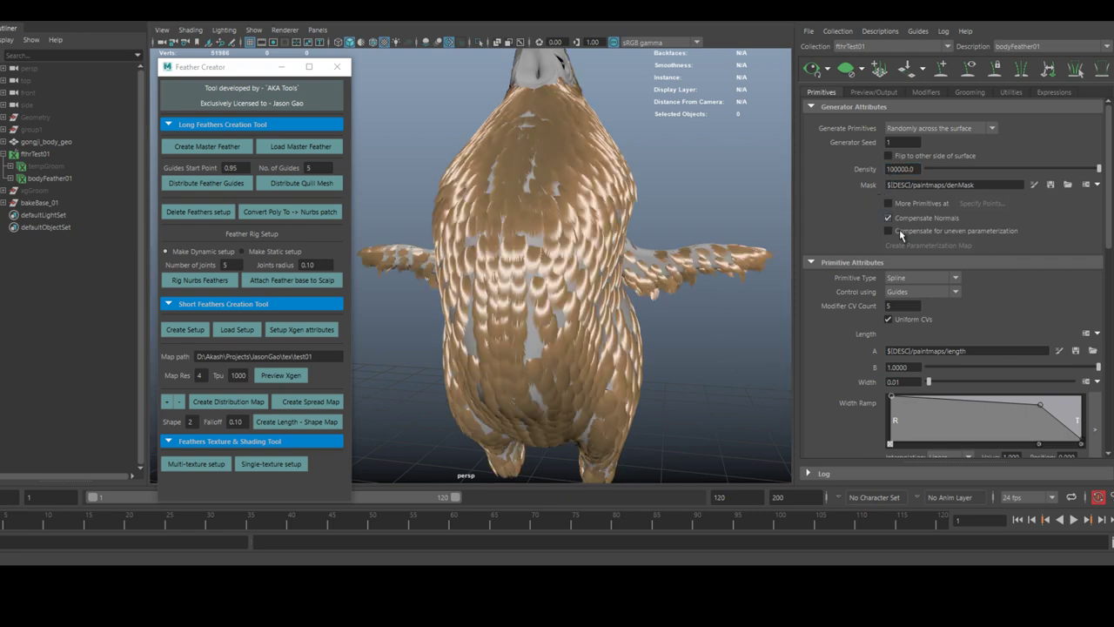
- Set the Length multiplier B to 2.0 and inspect the feathers around the wing
{"action": "double_click", "coordinate": [910, 366]}
{"action": "type", "text": "2"}
{"action": "key", "text": "Return"}
{"action": "left_click_drag", "start_coordinate": [726, 364], "coordinate": [642, 340], "text": "alt"}
{"action": "right_click_drag", "start_coordinate": [642, 340], "coordinate": [742, 352], "text": "alt"}
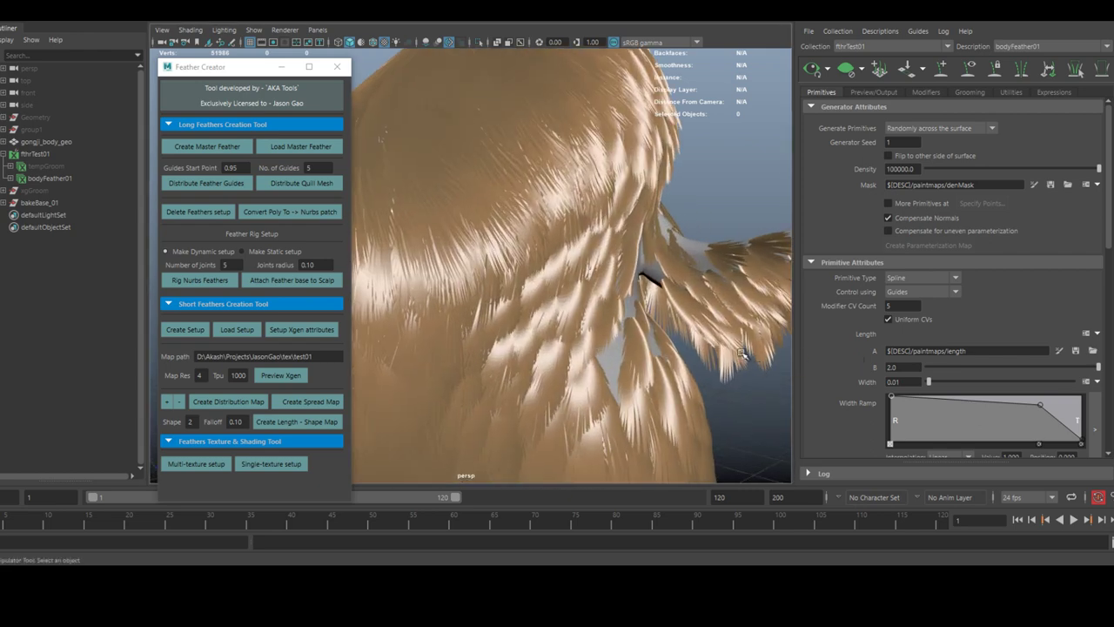
{"action": "left_click_drag", "start_coordinate": [742, 353], "coordinate": [663, 345], "text": "alt"}
- Toggle the visibility of the xgGroom curve group while checking the feathers around the body
{"action": "left_click", "coordinate": [39, 190]}
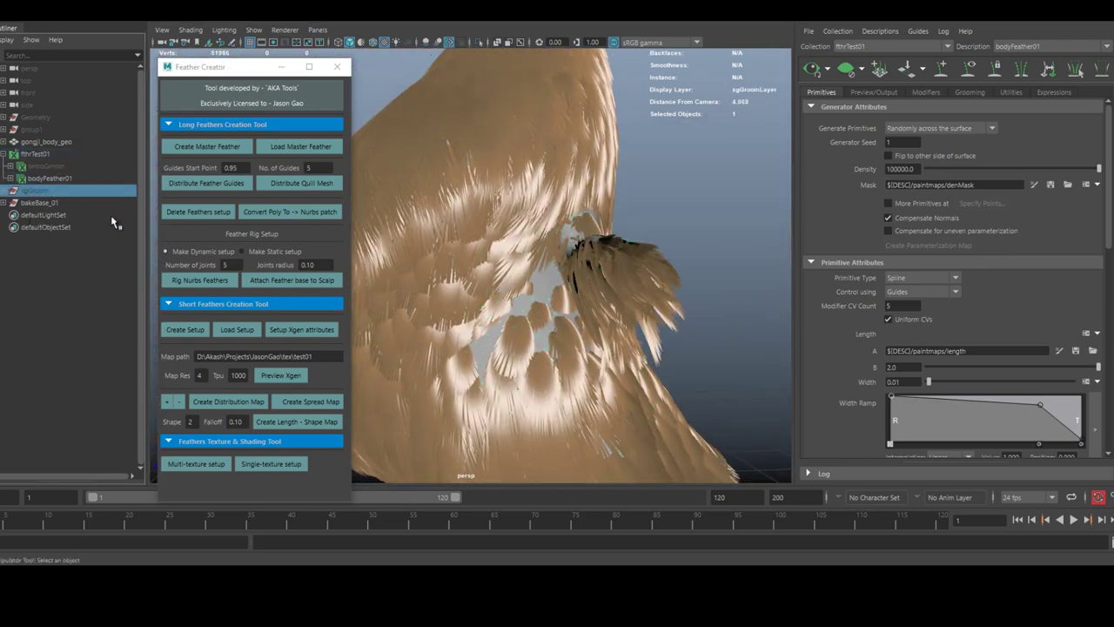
{"action": "left_click_drag", "start_coordinate": [601, 305], "coordinate": [638, 294], "text": "alt"}
{"action": "key", "text": "h"}
{"action": "right_click_drag", "start_coordinate": [669, 301], "coordinate": [590, 287], "text": "alt"}
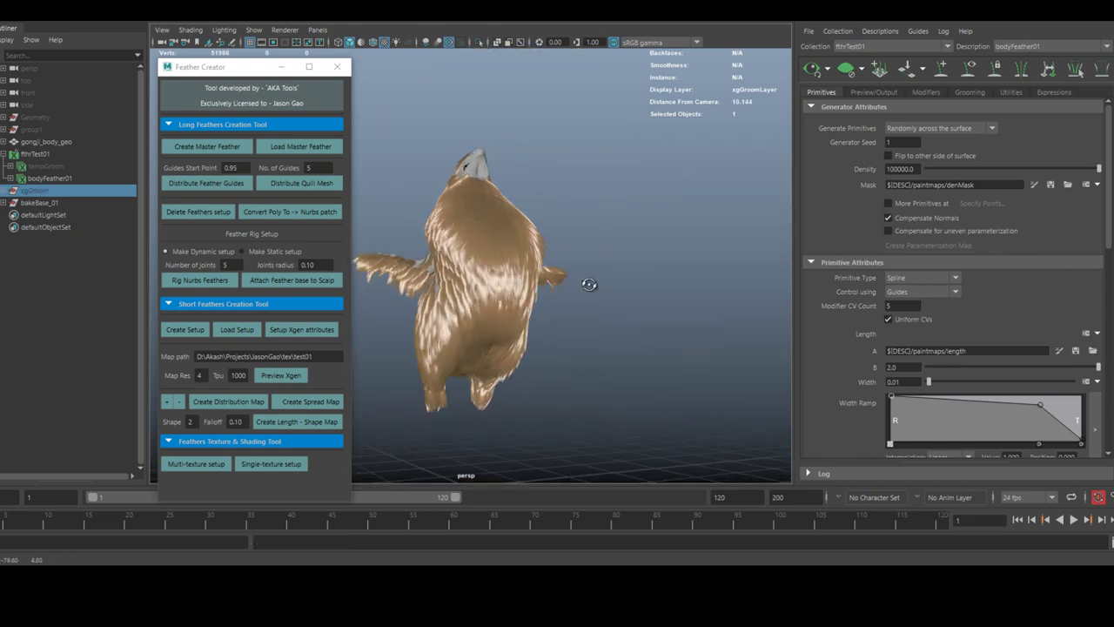
- Turn on screen-space ambient occlusion in the viewport and view the feathered body from other angles
{"action": "left_click_drag", "start_coordinate": [590, 286], "coordinate": [794, 339], "text": "alt"}
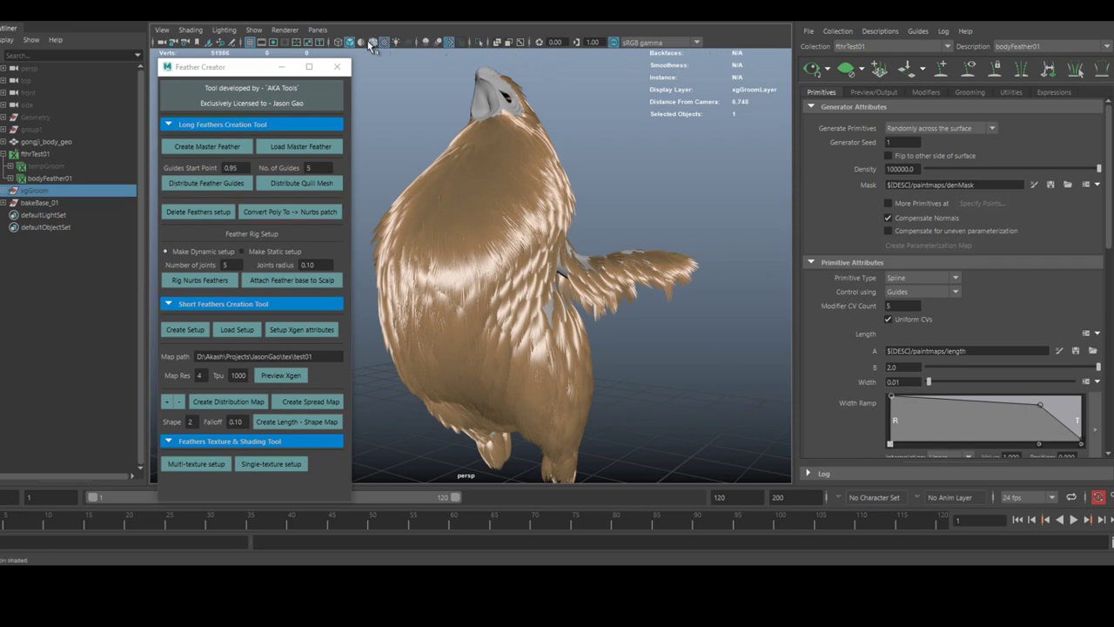
{"action": "left_click", "coordinate": [431, 45]}
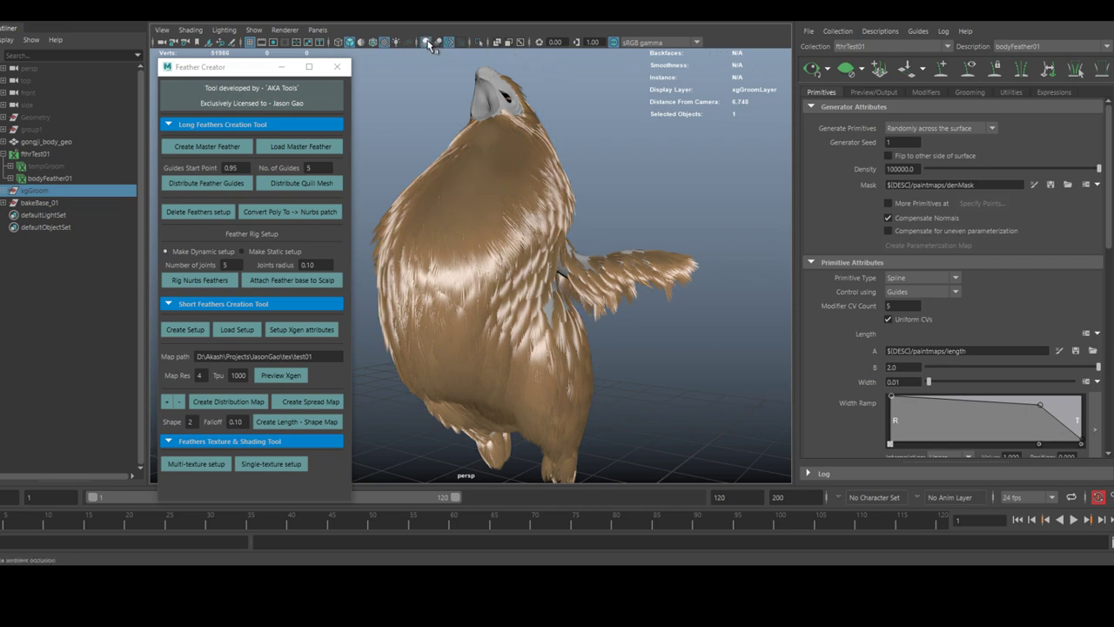
{"action": "mouse_move", "coordinate": [575, 354]}
{"action": "left_mouse_down", "text": "alt"}
{"action": "mouse_move", "coordinate": [617, 228]}
{"action": "mouse_move", "coordinate": [596, 265]}
{"action": "left_mouse_up", "text": "alt"}
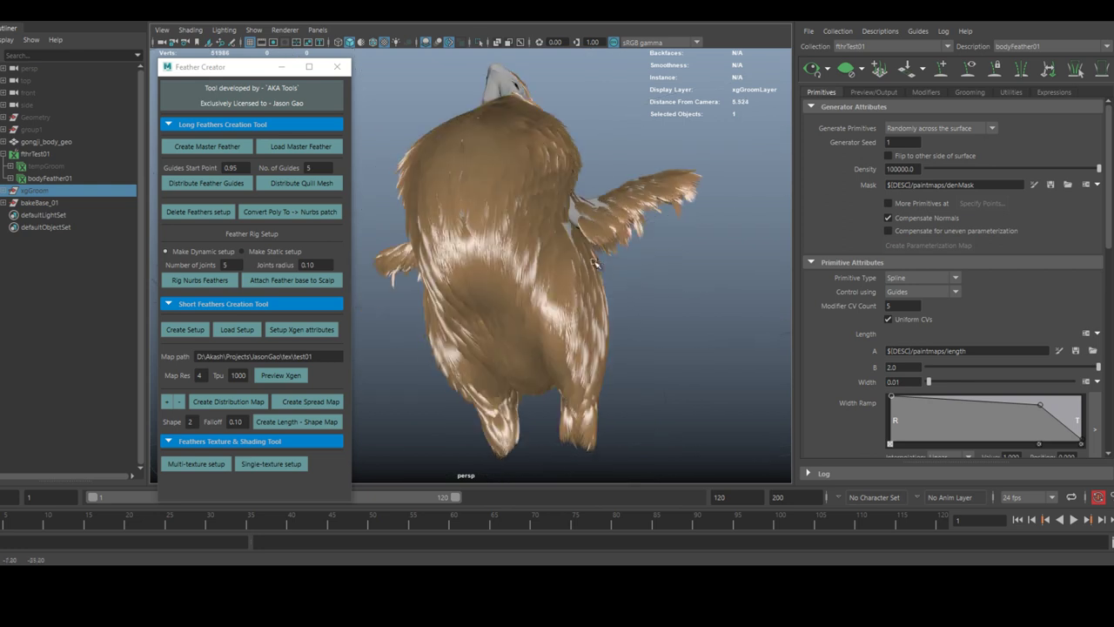
- Set the Tilt N primitive attribute of the body feathers to -5
{"action": "scroll", "coordinate": [869, 382], "scroll_direction": "down", "scroll_amount": 3}
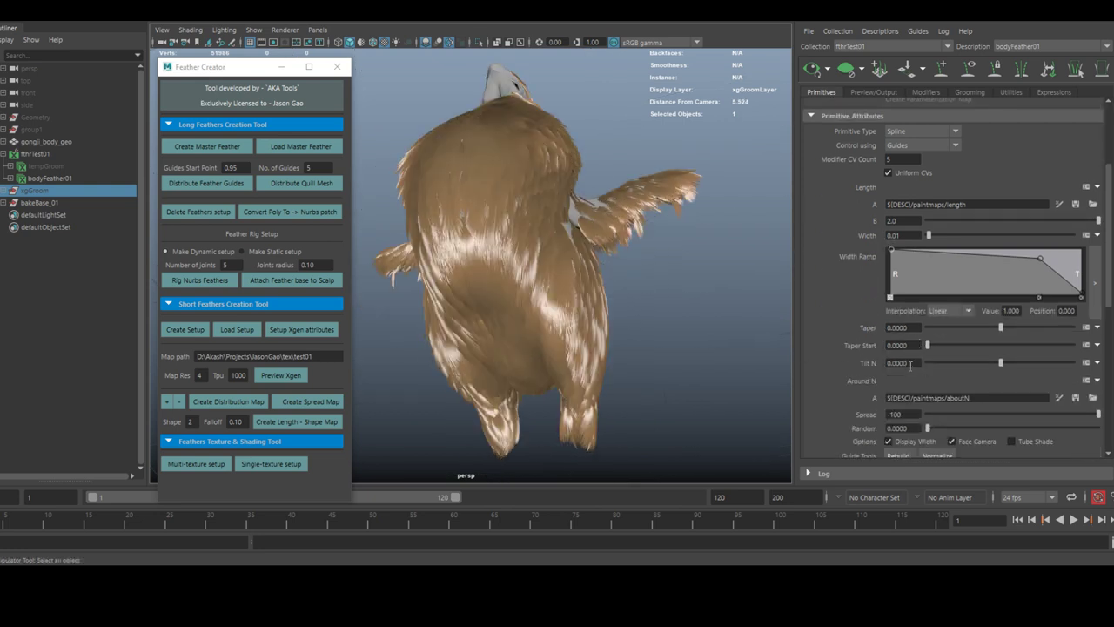
{"action": "left_click", "coordinate": [912, 364]}
{"action": "type", "text": "-5"}
{"action": "key", "text": "Return"}
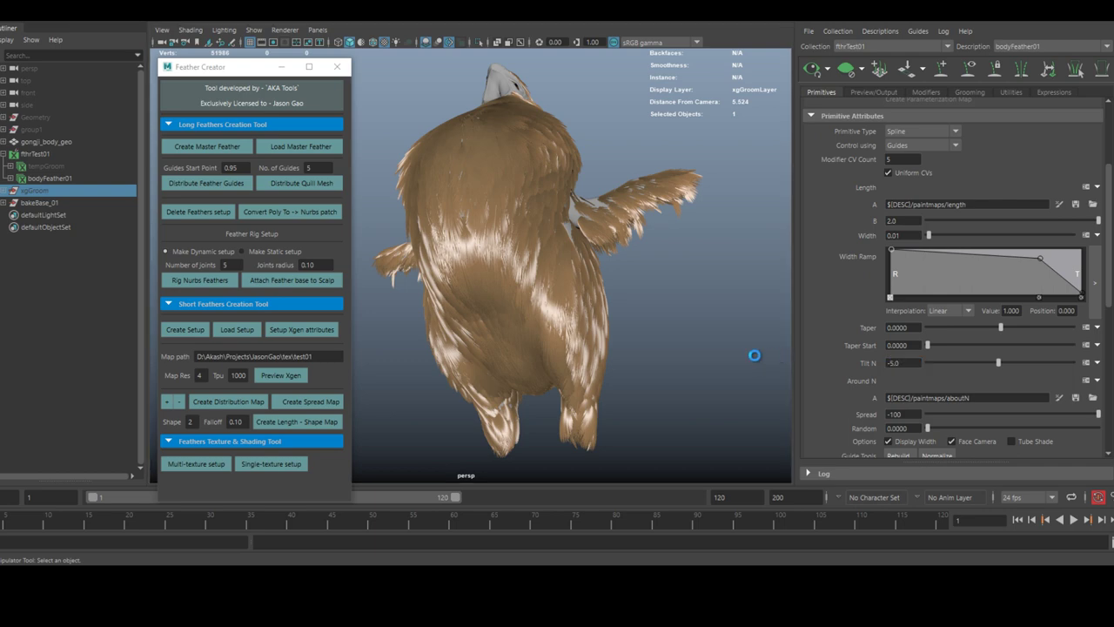
{"action": "left_click_drag", "start_coordinate": [712, 330], "coordinate": [591, 364], "text": "alt"}
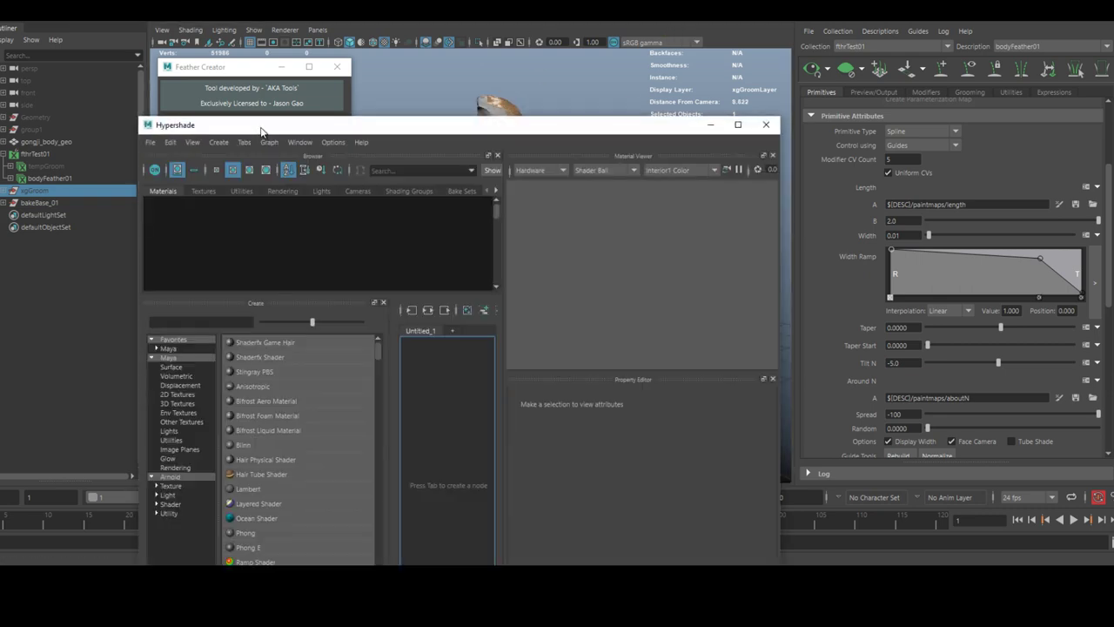
- Open the Hypershade and assign a new Lambert material to the bodyFeather01 description
{"action": "left_click_drag", "start_coordinate": [262, 131], "coordinate": [701, 105]}
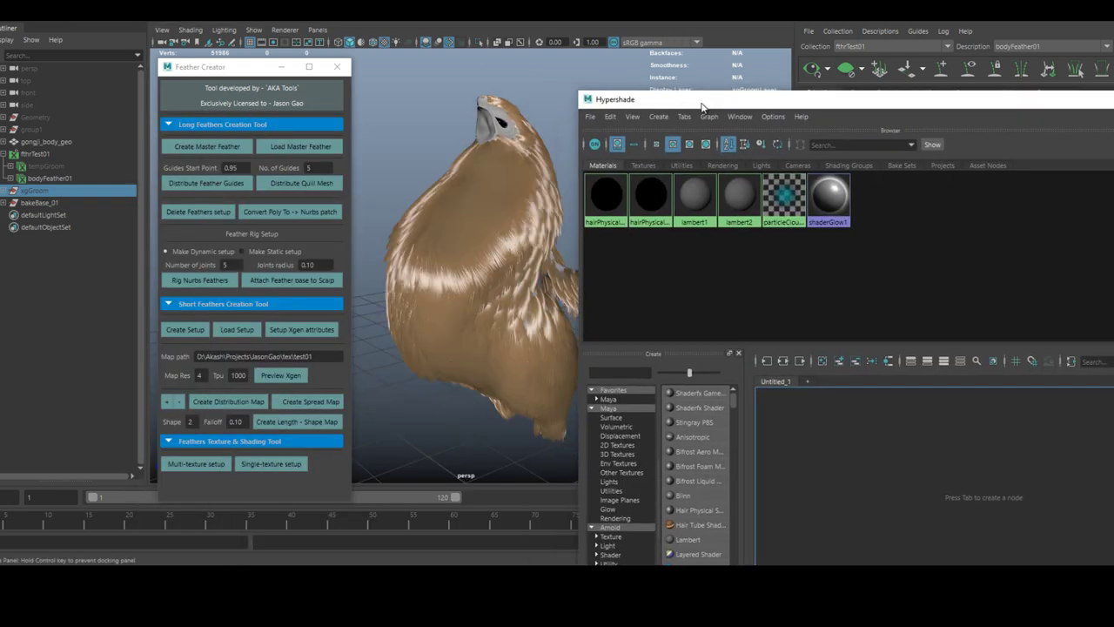
{"action": "left_click", "coordinate": [72, 180]}
{"action": "right_click", "coordinate": [426, 90]}
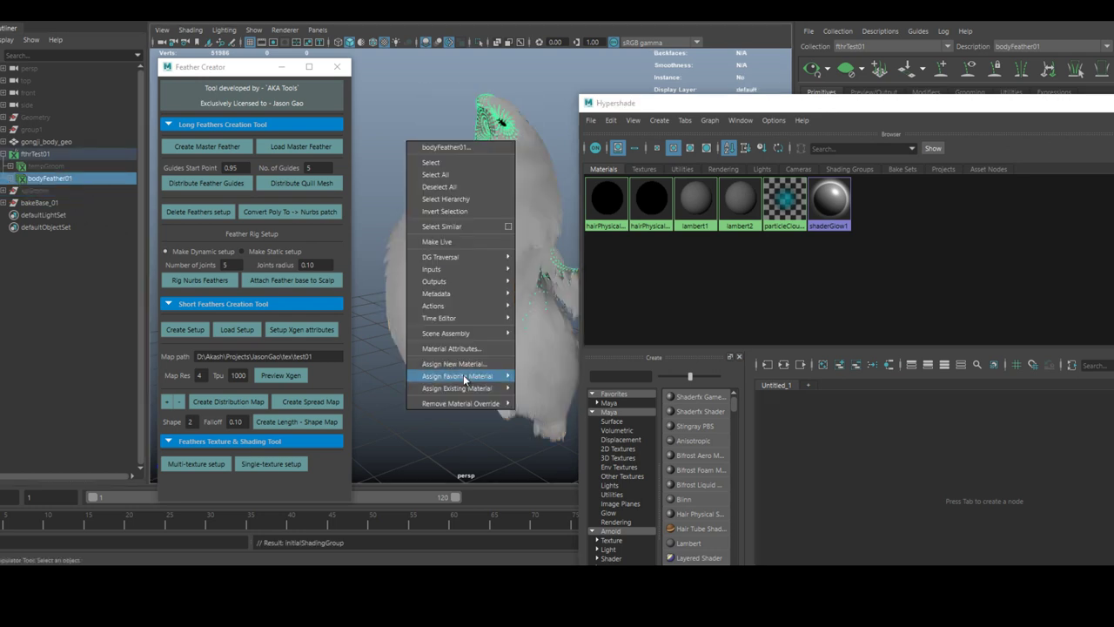
{"action": "mouse_move", "coordinate": [466, 380]}
{"action": "left_click", "coordinate": [543, 392]}
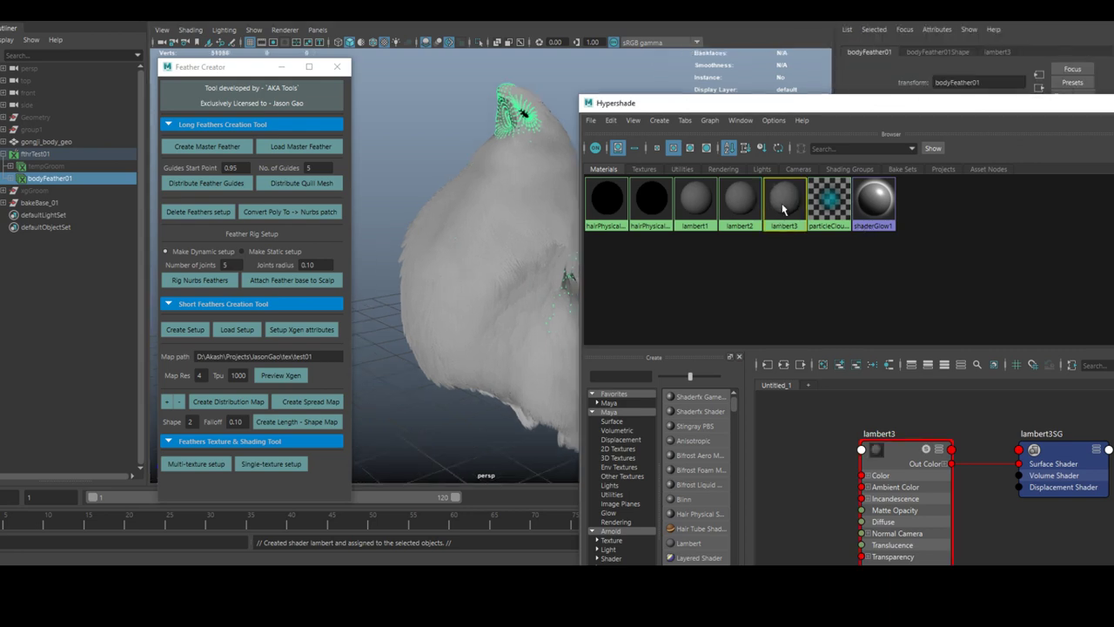
- Minimize the Hypershade and connect a Ramp texture to the new Lambert's Color
{"action": "left_click_drag", "start_coordinate": [1049, 109], "coordinate": [643, 142]}
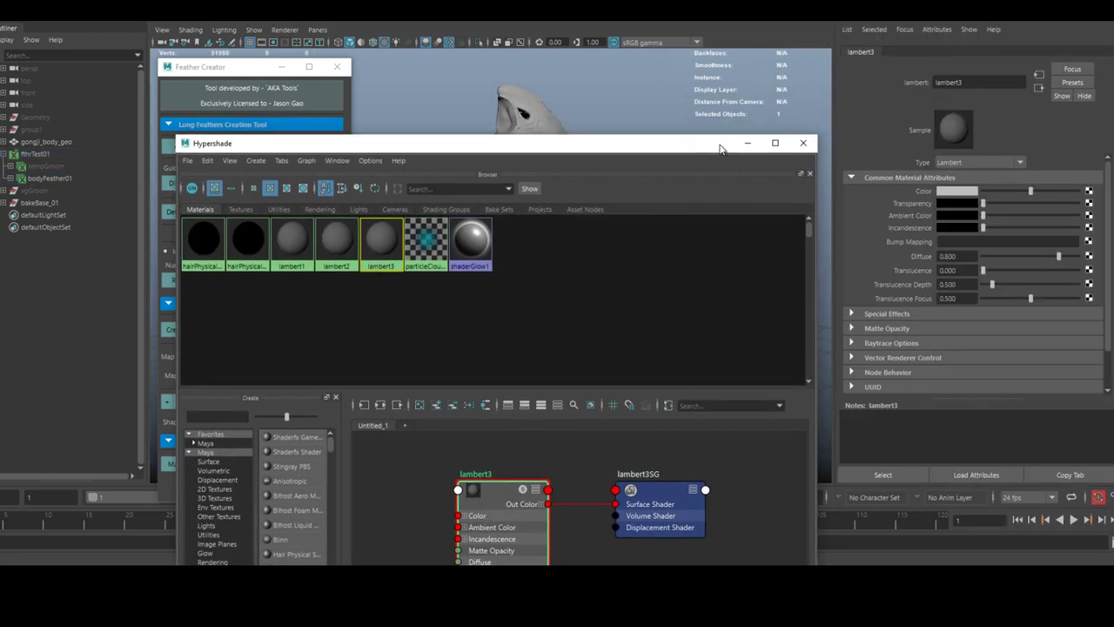
{"action": "left_click", "coordinate": [746, 141]}
{"action": "left_click", "coordinate": [1088, 191]}
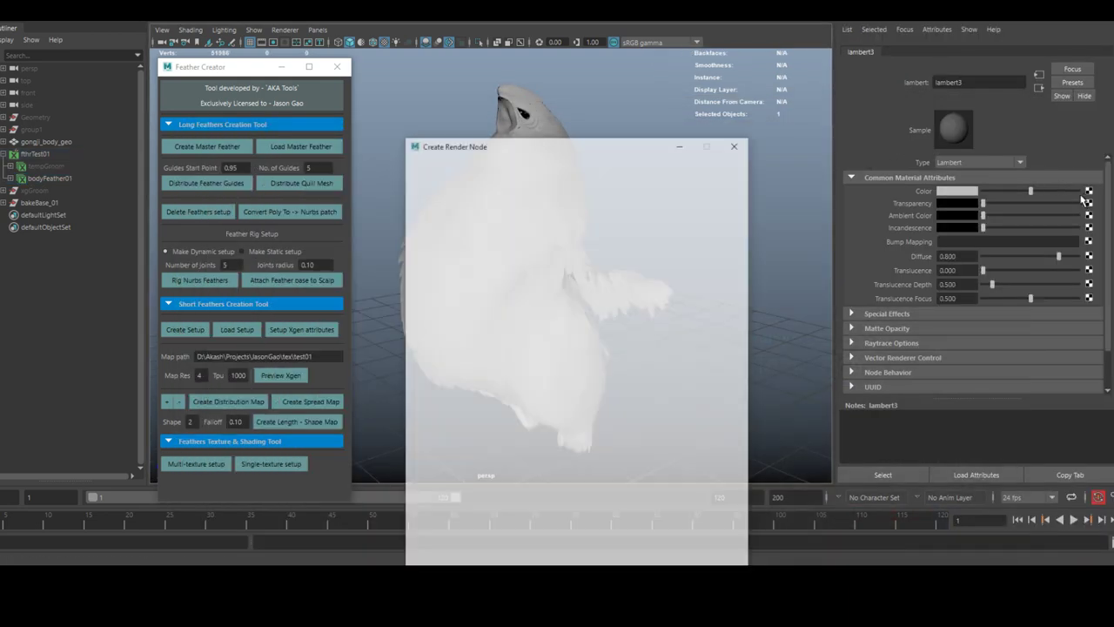
{"action": "left_click", "coordinate": [512, 390]}
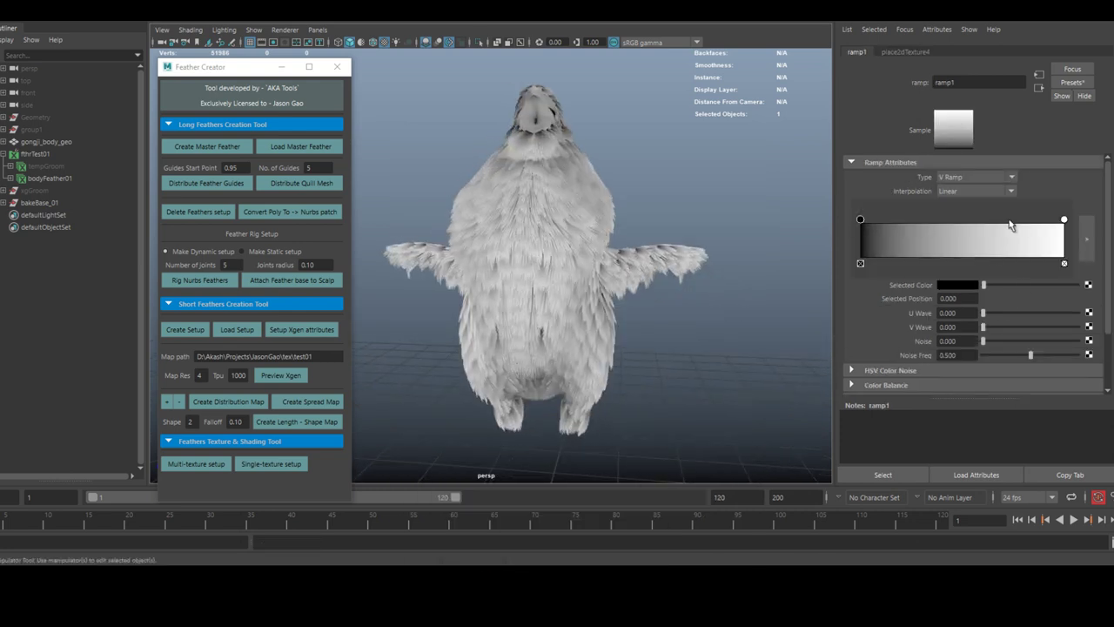
- Move the ramp's black handle to position 0.853 and change its colour to dark teal blue
{"action": "left_click_drag", "start_coordinate": [1010, 222], "coordinate": [1034, 222]}
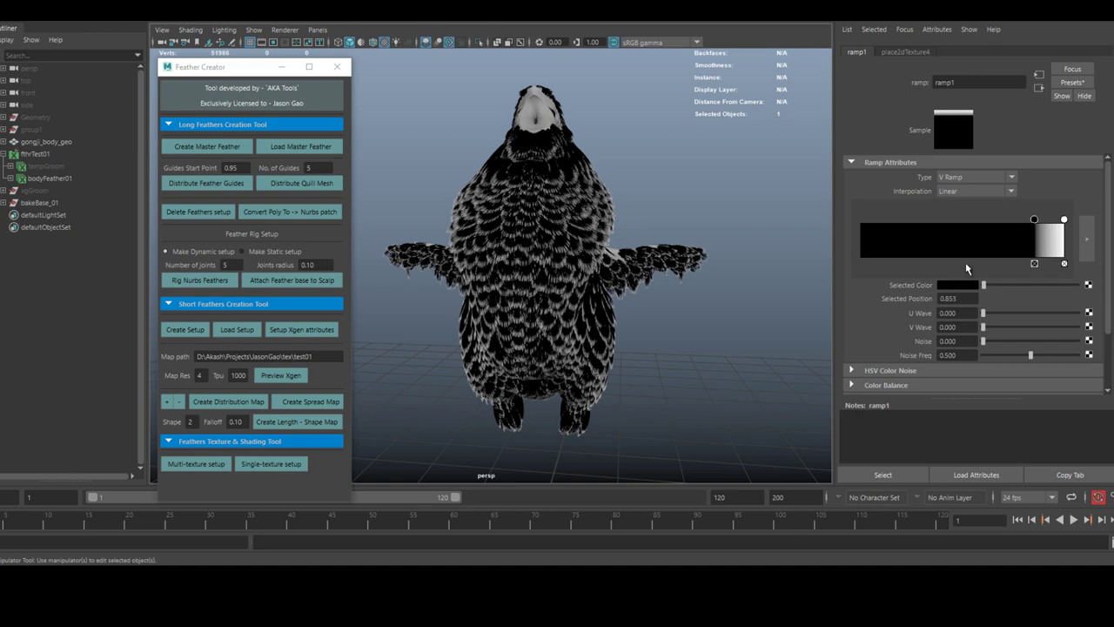
{"action": "left_click", "coordinate": [951, 287]}
{"action": "left_click_drag", "start_coordinate": [894, 355], "coordinate": [914, 355]}
{"action": "left_click_drag", "start_coordinate": [651, 342], "coordinate": [764, 341], "text": "alt"}
- Return to the XGen primitive settings and set the generator Density to 500000
{"action": "scroll", "coordinate": [657, 352], "scroll_direction": "up", "scroll_amount": 3}
{"action": "scroll", "coordinate": [699, 353], "scroll_direction": "up", "scroll_amount": 6}
{"action": "scroll", "coordinate": [699, 353], "scroll_direction": "down", "scroll_amount": 5}
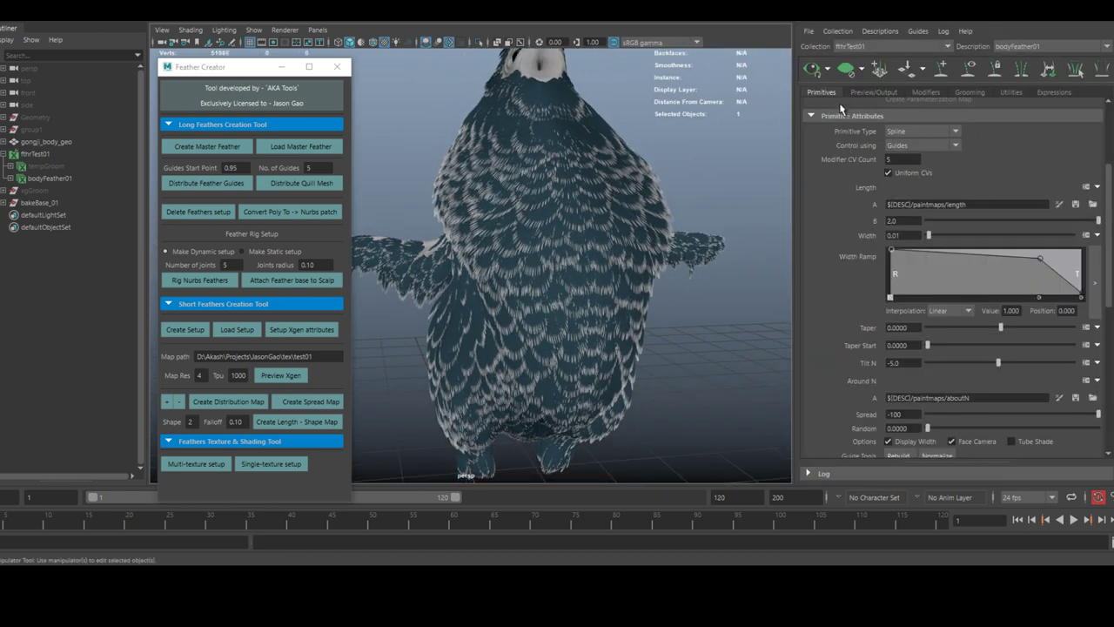
{"action": "scroll", "coordinate": [838, 139], "scroll_direction": "up", "scroll_amount": 3}
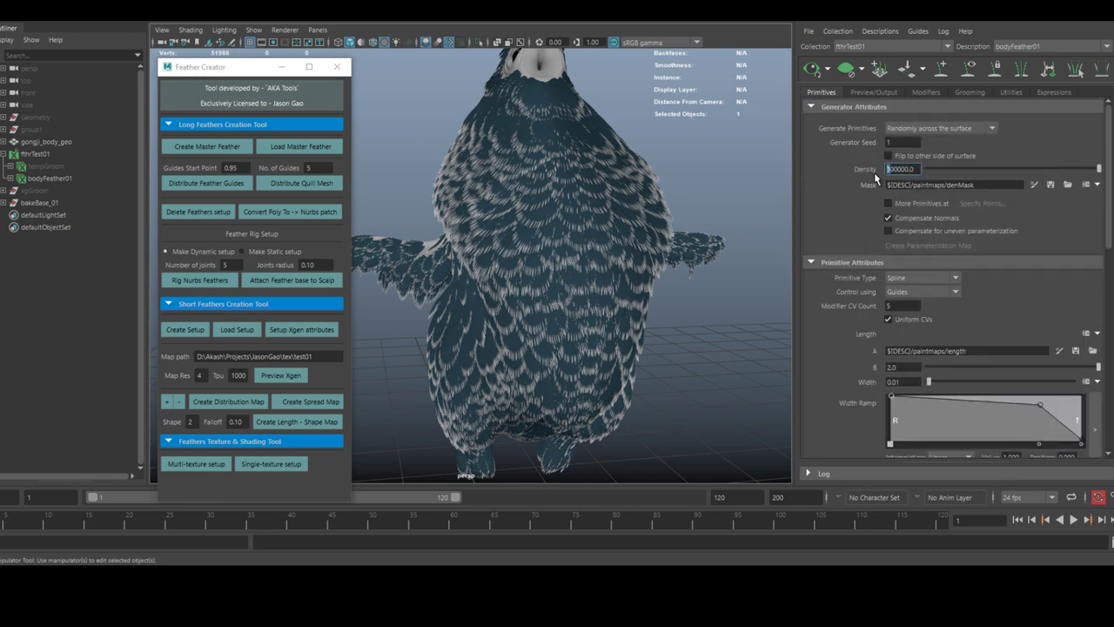
{"action": "key", "text": "Return"}
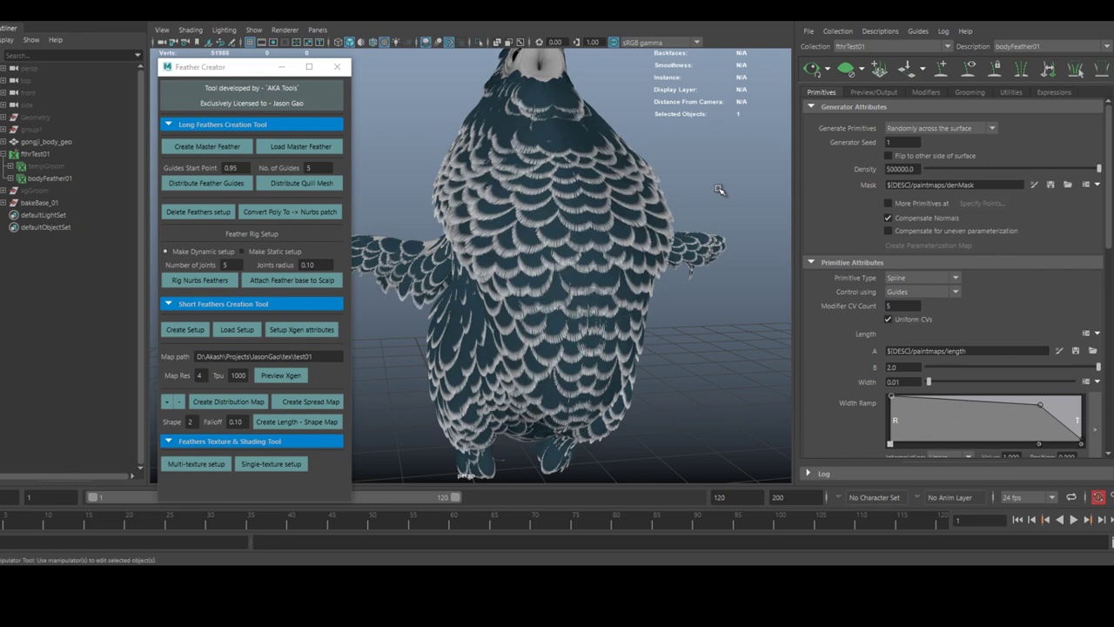
- Adjust the feather orientation with Spread -80, Random 0.05 and Tilt N -10, checking the head closely
{"action": "left_click_drag", "start_coordinate": [722, 187], "coordinate": [505, 283], "text": "alt"}
{"action": "middle_click_drag", "start_coordinate": [505, 283], "coordinate": [484, 348], "text": "alt"}
{"action": "right_click_drag", "start_coordinate": [484, 348], "coordinate": [637, 317], "text": "alt"}
{"action": "left_click_drag", "start_coordinate": [636, 316], "coordinate": [584, 311], "text": "alt"}
{"action": "right_click_drag", "start_coordinate": [584, 311], "coordinate": [515, 315], "text": "alt"}
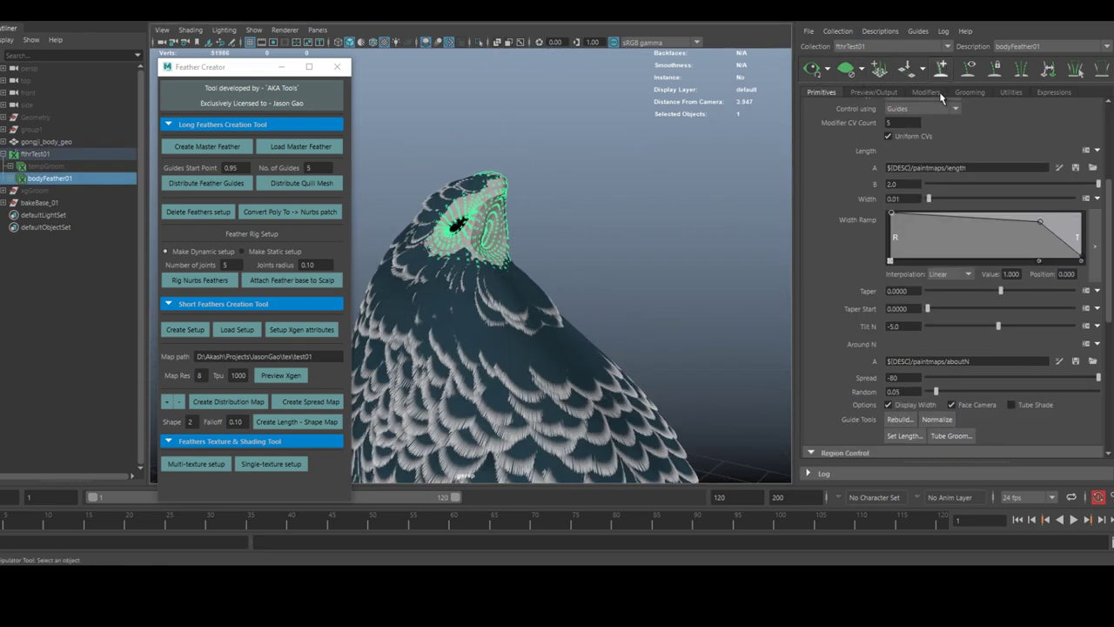
{"action": "key", "text": "Return"}
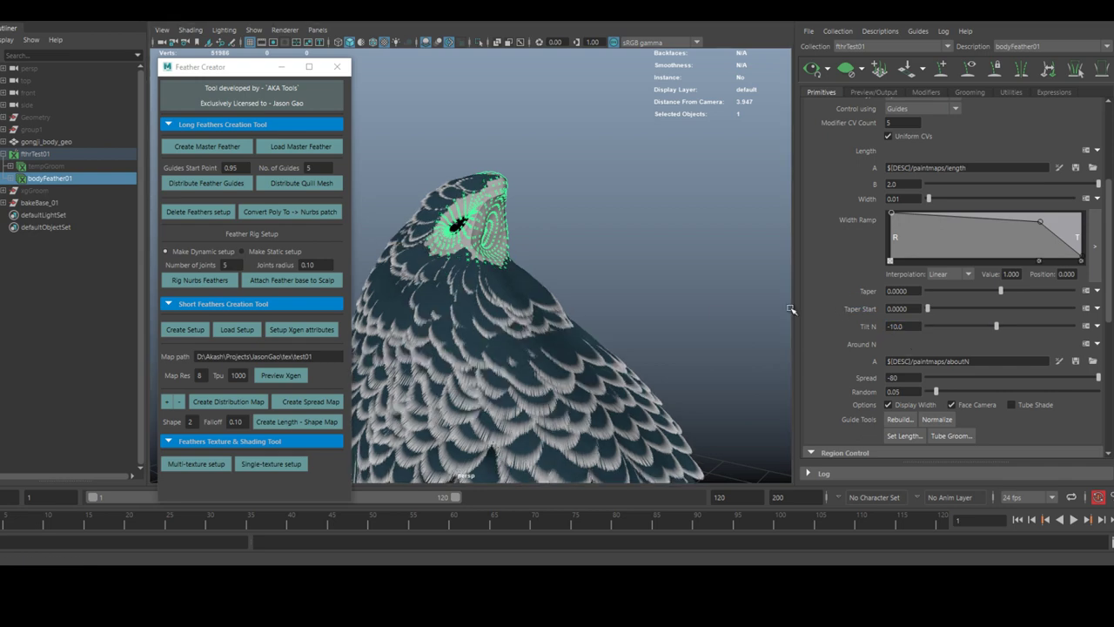
- Examine the feather coverage and layering over the whole body from the side, front and back
{"action": "right_click_drag", "start_coordinate": [658, 299], "coordinate": [547, 288], "text": "alt"}
{"action": "middle_click_drag", "start_coordinate": [547, 288], "coordinate": [609, 199], "text": "alt"}
{"action": "left_click_drag", "start_coordinate": [609, 198], "coordinate": [609, 236], "text": "alt"}
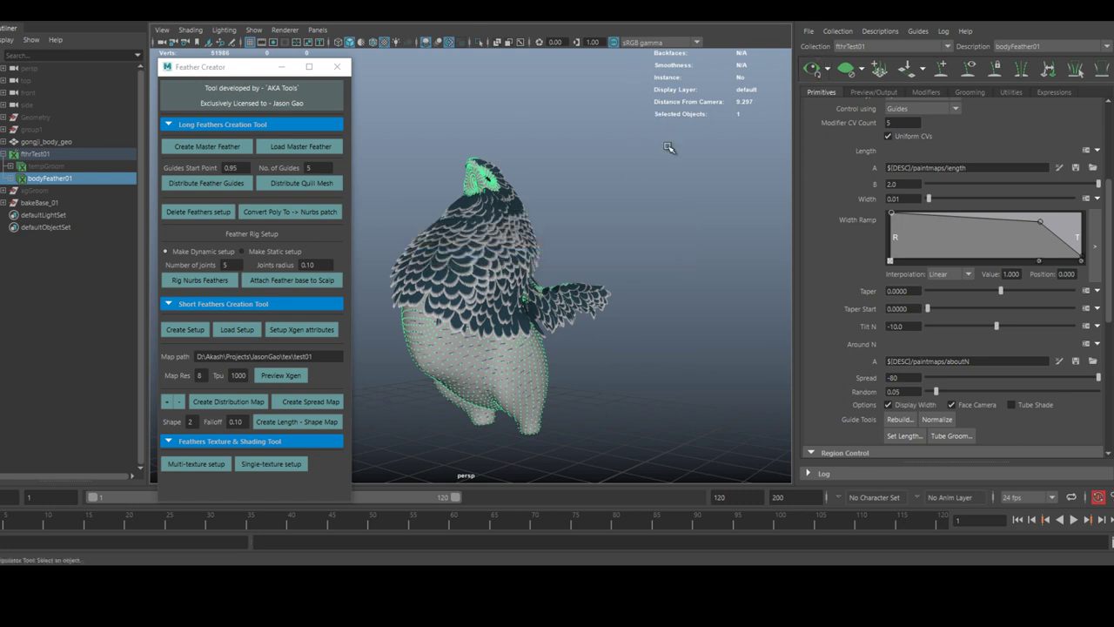
{"action": "left_click_drag", "start_coordinate": [604, 234], "coordinate": [481, 276], "text": "alt"}
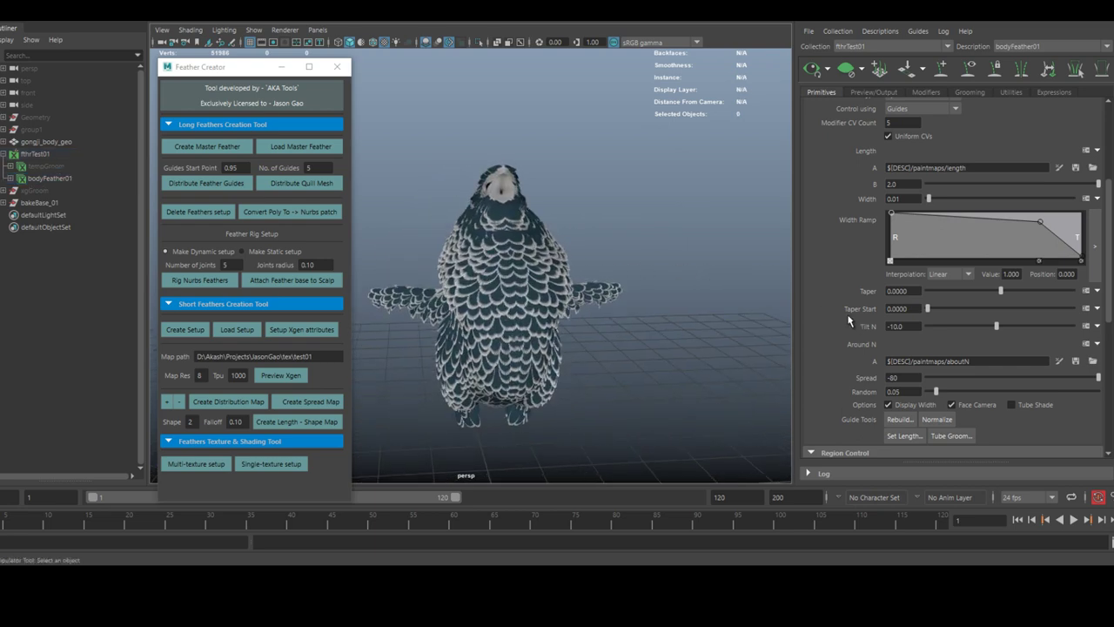
{"action": "left_click_drag", "start_coordinate": [691, 311], "coordinate": [599, 306], "text": "alt"}
{"action": "scroll", "coordinate": [599, 306], "scroll_direction": "up", "scroll_amount": 6}
{"action": "middle_click_drag", "start_coordinate": [601, 304], "coordinate": [629, 251], "text": "alt"}
{"action": "left_click_drag", "start_coordinate": [629, 251], "coordinate": [460, 220], "text": "alt"}
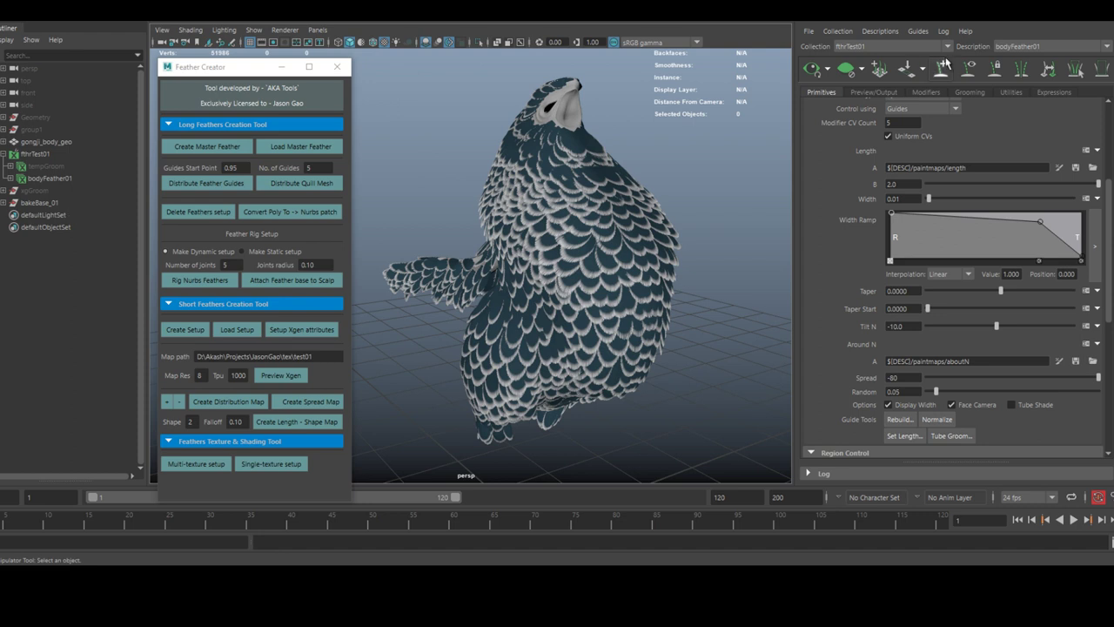
- Show the Custom Shader Parameters, clear the feather preview and turn off automatic preview updates
{"action": "left_click", "coordinate": [872, 92]}
{"action": "scroll", "coordinate": [839, 255], "scroll_direction": "down", "scroll_amount": 6}
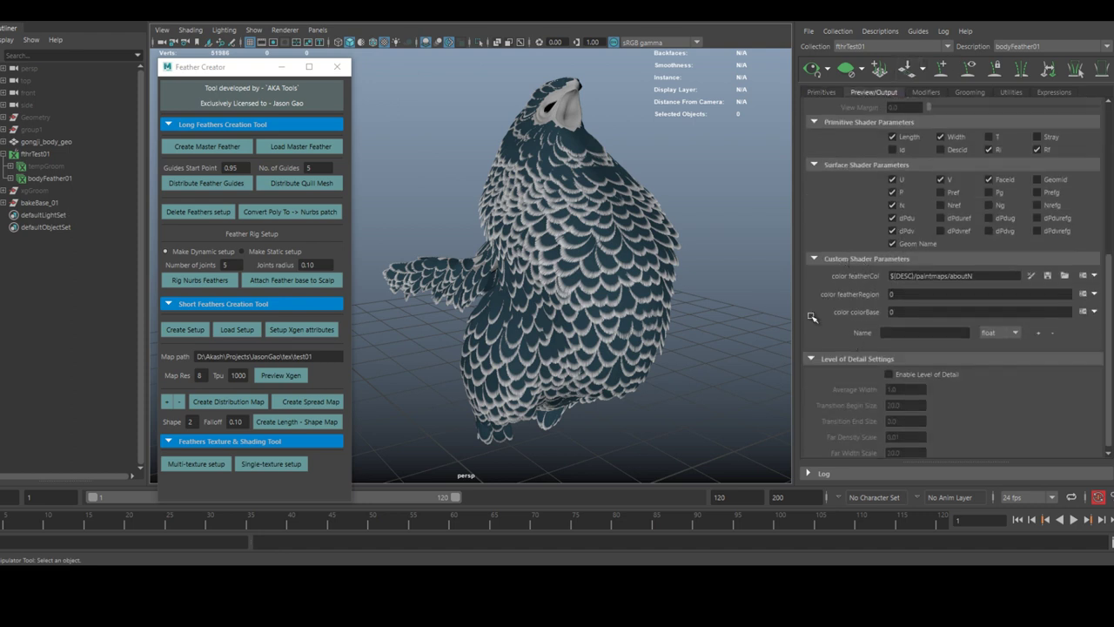
{"action": "left_click_drag", "start_coordinate": [740, 296], "coordinate": [698, 287], "text": "alt"}
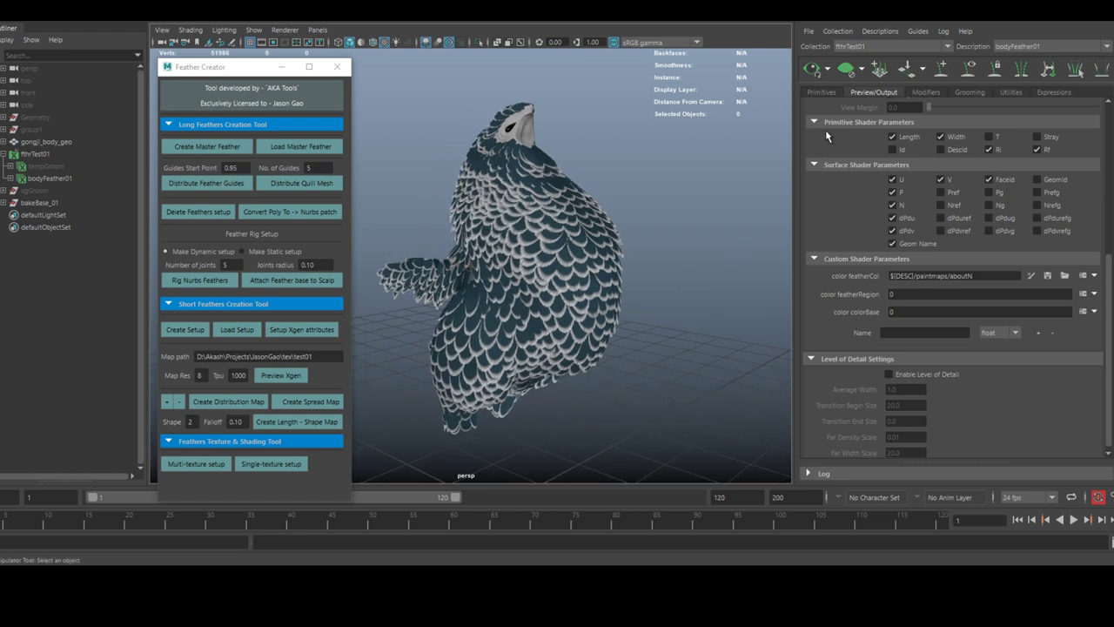
{"action": "left_click", "coordinate": [846, 69]}
{"action": "left_click", "coordinate": [828, 72]}
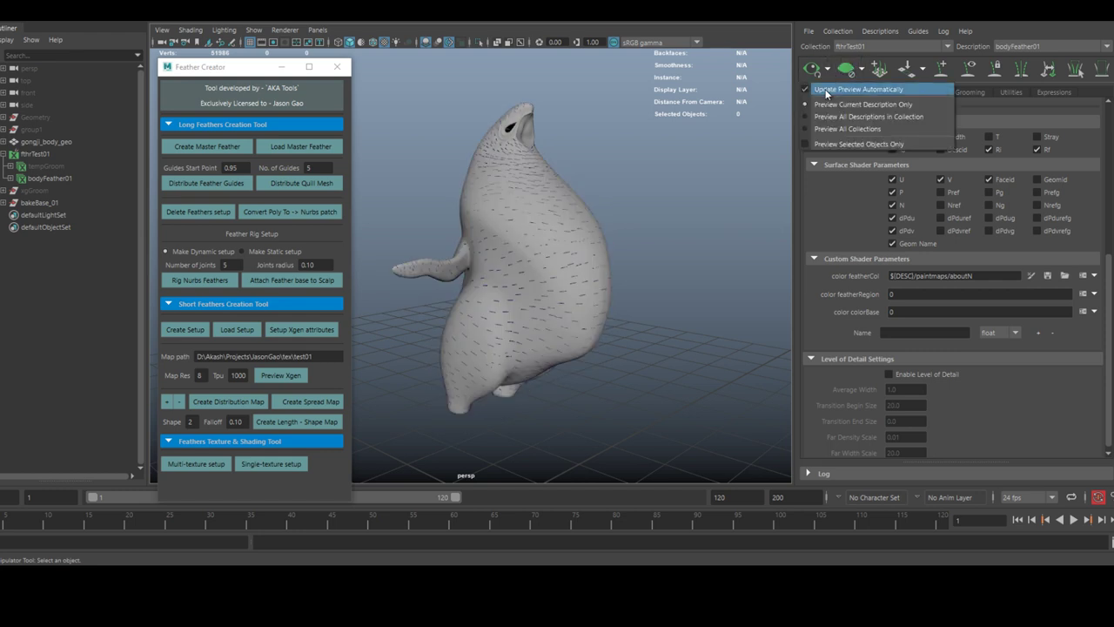
{"action": "left_click", "coordinate": [826, 91]}
- Create a white custom_color_featherRegion map with a resolution of 100 for the featherRegion colour parameter
{"action": "left_click", "coordinate": [1094, 294]}
{"action": "left_click", "coordinate": [1058, 310]}
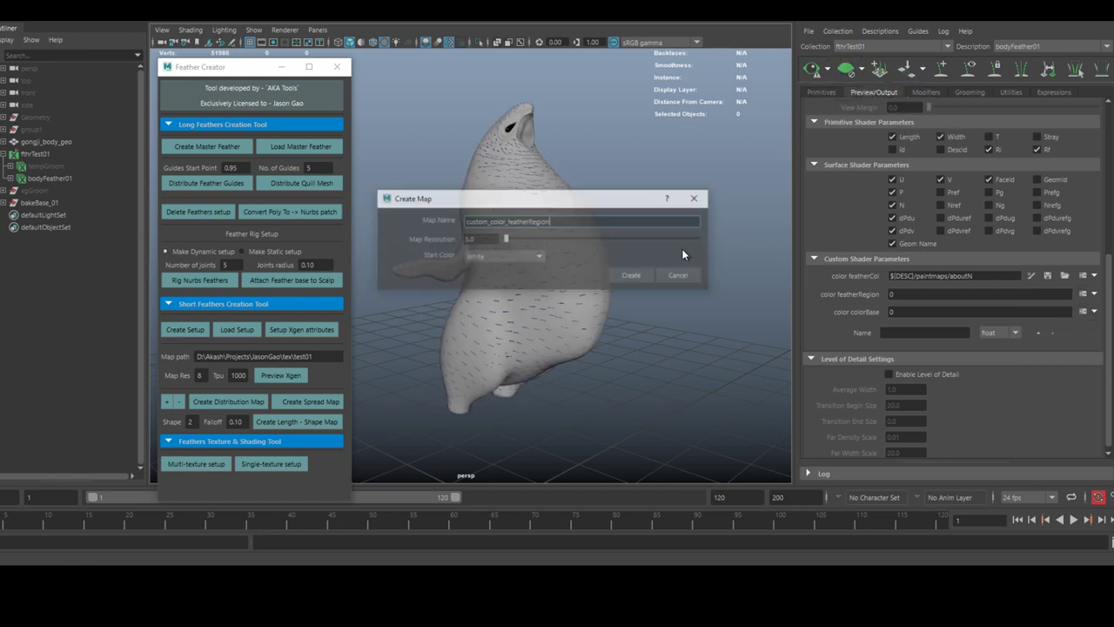
{"action": "double_click", "coordinate": [489, 240]}
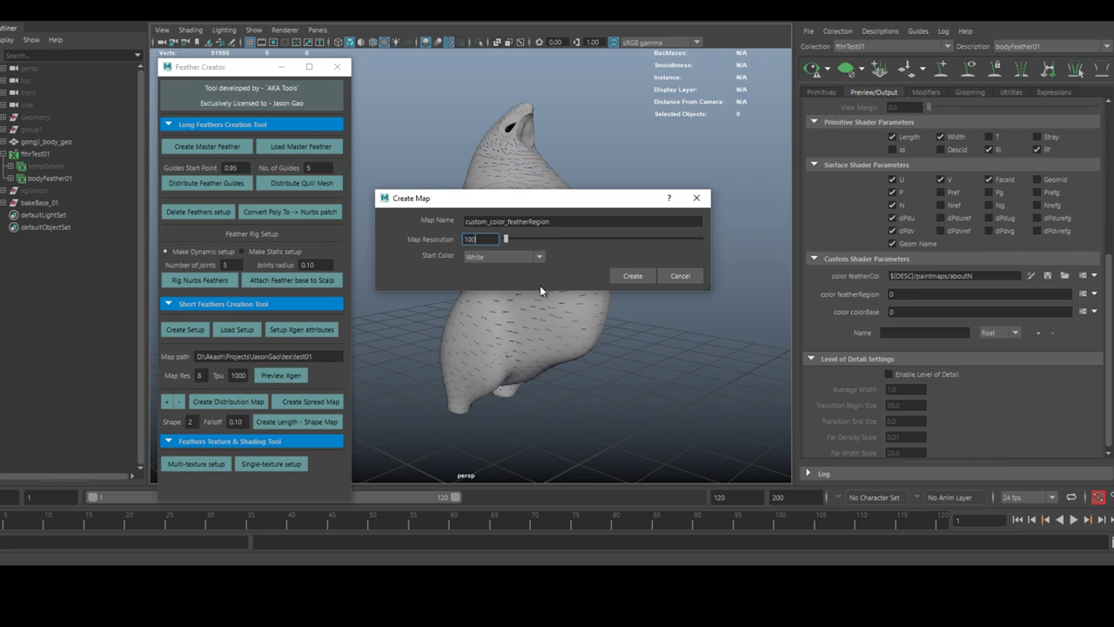
{"action": "left_click", "coordinate": [628, 276]}
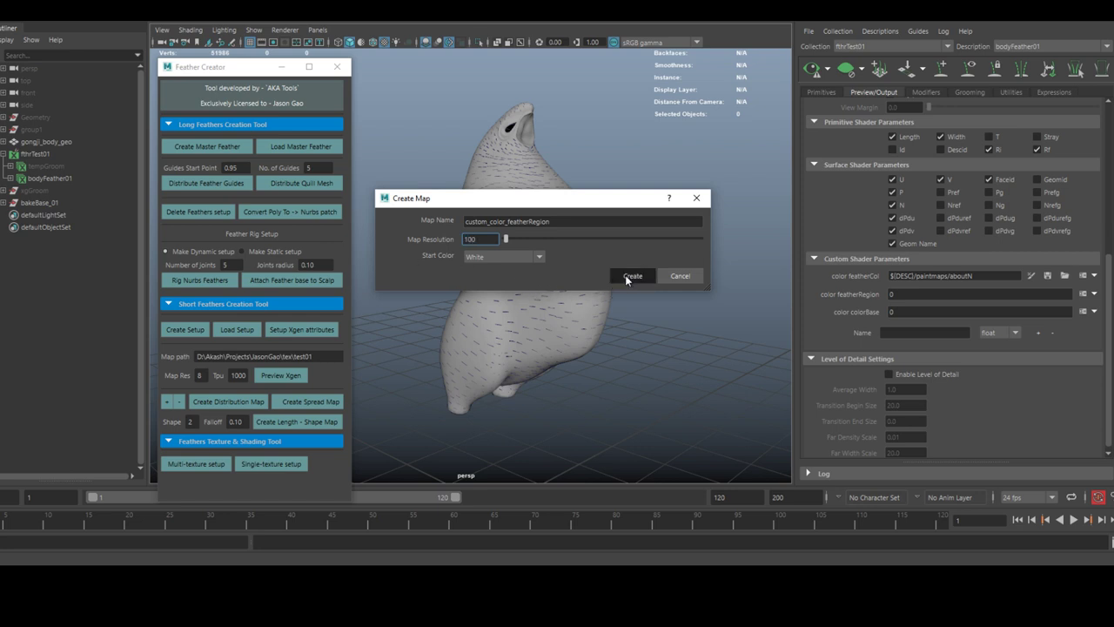
- Hide bakeBase_01 and start 3D painting the featherRegion map on the bird's body geometry
{"action": "left_click", "coordinate": [39, 204]}
{"action": "key", "text": "ctrl+h"}
{"action": "mouse_move", "coordinate": [631, 303]}
{"action": "left_mouse_down", "text": "alt"}
{"action": "mouse_move", "coordinate": [595, 313]}
{"action": "mouse_move", "coordinate": [669, 304]}
{"action": "left_mouse_up", "text": "alt"}
{"action": "key", "text": "w"}
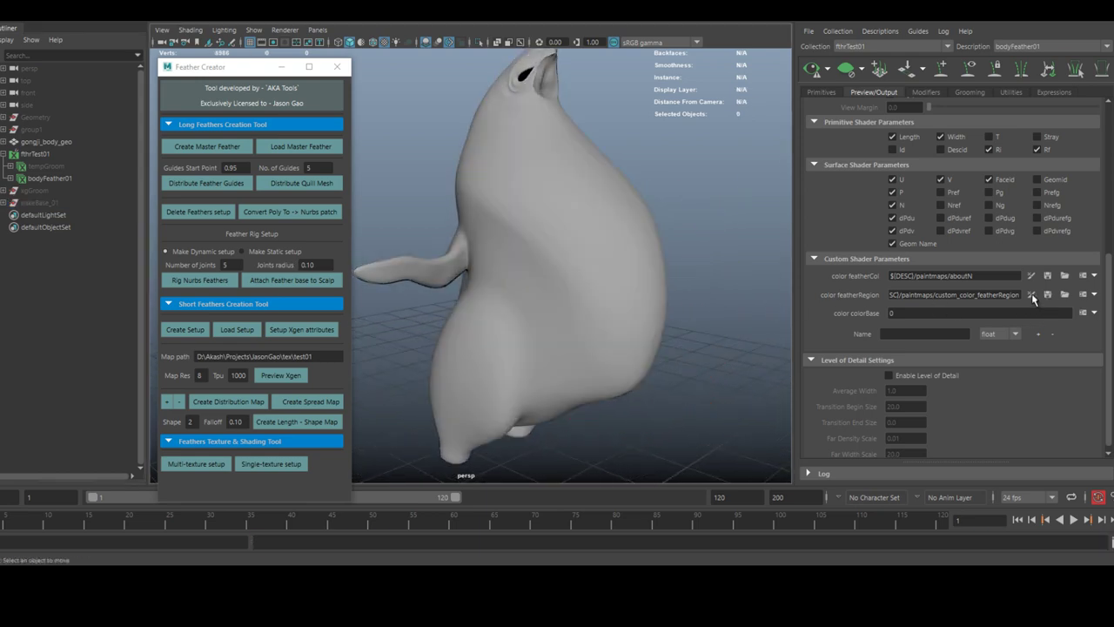
{"action": "left_click", "coordinate": [555, 285]}
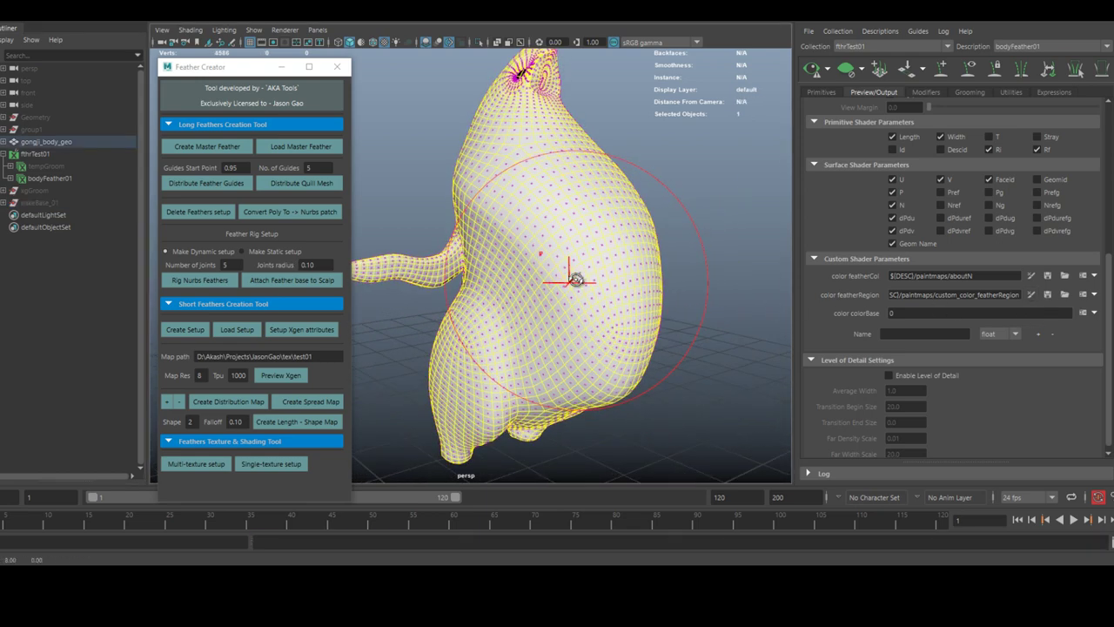
{"action": "left_click_drag", "start_coordinate": [576, 279], "coordinate": [649, 277], "text": "alt"}
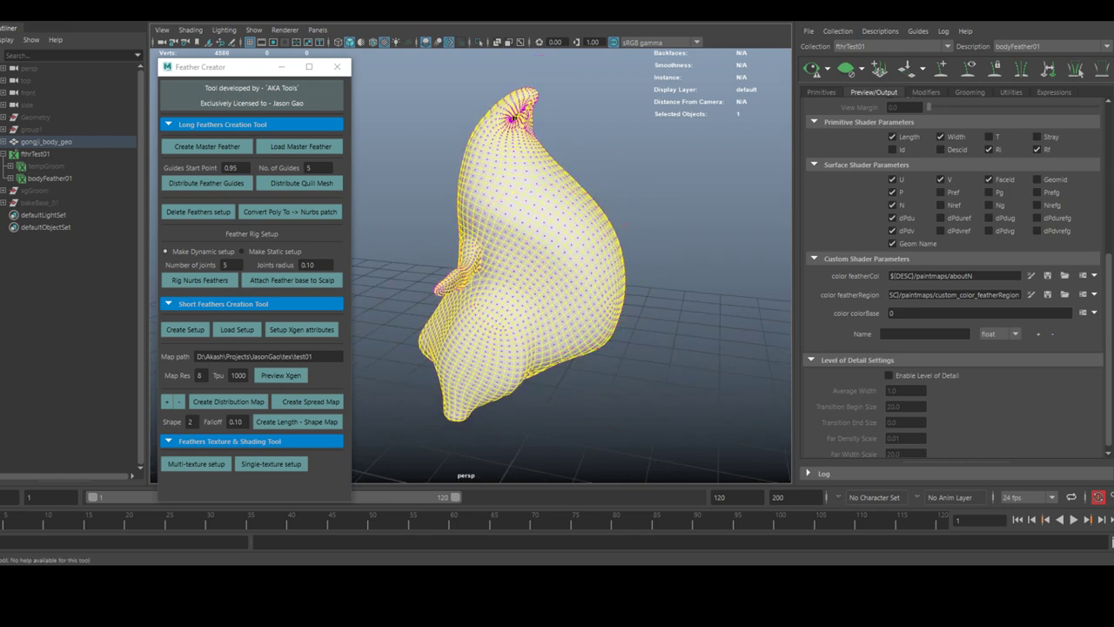
- Set the 3D Paint Tool's flood colour to pure red and flood the whole body with it
{"action": "double_click", "coordinate": [1, 206]}
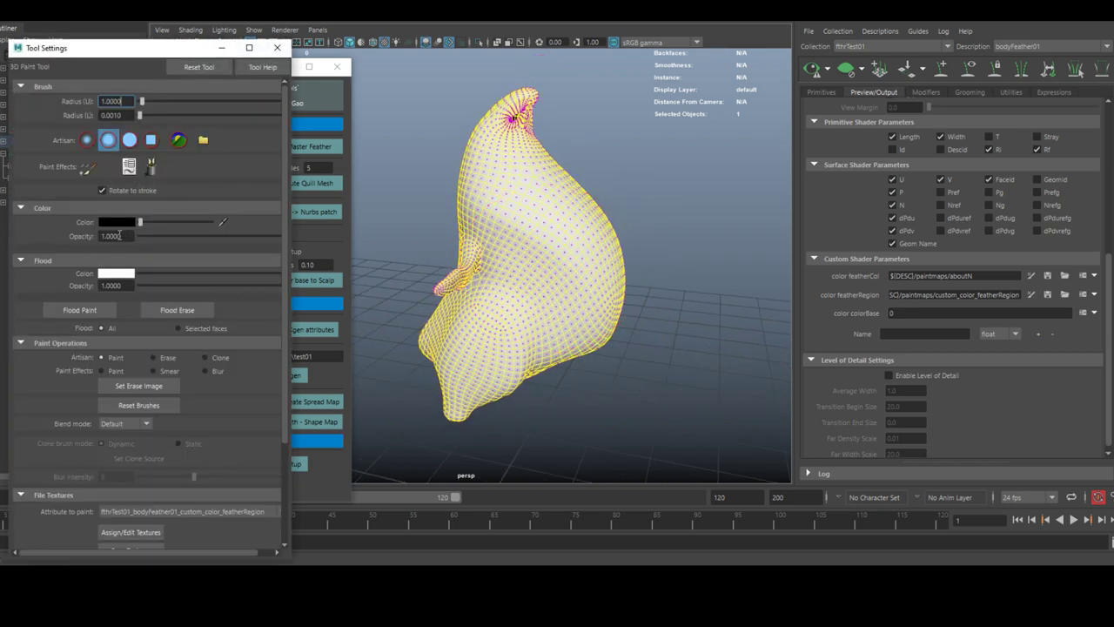
{"action": "left_click", "coordinate": [114, 265]}
{"action": "left_click", "coordinate": [113, 275]}
{"action": "left_click", "coordinate": [109, 264]}
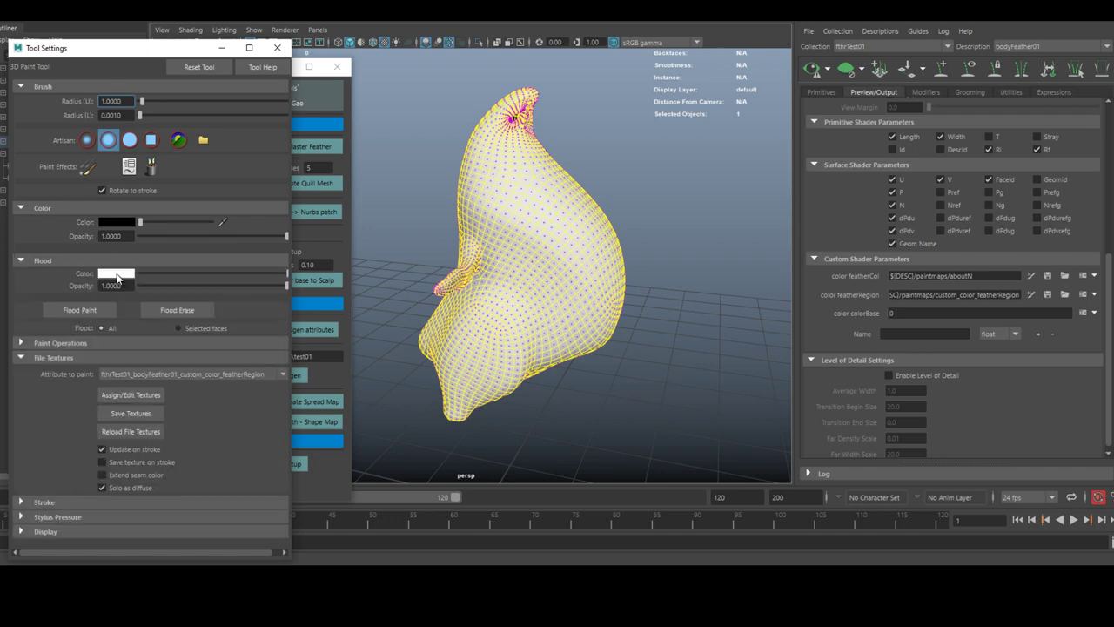
{"action": "left_click", "coordinate": [116, 274]}
{"action": "left_click", "coordinate": [71, 243]}
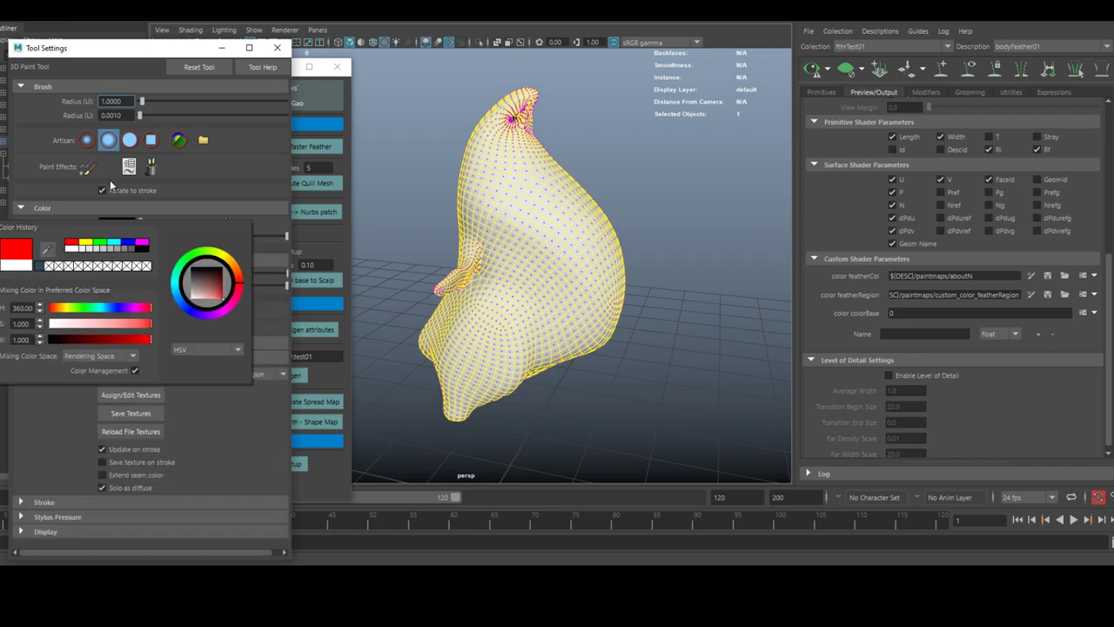
{"action": "left_click", "coordinate": [79, 310]}
{"action": "mouse_move", "coordinate": [562, 239]}
{"action": "left_mouse_down", "text": "alt"}
{"action": "mouse_move", "coordinate": [497, 270]}
{"action": "mouse_move", "coordinate": [550, 265]}
{"action": "left_mouse_up", "text": "alt"}
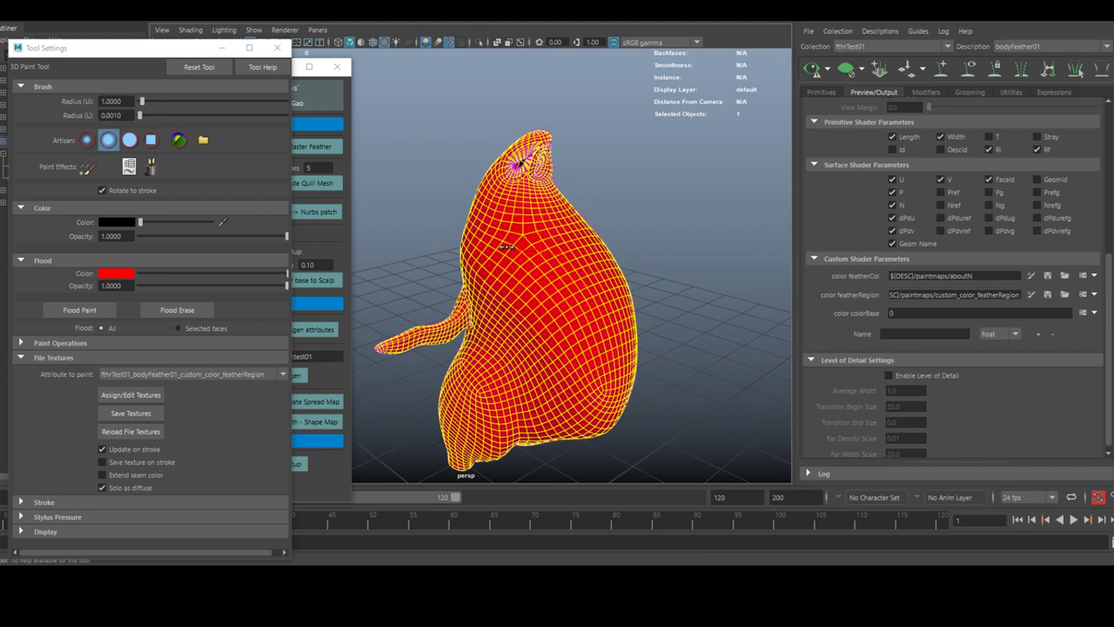
- Set the brush colour to pure blue and paint a first blue patch on the upper body
{"action": "left_click", "coordinate": [118, 223]}
{"action": "left_click", "coordinate": [122, 194]}
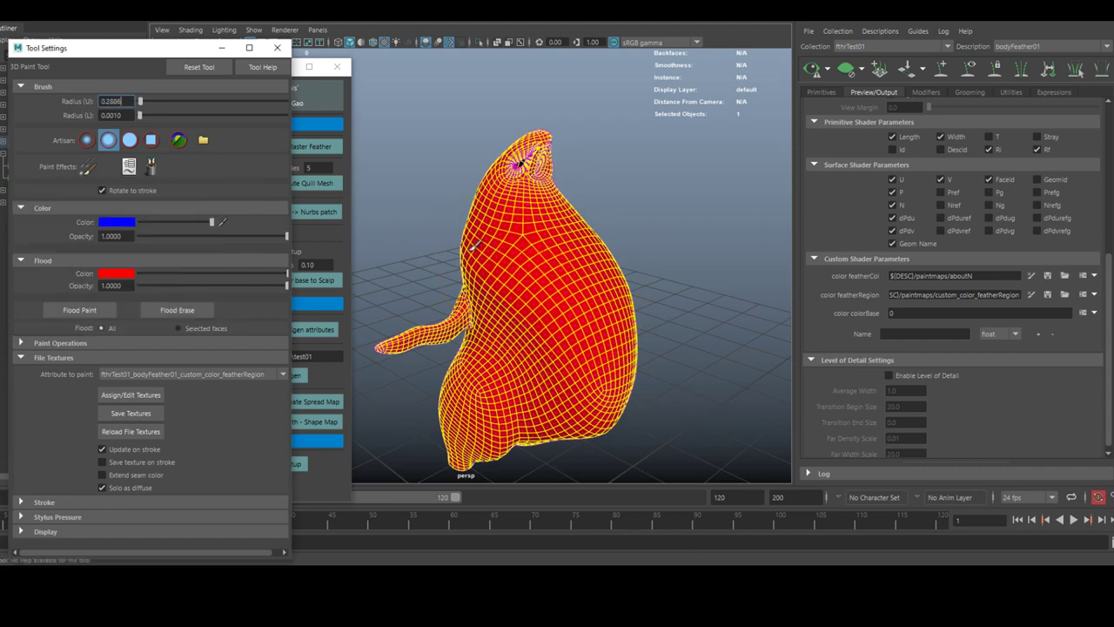
{"action": "left_click_drag", "start_coordinate": [488, 251], "coordinate": [574, 270], "text": "alt"}
- Load an image as an irregular brush shape, extend the blue patch and enable stroke reflection
{"action": "left_click", "coordinate": [202, 143]}
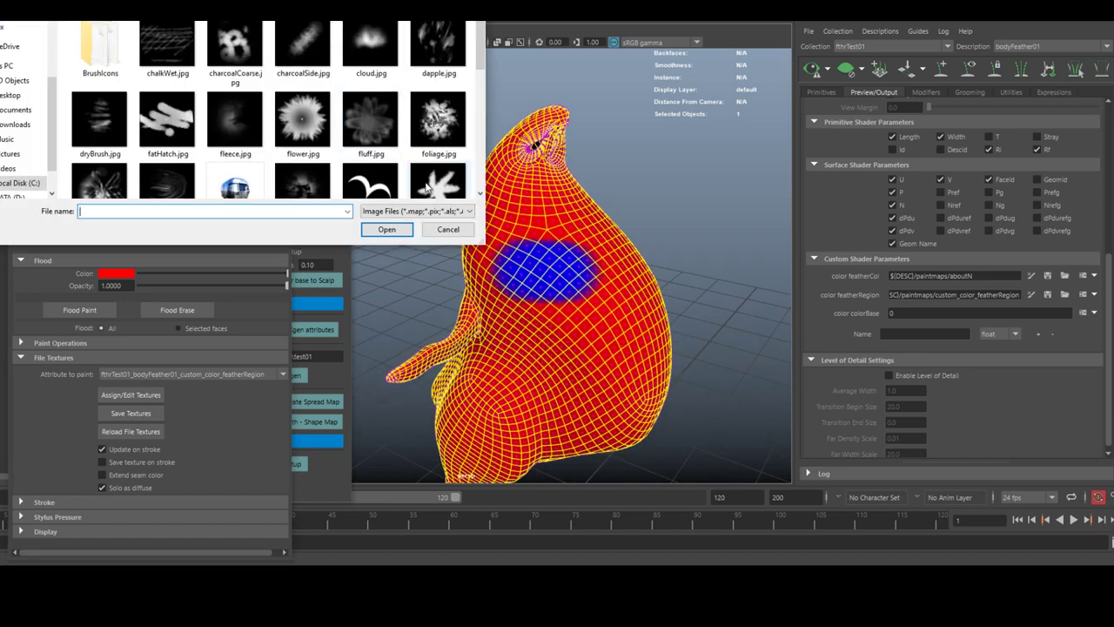
{"action": "left_click", "coordinate": [444, 180]}
{"action": "left_click", "coordinate": [410, 231]}
{"action": "mouse_move", "coordinate": [506, 245]}
{"action": "left_mouse_down"}
{"action": "mouse_move", "coordinate": [534, 240]}
{"action": "mouse_move", "coordinate": [529, 255]}
{"action": "mouse_move", "coordinate": [560, 268]}
{"action": "mouse_move", "coordinate": [585, 260]}
{"action": "mouse_move", "coordinate": [513, 268]}
{"action": "left_mouse_up"}
{"action": "mouse_move", "coordinate": [514, 268]}
{"action": "left_mouse_down"}
{"action": "mouse_move", "coordinate": [554, 315]}
{"action": "mouse_move", "coordinate": [513, 274]}
{"action": "mouse_move", "coordinate": [524, 269]}
{"action": "left_mouse_up"}
{"action": "left_click", "coordinate": [41, 503]}
{"action": "left_click", "coordinate": [102, 528]}
- Paint a mirrored, ragged-edged blue band around the upper body below the neck
{"action": "mouse_move", "coordinate": [528, 292]}
{"action": "left_mouse_down"}
{"action": "mouse_move", "coordinate": [643, 273]}
{"action": "mouse_move", "coordinate": [651, 283]}
{"action": "mouse_move", "coordinate": [516, 216]}
{"action": "mouse_move", "coordinate": [587, 220]}
{"action": "mouse_move", "coordinate": [531, 209]}
{"action": "left_mouse_up"}
{"action": "mouse_move", "coordinate": [527, 202]}
{"action": "left_mouse_down"}
{"action": "mouse_move", "coordinate": [578, 221]}
{"action": "mouse_move", "coordinate": [554, 227]}
{"action": "left_mouse_up"}
{"action": "left_click_drag", "start_coordinate": [580, 245], "coordinate": [634, 242], "text": "alt"}
{"action": "left_click_drag", "start_coordinate": [600, 292], "coordinate": [646, 265]}
- Clean up the neck border with red paint, then switch back to blue and fill out the upper body region
{"action": "left_click", "coordinate": [117, 223]}
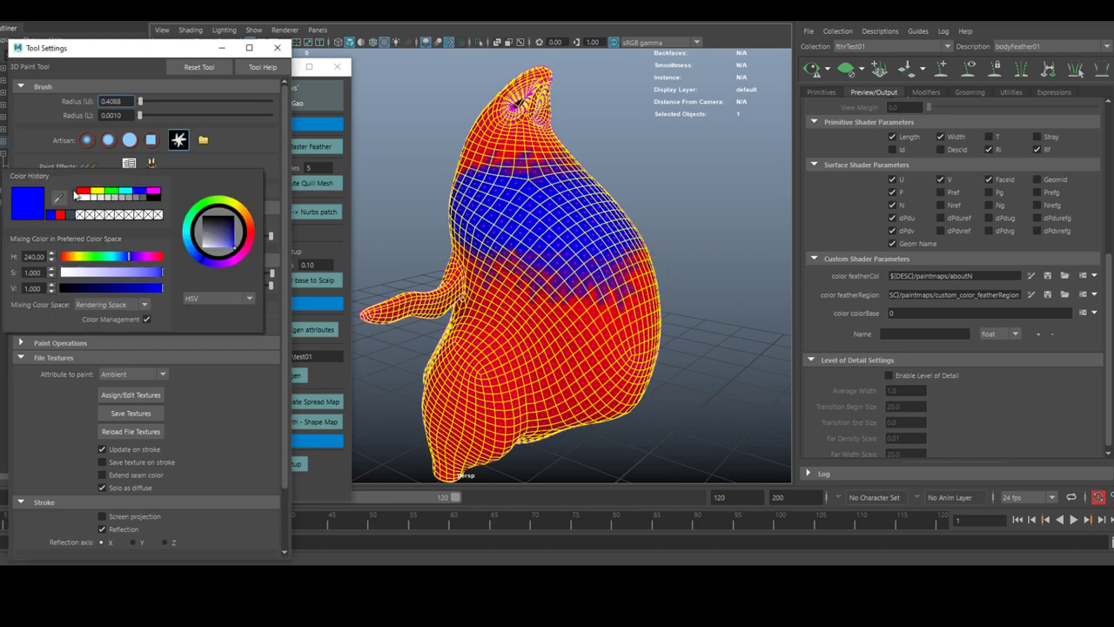
{"action": "left_click", "coordinate": [83, 194]}
{"action": "mouse_move", "coordinate": [493, 176]}
{"action": "left_mouse_down", "text": "alt"}
{"action": "mouse_move", "coordinate": [484, 205]}
{"action": "mouse_move", "coordinate": [558, 176]}
{"action": "mouse_move", "coordinate": [386, 197]}
{"action": "left_mouse_up", "text": "alt"}
{"action": "left_click", "coordinate": [116, 222]}
{"action": "left_click", "coordinate": [100, 195]}
{"action": "mouse_move", "coordinate": [512, 202]}
{"action": "left_mouse_down", "text": "alt"}
{"action": "mouse_move", "coordinate": [470, 218]}
{"action": "mouse_move", "coordinate": [526, 248]}
{"action": "mouse_move", "coordinate": [570, 229]}
{"action": "left_mouse_up", "text": "alt"}
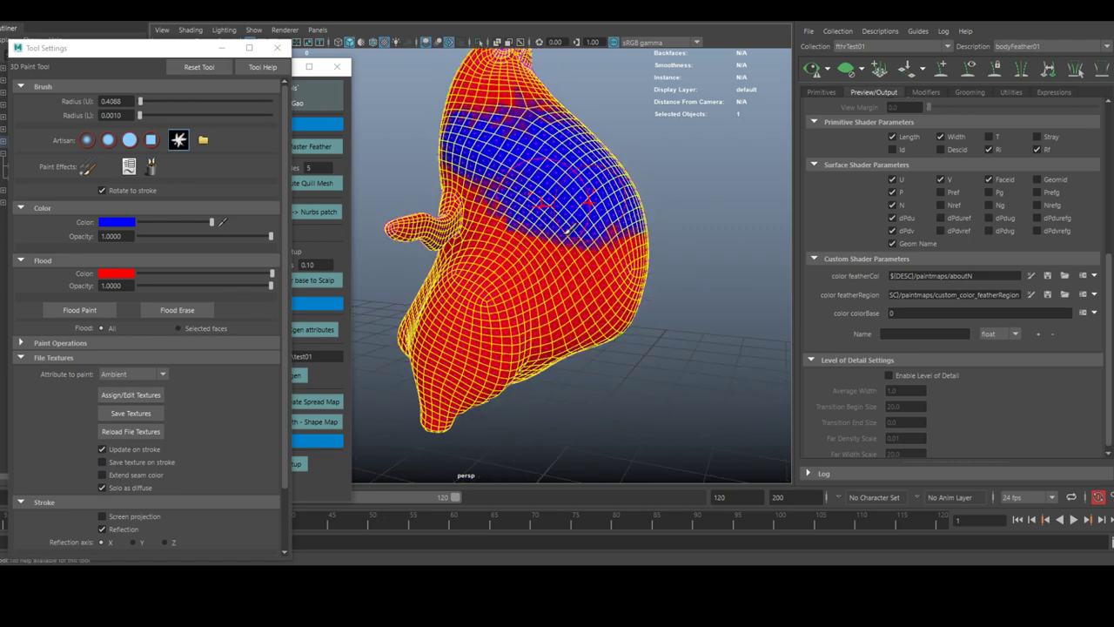
- Set the brush colour to pure green and paint the lower body between the blue band and the legs
{"action": "left_click_drag", "start_coordinate": [659, 258], "coordinate": [649, 236], "text": "alt"}
{"action": "left_click", "coordinate": [130, 272]}
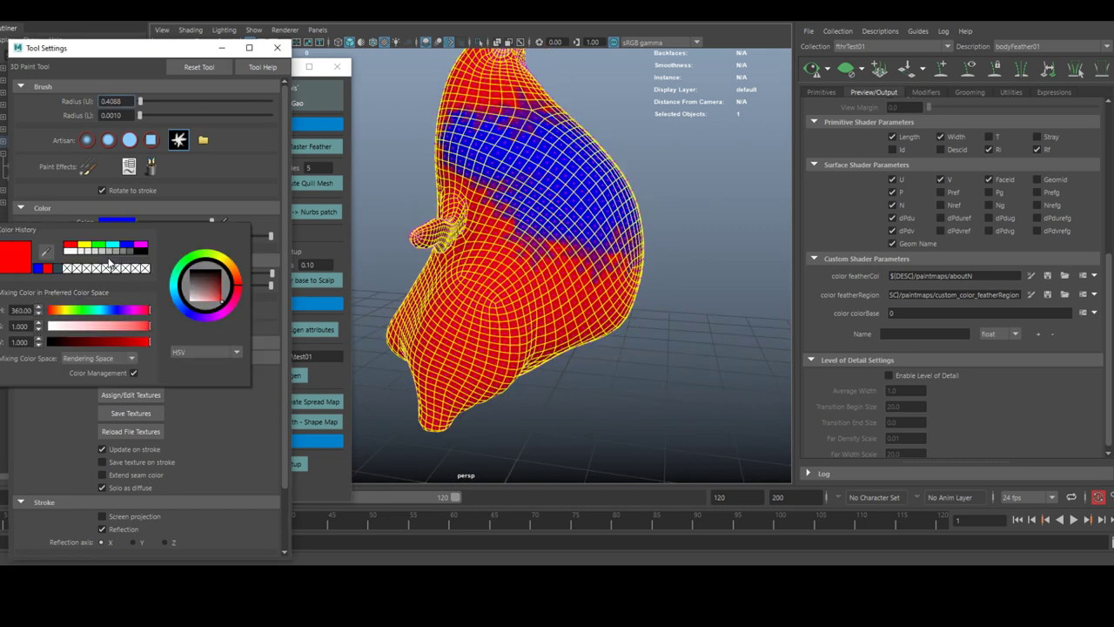
{"action": "left_click", "coordinate": [116, 224]}
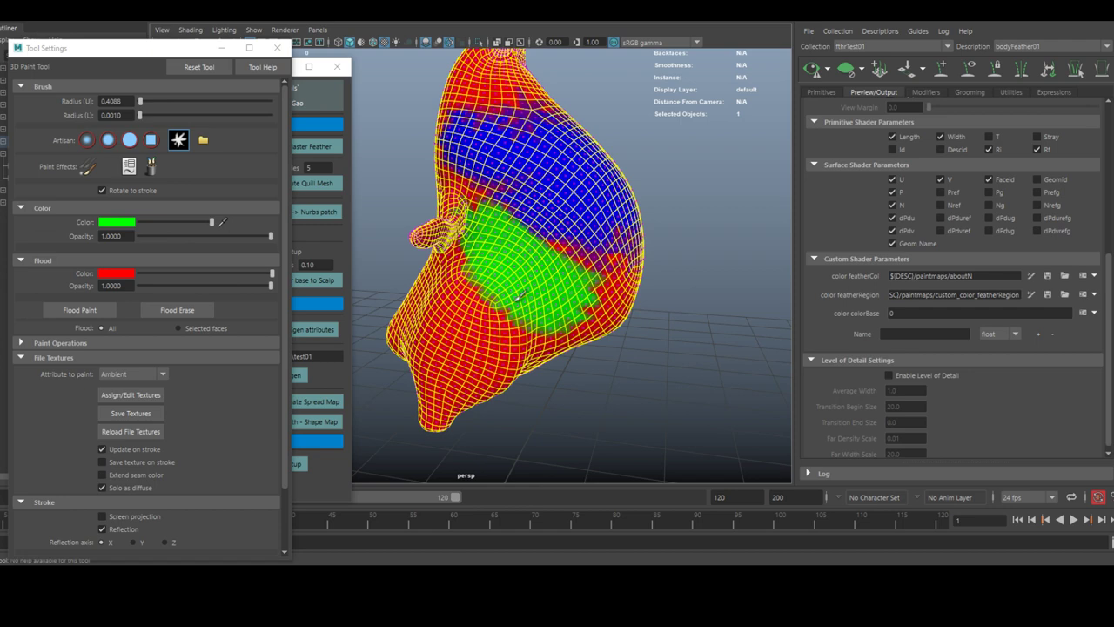
{"action": "left_click_drag", "start_coordinate": [519, 295], "coordinate": [530, 292], "text": "alt"}
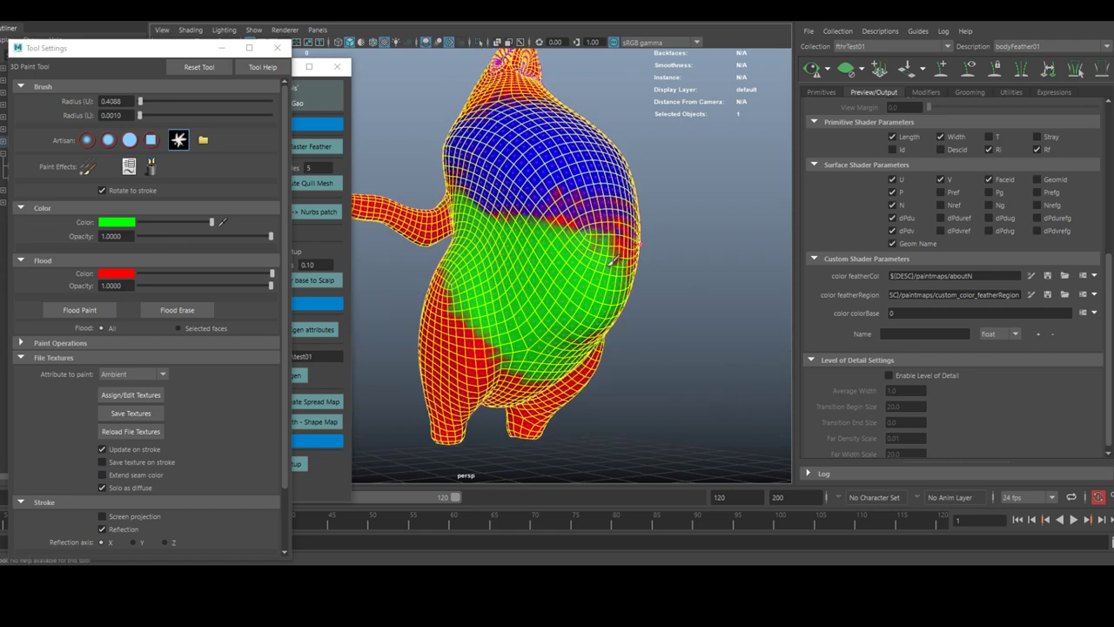
{"action": "mouse_move", "coordinate": [614, 259]}
{"action": "left_mouse_down", "text": "alt"}
{"action": "mouse_move", "coordinate": [558, 287]}
{"action": "mouse_move", "coordinate": [601, 291]}
{"action": "left_mouse_up", "text": "alt"}
- Switch the brush back to blue and extend the blue region down over the green border
{"action": "left_click", "coordinate": [110, 225]}
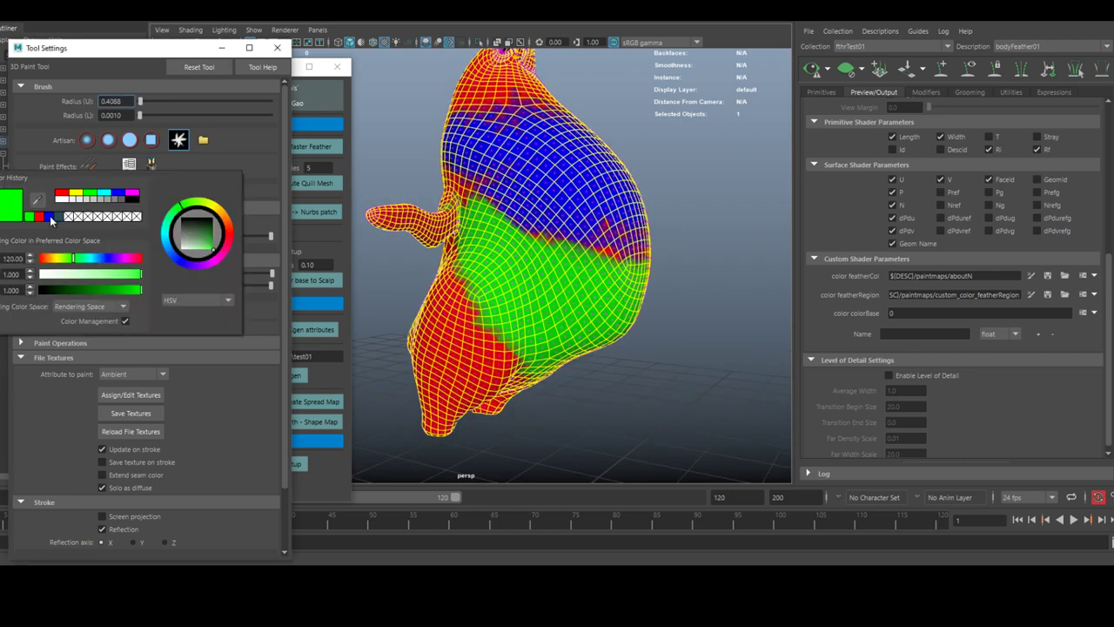
{"action": "left_click", "coordinate": [51, 219]}
{"action": "left_click_drag", "start_coordinate": [572, 230], "coordinate": [618, 254]}
{"action": "mouse_move", "coordinate": [618, 254]}
{"action": "left_mouse_down", "text": "alt"}
{"action": "mouse_move", "coordinate": [574, 253]}
{"action": "mouse_move", "coordinate": [543, 234]}
{"action": "left_mouse_up", "text": "alt"}
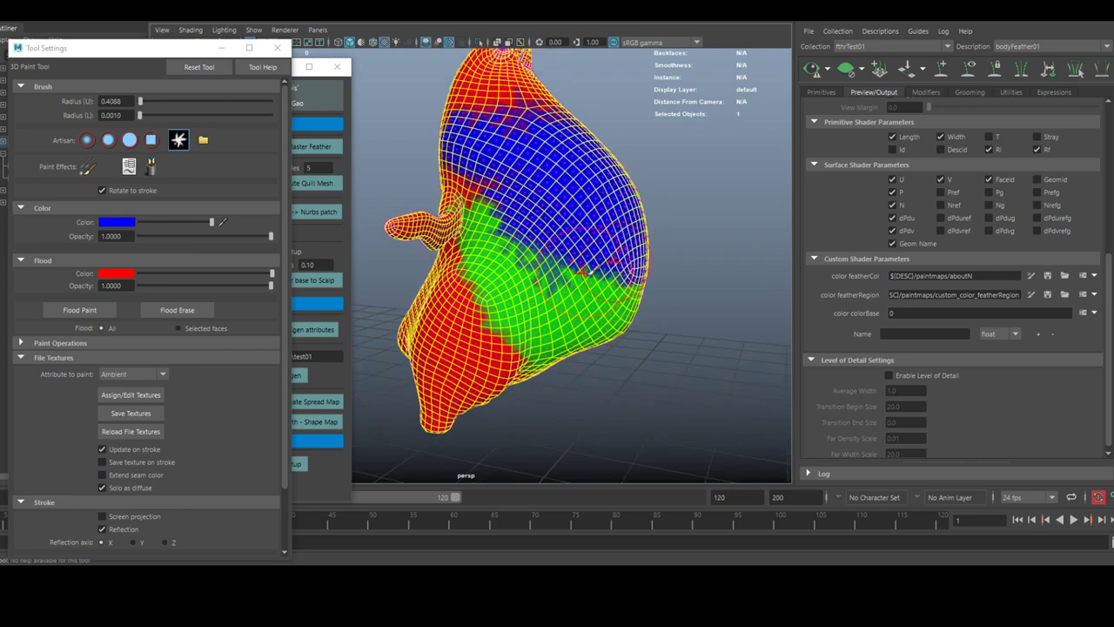
{"action": "mouse_move", "coordinate": [584, 273]}
{"action": "left_mouse_down", "text": "alt"}
{"action": "mouse_move", "coordinate": [561, 278]}
{"action": "mouse_move", "coordinate": [597, 310]}
{"action": "left_mouse_up", "text": "alt"}
- Switch the brush to green and break up the blue-green border with irregular strokes across the lower body
{"action": "left_click", "coordinate": [110, 222]}
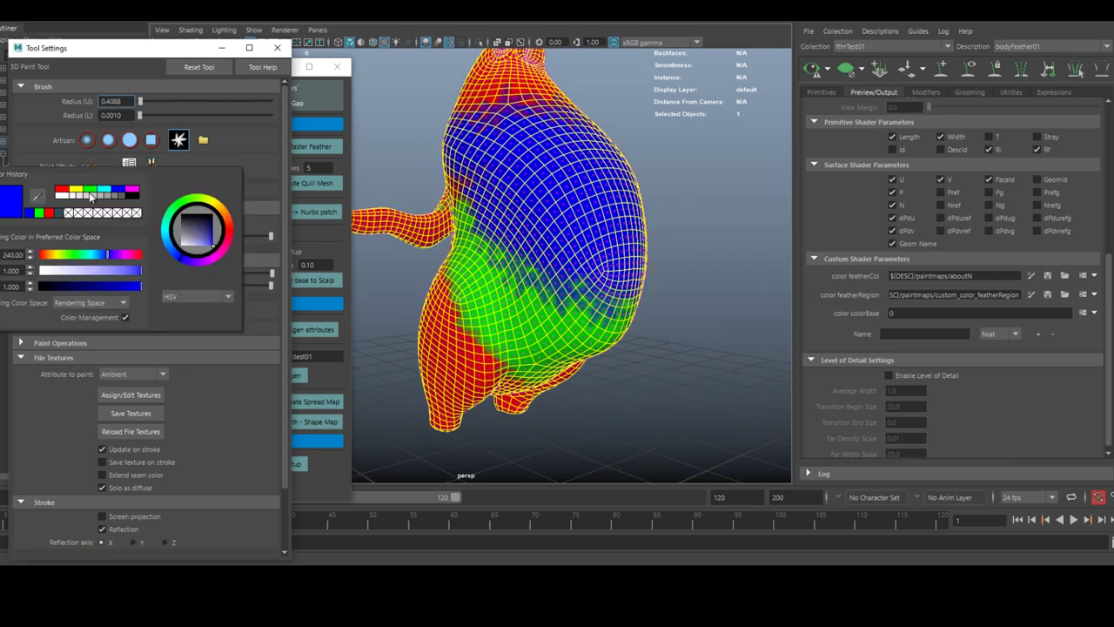
{"action": "left_click", "coordinate": [86, 196]}
{"action": "left_click", "coordinate": [106, 224]}
{"action": "left_click", "coordinate": [47, 215]}
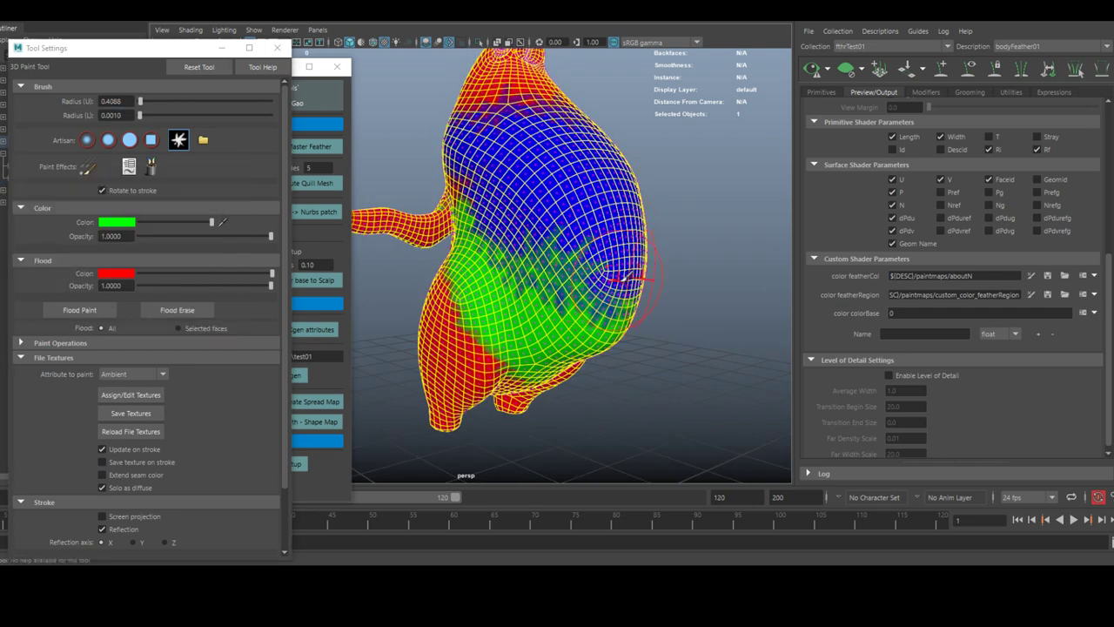
{"action": "left_click_drag", "start_coordinate": [633, 280], "coordinate": [539, 246], "text": "alt"}
{"action": "left_click_drag", "start_coordinate": [582, 293], "coordinate": [576, 250], "text": "alt"}
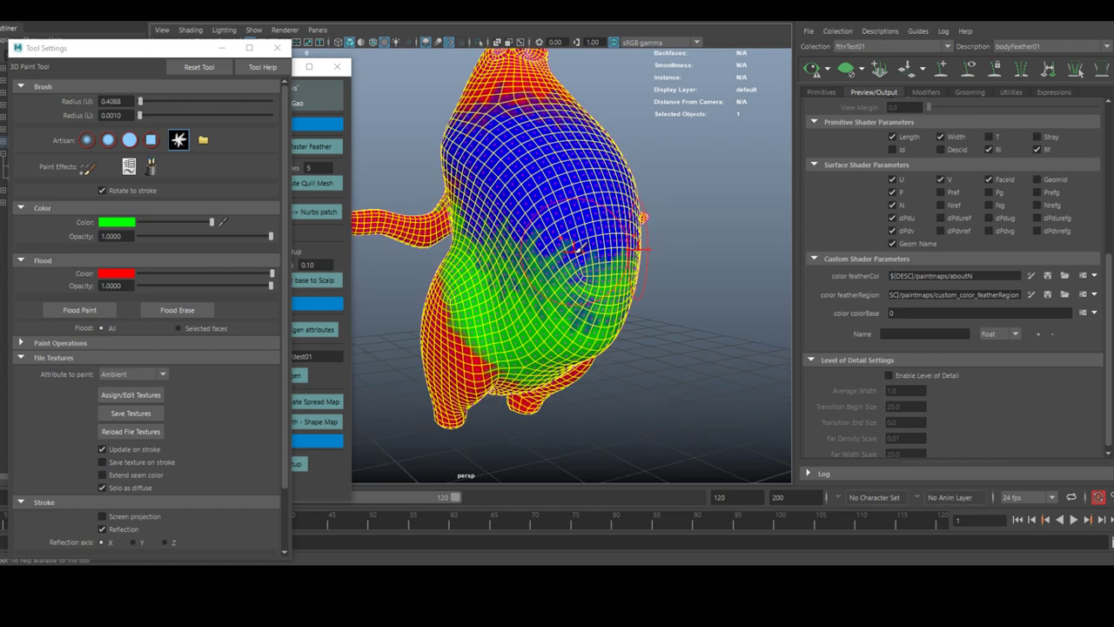
{"action": "left_click_drag", "start_coordinate": [607, 331], "coordinate": [512, 233], "text": "alt"}
{"action": "left_click_drag", "start_coordinate": [592, 285], "coordinate": [555, 248], "text": "alt"}
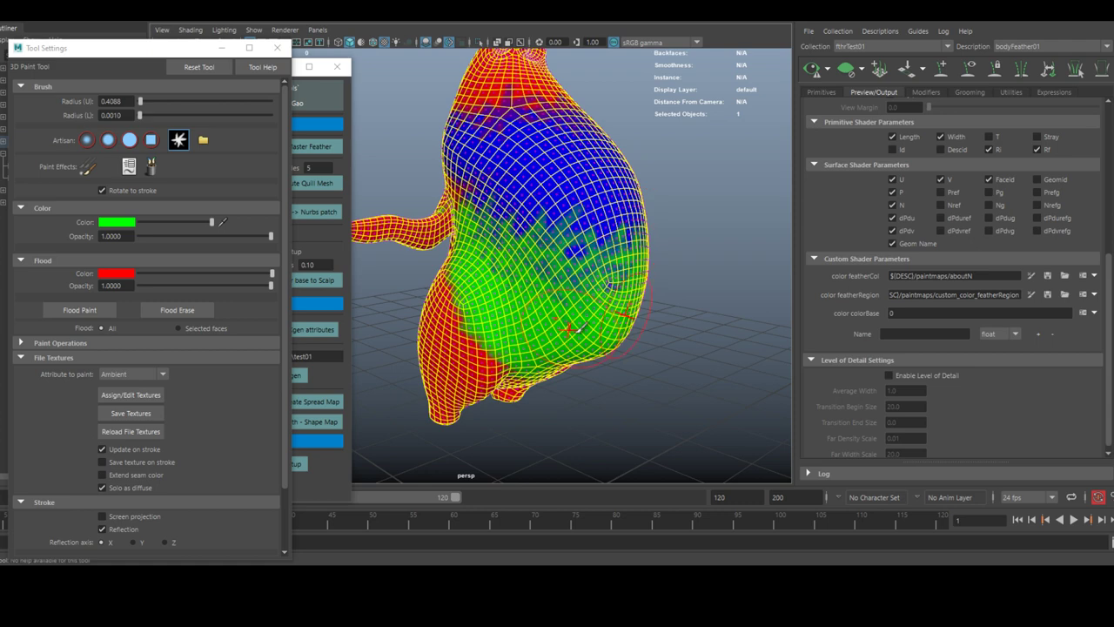
{"action": "left_click_drag", "start_coordinate": [570, 329], "coordinate": [531, 288], "text": "alt"}
- Finish painting the featherRegion map, close the paint tool settings and save the scene
{"action": "key", "text": "w"}
{"action": "left_click_drag", "start_coordinate": [655, 252], "coordinate": [673, 320], "text": "alt"}
{"action": "scroll", "coordinate": [635, 322], "scroll_direction": "up", "scroll_amount": 2}
{"action": "left_click", "coordinate": [659, 296]}
{"action": "key", "text": "t"}
{"action": "scroll", "coordinate": [660, 296], "scroll_direction": "down", "scroll_amount": 2}
{"action": "left_click", "coordinate": [1031, 295]}
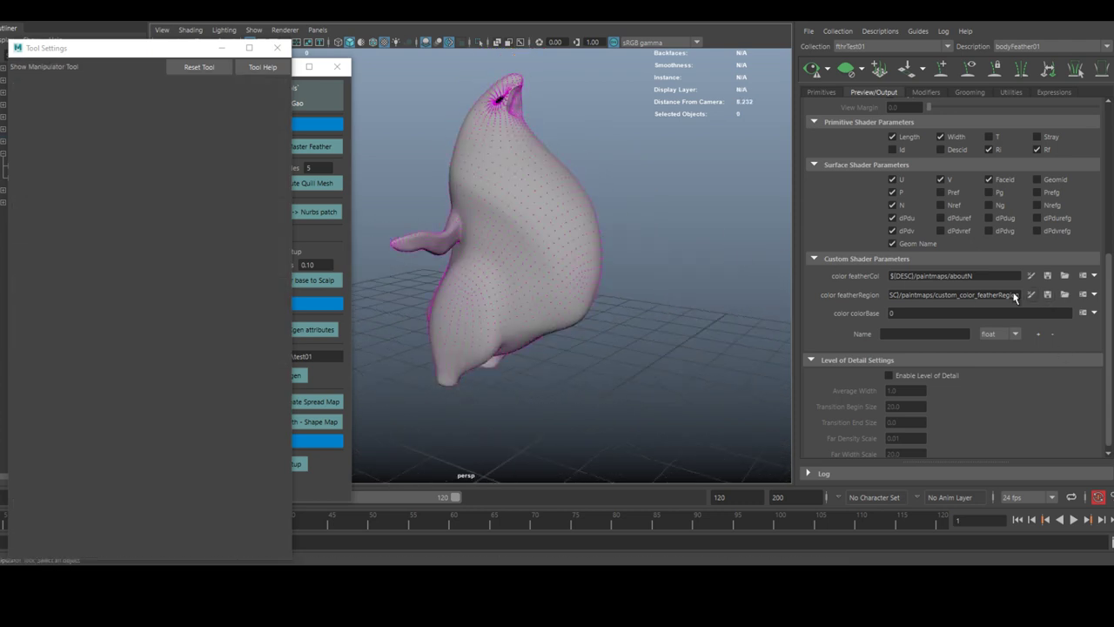
{"action": "mouse_move", "coordinate": [723, 294]}
{"action": "left_mouse_down", "text": "alt"}
{"action": "mouse_move", "coordinate": [557, 294]}
{"action": "mouse_move", "coordinate": [665, 293]}
{"action": "left_mouse_up", "text": "alt"}
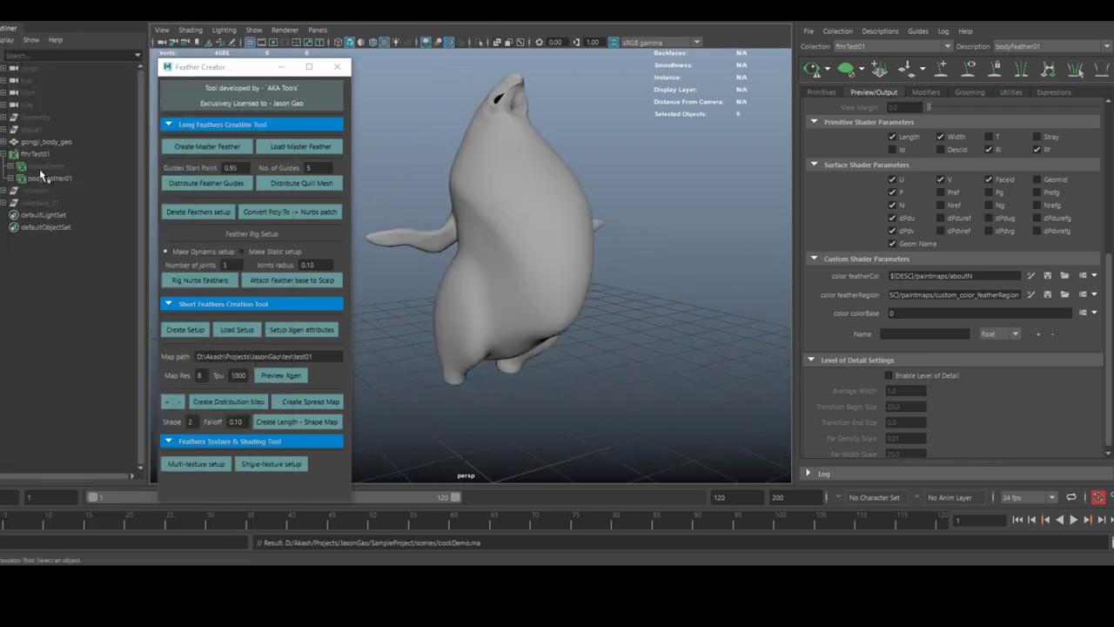
- Apply the Feather Creator multi-texture setup to bodyFeather01 and show its extra texture attributes
{"action": "left_click", "coordinate": [44, 178]}
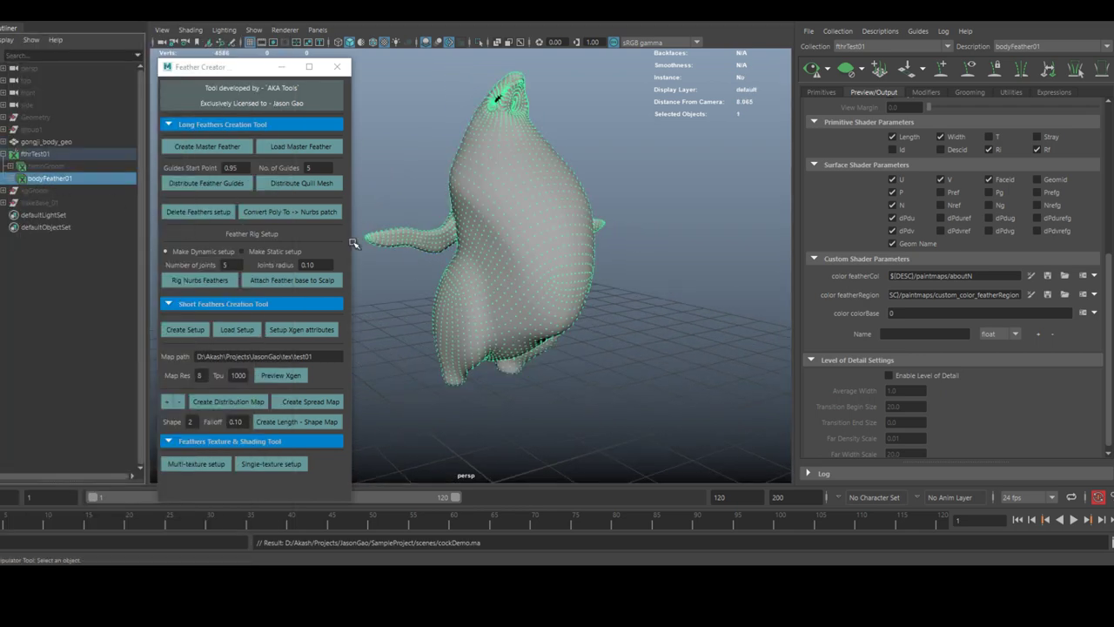
{"action": "left_click_drag", "start_coordinate": [473, 294], "coordinate": [520, 293], "text": "alt"}
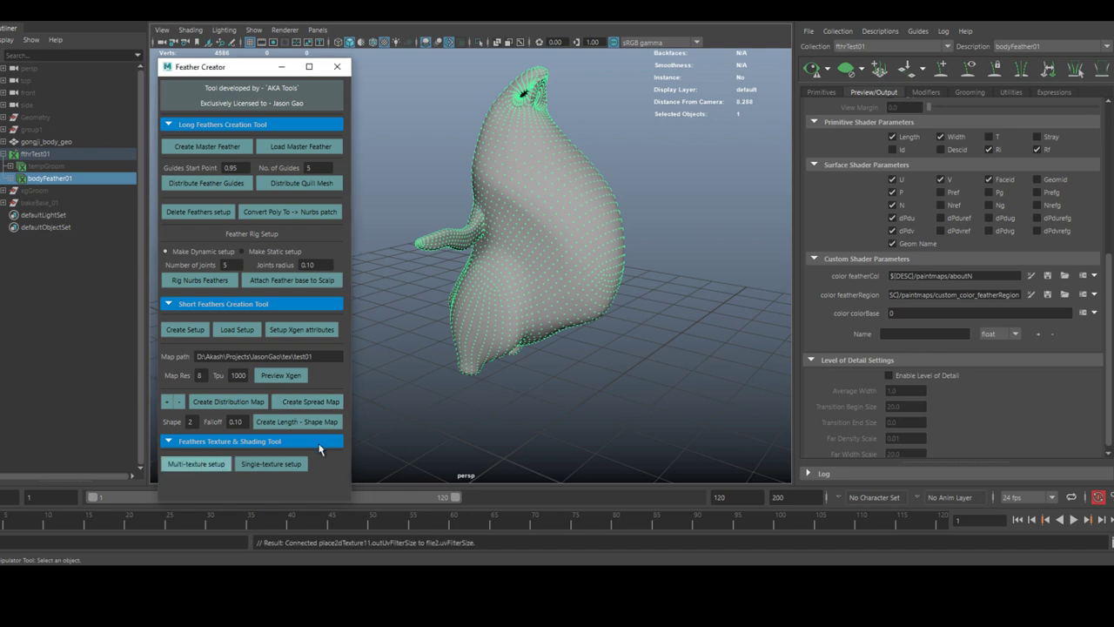
{"action": "mouse_move", "coordinate": [622, 351]}
{"action": "left_mouse_down", "text": "alt"}
{"action": "mouse_move", "coordinate": [659, 340]}
{"action": "mouse_move", "coordinate": [635, 364]}
{"action": "left_mouse_up", "text": "alt"}
{"action": "key", "text": "ctrl+a"}
- Switch to File Explorer and copy the full path of profilePic.tif in the featherTextures folder
{"action": "mouse_move", "coordinate": [90, 577]}
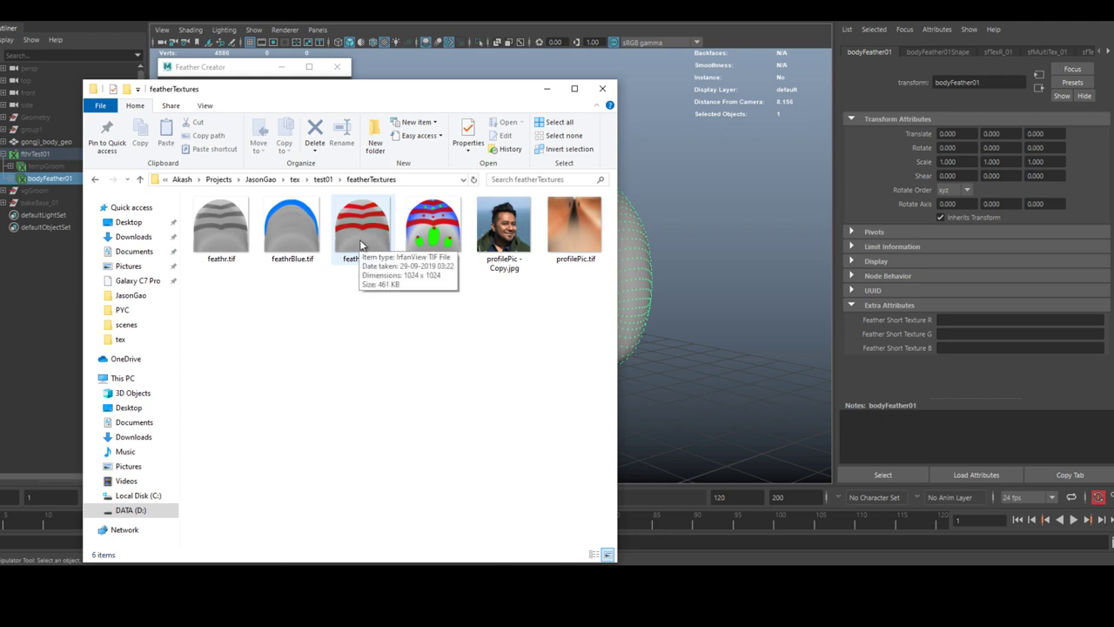
{"action": "left_click", "coordinate": [566, 224]}
{"action": "key", "text": "F2"}
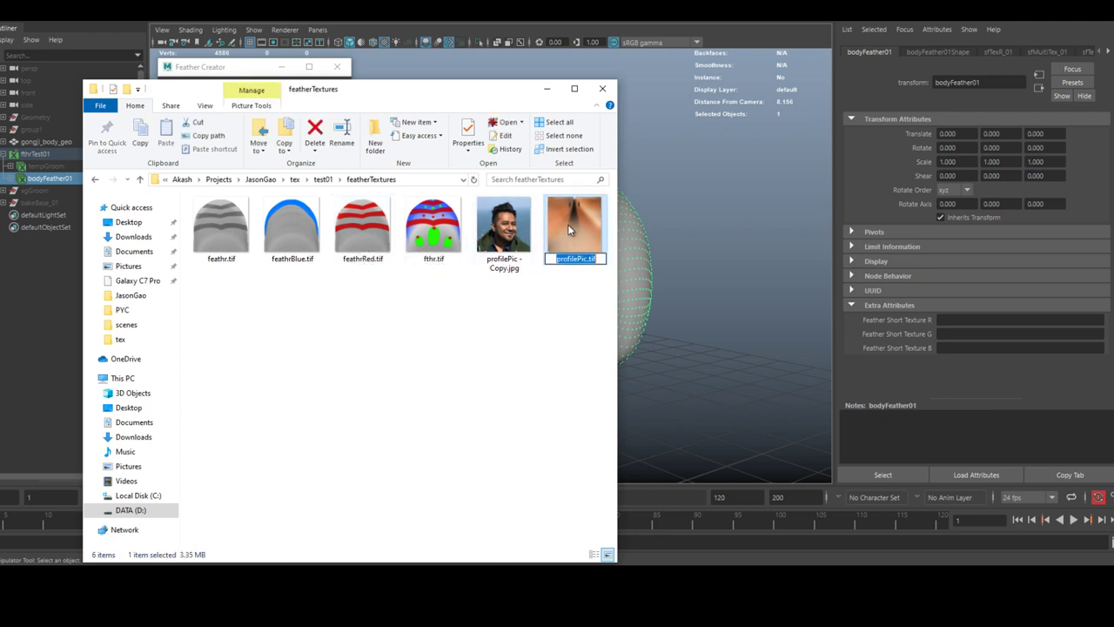
{"action": "left_click", "coordinate": [424, 180]}
{"action": "left_click", "coordinate": [424, 179]}
{"action": "left_click", "coordinate": [427, 179]}
{"action": "type", "text": "\\"}
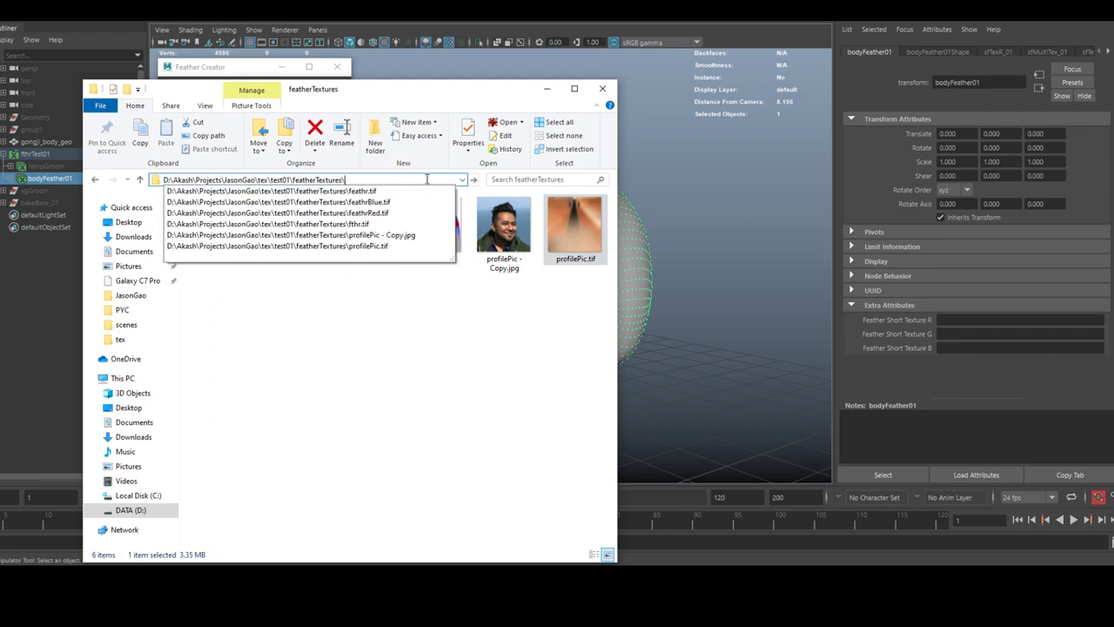
{"action": "type", "text": "profilePic.tif"}
{"action": "key", "text": "ctrl+a"}
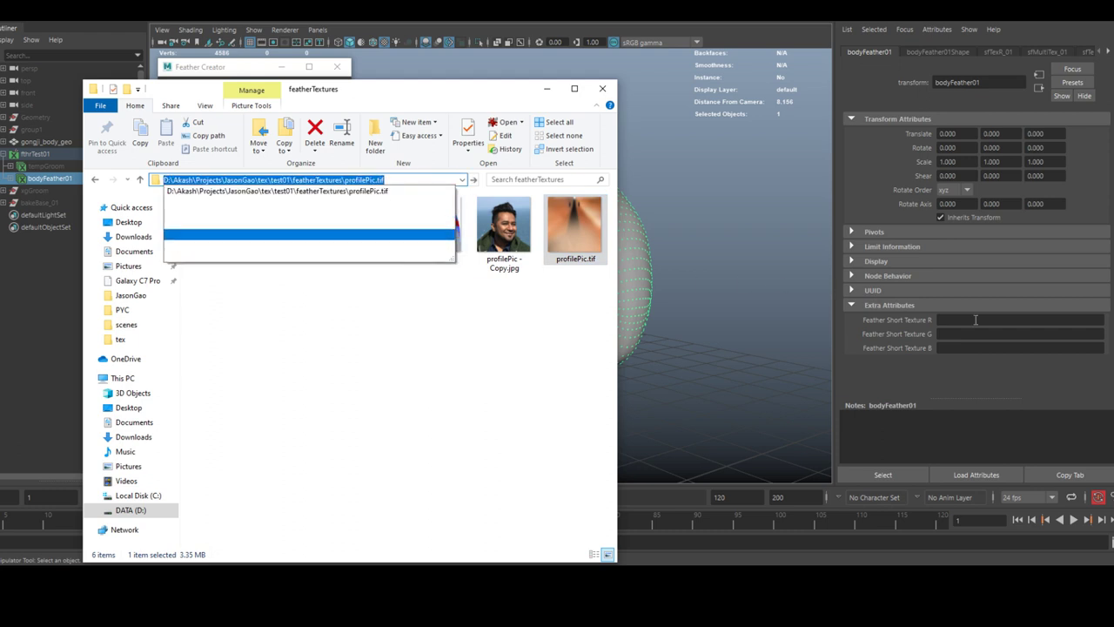
{"action": "key", "text": "ctrl+c"}
- Set bodyFeather01's Feather Short Texture R to the copied profilePic.tif path
{"action": "left_click", "coordinate": [975, 319]}
{"action": "key", "text": "ctrl+v"}
{"action": "key", "text": "Return"}
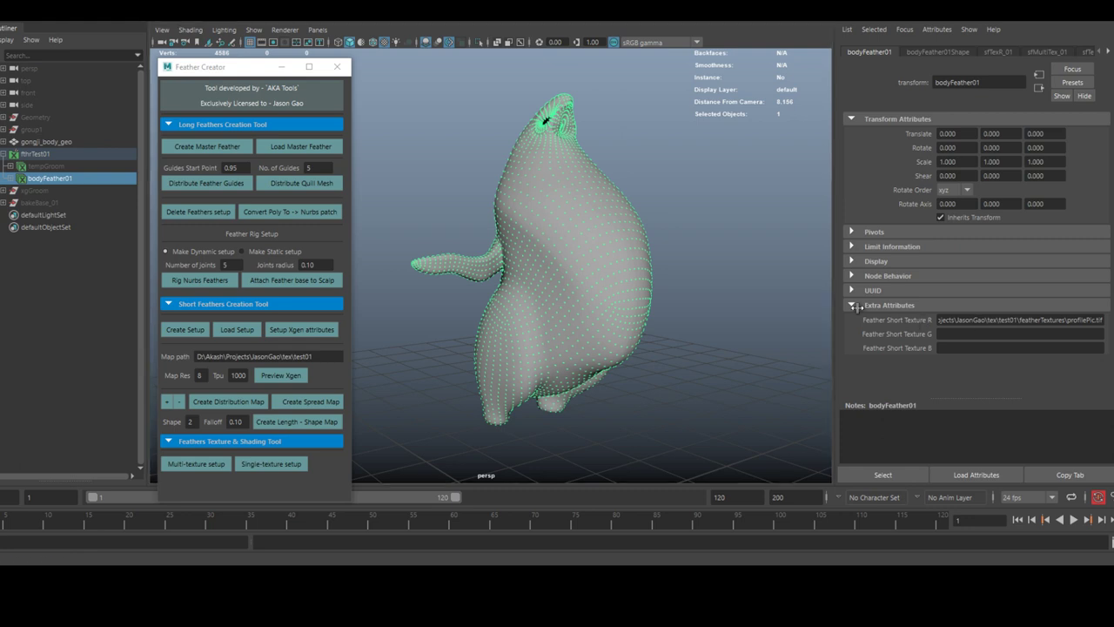
- Switch to File Explorer and copy the full path of feathrBlue.tif in the featherTextures folder
{"action": "key", "text": "alt+Tab"}
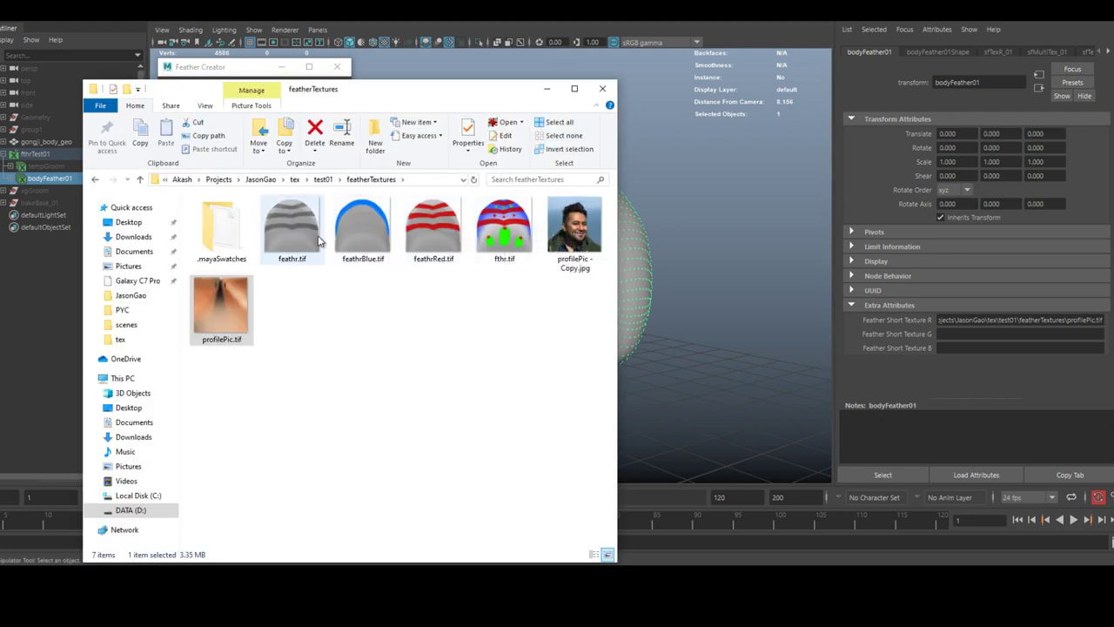
{"action": "left_click", "coordinate": [455, 252]}
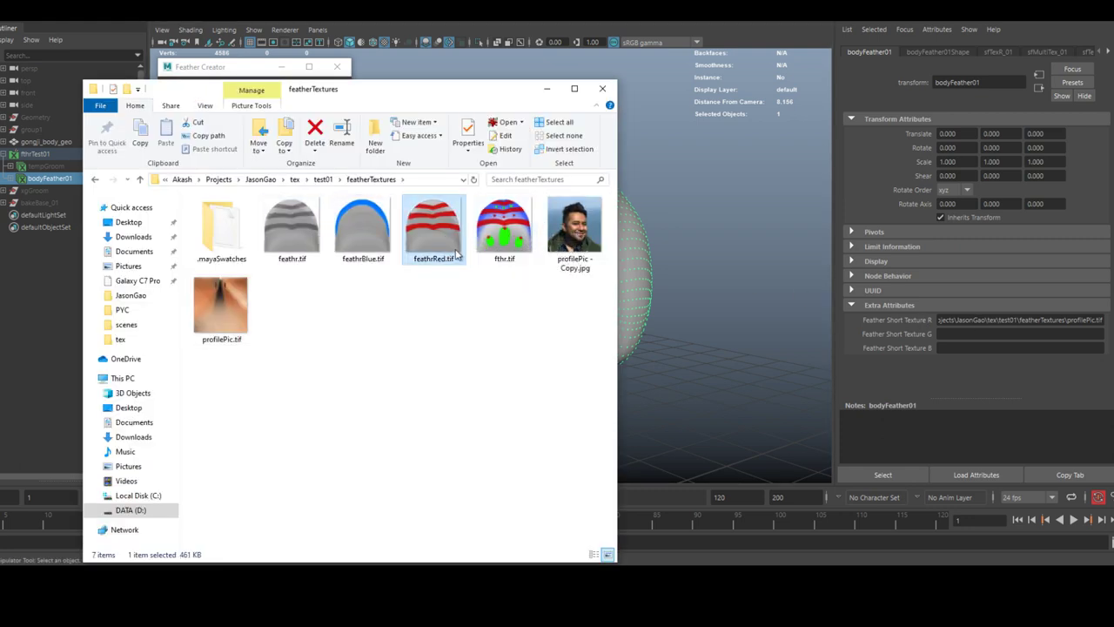
{"action": "left_click", "coordinate": [501, 250]}
{"action": "left_click", "coordinate": [364, 253]}
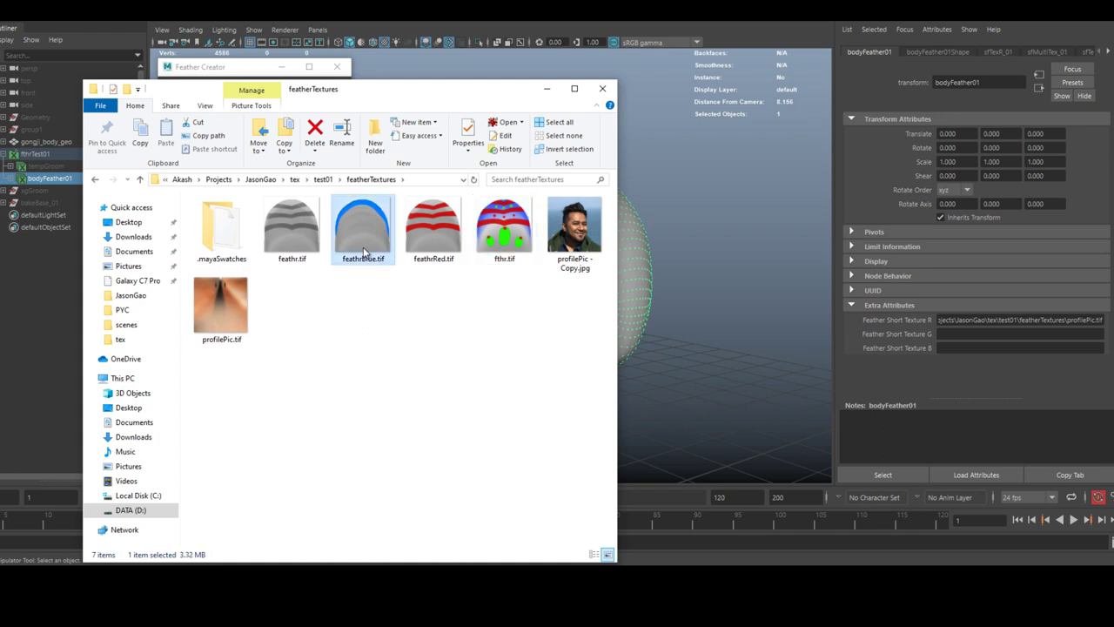
{"action": "left_click", "coordinate": [364, 253]}
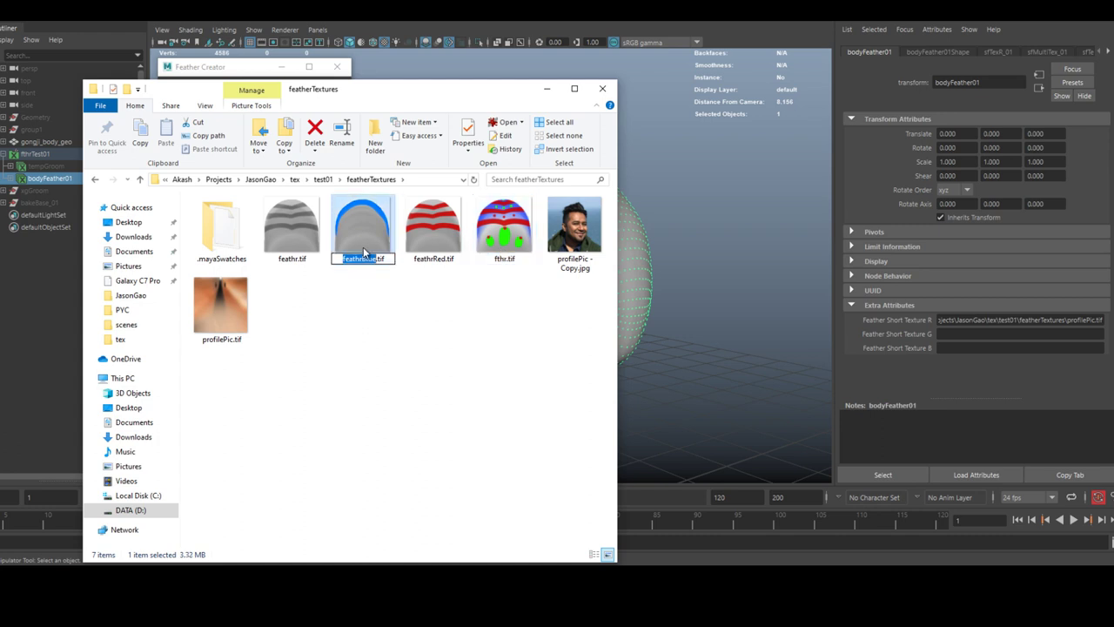
{"action": "left_click", "coordinate": [421, 180]}
{"action": "left_click", "coordinate": [424, 179]}
{"action": "type", "text": "\\"}
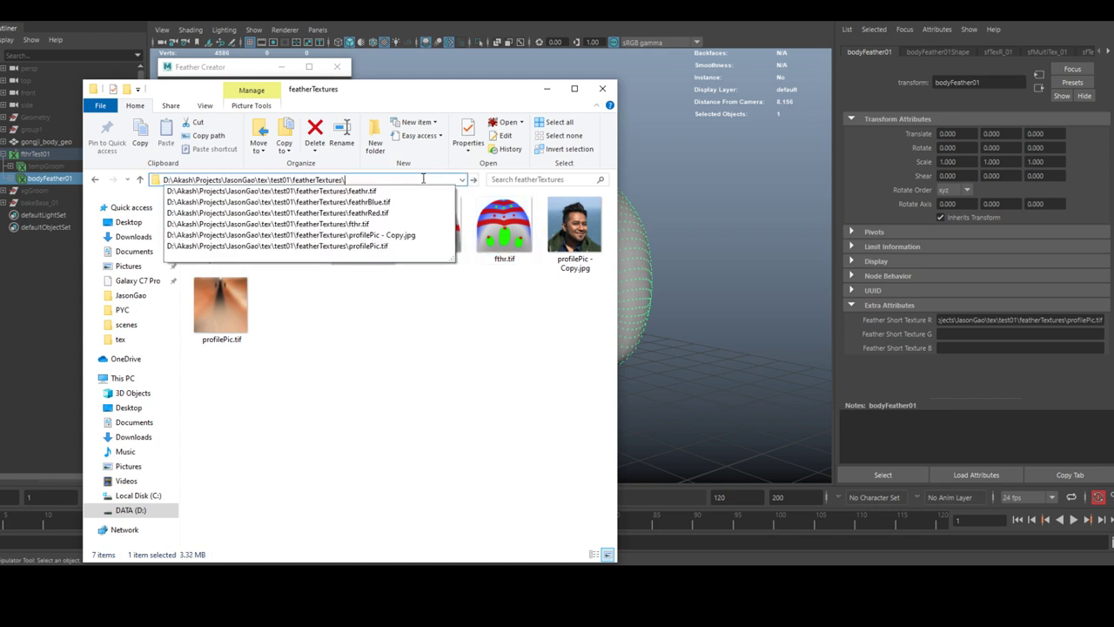
{"action": "key", "text": "ctrl+v"}
{"action": "key", "text": "ctrl+a"}
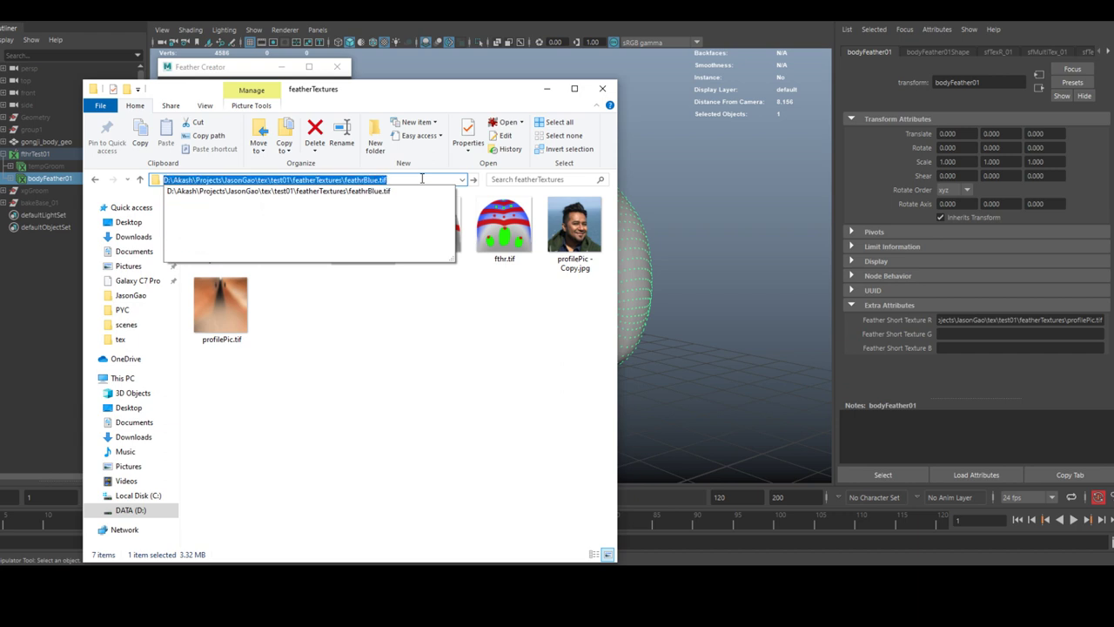
- Return to Maya and set bodyFeather01's Feather Short Texture G to the copied feathrBlue.tif path
{"action": "left_click", "coordinate": [958, 331]}
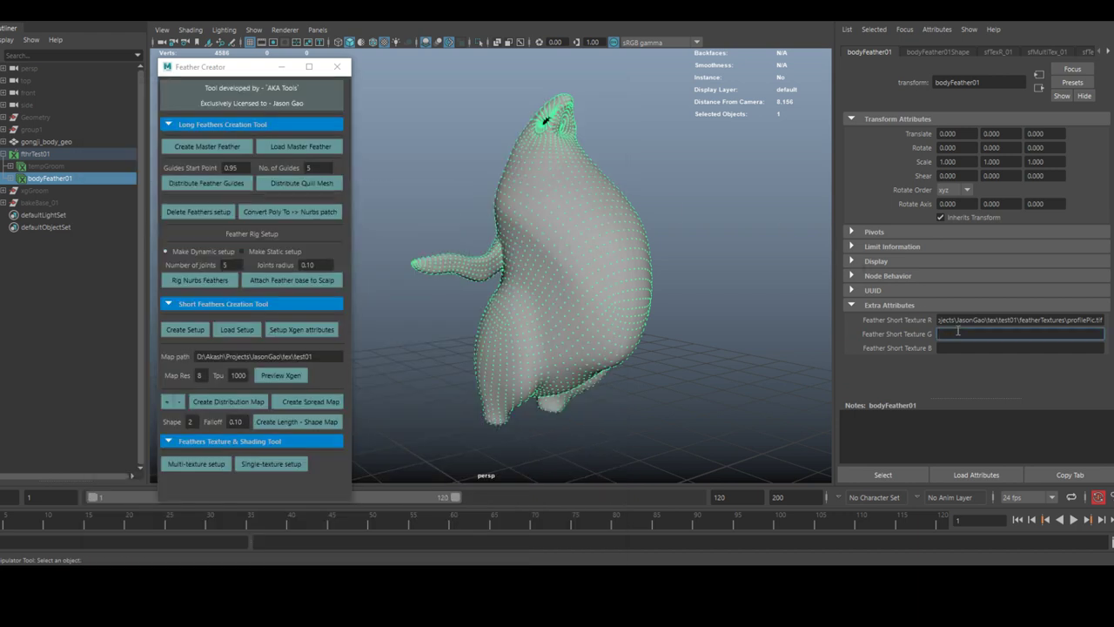
{"action": "key", "text": "ctrl+v"}
{"action": "key", "text": "Return"}
- Switch to File Explorer and copy the full path of "profilePic - Copy.jpg" in the featherTextures folder
{"action": "key", "text": "alt+Tab"}
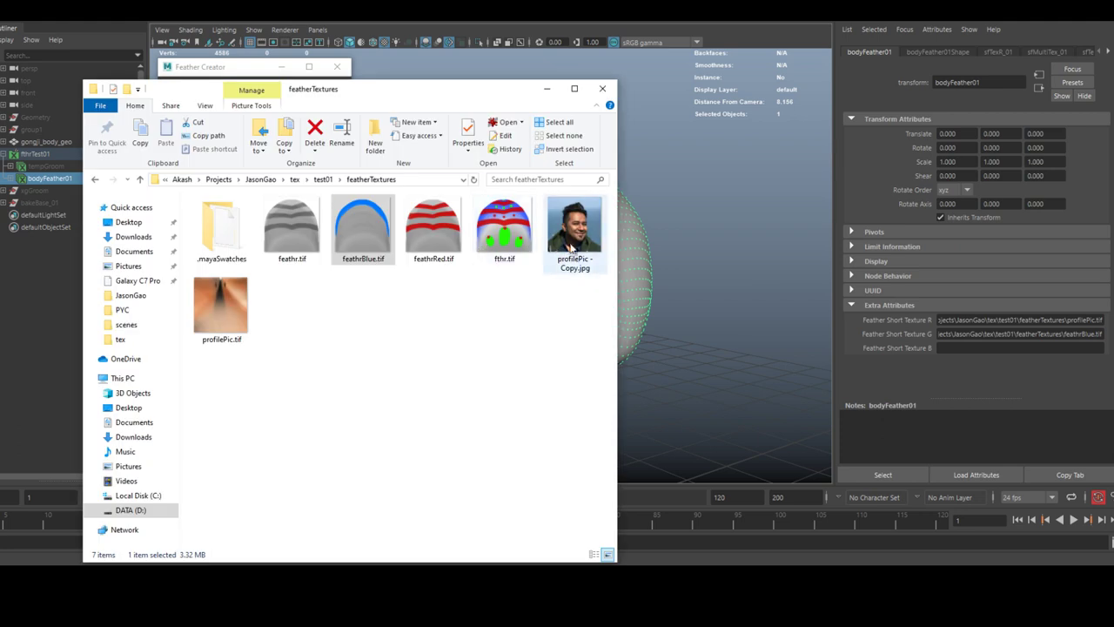
{"action": "left_click", "coordinate": [584, 246]}
{"action": "key", "text": "F2"}
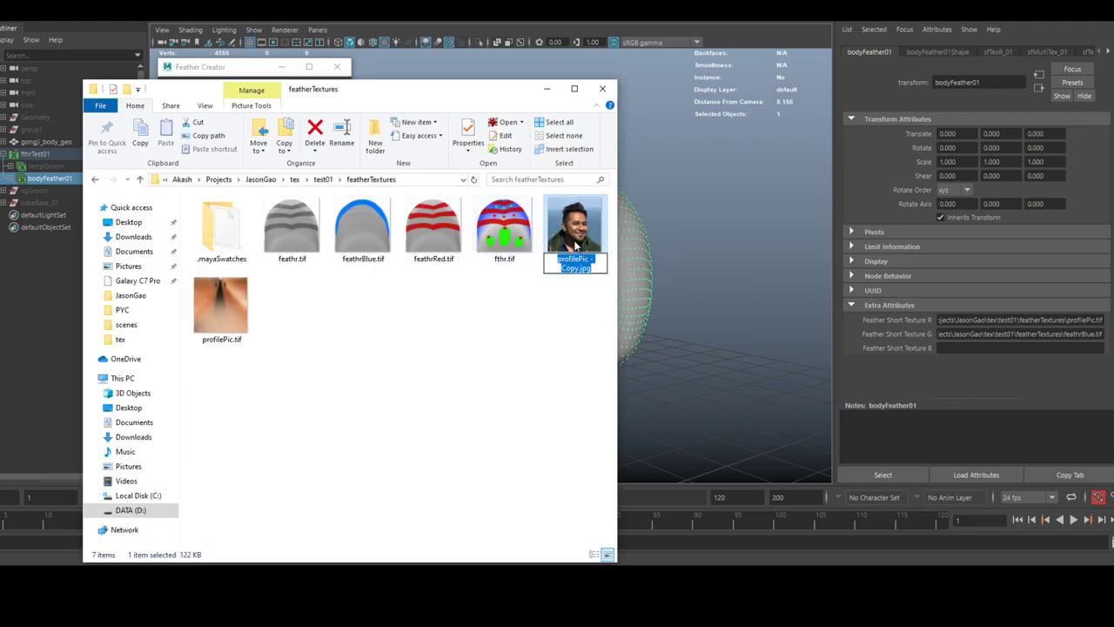
{"action": "left_click", "coordinate": [427, 180]}
{"action": "left_click", "coordinate": [421, 178]}
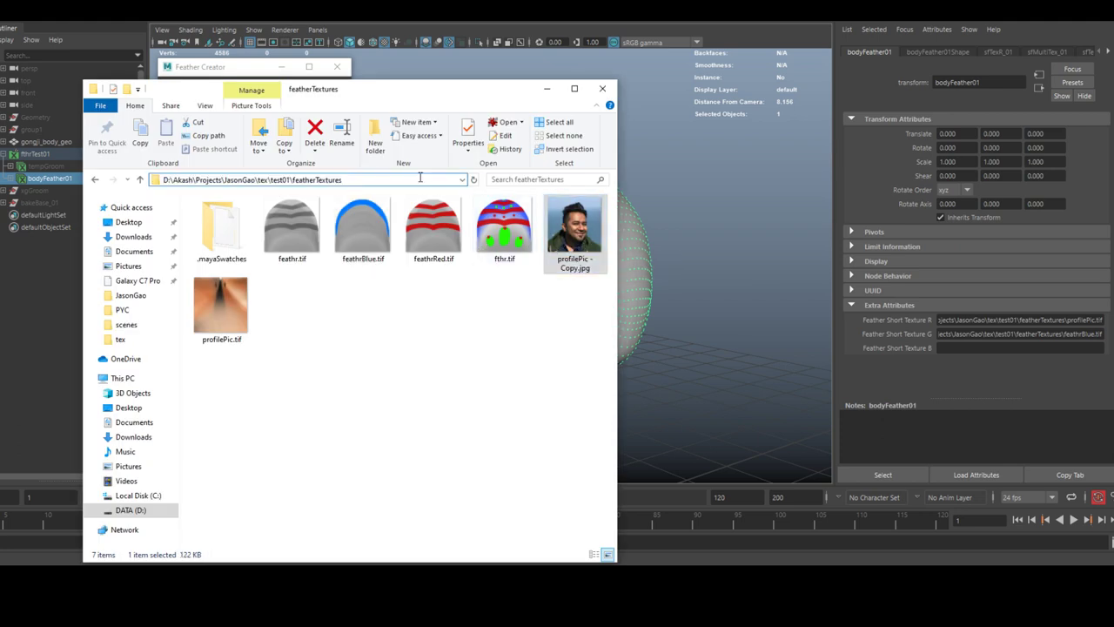
{"action": "type", "text": "\\"}
{"action": "key", "text": "ctrl+v"}
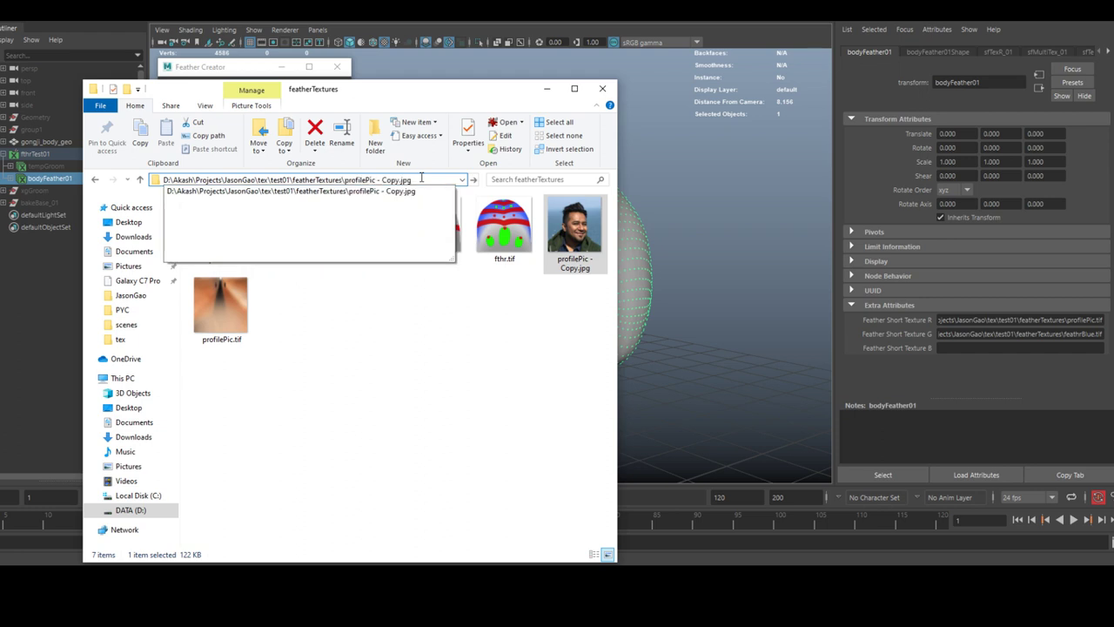
{"action": "key", "text": "ctrl+a"}
{"action": "key", "text": "ctrl+c"}
- Set bodyFeather01's Feather Short Texture B to the copied "profilePic - Copy.jpg" path and list the scene's textures in the Hypershade
{"action": "left_click", "coordinate": [973, 348]}
{"action": "key", "text": "ctrl+v"}
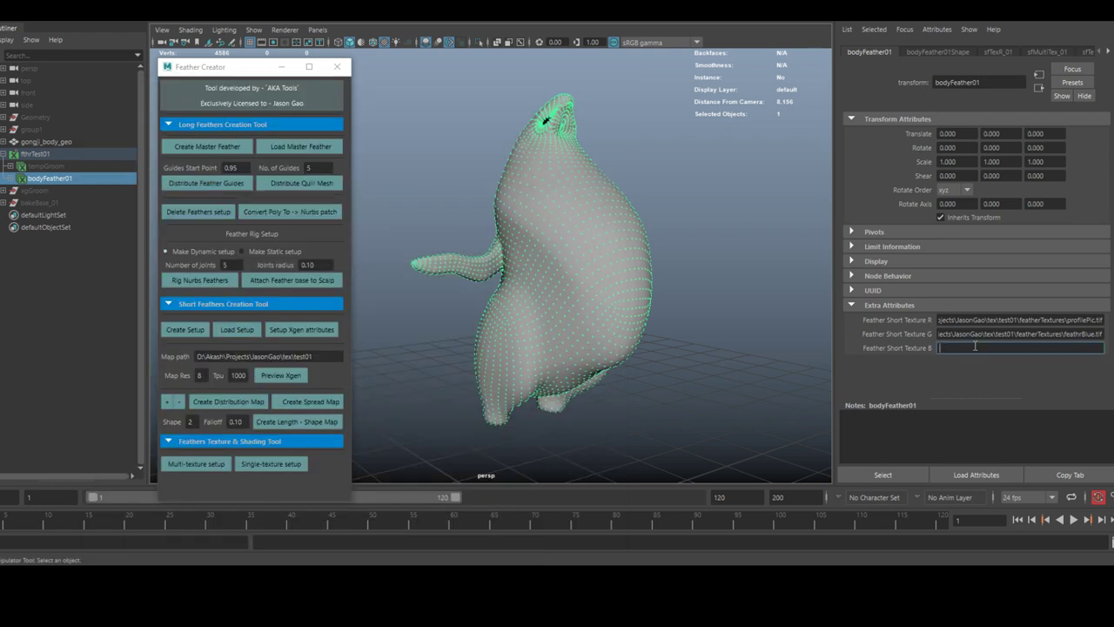
{"action": "key", "text": "Return"}
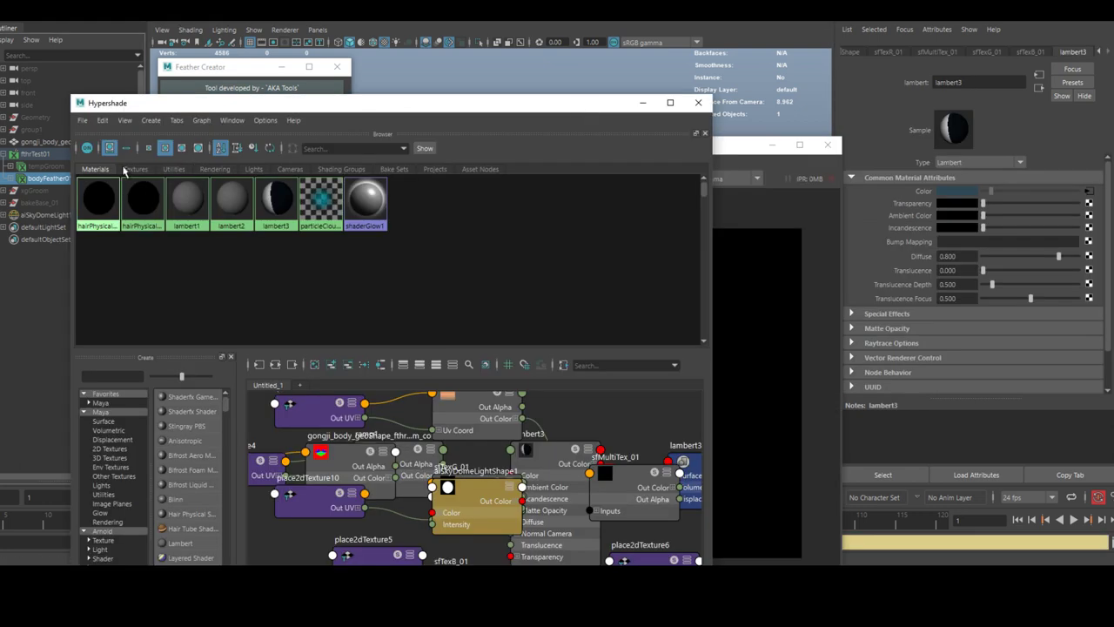
{"action": "left_click", "coordinate": [126, 170]}
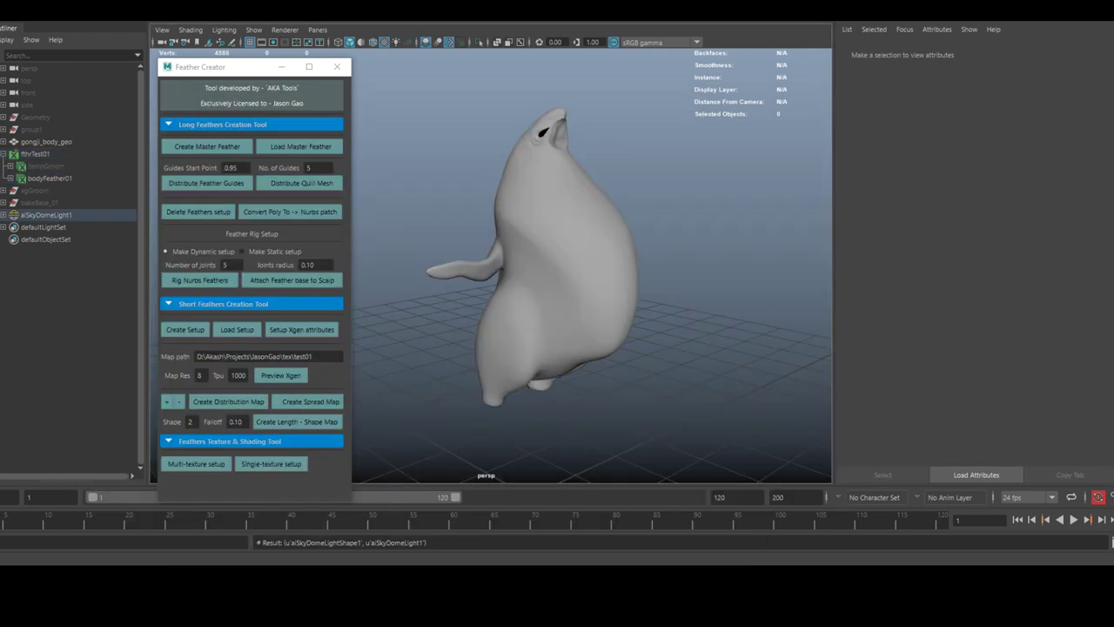
- Select aiSkyDomeLight1 and set its Sky Radius to 0.1
{"action": "left_click", "coordinate": [46, 214]}
{"action": "key", "text": "ctrl+a"}
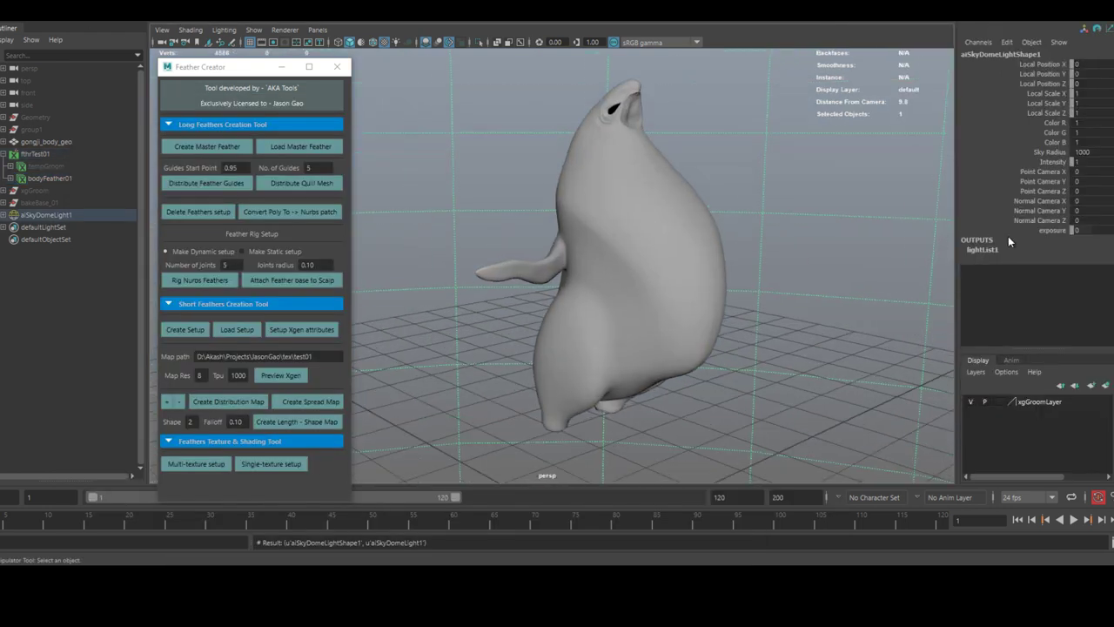
{"action": "type", "text": "0.1"}
{"action": "key", "text": "Return"}
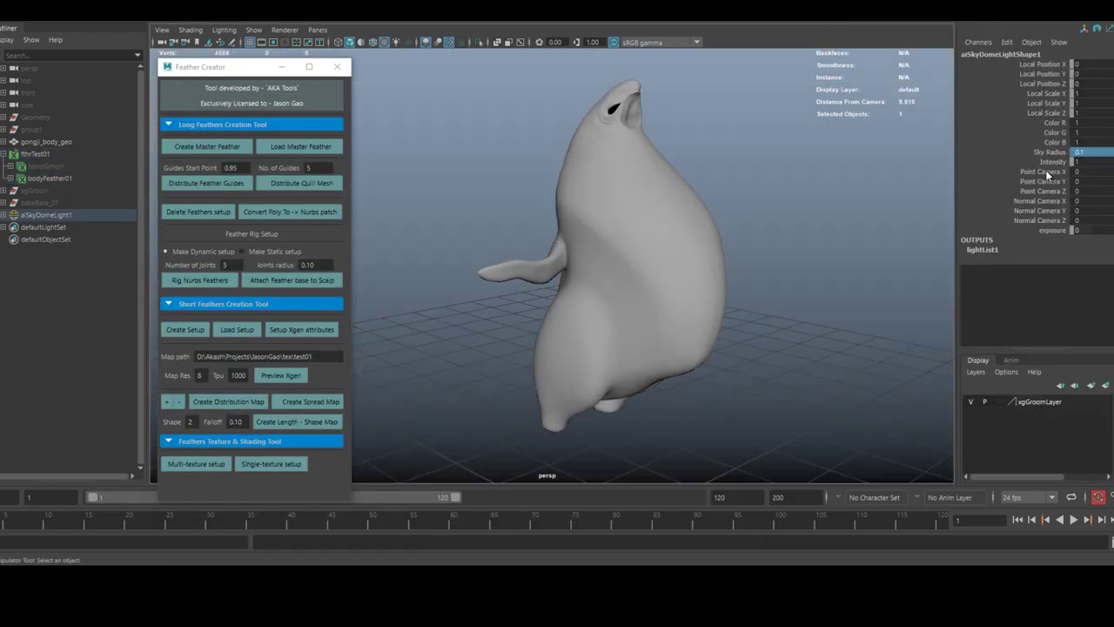
- Set the sky dome light's Camera visibility to 0 in its shape attributes and clear the selection
{"action": "key", "text": "ctrl+a"}
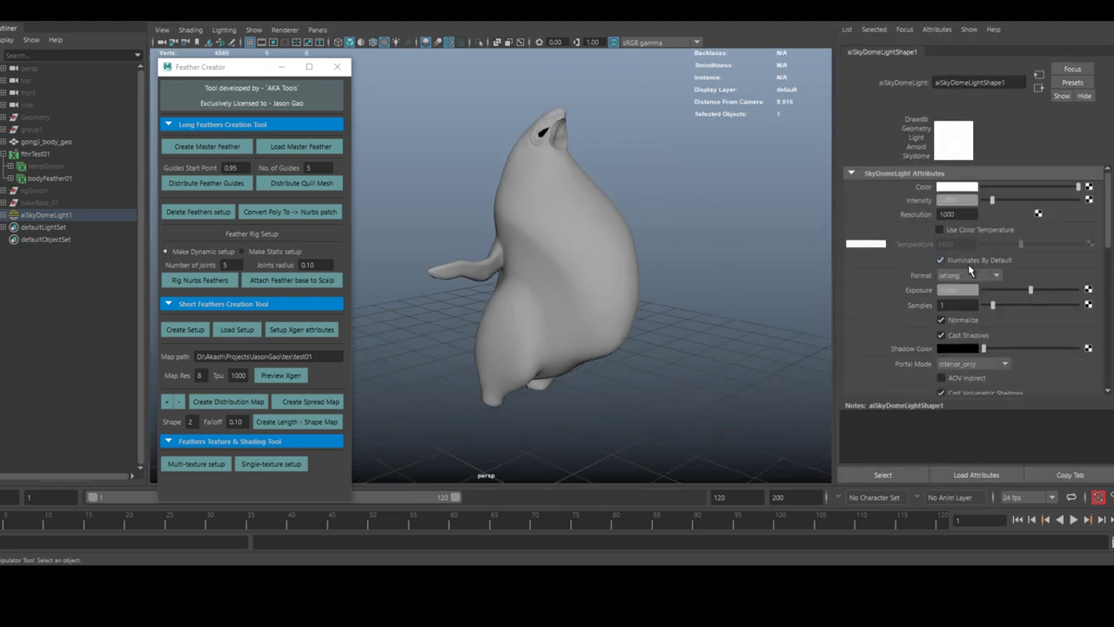
{"action": "scroll", "coordinate": [959, 333], "scroll_direction": "down", "scroll_amount": 3}
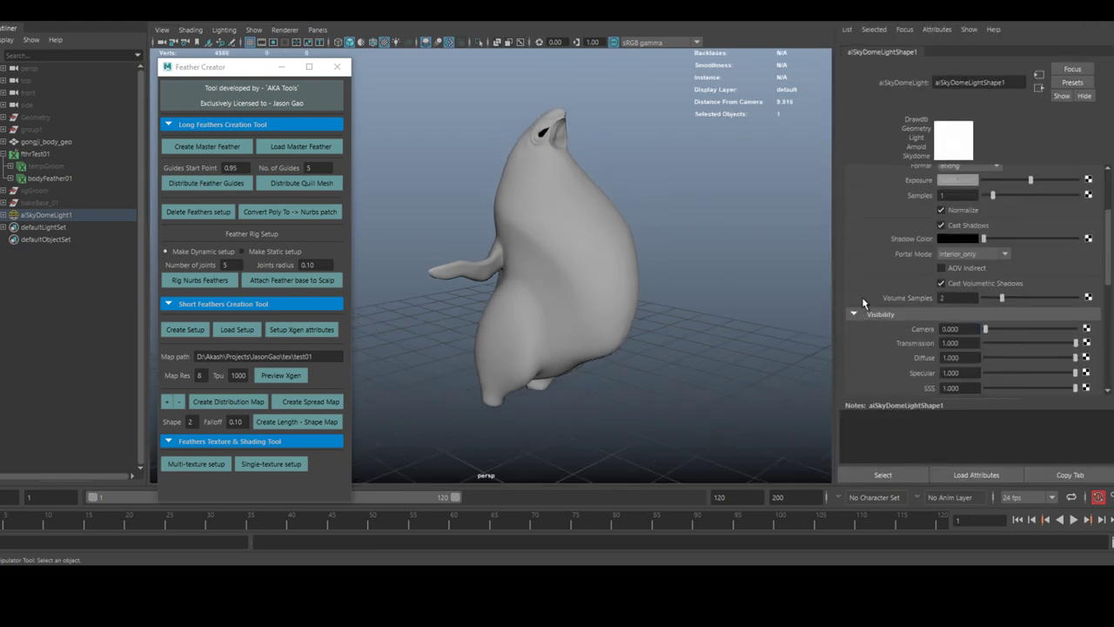
{"action": "left_click", "coordinate": [756, 225]}
{"action": "scroll", "coordinate": [756, 226], "scroll_direction": "up", "scroll_amount": 1}
{"action": "left_click", "coordinate": [185, 180]}
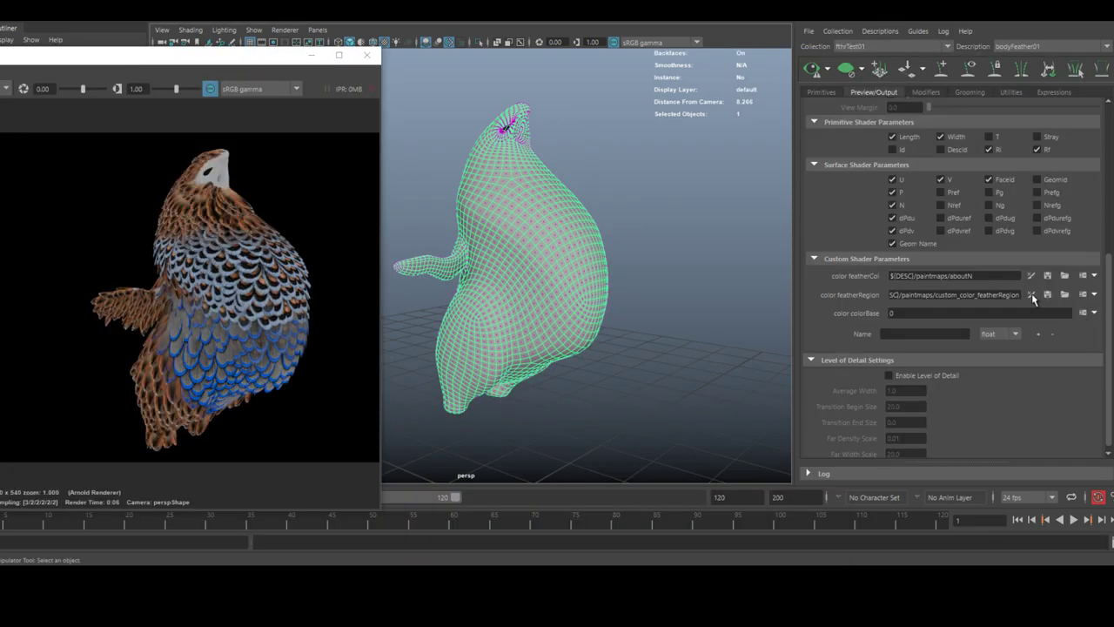
- Reopen the featherRegion map for painting and extend the blue region over the green area on the bird's lower back
{"action": "left_click", "coordinate": [1033, 296]}
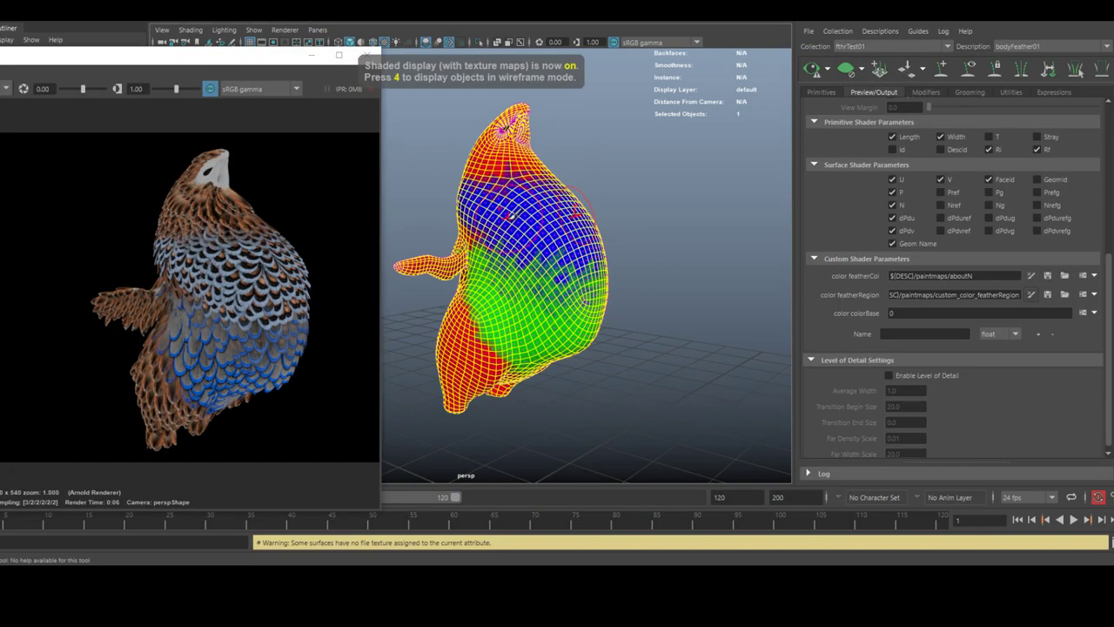
{"action": "left_click_drag", "start_coordinate": [154, 61], "coordinate": [291, 171]}
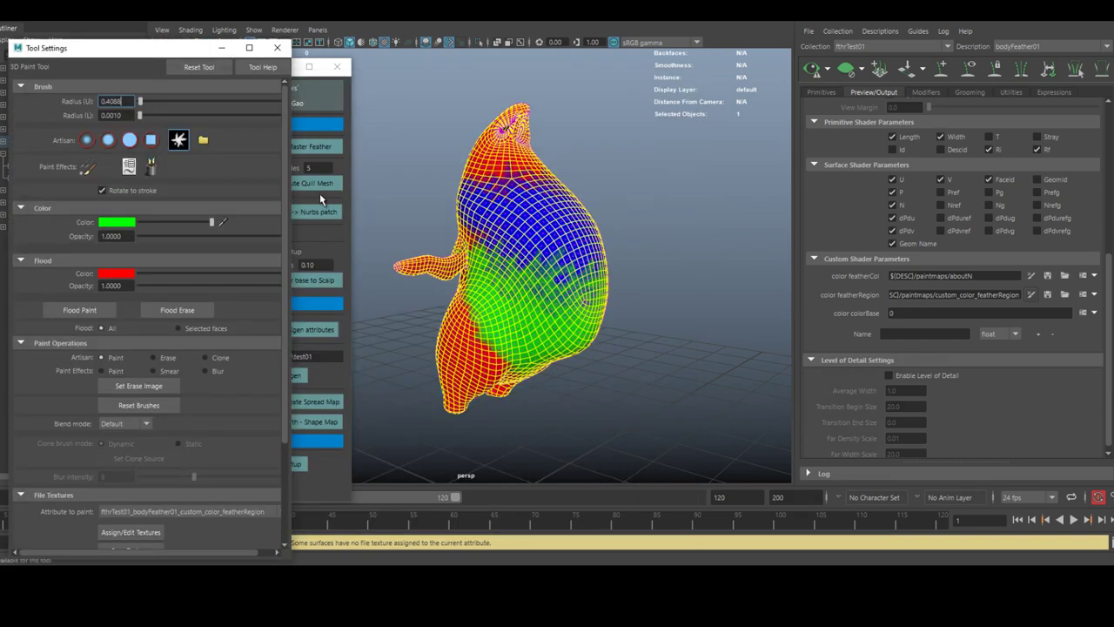
{"action": "left_click", "coordinate": [119, 222]}
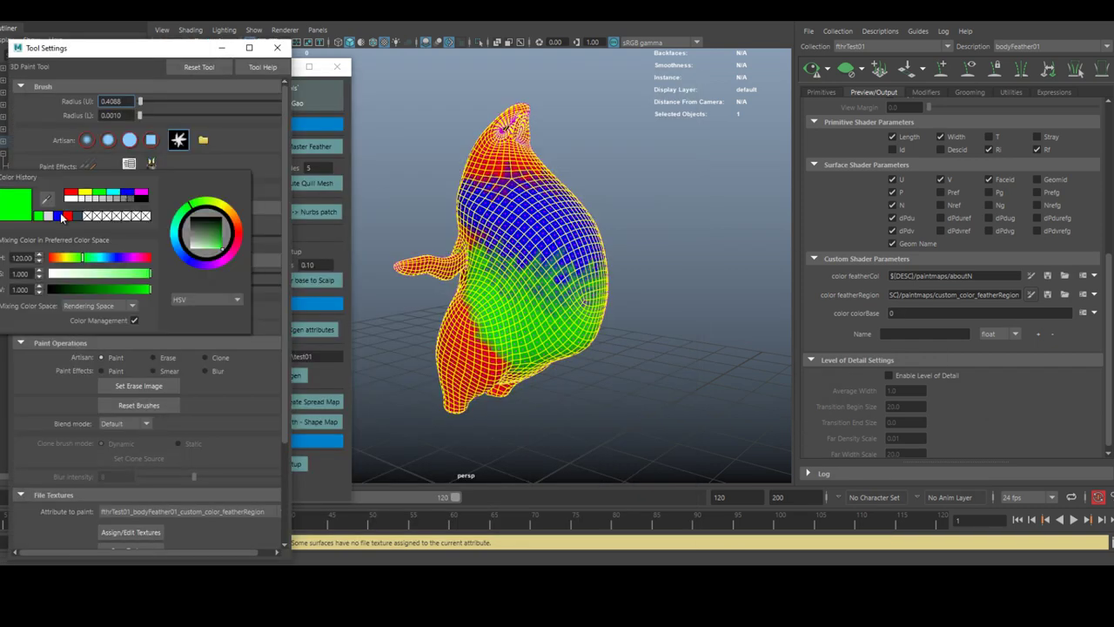
{"action": "left_click", "coordinate": [60, 215]}
{"action": "right_click_drag", "start_coordinate": [538, 249], "coordinate": [558, 248], "text": "alt"}
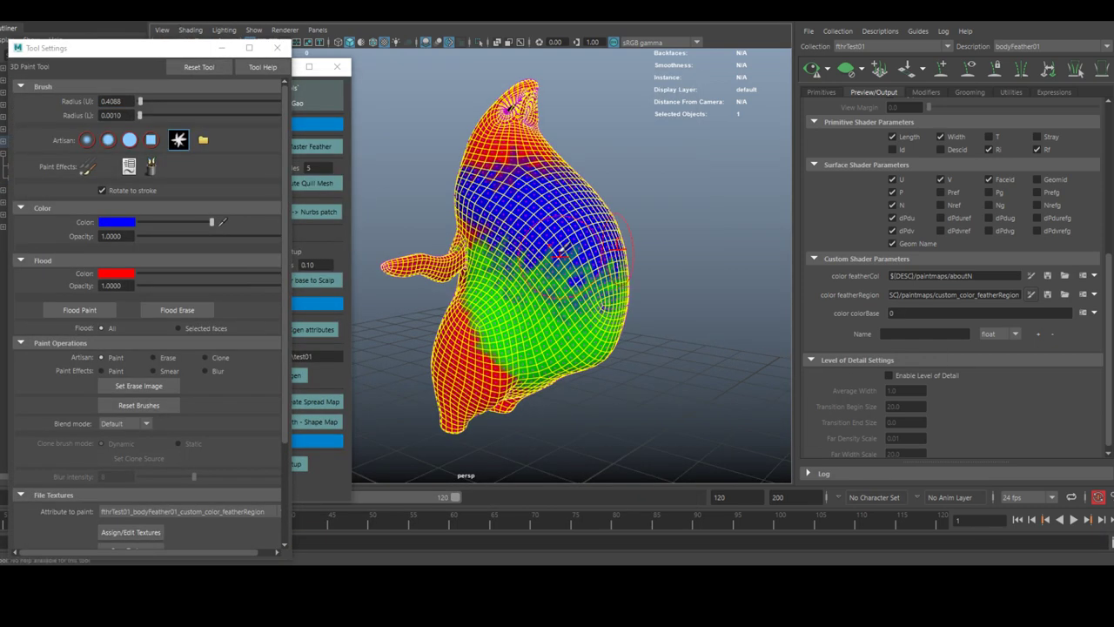
{"action": "mouse_move", "coordinate": [558, 249]}
{"action": "left_mouse_down"}
{"action": "mouse_move", "coordinate": [578, 271]}
{"action": "mouse_move", "coordinate": [616, 279]}
{"action": "mouse_move", "coordinate": [554, 254]}
{"action": "left_mouse_up"}
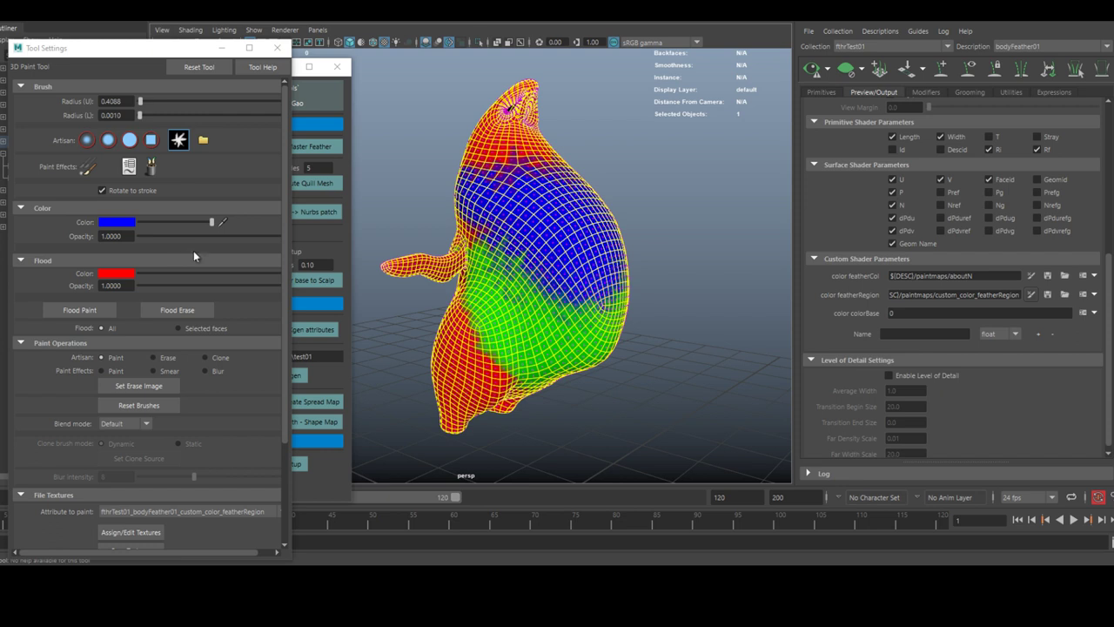
- Paint a green spot in the middle of the blue body region and check the rendered bird in the Render View
{"action": "left_click", "coordinate": [119, 223]}
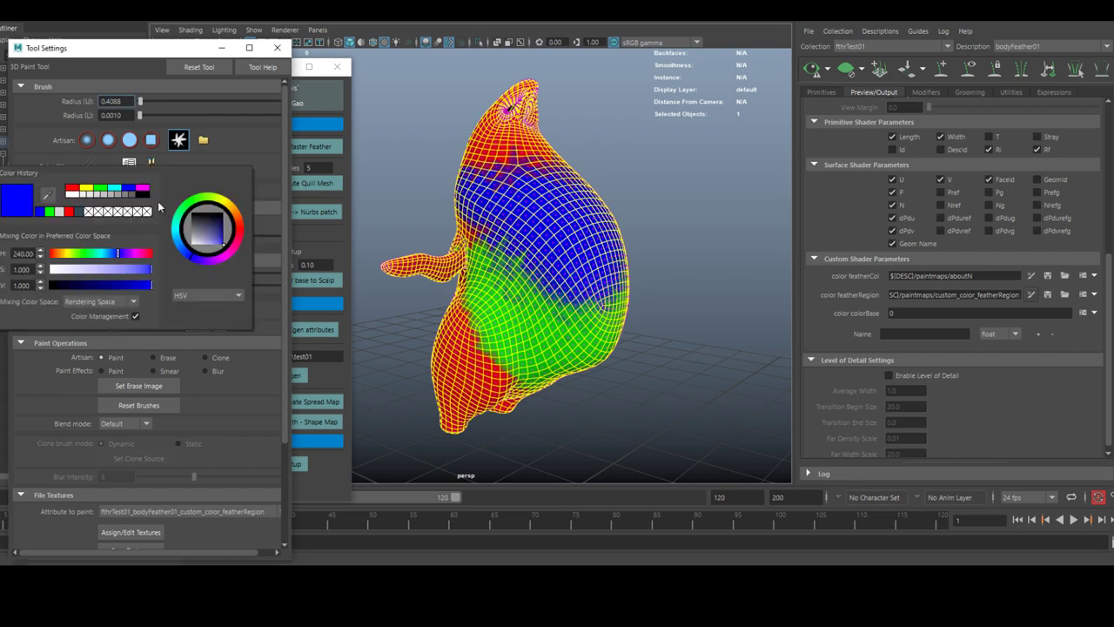
{"action": "left_click", "coordinate": [49, 213]}
{"action": "left_click_drag", "start_coordinate": [558, 220], "coordinate": [562, 230]}
{"action": "key", "text": "q"}
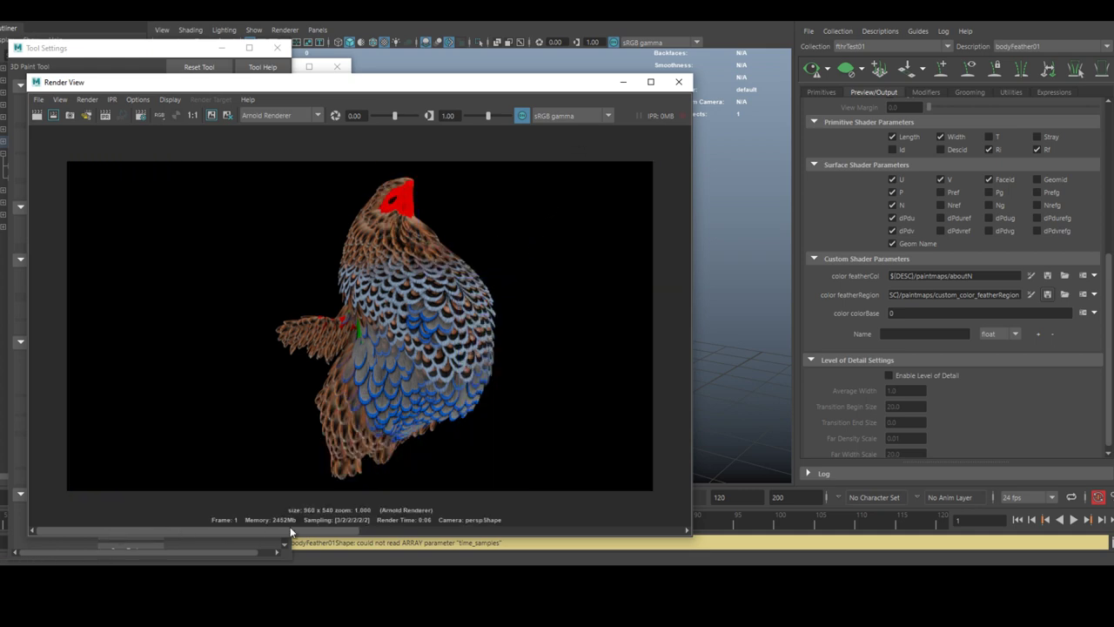
{"action": "left_click_drag", "start_coordinate": [291, 531], "coordinate": [104, 530]}
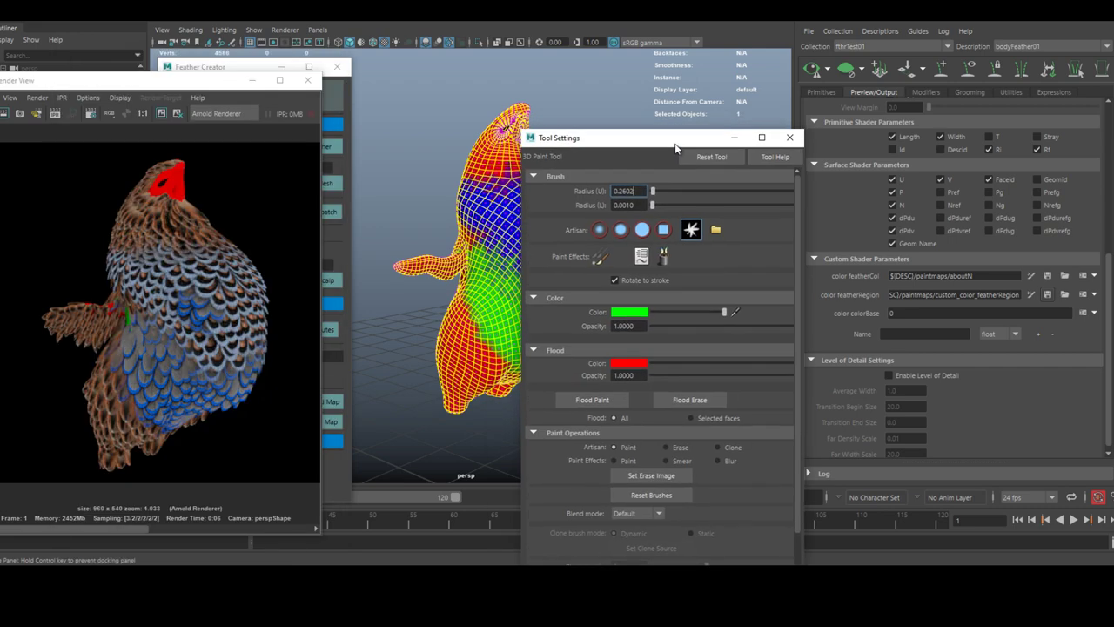
- Move the paint tool settings off the bird and paint the red thigh area blue
{"action": "left_click_drag", "start_coordinate": [592, 137], "coordinate": [679, 115]}
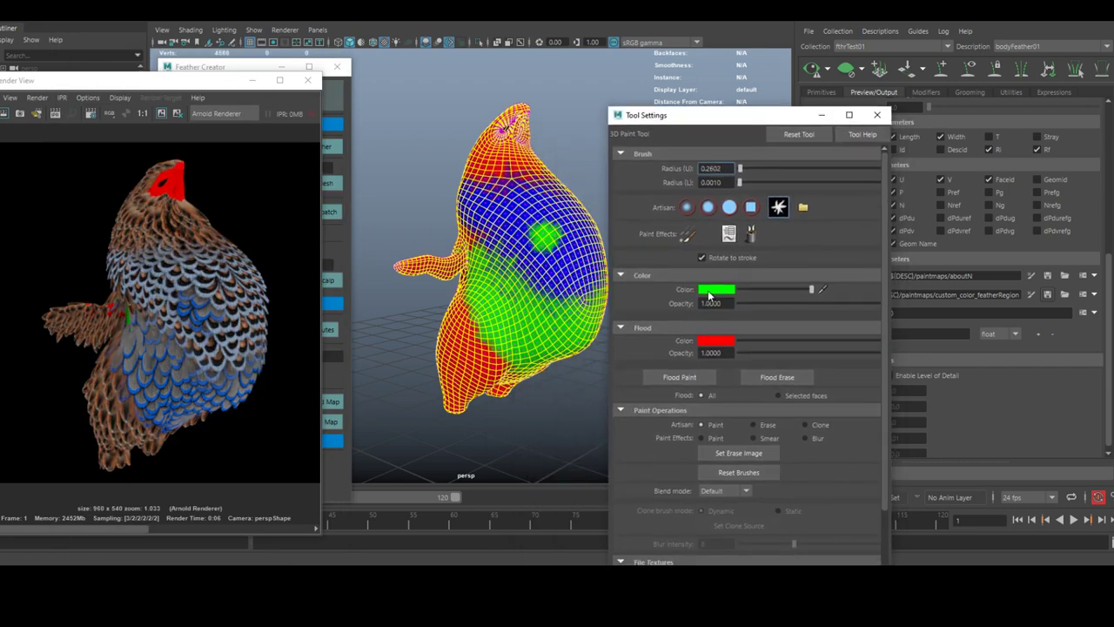
{"action": "left_click", "coordinate": [707, 292]}
{"action": "left_click", "coordinate": [641, 280]}
{"action": "mouse_move", "coordinate": [453, 314]}
{"action": "left_mouse_down"}
{"action": "mouse_move", "coordinate": [477, 348]}
{"action": "mouse_move", "coordinate": [500, 357]}
{"action": "left_mouse_up"}
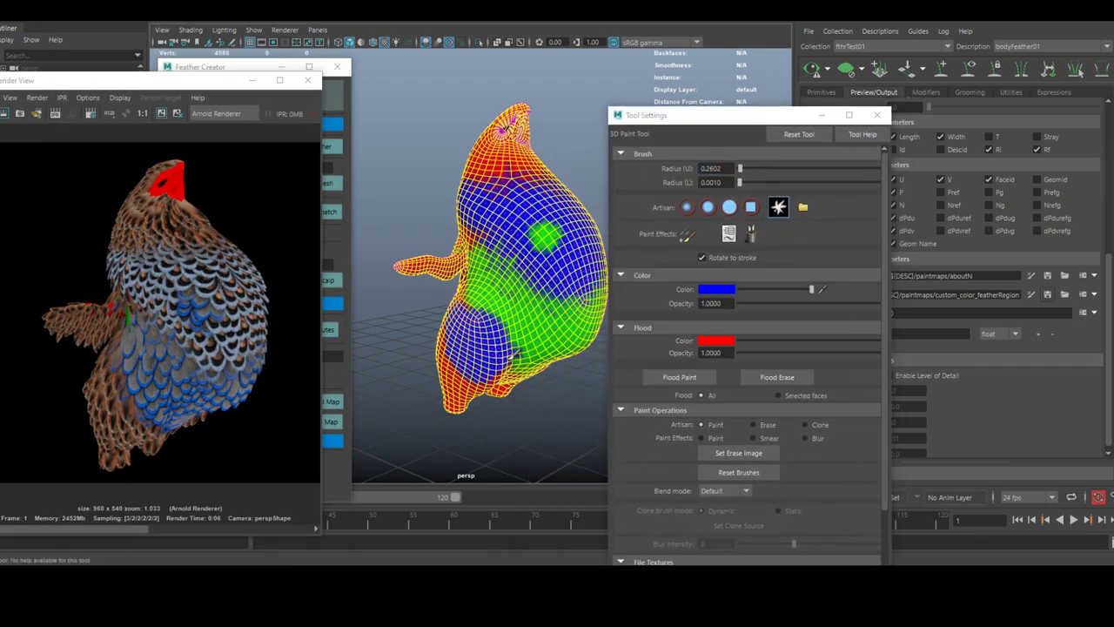
- Render a region around the whole bird and view the result at real size
{"action": "left_click_drag", "start_coordinate": [15, 146], "coordinate": [292, 476]}
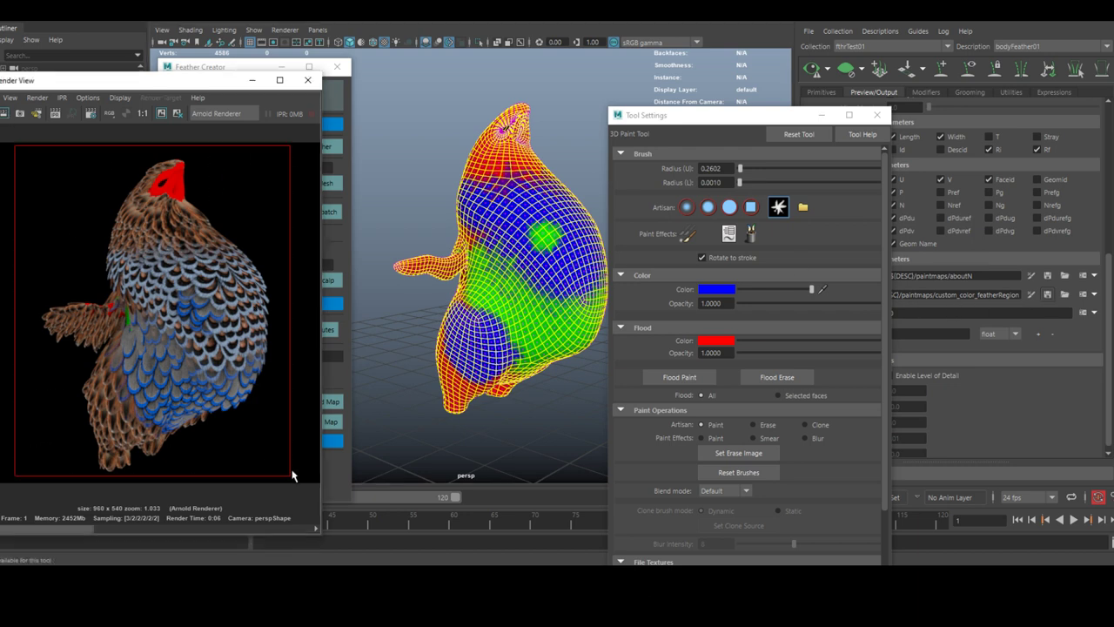
{"action": "left_click", "coordinate": [143, 114]}
{"action": "left_click_drag", "start_coordinate": [72, 530], "coordinate": [32, 525]}
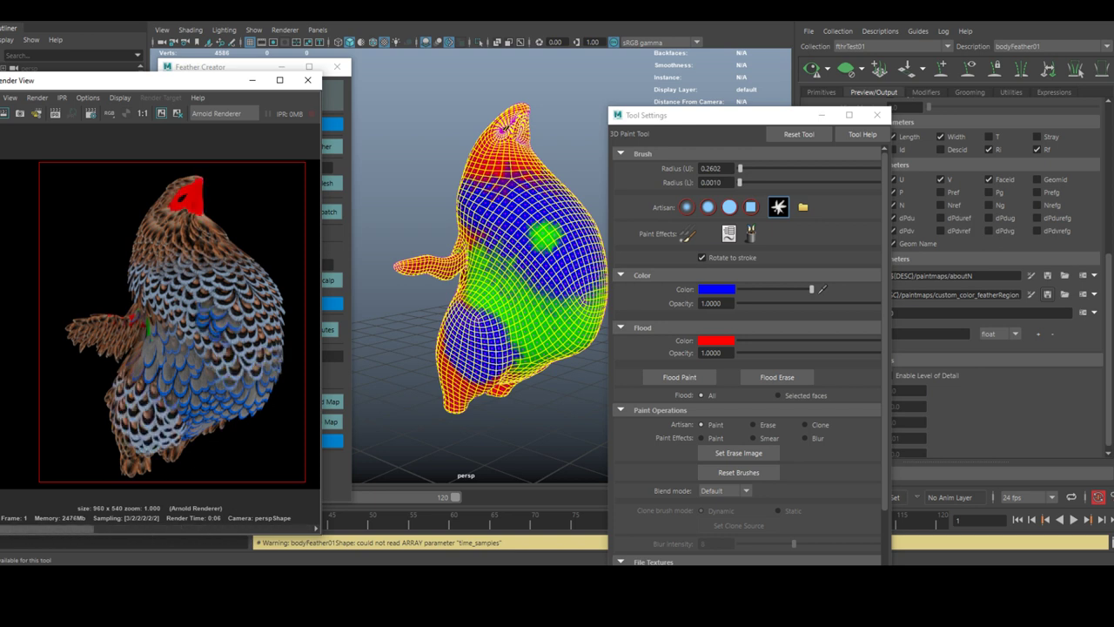
- Paint red spots on the upper chest, beside the wing and on the lower body of the featherRegion map
{"action": "left_click", "coordinate": [717, 292]}
{"action": "left_click", "coordinate": [672, 256]}
{"action": "left_click_drag", "start_coordinate": [493, 197], "coordinate": [505, 175]}
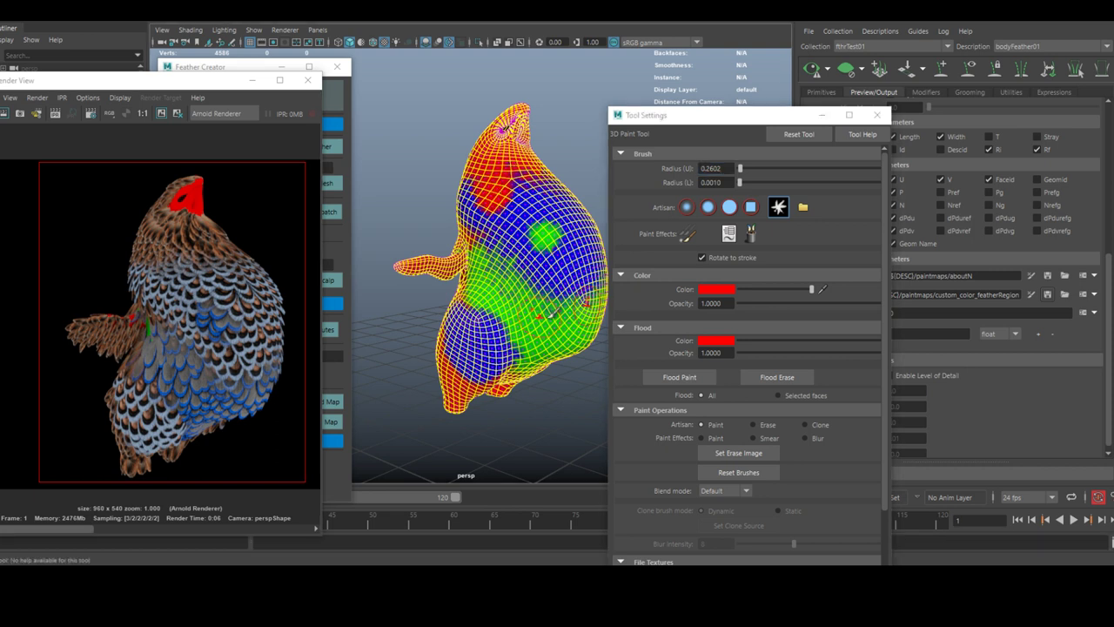
{"action": "left_click_drag", "start_coordinate": [550, 312], "coordinate": [562, 298]}
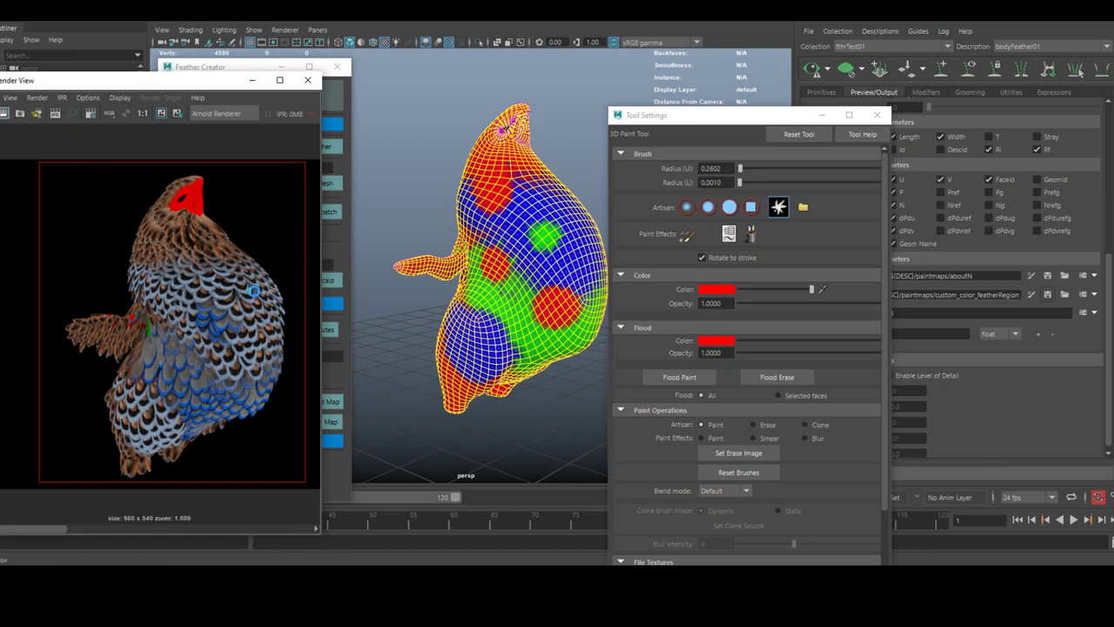
- Review the updated render of the whole bird, close the paint tool settings and leave region painting
{"action": "mouse_move", "coordinate": [29, 528]}
{"action": "left_mouse_down"}
{"action": "mouse_move", "coordinate": [253, 527]}
{"action": "mouse_move", "coordinate": [27, 525]}
{"action": "left_mouse_up"}
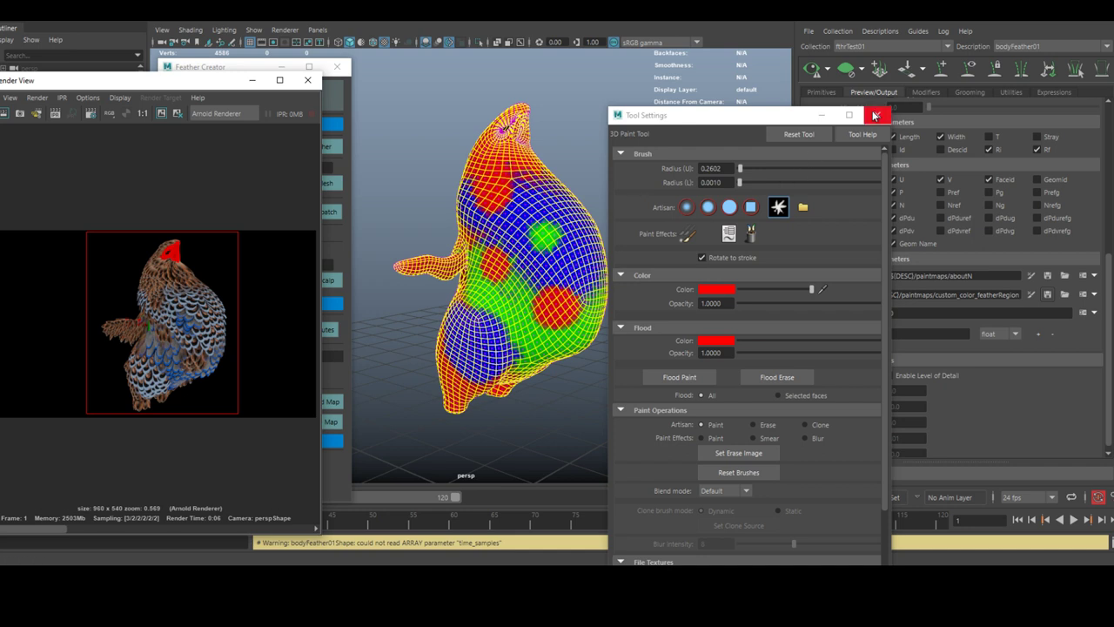
{"action": "left_click", "coordinate": [878, 115]}
{"action": "mouse_move", "coordinate": [662, 162]}
{"action": "left_mouse_down", "text": "alt"}
{"action": "mouse_move", "coordinate": [665, 252]}
{"action": "mouse_move", "coordinate": [683, 260]}
{"action": "mouse_move", "coordinate": [641, 266]}
{"action": "mouse_move", "coordinate": [639, 294]}
{"action": "mouse_move", "coordinate": [584, 294]}
{"action": "mouse_move", "coordinate": [585, 282]}
{"action": "left_mouse_up", "text": "alt"}
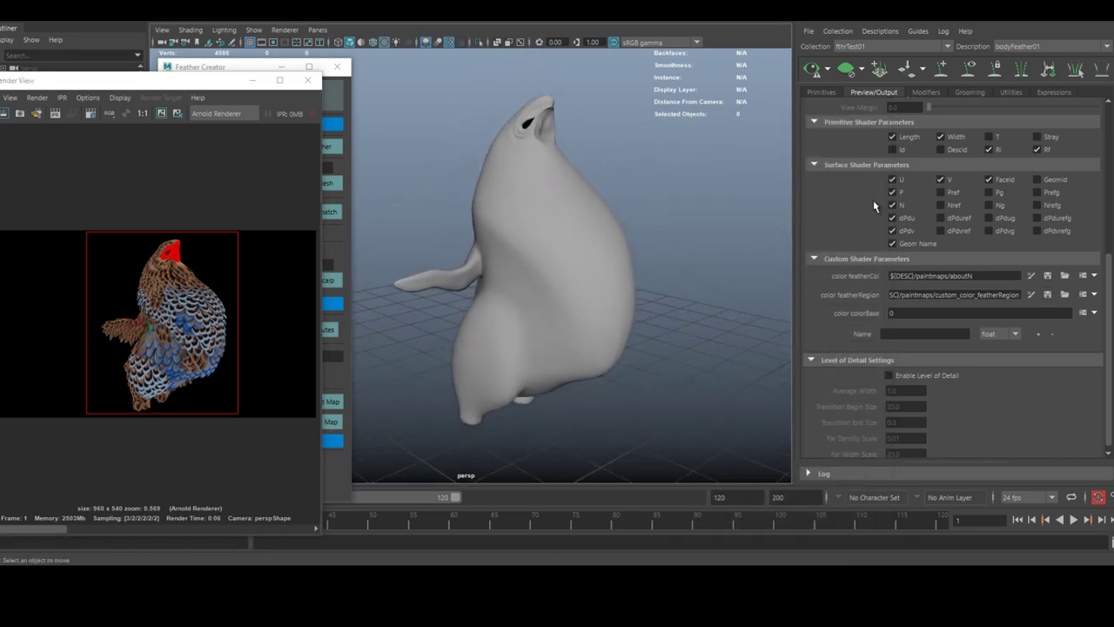
- Create a white paint map named custom_color_colorBase at resolution 100 for the colorBase attribute
{"action": "left_click", "coordinate": [1086, 316]}
{"action": "left_click", "coordinate": [1034, 324]}
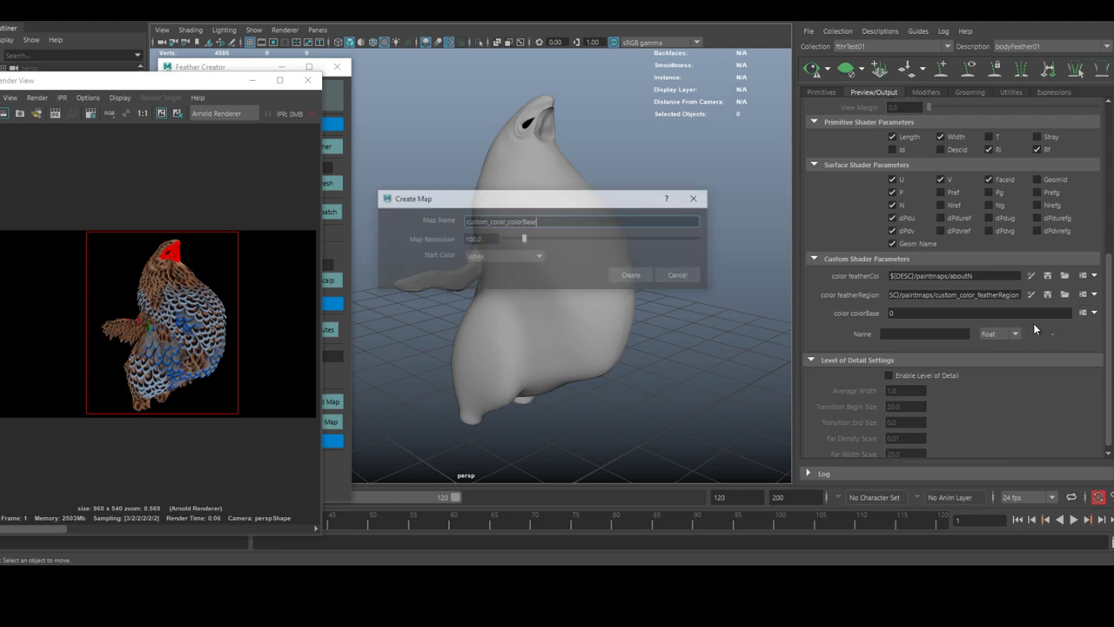
{"action": "left_click", "coordinate": [630, 276]}
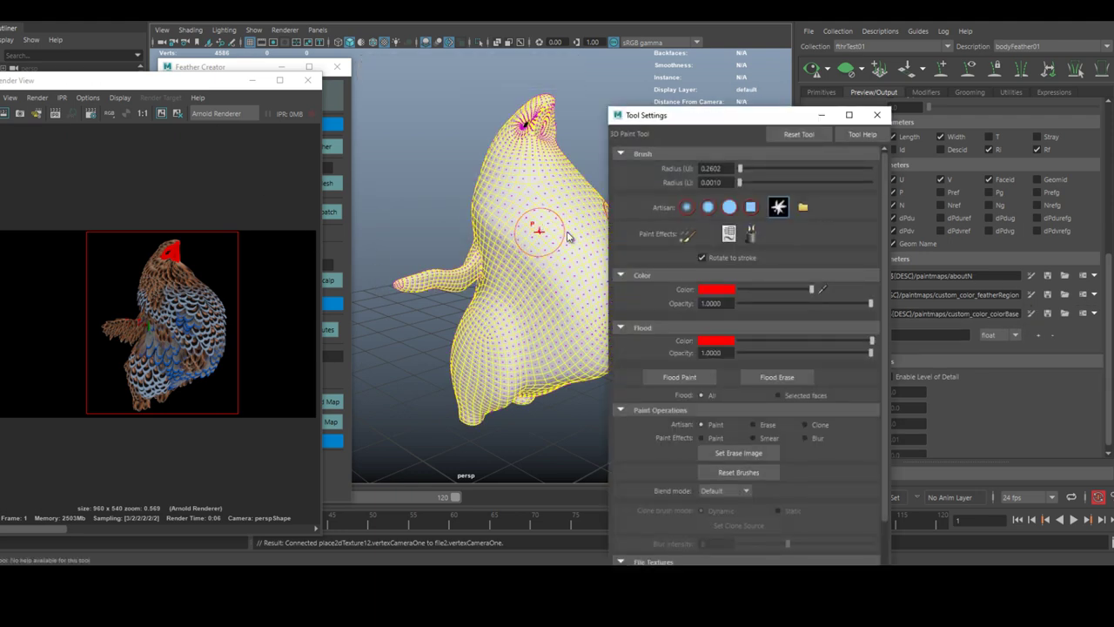
- Paint the bird's head and upper neck red using a brush radius of about 0.68 and an opacity of about 0.18
{"action": "left_click_drag", "start_coordinate": [504, 202], "coordinate": [498, 256], "text": "alt"}
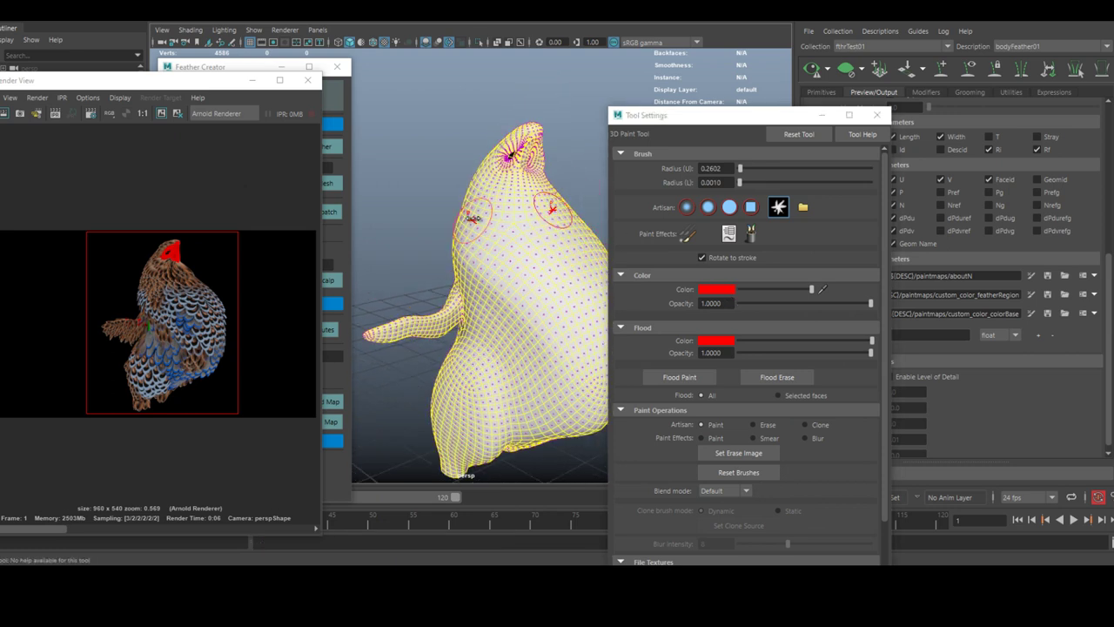
{"action": "key", "text": "b"}
{"action": "left_click_drag", "start_coordinate": [478, 219], "coordinate": [505, 218]}
{"action": "left_click", "coordinate": [764, 304]}
{"action": "mouse_move", "coordinate": [535, 177]}
{"action": "left_mouse_down"}
{"action": "mouse_move", "coordinate": [512, 157]}
{"action": "mouse_move", "coordinate": [566, 195]}
{"action": "left_mouse_up"}
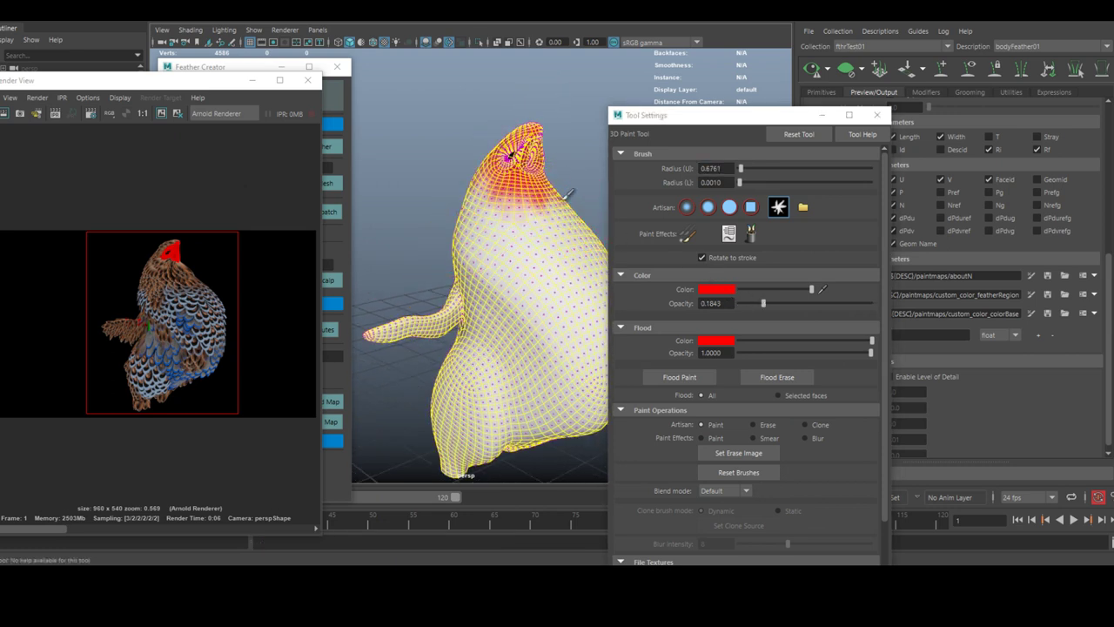
- Paint the thigh area cyan and the shoulder area above the wing green on the colorBase map
{"action": "left_click", "coordinate": [716, 290]}
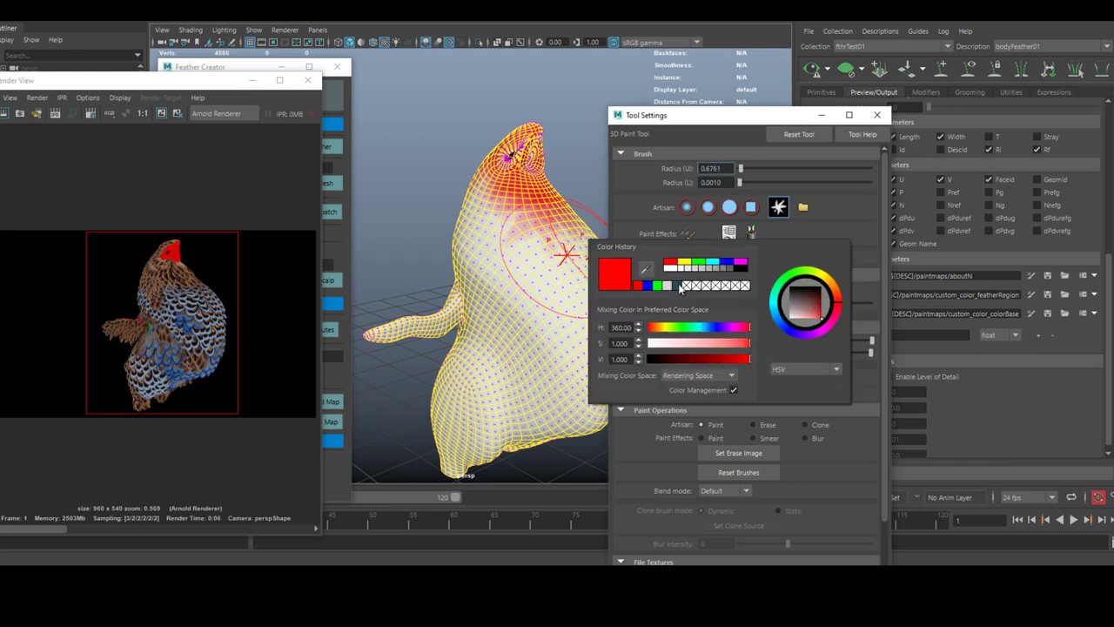
{"action": "left_click", "coordinate": [715, 262]}
{"action": "left_click_drag", "start_coordinate": [447, 434], "coordinate": [456, 386], "text": "alt"}
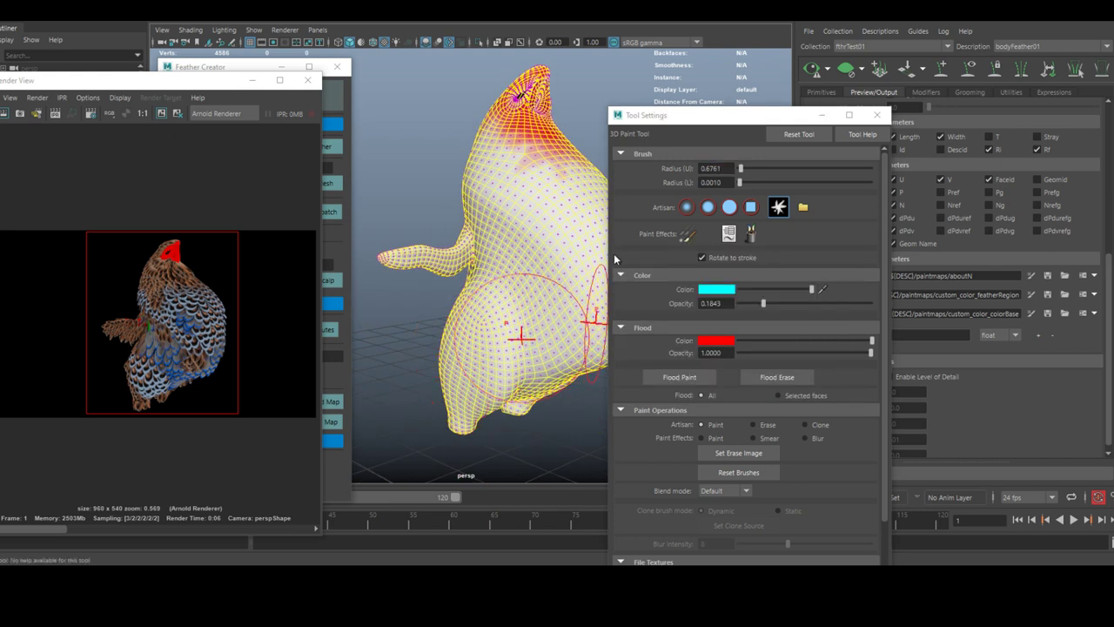
{"action": "mouse_move", "coordinate": [527, 323]}
{"action": "left_mouse_down"}
{"action": "mouse_move", "coordinate": [453, 400]}
{"action": "mouse_move", "coordinate": [522, 366]}
{"action": "mouse_move", "coordinate": [490, 355]}
{"action": "left_mouse_up"}
{"action": "left_click", "coordinate": [729, 291]}
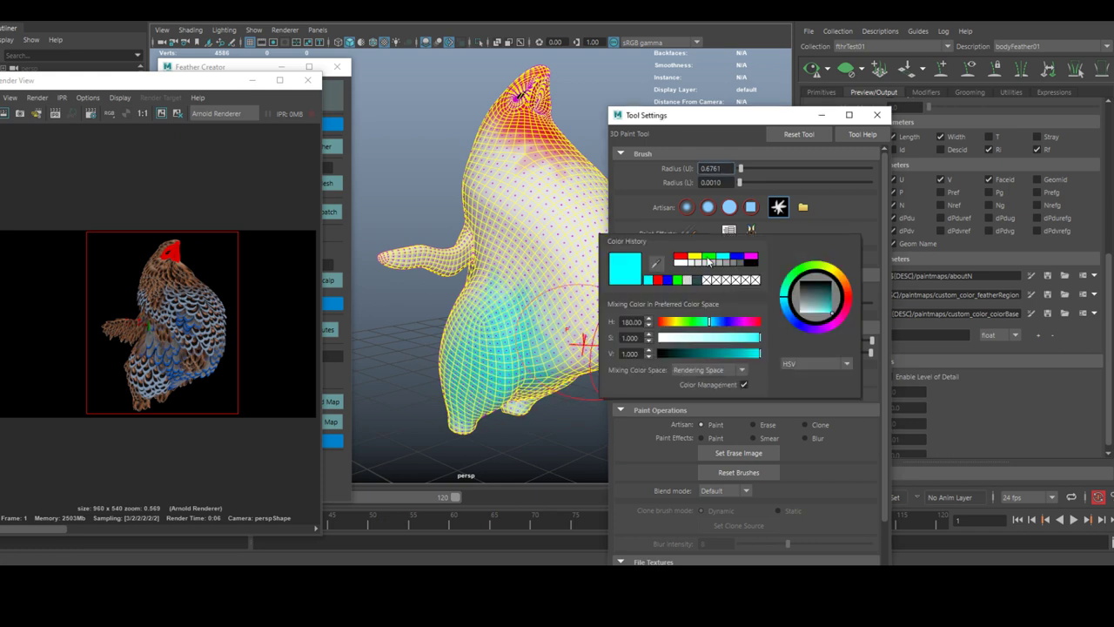
{"action": "left_click", "coordinate": [710, 261]}
{"action": "mouse_move", "coordinate": [557, 214]}
{"action": "left_mouse_down"}
{"action": "mouse_move", "coordinate": [496, 191]}
{"action": "mouse_move", "coordinate": [491, 222]}
{"action": "mouse_move", "coordinate": [510, 192]}
{"action": "left_mouse_up"}
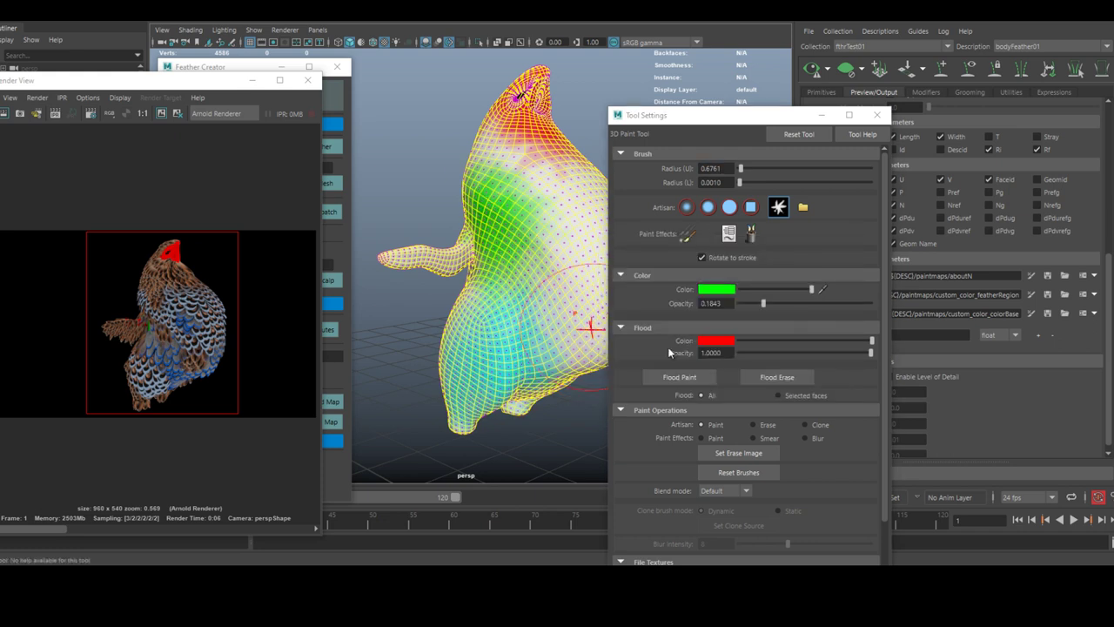
- Paint the wing and the neck area between red and green blue, close the tool settings and leave painting
{"action": "left_click", "coordinate": [715, 289]}
{"action": "left_click", "coordinate": [685, 280]}
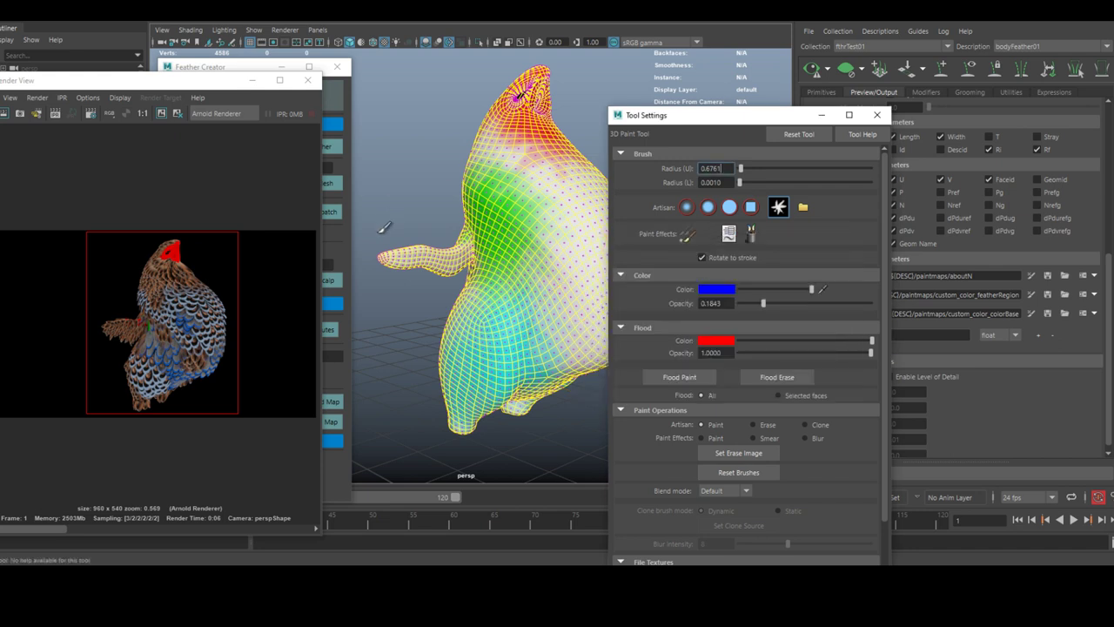
{"action": "left_click_drag", "start_coordinate": [392, 254], "coordinate": [453, 260]}
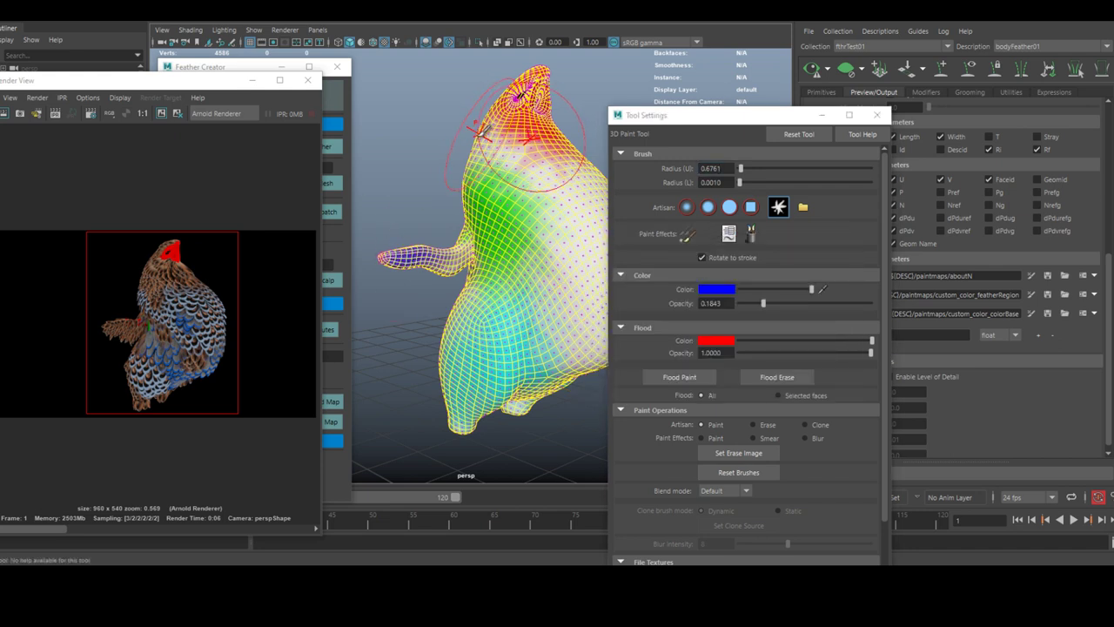
{"action": "mouse_move", "coordinate": [523, 135]}
{"action": "left_mouse_down"}
{"action": "mouse_move", "coordinate": [483, 162]}
{"action": "mouse_move", "coordinate": [540, 209]}
{"action": "left_mouse_up"}
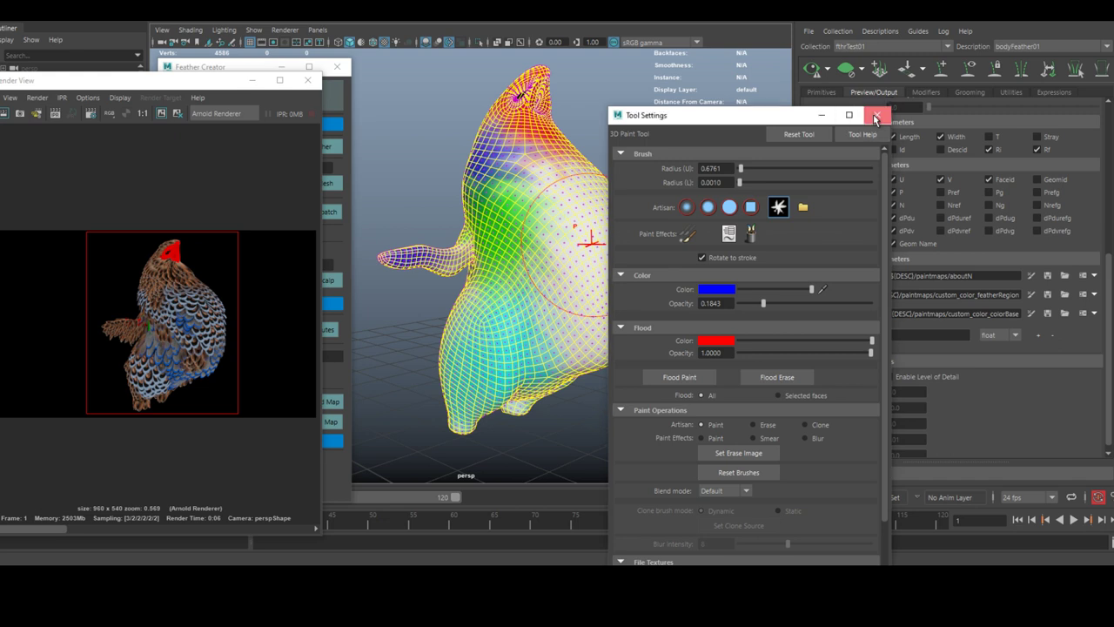
{"action": "left_click", "coordinate": [876, 118]}
{"action": "key", "text": "w"}
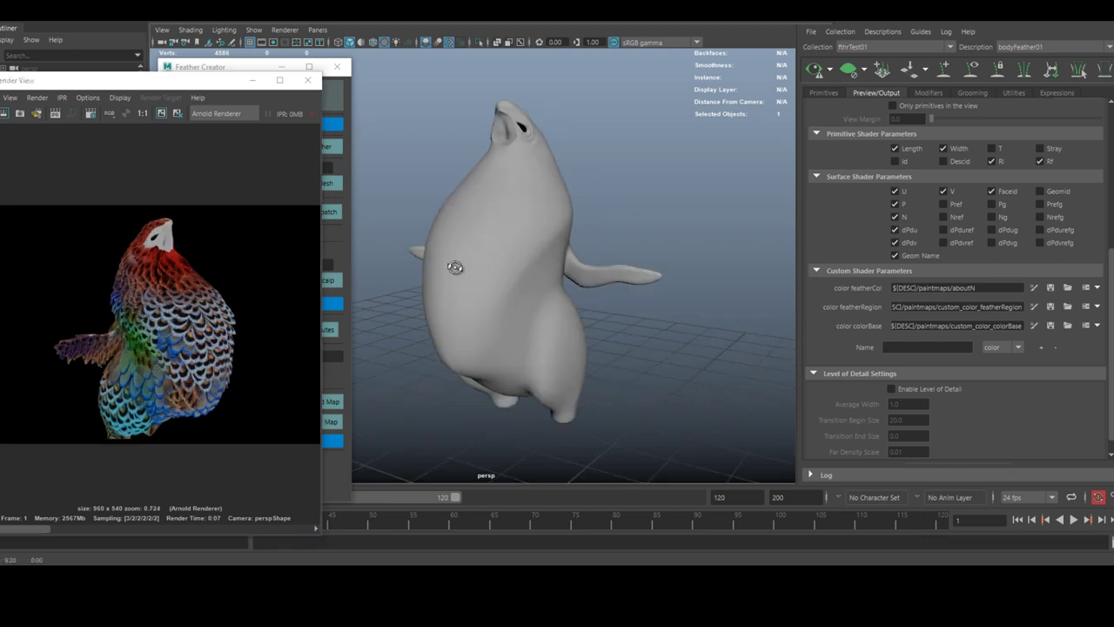
- Turn to the bird's other side and examine its rendered feather colours at real size
{"action": "left_click_drag", "start_coordinate": [450, 259], "coordinate": [205, 372], "text": "alt"}
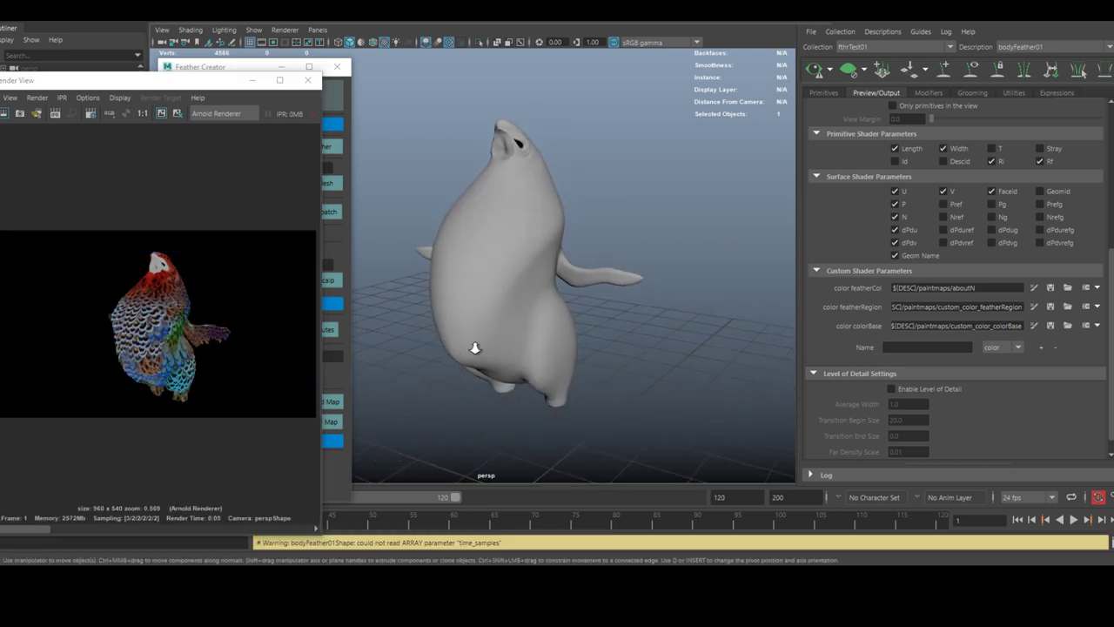
{"action": "right_click_drag", "start_coordinate": [473, 349], "coordinate": [546, 362], "text": "alt"}
{"action": "left_click", "coordinate": [140, 114]}
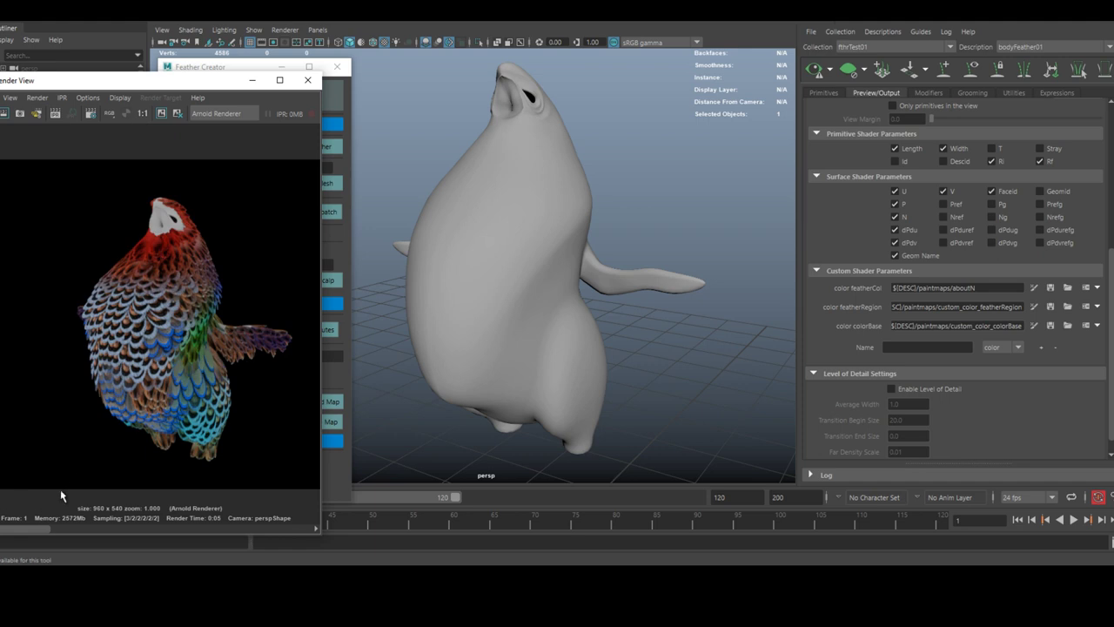
{"action": "mouse_move", "coordinate": [23, 527]}
{"action": "left_mouse_down"}
{"action": "mouse_move", "coordinate": [315, 519]}
{"action": "mouse_move", "coordinate": [2, 526]}
{"action": "left_mouse_up"}
{"action": "right_click_drag", "start_coordinate": [493, 179], "coordinate": [459, 180], "text": "alt"}
- Set the feather density to 100000 and render the bird again
{"action": "left_click", "coordinate": [824, 93]}
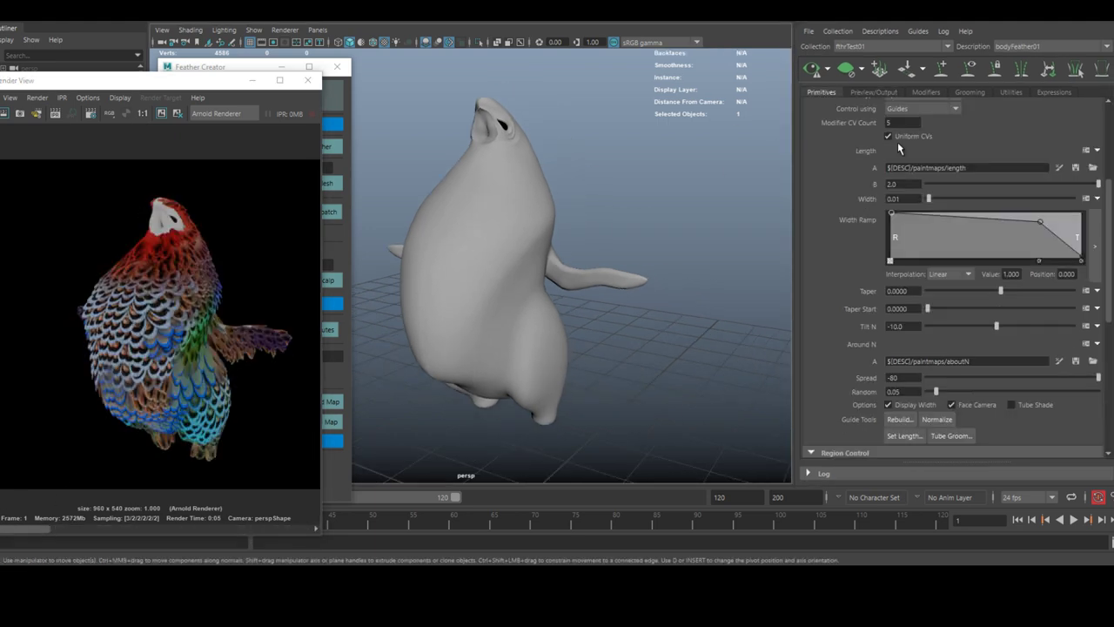
{"action": "scroll", "coordinate": [888, 146], "scroll_direction": "up", "scroll_amount": 3}
{"action": "left_click", "coordinate": [888, 133]}
{"action": "left_click", "coordinate": [4, 113]}
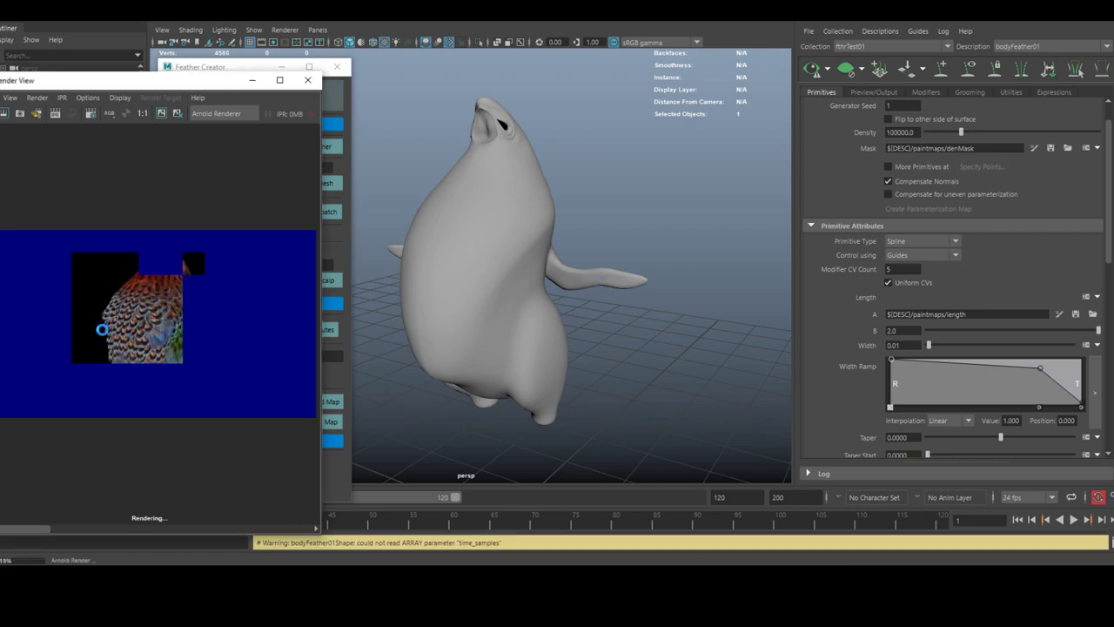